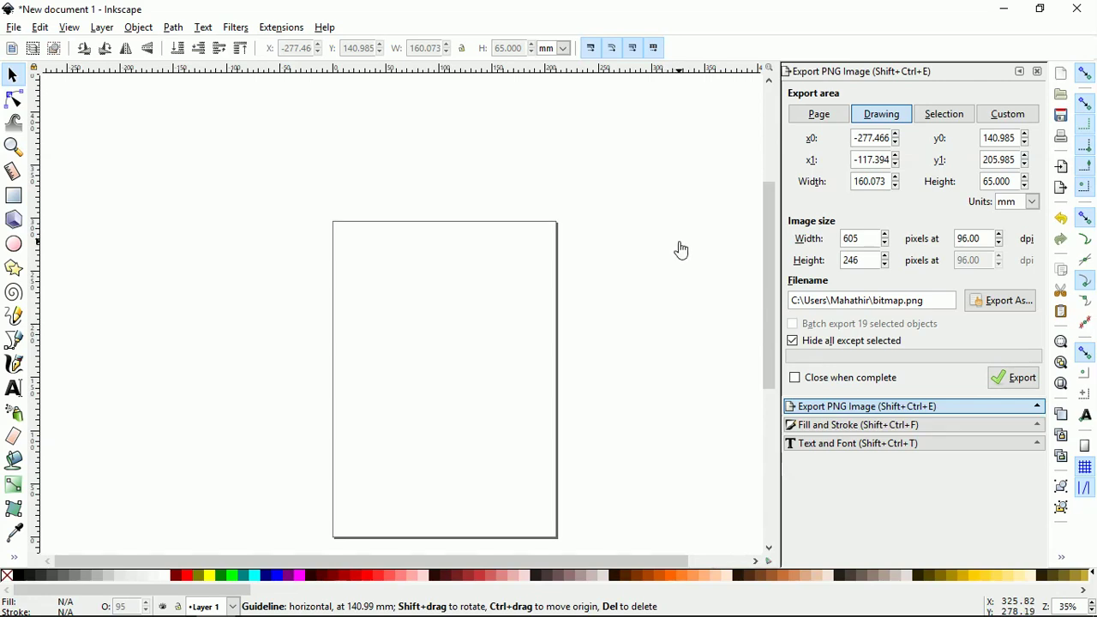
# Step: Pan the blank Inkscape canvas upward
pyautogui.moveTo(506, 353); pyautogui.dragTo(517, 286)
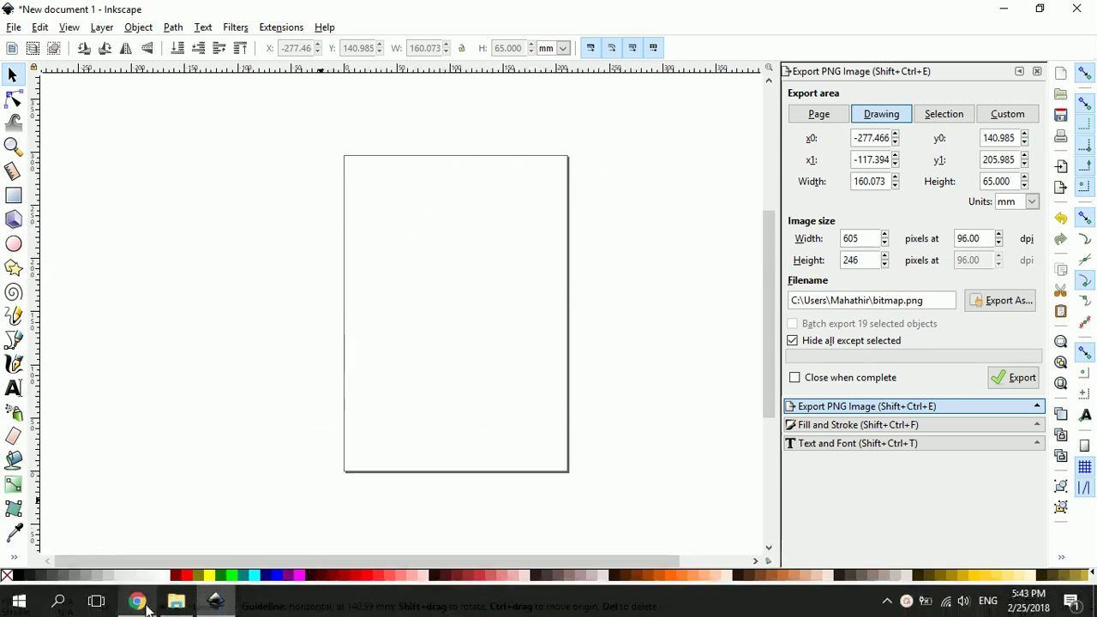
# Step: Bring up the wooden-desk wallpaper result in Google Images and select the search query
pyautogui.moveTo(137, 601)
pyautogui.click(137, 532)
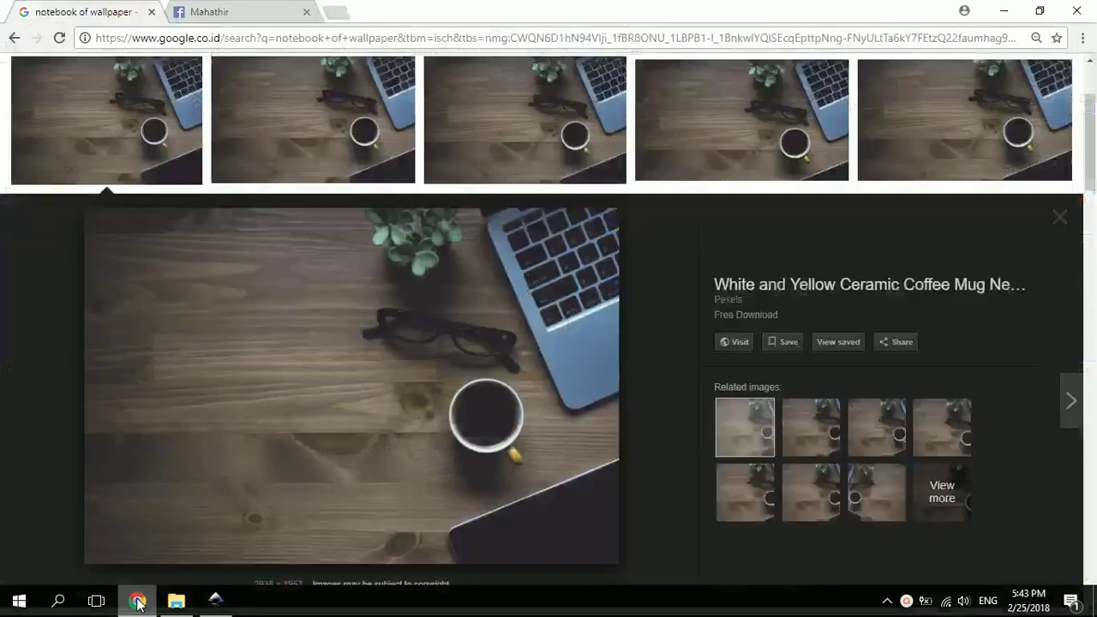
pyautogui.scroll(2, 507, 415)
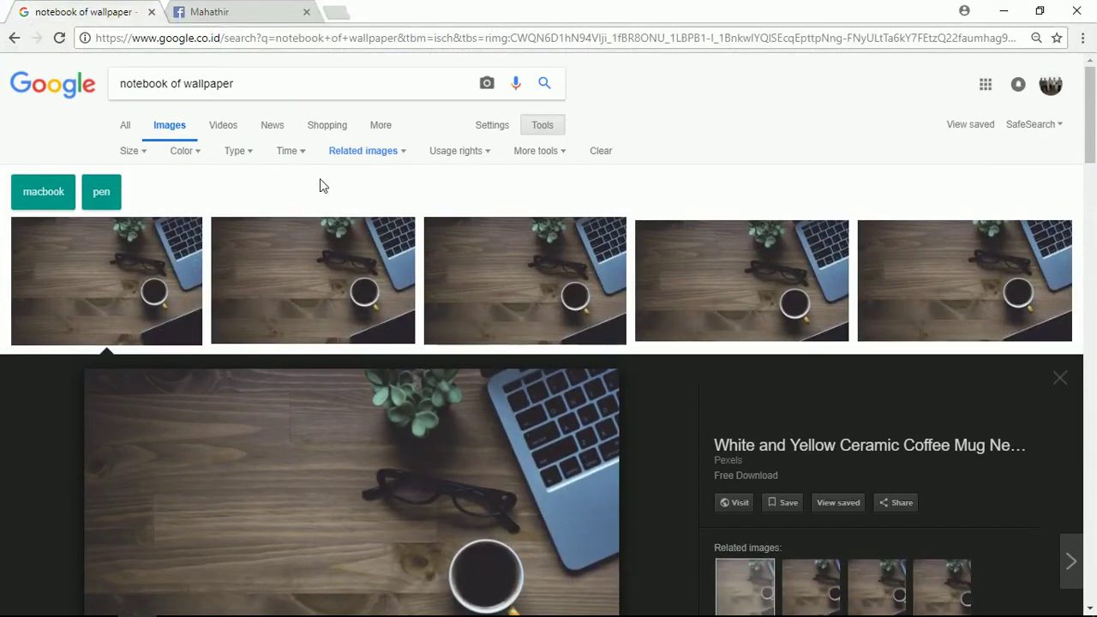
pyautogui.click(209, 83)
pyautogui.tripleClick(209, 83)
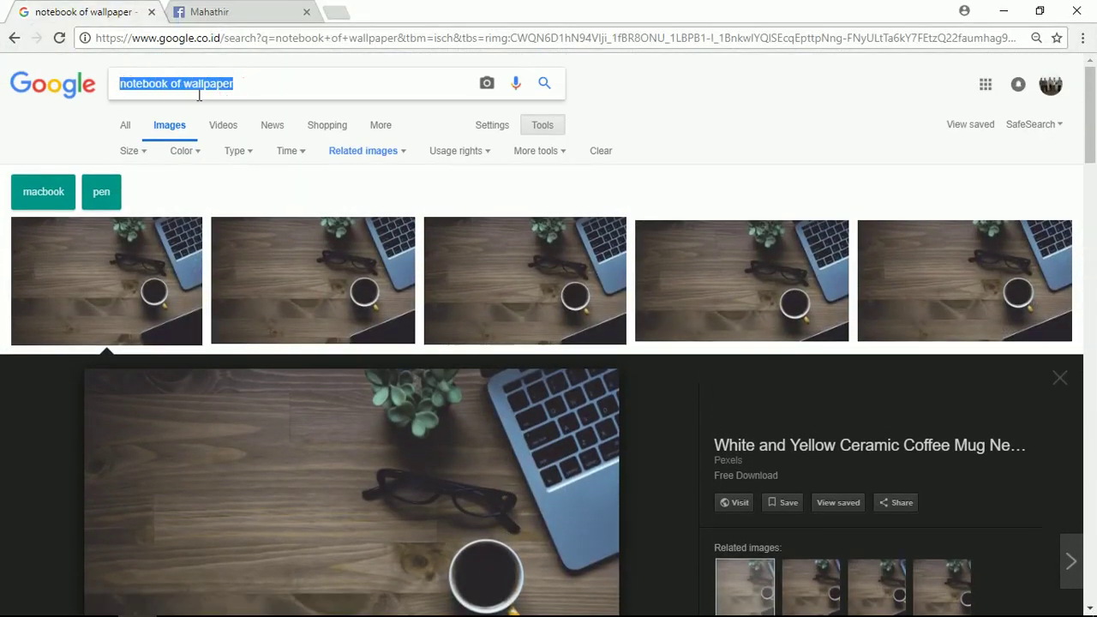
pyautogui.scroll(-2, 427, 326)
pyautogui.scroll(-1, 428, 384)
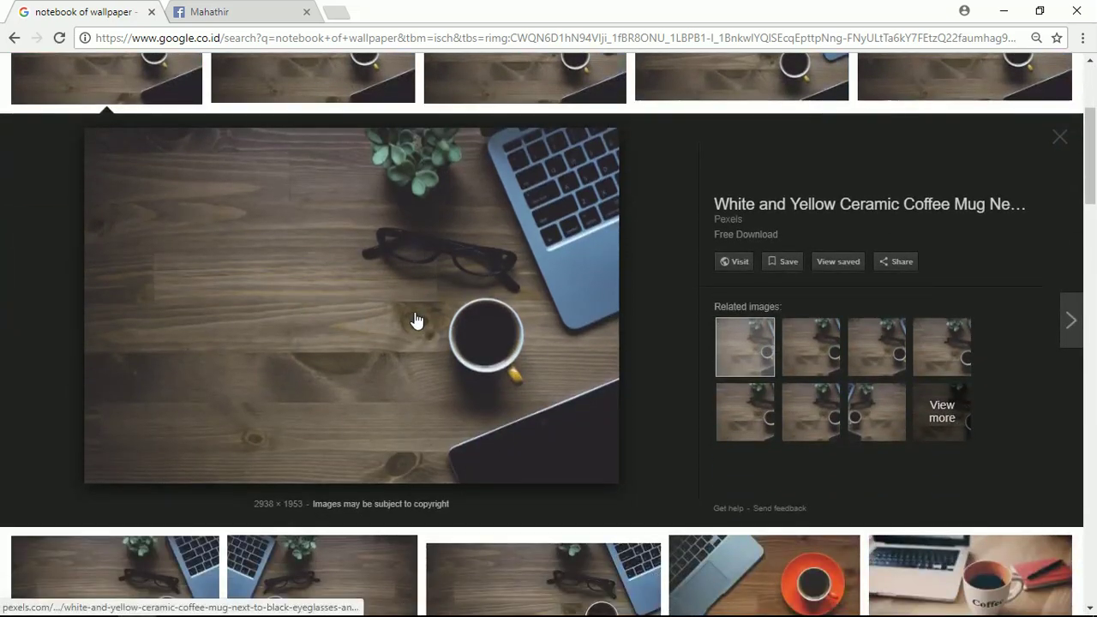
pyautogui.scroll(1, 417, 318)
# Step: Copy the wooden-desk coffee-mug photo with Salin gambar and return to Inkscape
pyautogui.rightClick(327, 332)
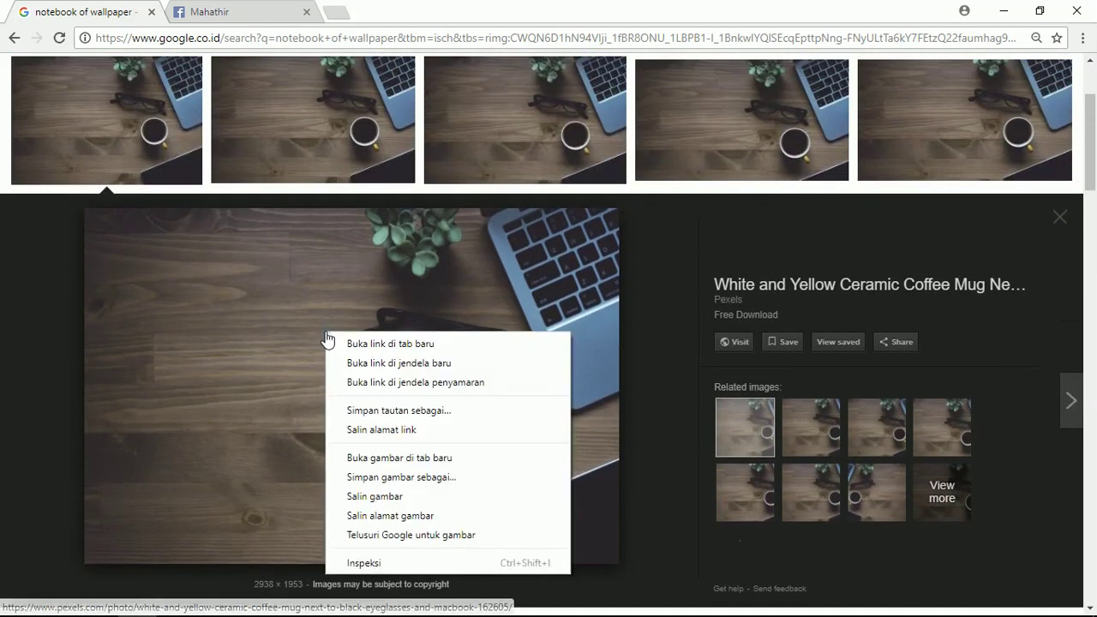
pyautogui.click(6, 350)
pyautogui.rightClick(391, 354)
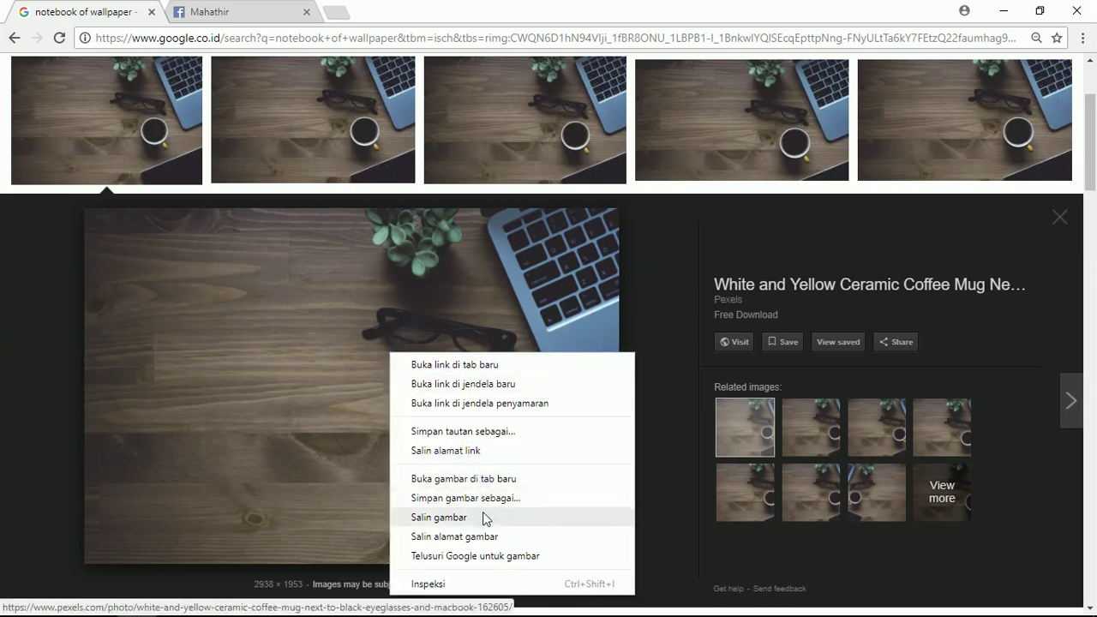
pyautogui.click(485, 517)
pyautogui.click(228, 607)
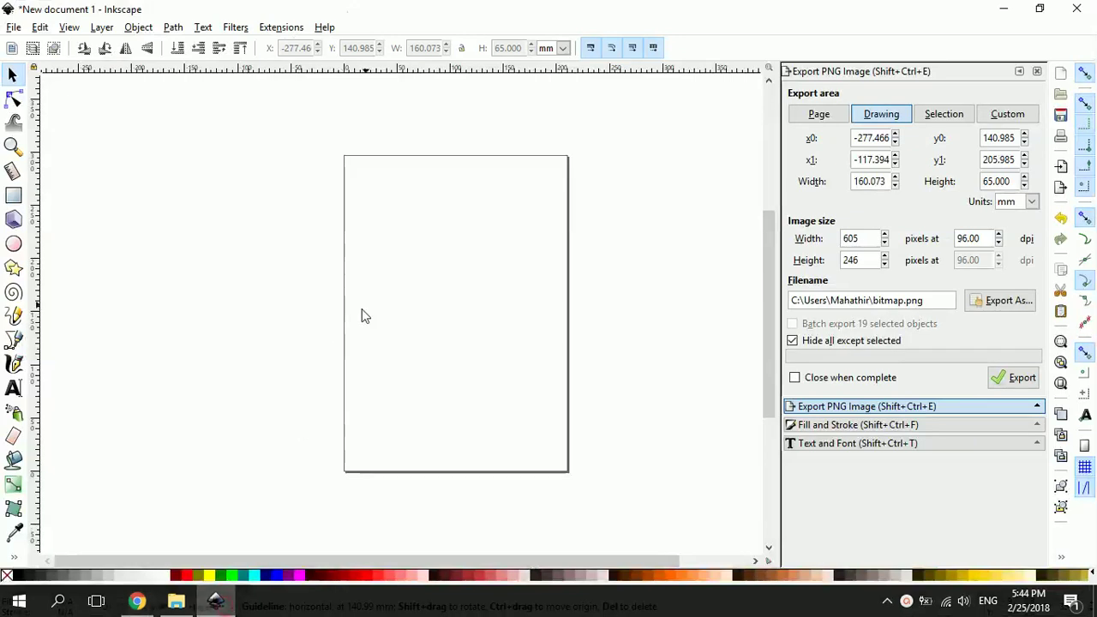
# Step: Paste the desk photo and scale it down to about 449.8 × 299.0 mm
pyautogui.rightClick(390, 293)
pyautogui.click(456, 382)
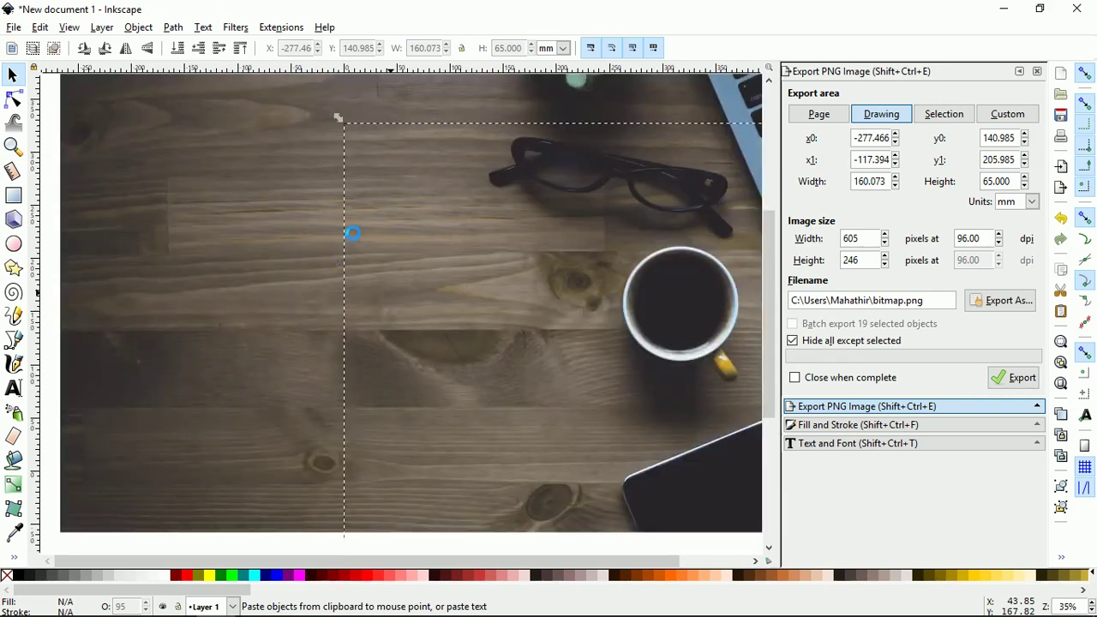
pyautogui.keyDown('ctrl'); pyautogui.scroll(-4, 356, 229); pyautogui.keyUp('ctrl')
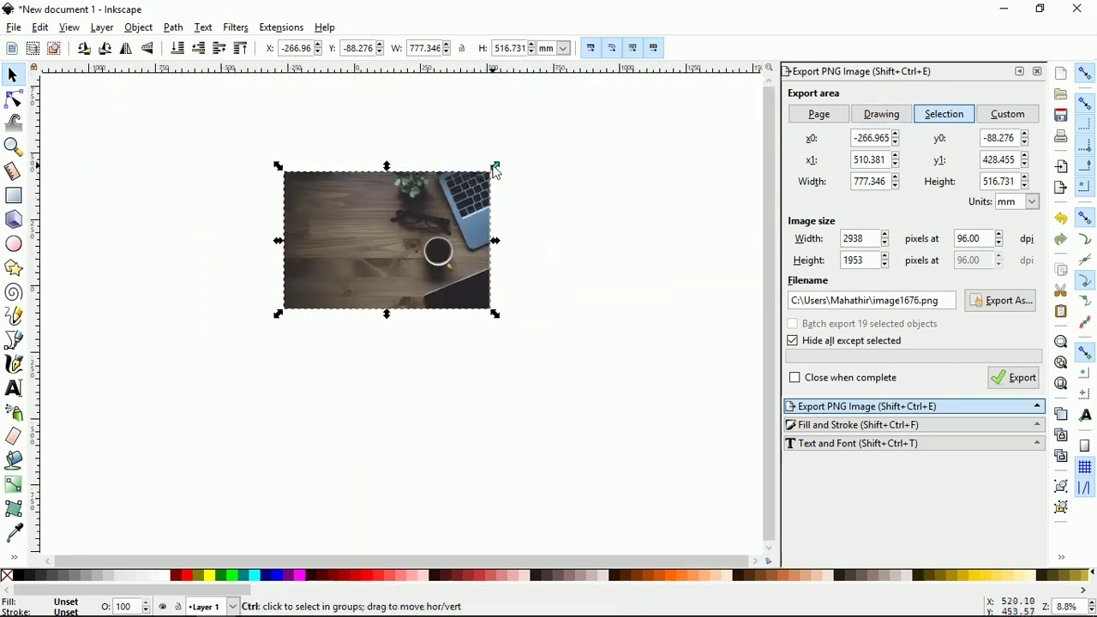
pyautogui.moveTo(494, 165); pyautogui.dragTo(347, 256)
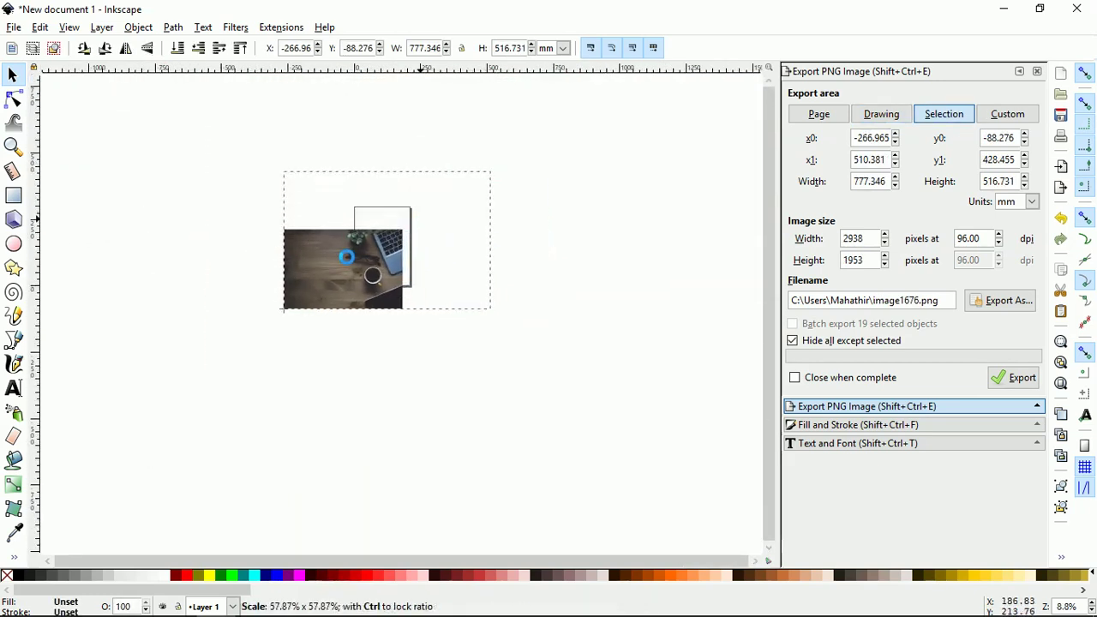
pyautogui.keyDown('ctrl'); pyautogui.scroll(1, 347, 259); pyautogui.keyUp('ctrl')
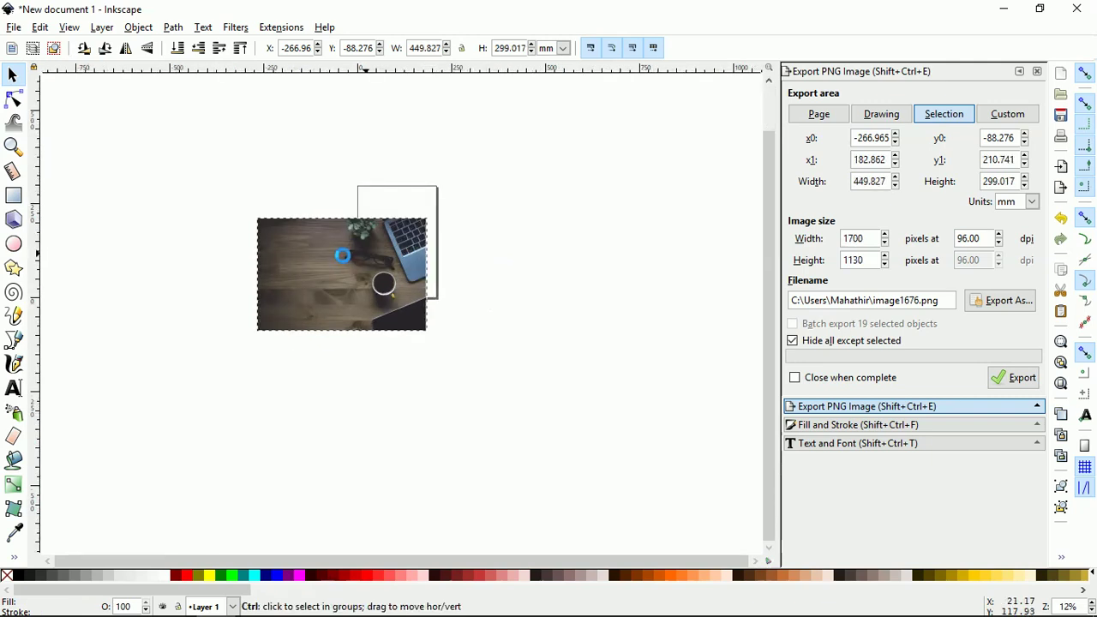
pyautogui.keyDown('ctrl'); pyautogui.scroll(2, 342, 255); pyautogui.keyUp('ctrl')
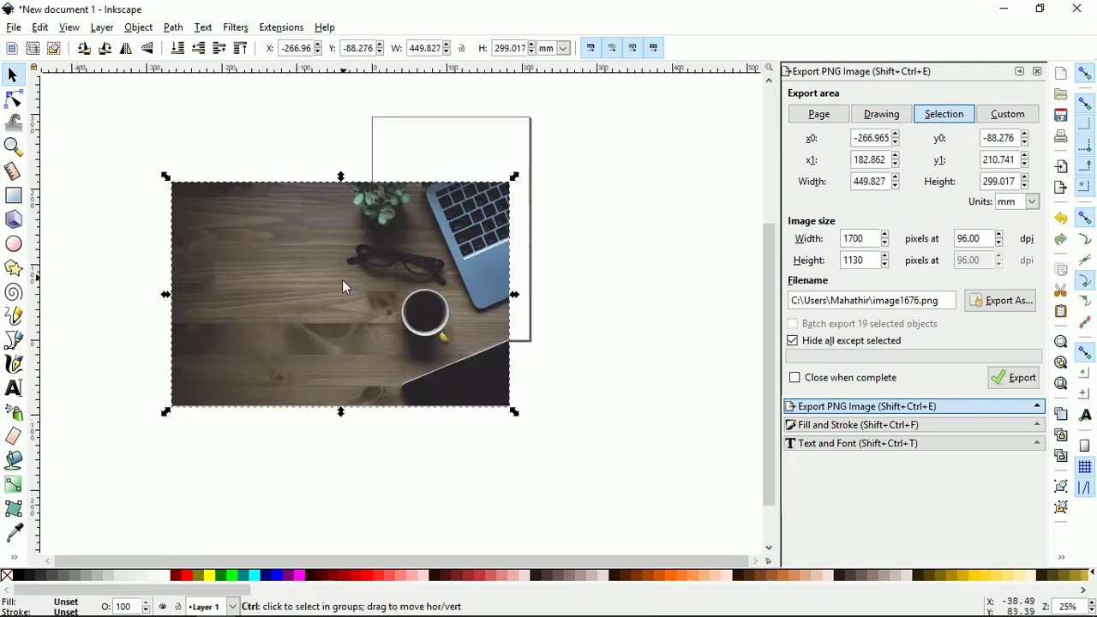
pyautogui.keyDown('ctrl'); pyautogui.scroll(1, 360, 266); pyautogui.keyUp('ctrl')
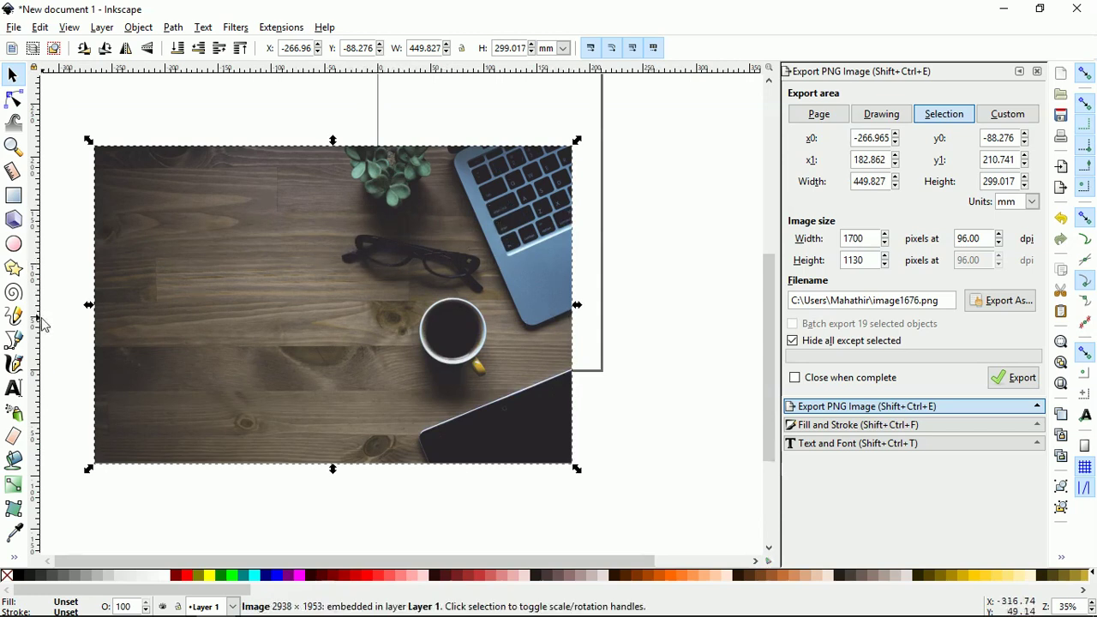
# Step: Add a 30 pt 'Tinggalkan' text line on the left of the desk photo
pyautogui.click(13, 390)
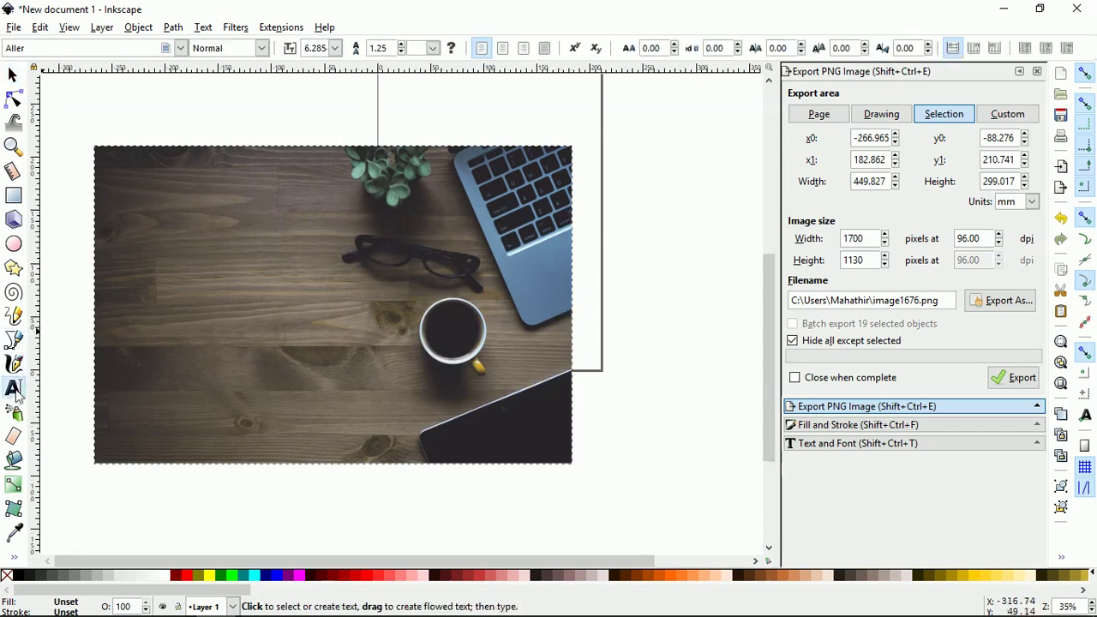
pyautogui.click(212, 300)
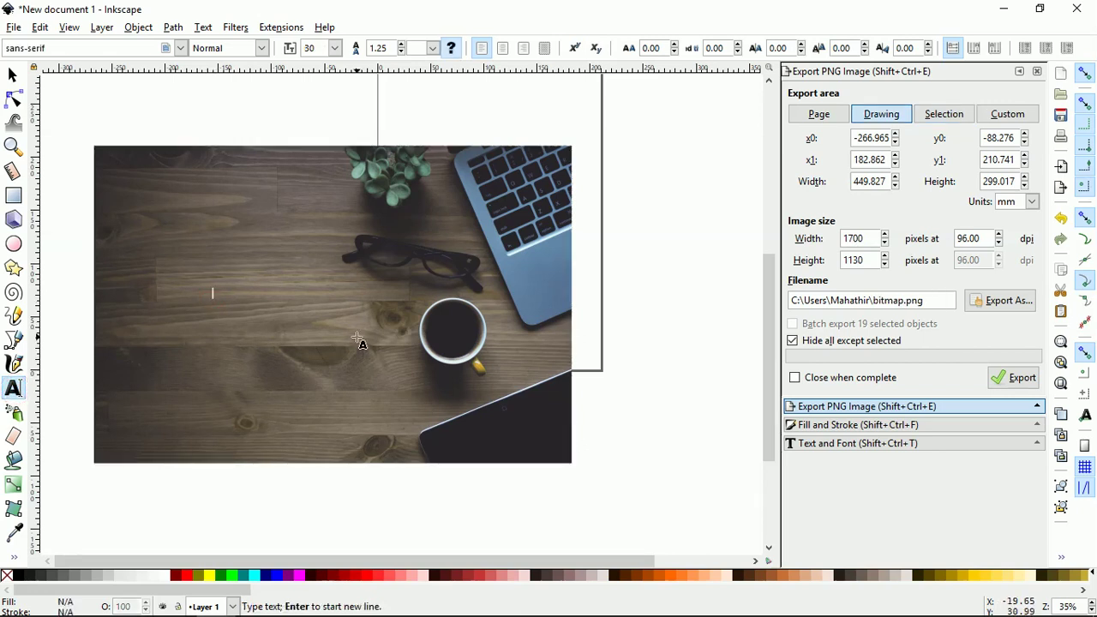
pyautogui.write('Tinggal')
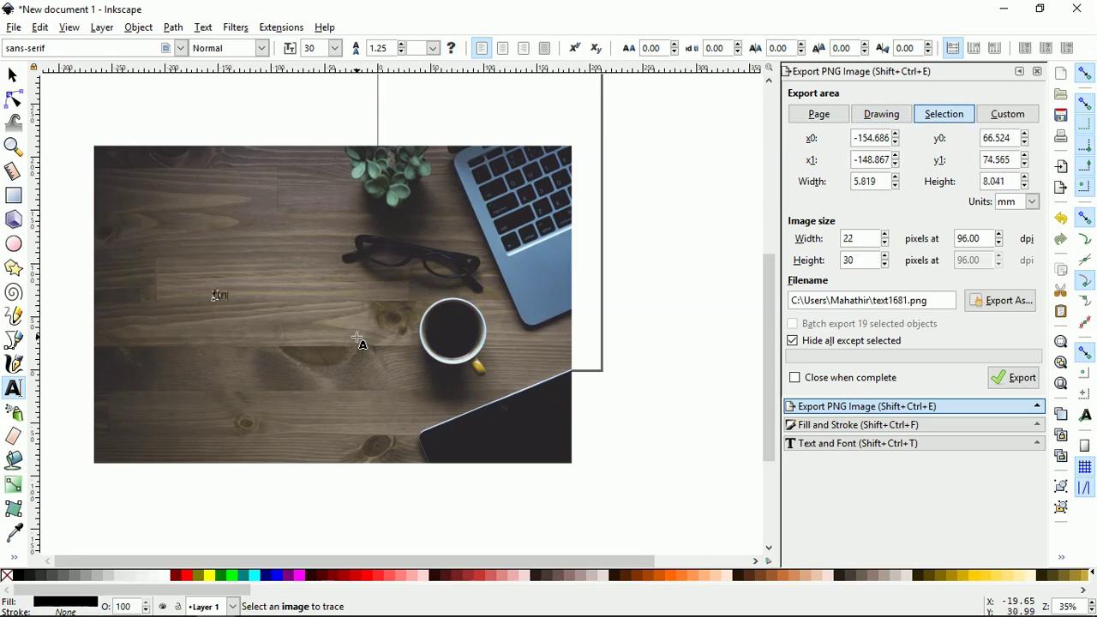
pyautogui.write('kan')
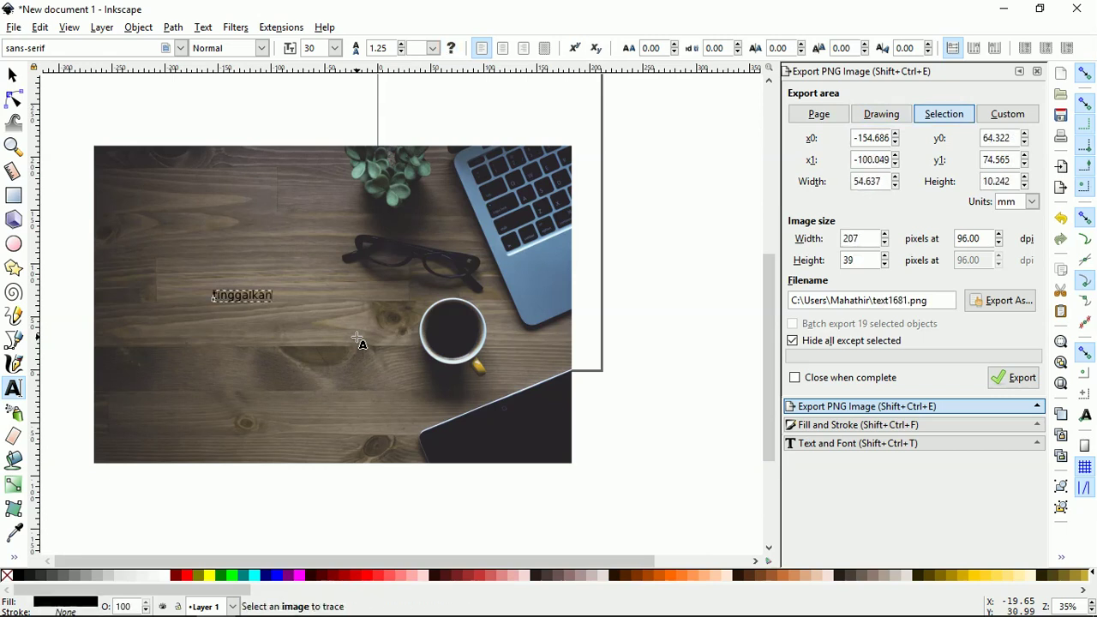
pyautogui.click(13, 75)
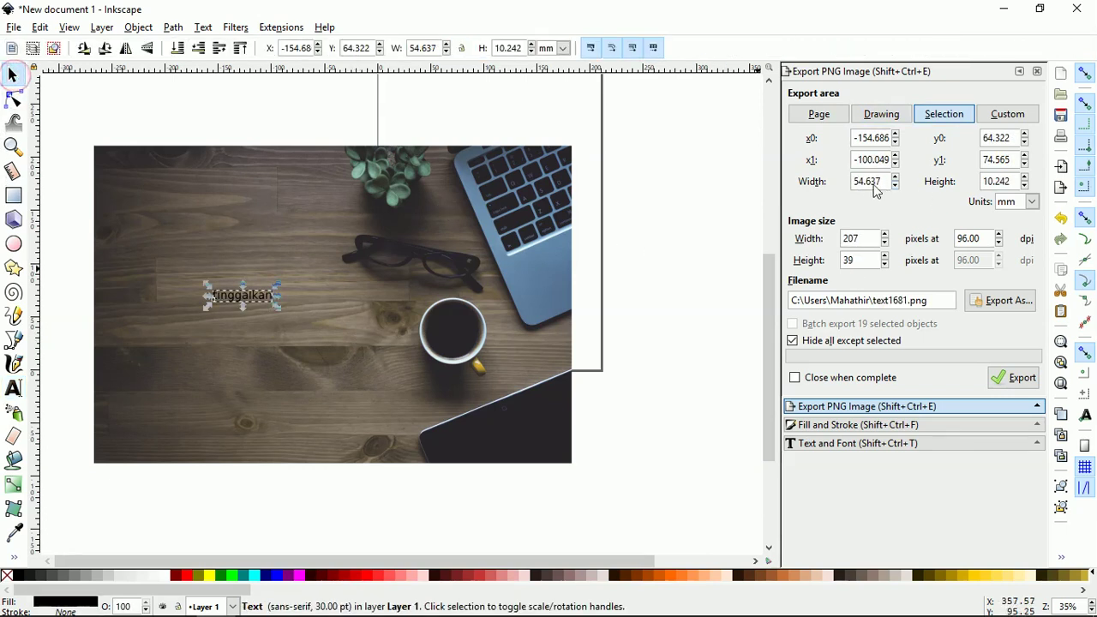
# Step: Set the text in Franchise bold, enlarge it to about 106 pt, and nudge it into place
pyautogui.click(857, 443)
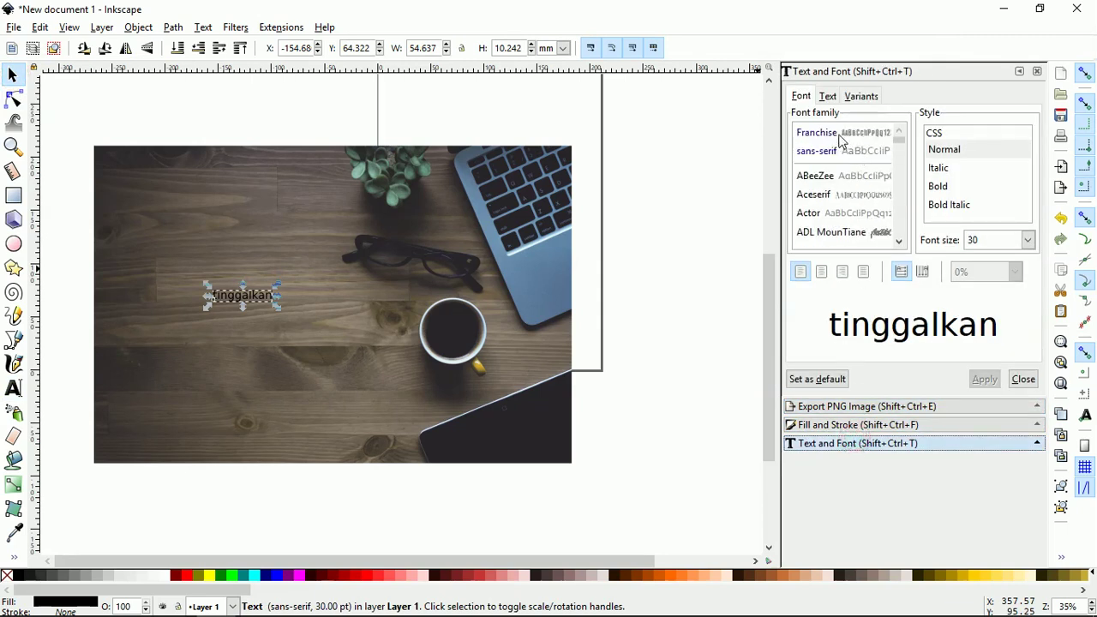
pyautogui.click(841, 137)
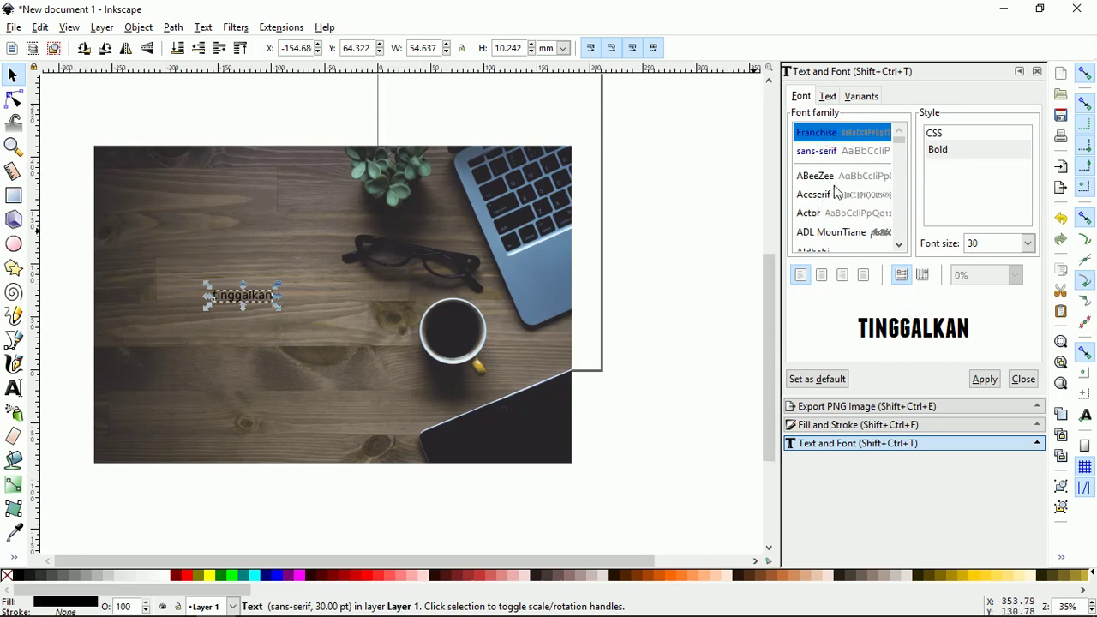
pyautogui.click(985, 379)
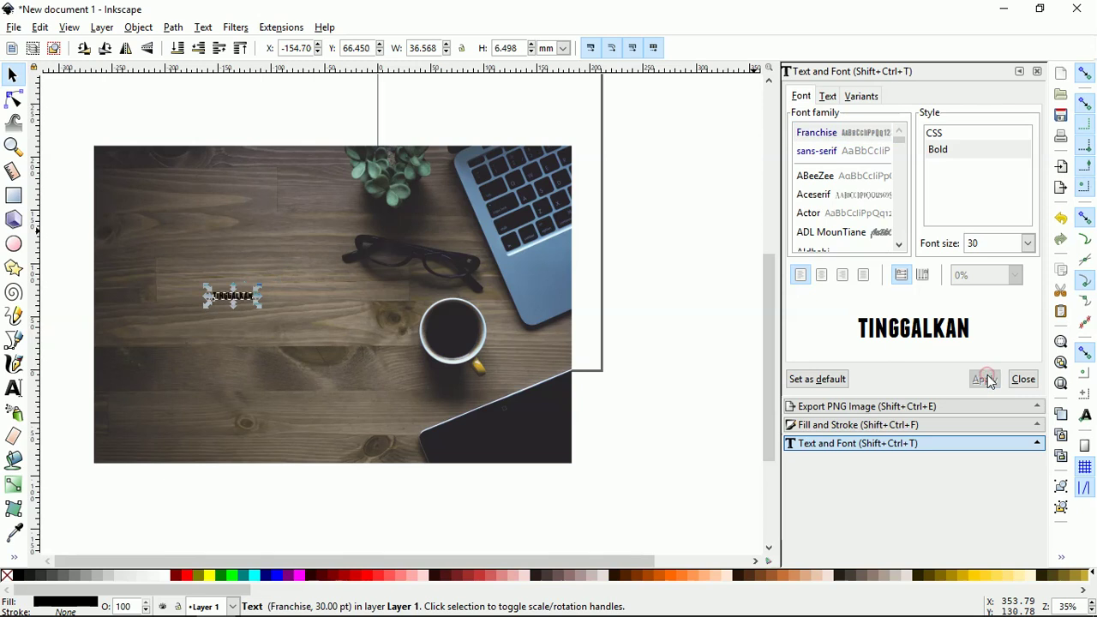
pyautogui.moveTo(260, 286); pyautogui.dragTo(355, 226)
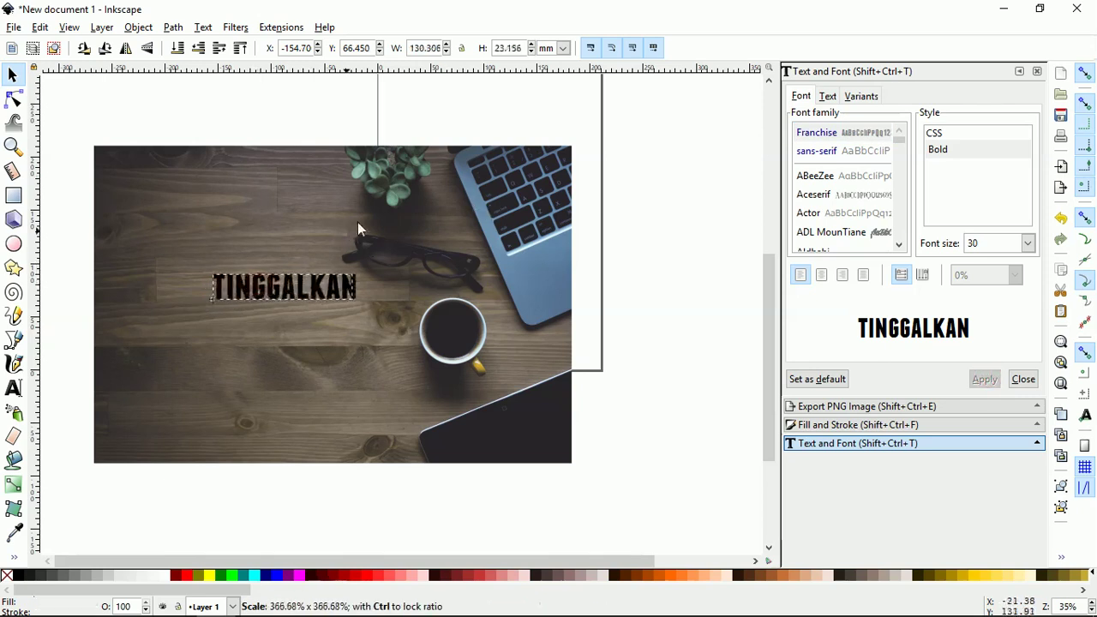
pyautogui.scroll(1, 296, 292)
pyautogui.scroll(2, 296, 291)
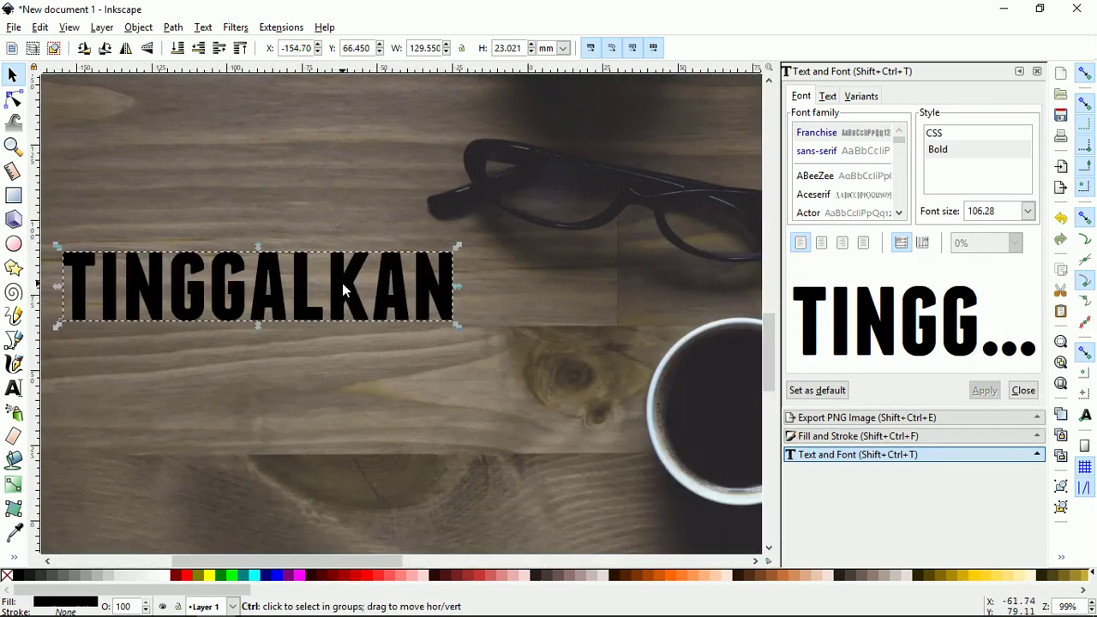
pyautogui.scroll(-1, 341, 281)
pyautogui.moveTo(340, 279); pyautogui.dragTo(325, 263)
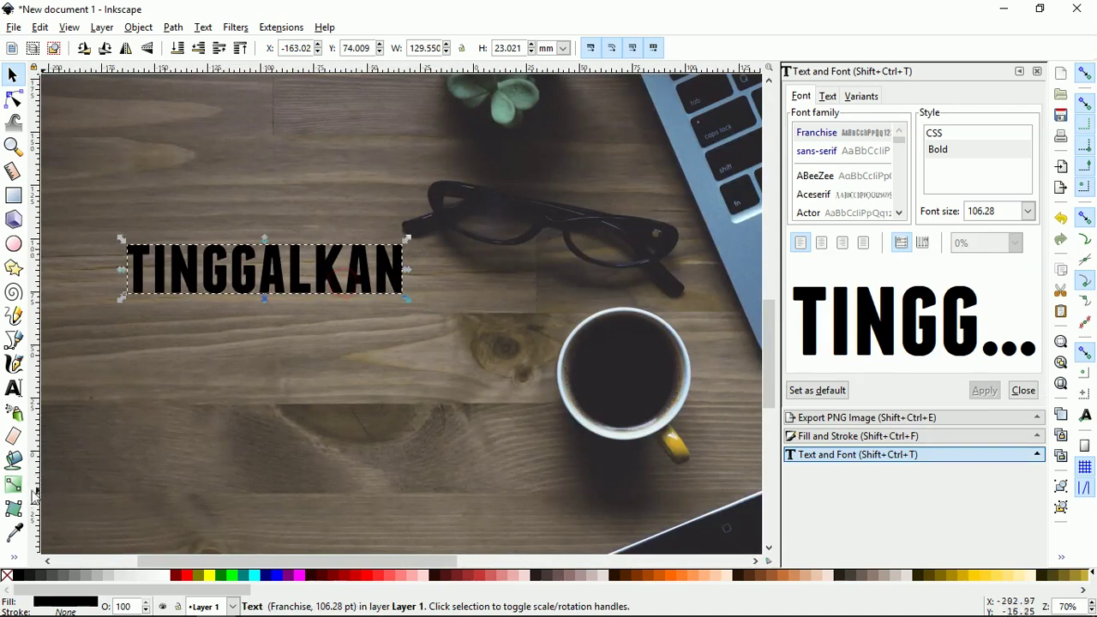
# Step: Fill the heading with flat light blue c2e2ef sampled from the photo
pyautogui.click(849, 437)
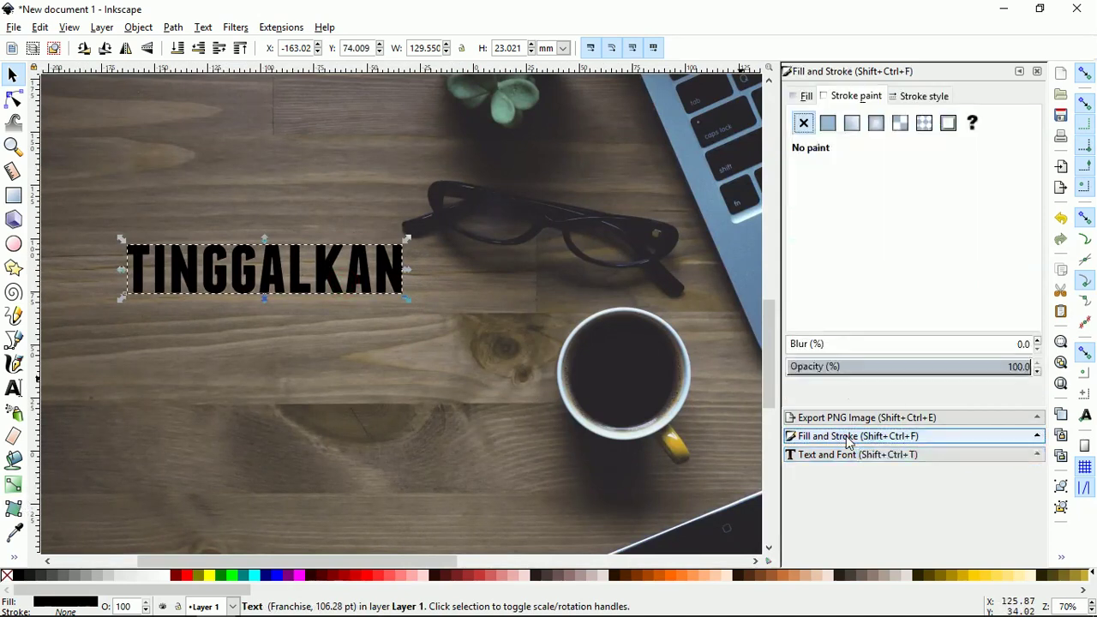
pyautogui.click(804, 98)
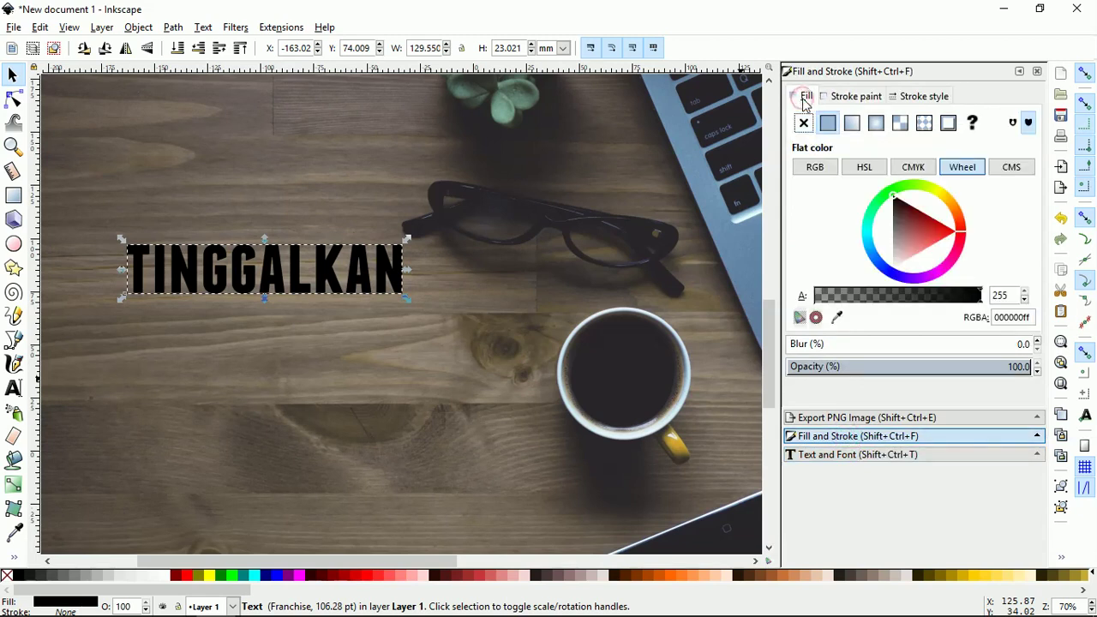
pyautogui.click(829, 125)
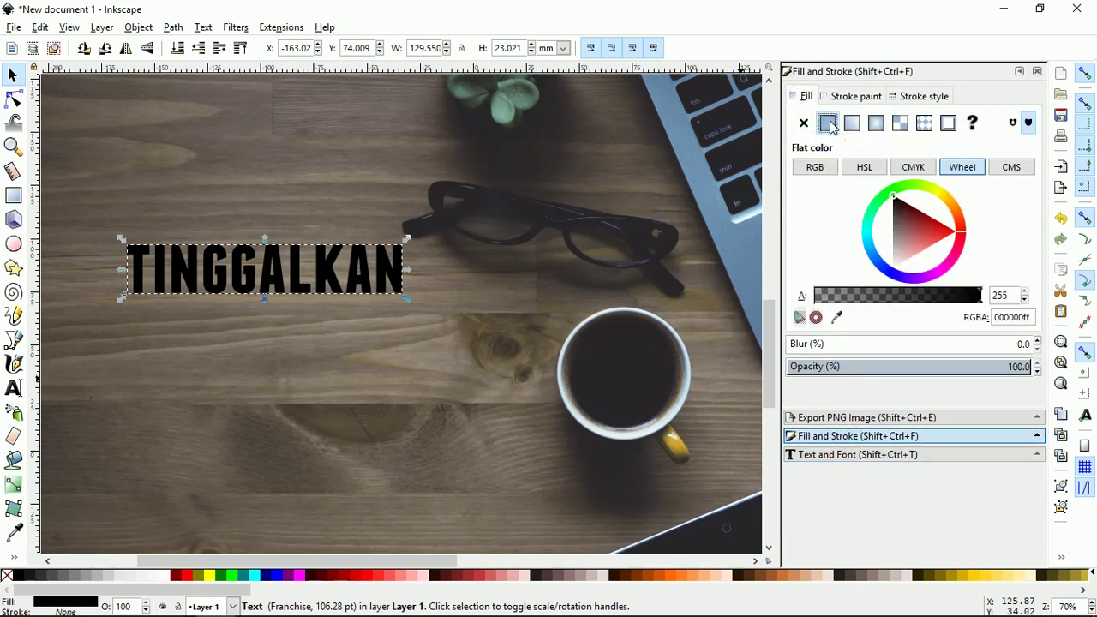
pyautogui.click(837, 318)
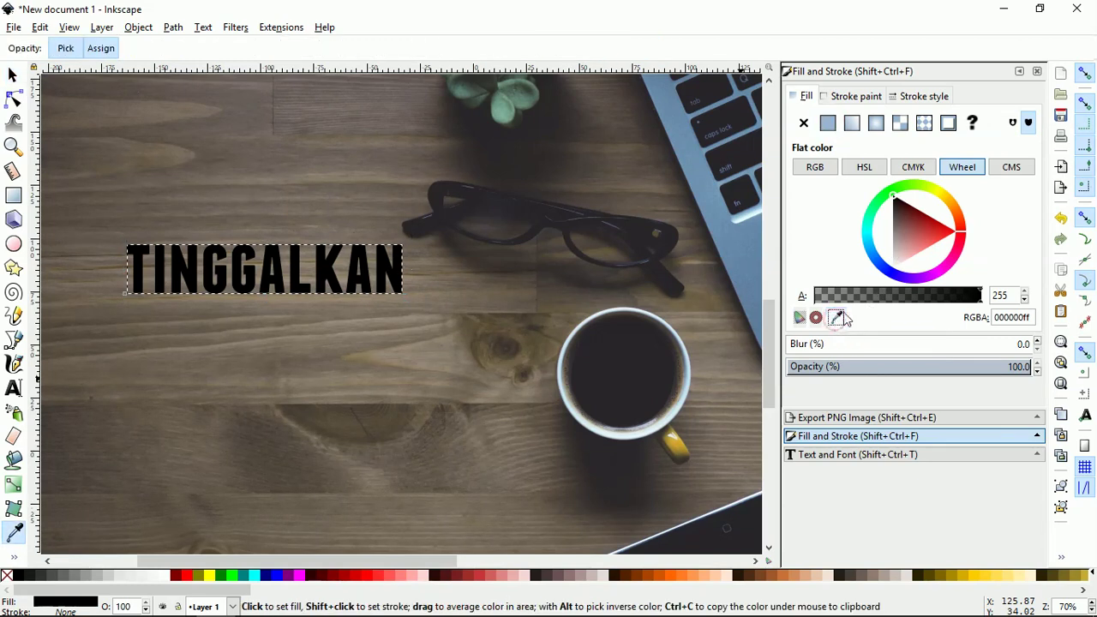
pyautogui.click(690, 377)
pyautogui.press('s')
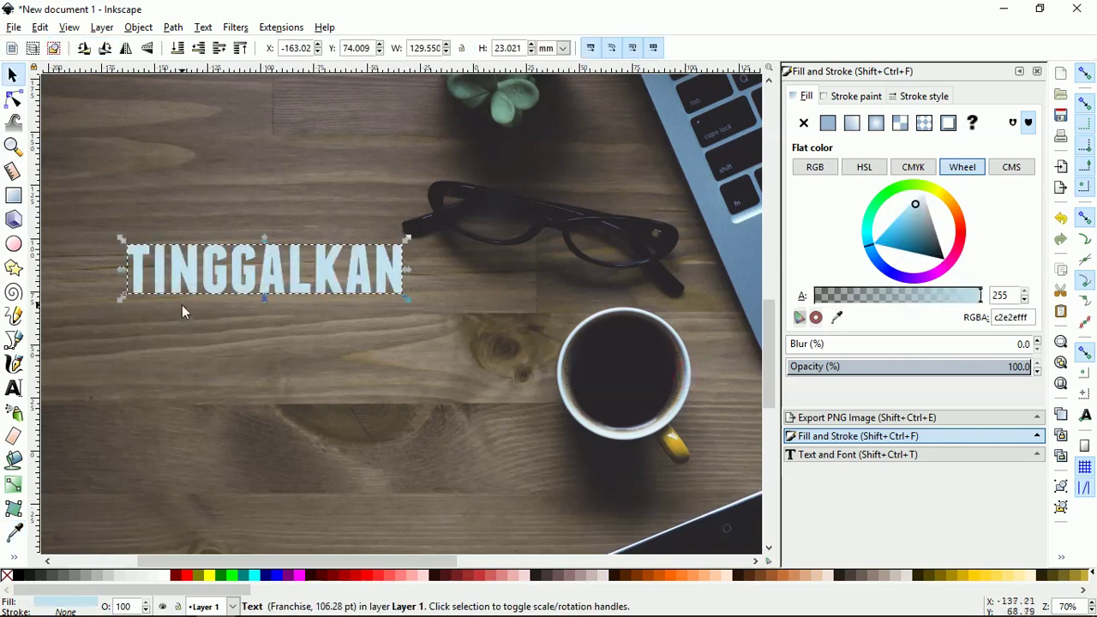
# Step: Apply a top-to-bottom gradient to TINGGALKAN ending in transparent c2e2ef00, with snapping off
pyautogui.click(15, 485)
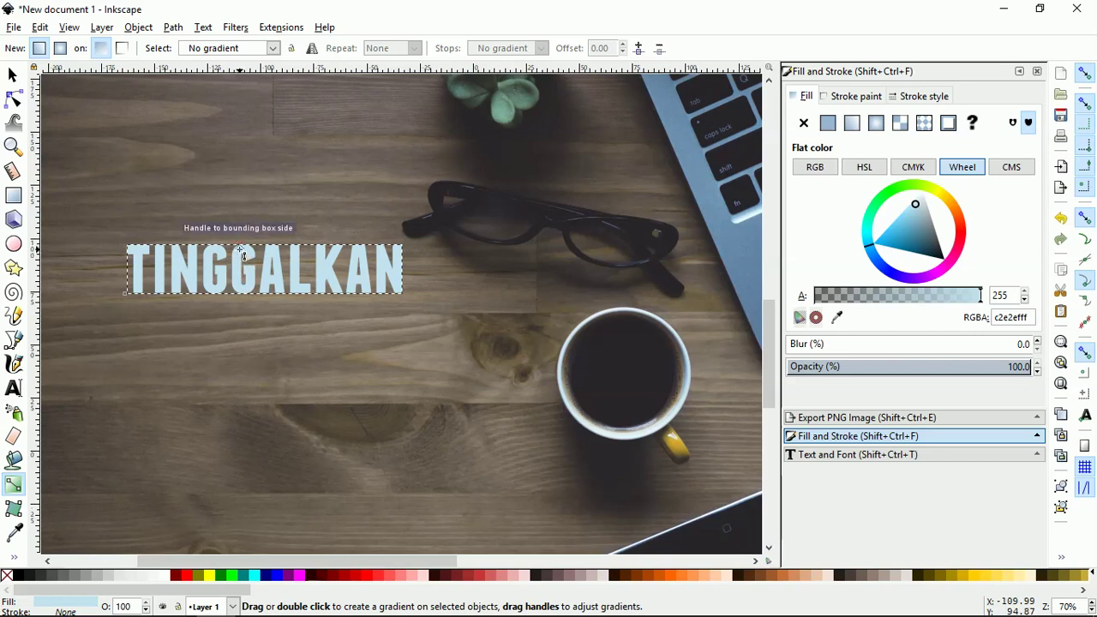
pyautogui.moveTo(241, 251); pyautogui.dragTo(241, 294)
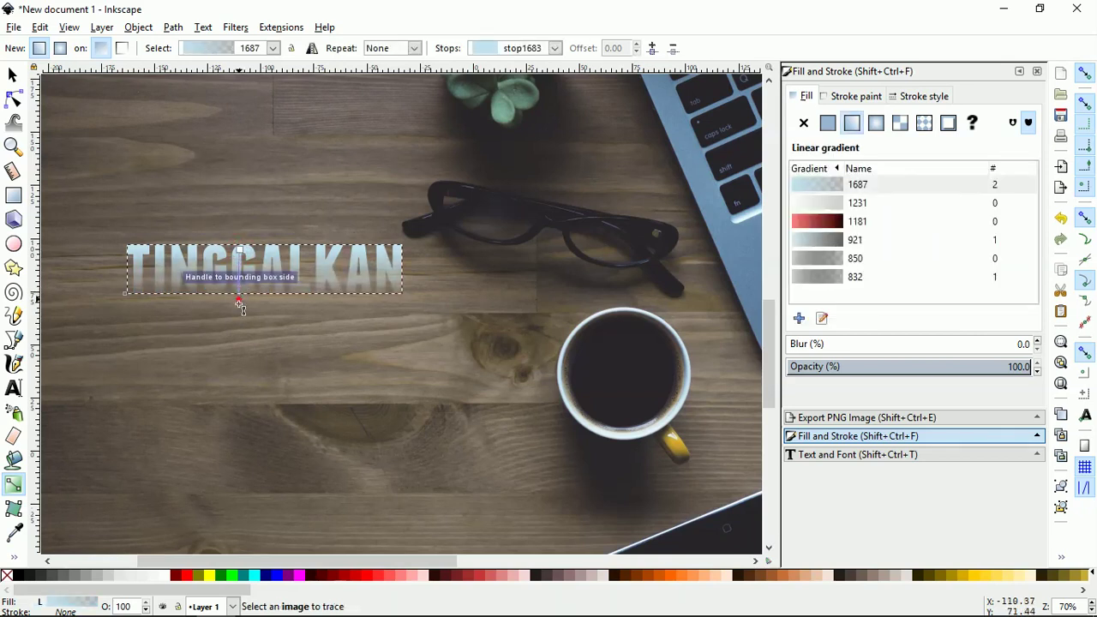
pyautogui.click(239, 296)
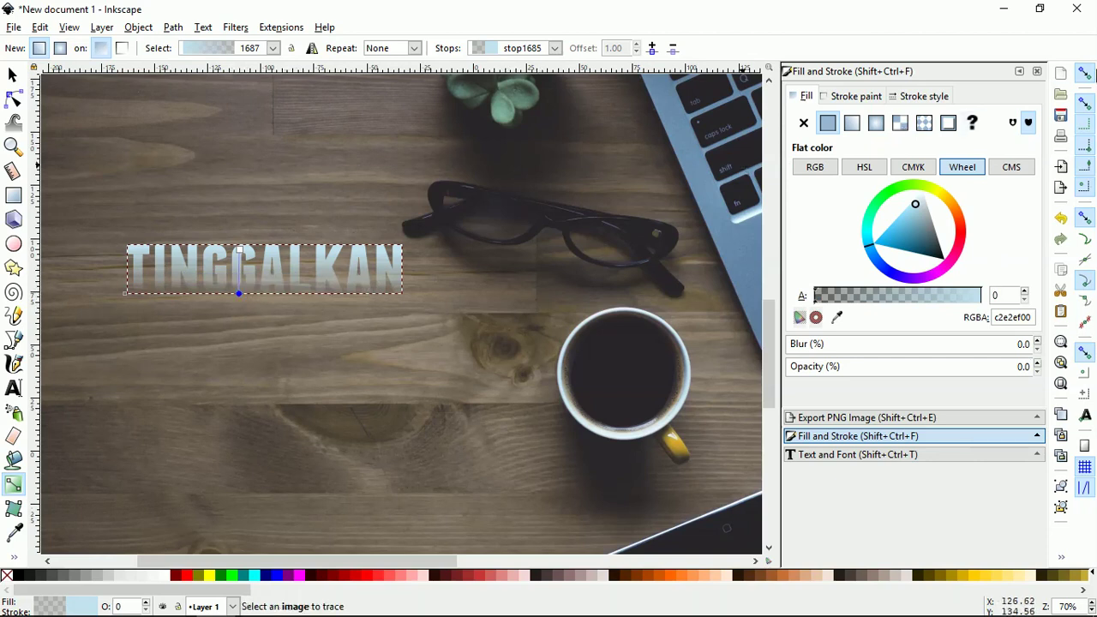
pyautogui.click(1086, 74)
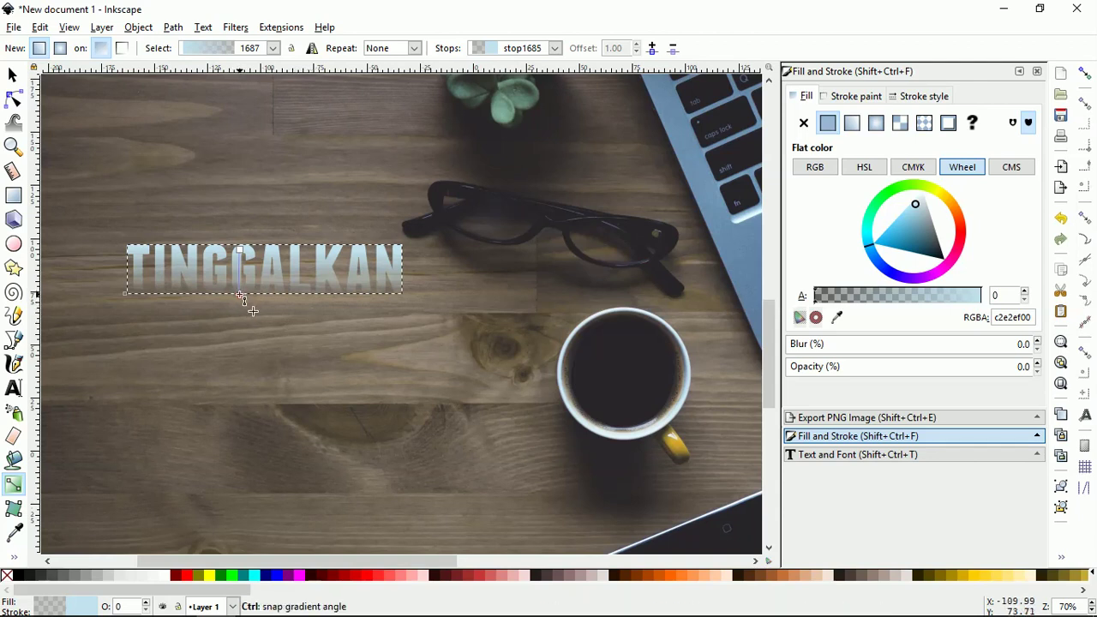
pyautogui.scroll(2, 240, 295)
pyautogui.scroll(1, 244, 295)
pyautogui.scroll(-2, 240, 295)
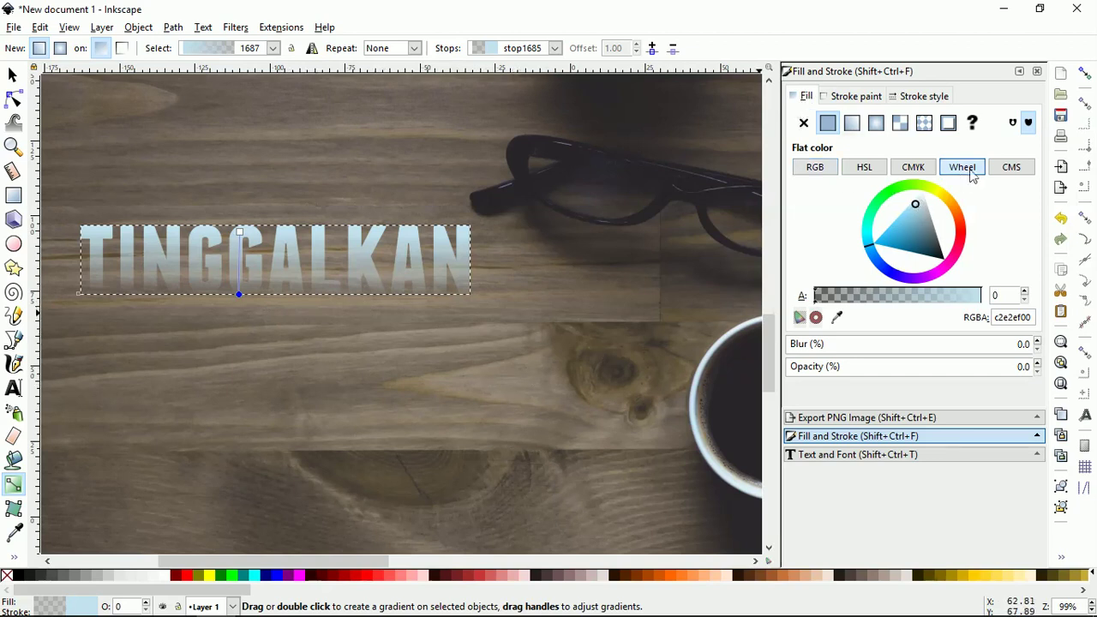
# Step: Shift the lower gradient stop's colour darker toward grey, leaving it nearly transparent
pyautogui.moveTo(916, 203); pyautogui.dragTo(922, 213)
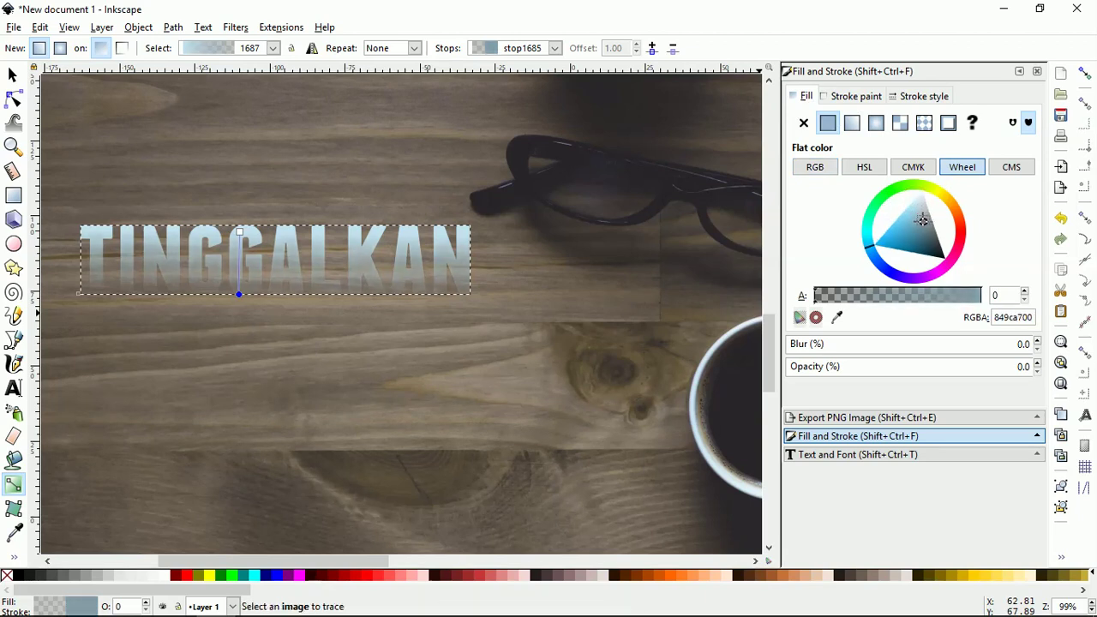
pyautogui.moveTo(922, 214); pyautogui.dragTo(924, 216)
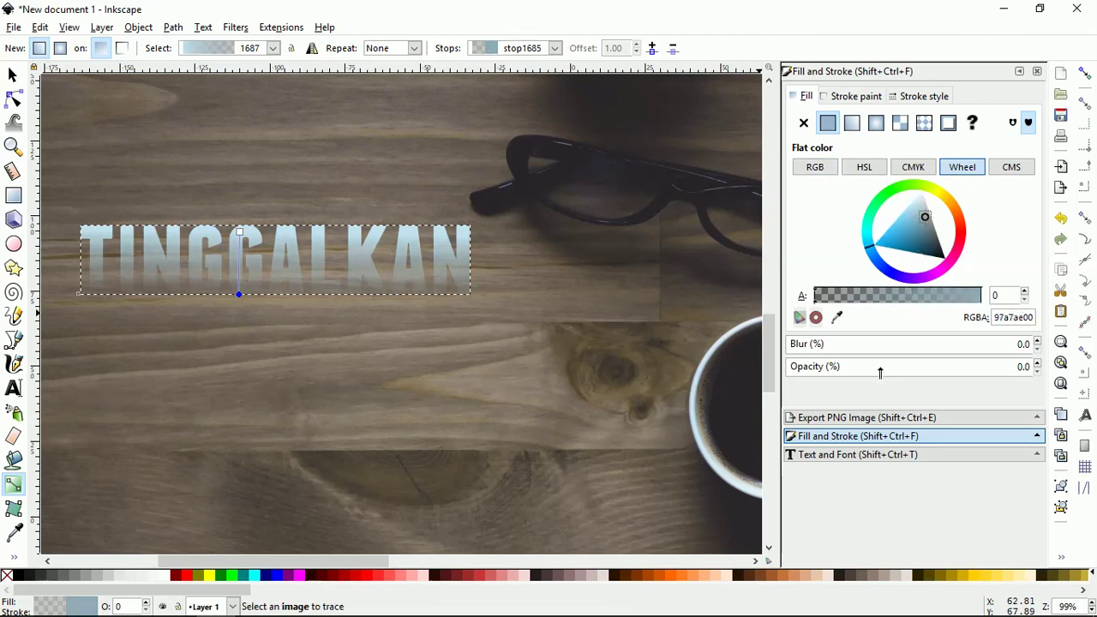
pyautogui.moveTo(879, 371); pyautogui.dragTo(1033, 367)
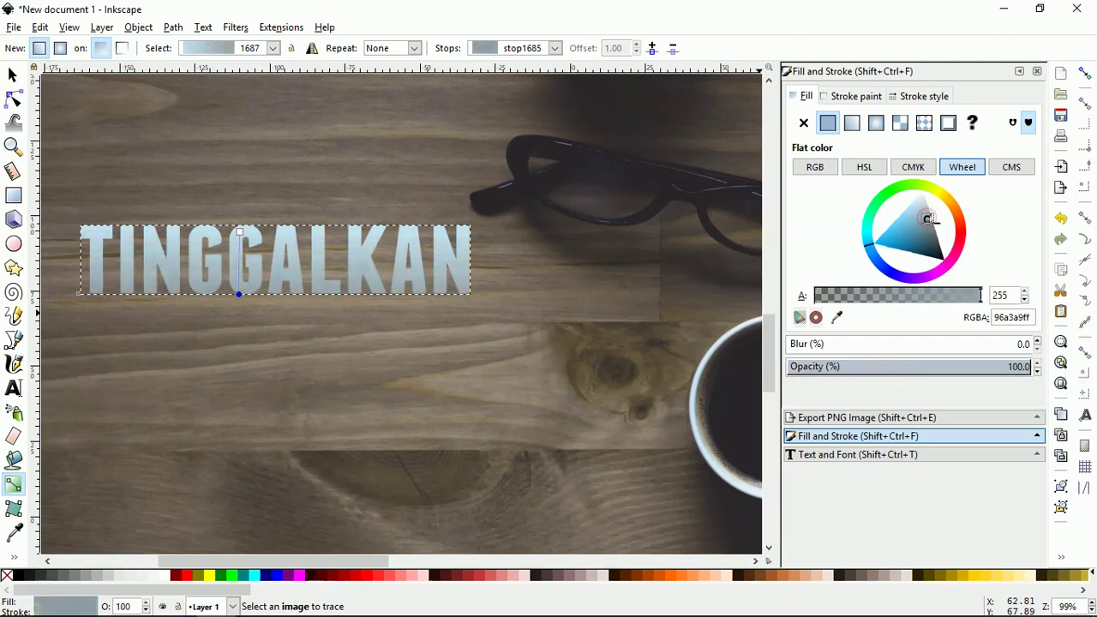
pyautogui.moveTo(928, 220)
pyautogui.mouseDown()
pyautogui.moveTo(946, 236)
pyautogui.moveTo(926, 226)
pyautogui.mouseUp()
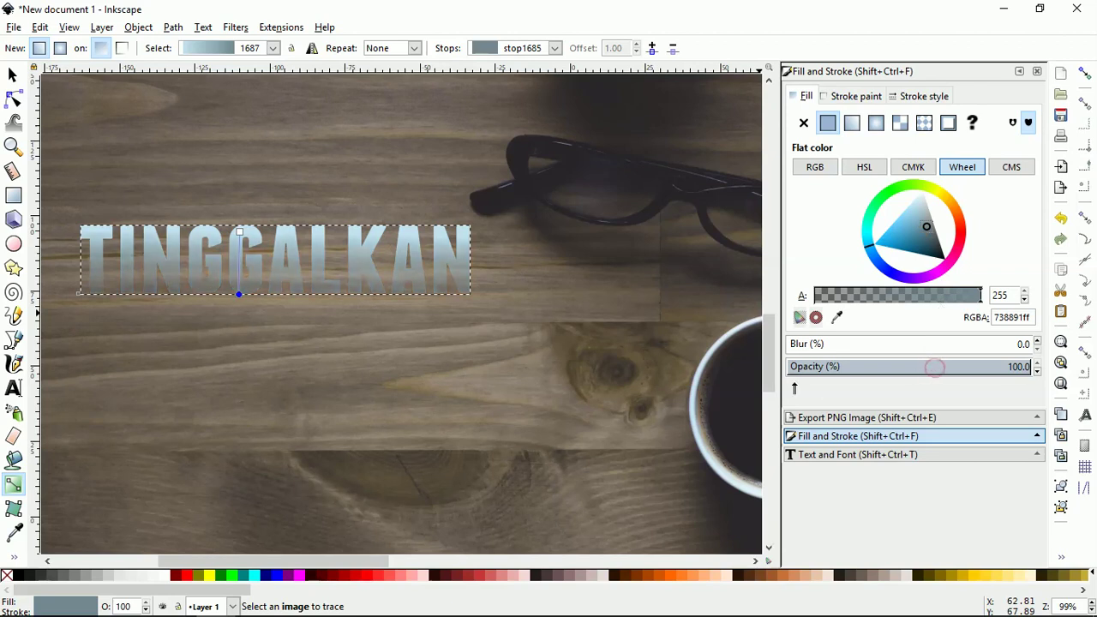
pyautogui.moveTo(931, 372); pyautogui.dragTo(786, 370)
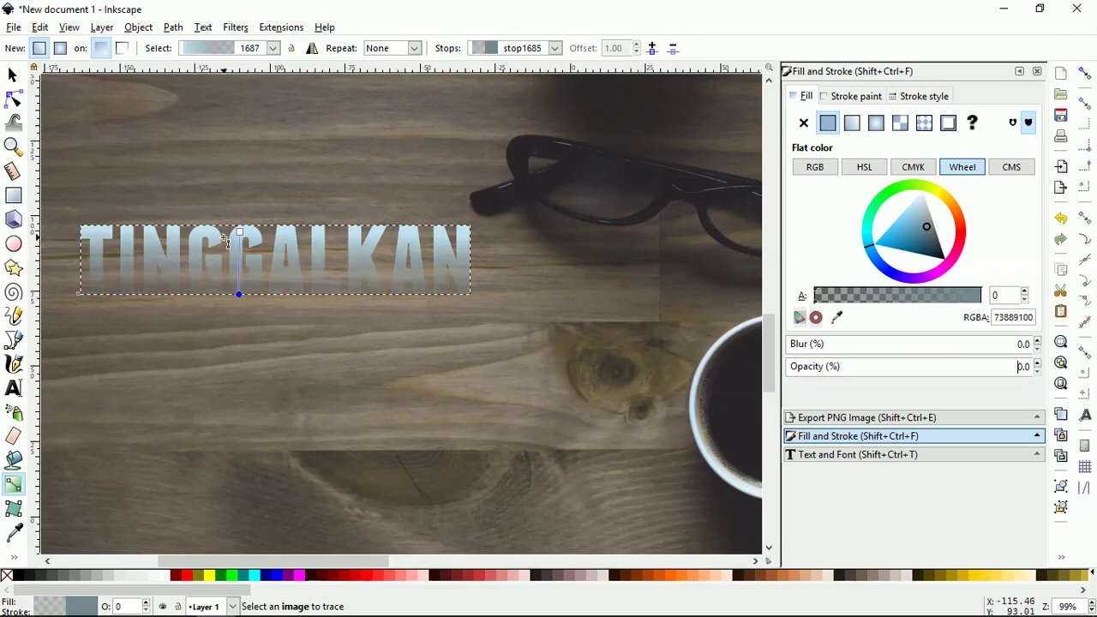
# Step: Move the gradient handles so the fade starts mid-letter and ends well below the text
pyautogui.moveTo(240, 295); pyautogui.dragTo(240, 301)
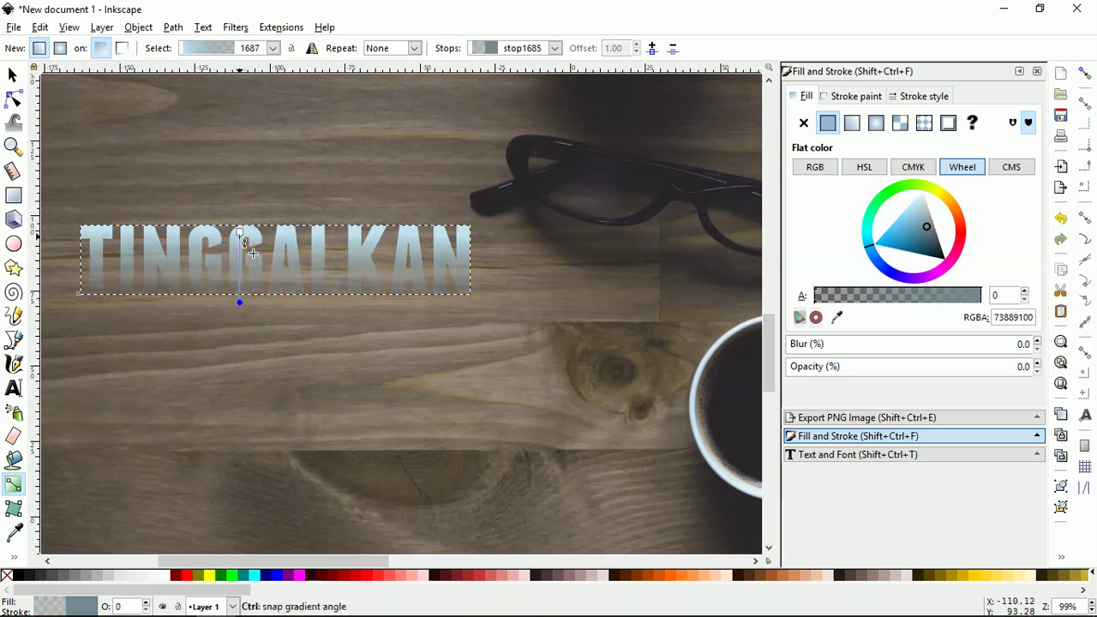
pyautogui.moveTo(239, 249); pyautogui.dragTo(239, 265)
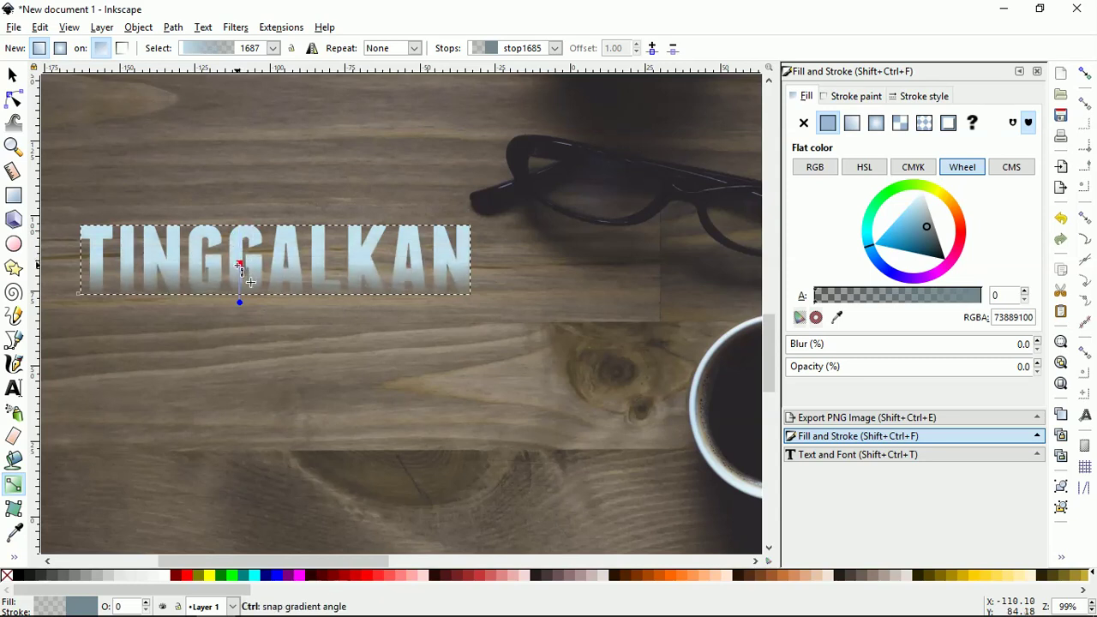
pyautogui.moveTo(239, 303); pyautogui.dragTo(238, 337)
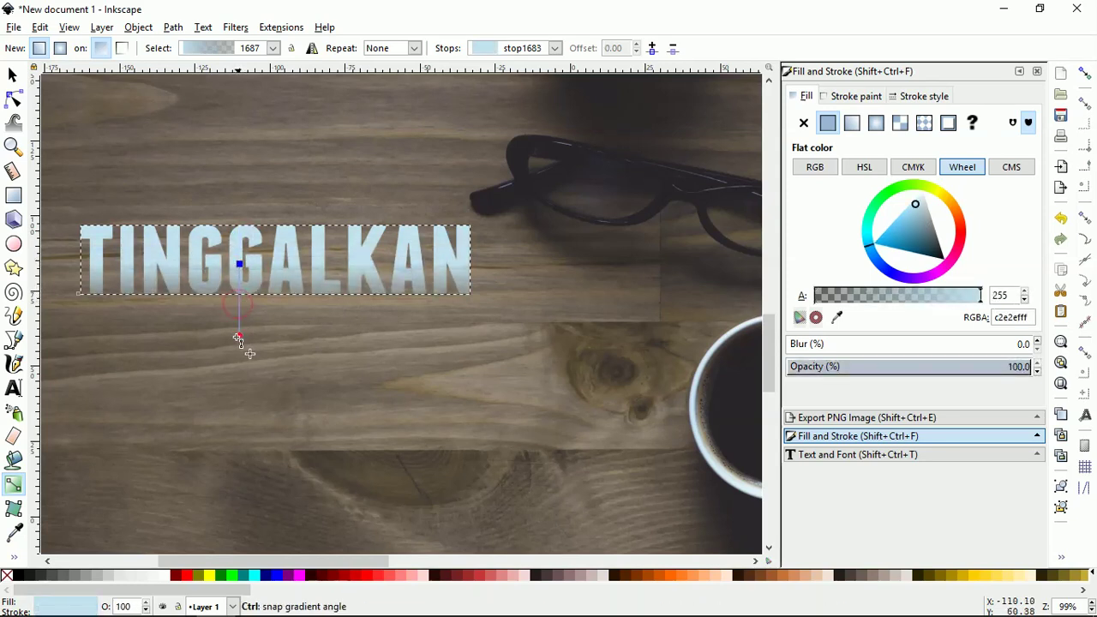
pyautogui.click(238, 336)
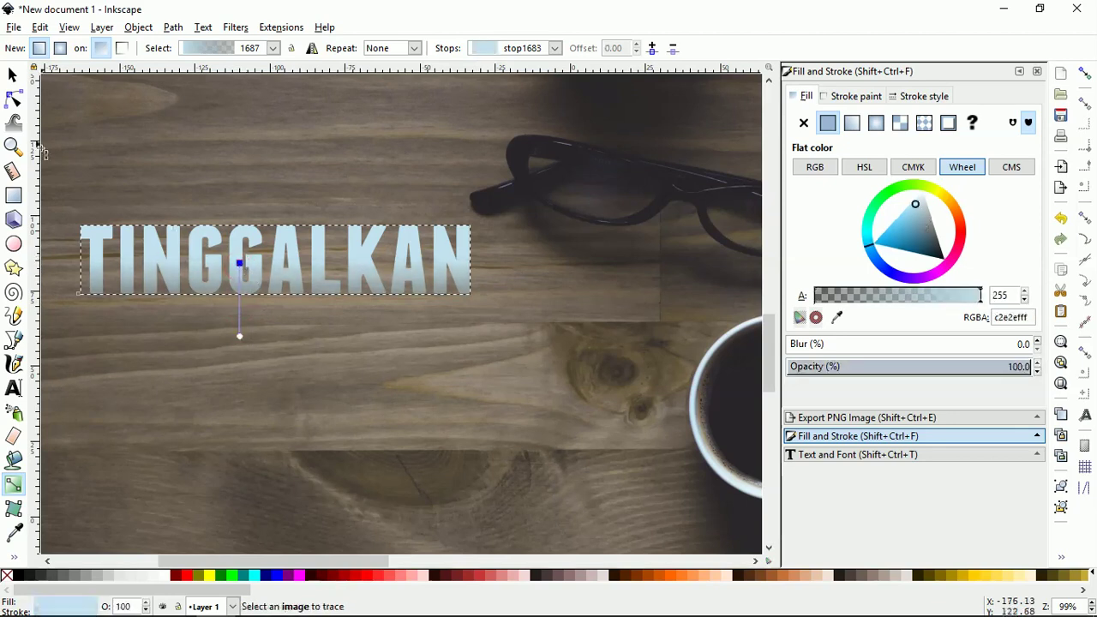
pyautogui.click(12, 75)
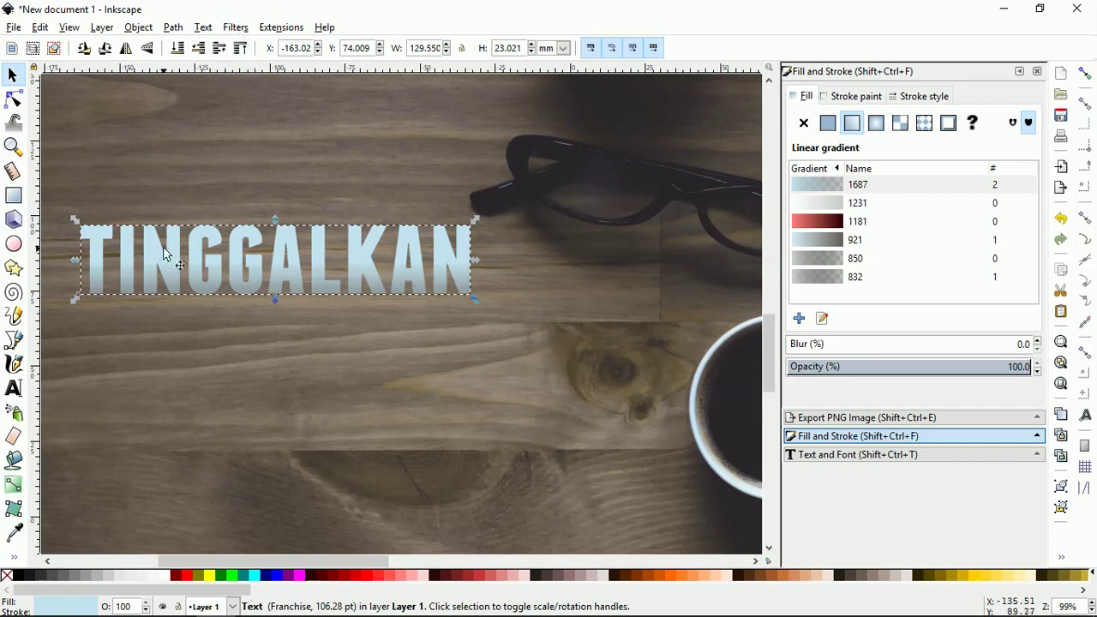
# Step: Bring up the Drop Shadow filter settings with Live preview enabled
pyautogui.click(236, 30)
pyautogui.moveTo(283, 290)
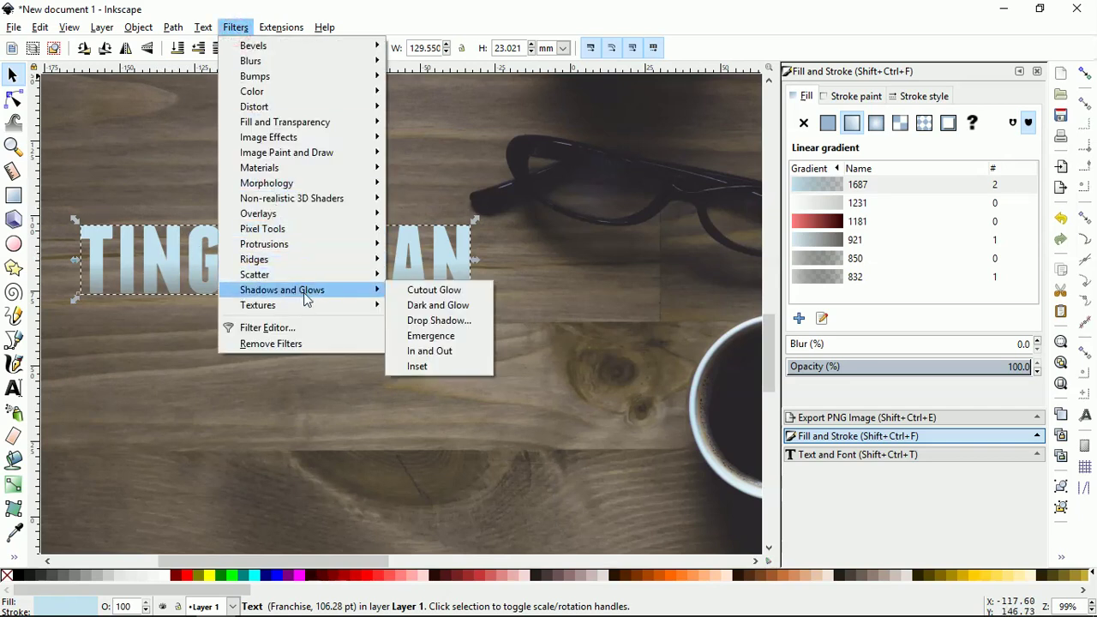
pyautogui.click(448, 320)
pyautogui.moveTo(475, 185); pyautogui.dragTo(651, 146)
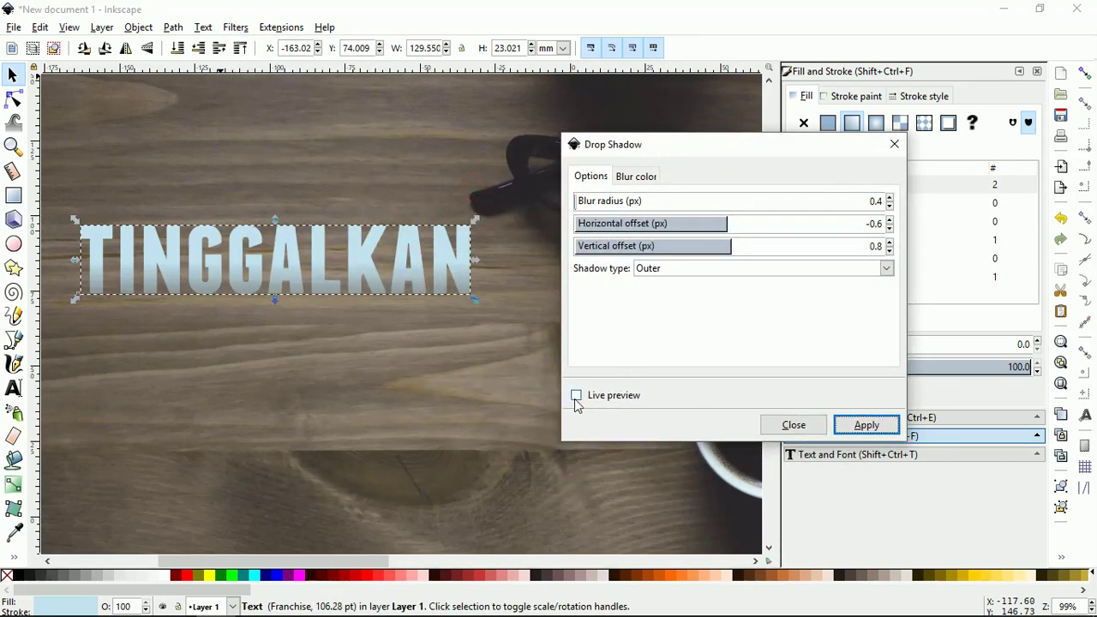
pyautogui.click(576, 396)
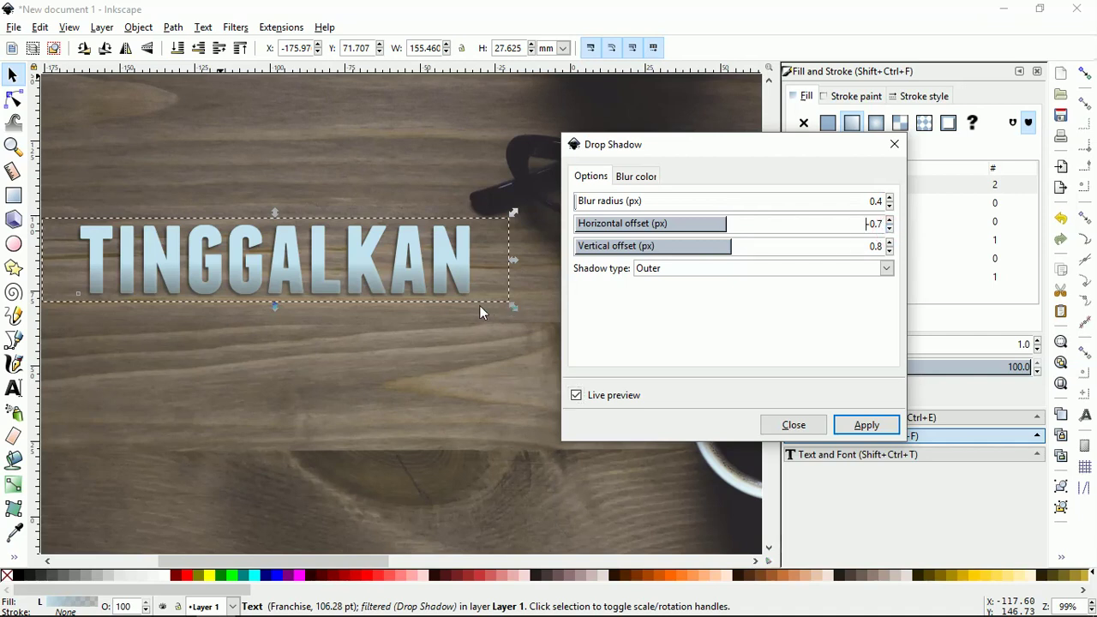
# Step: Apply a drop shadow with 0.4 px blur and offsets -1.7 and 2.0 px
pyautogui.click(890, 229)
pyautogui.click(889, 229)
pyautogui.click(890, 229)
pyautogui.click(890, 229)
pyautogui.click(890, 229)
pyautogui.click(889, 229)
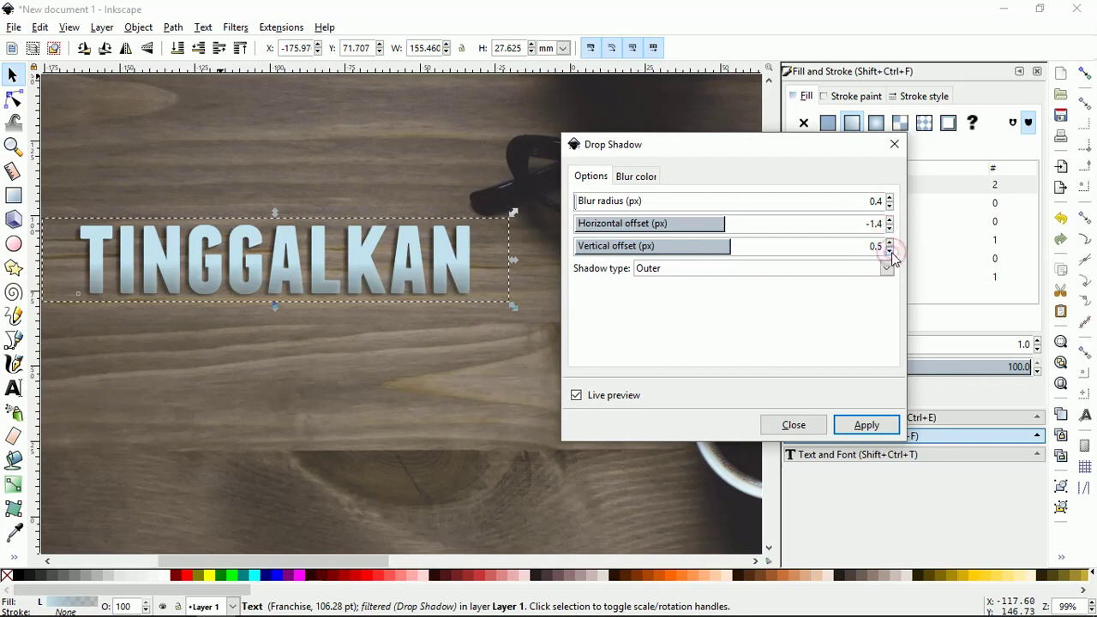
pyautogui.moveTo(892, 252); pyautogui.dragTo(891, 252)
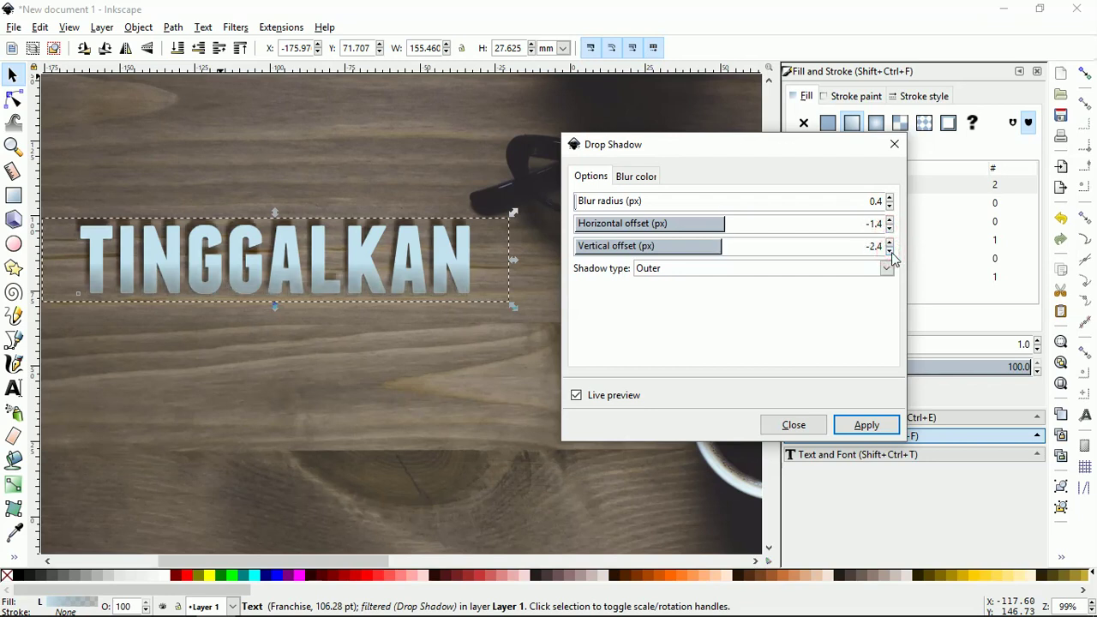
pyautogui.click(891, 243)
pyautogui.click(890, 243)
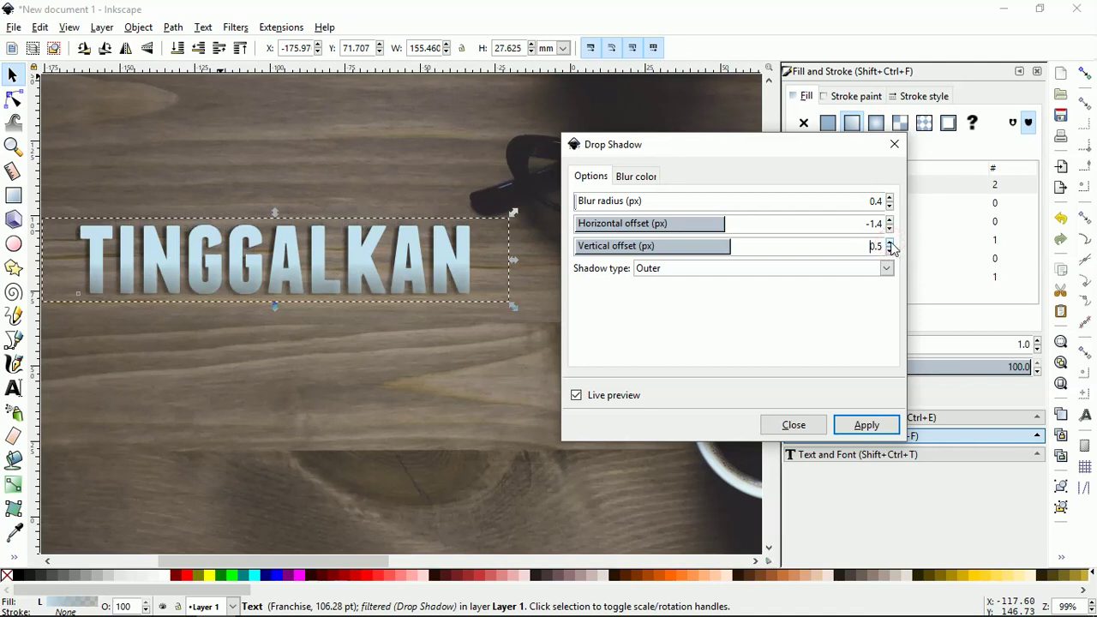
pyautogui.moveTo(892, 246); pyautogui.dragTo(892, 246)
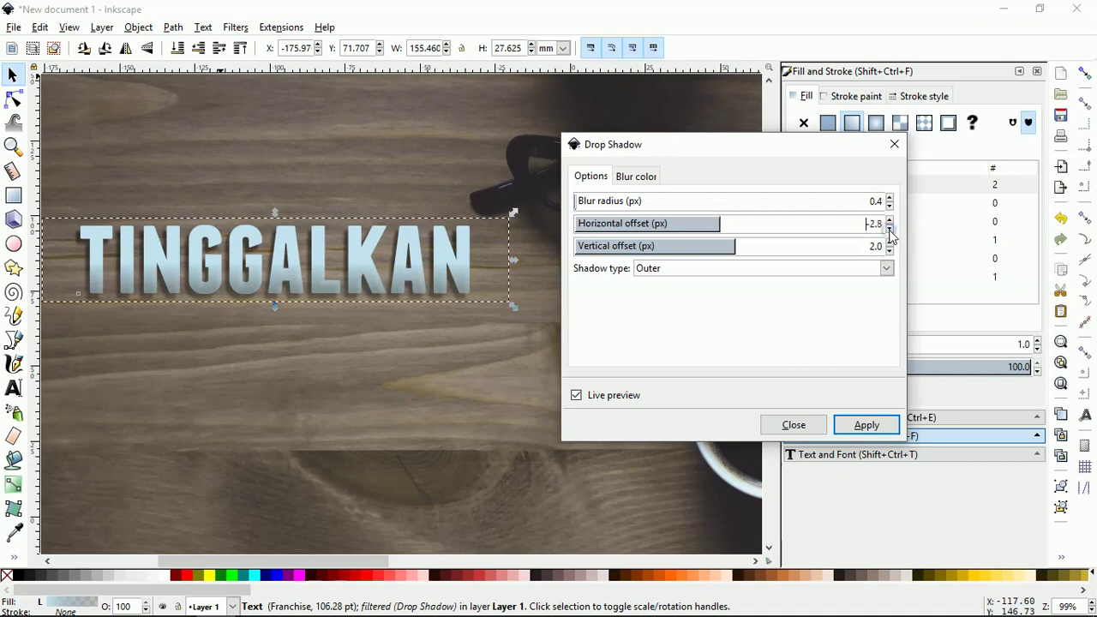
pyautogui.click(890, 228)
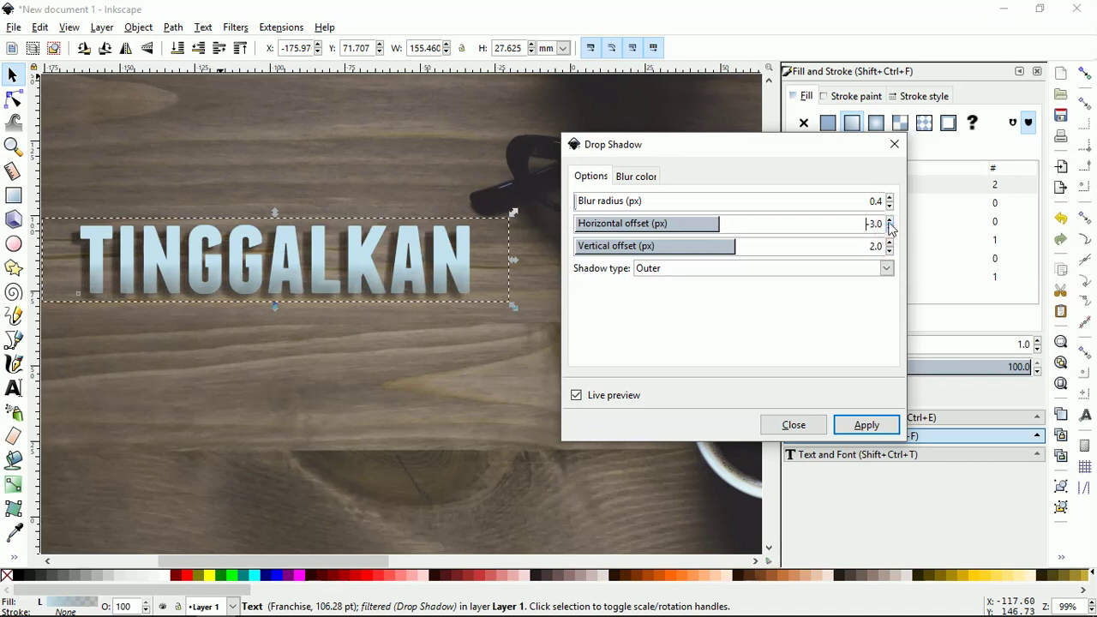
pyautogui.moveTo(890, 221); pyautogui.dragTo(890, 221)
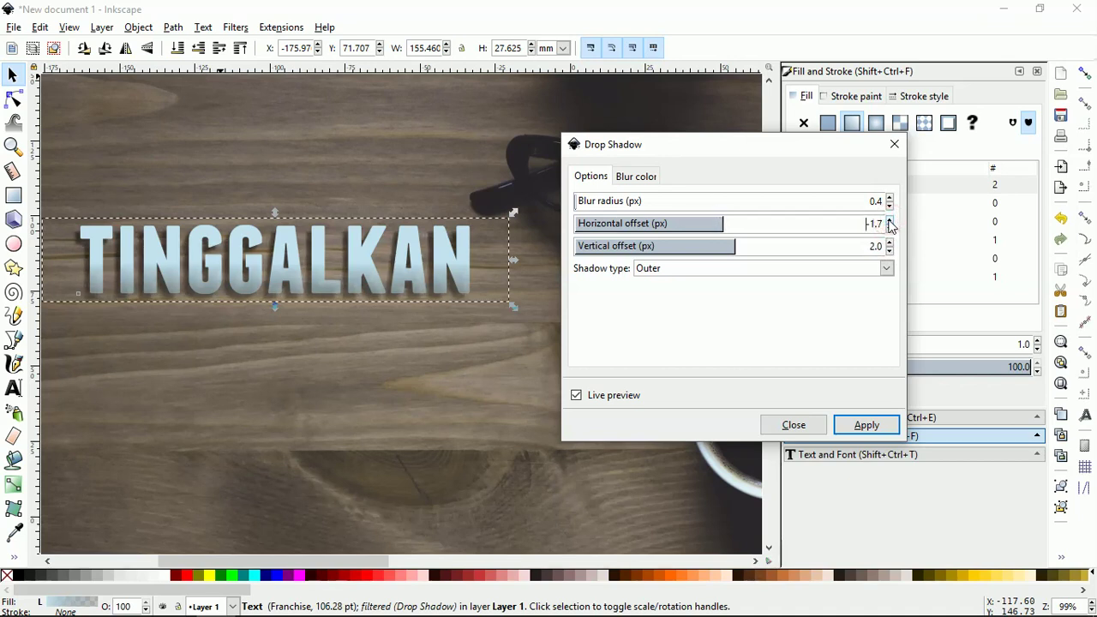
pyautogui.click(866, 426)
pyautogui.click(811, 428)
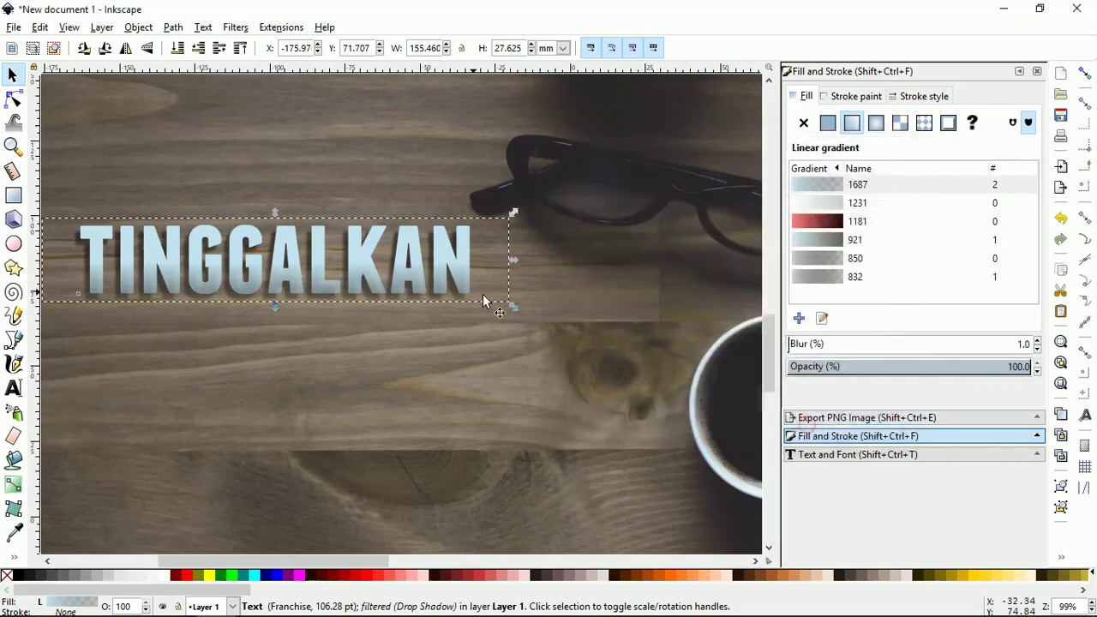
# Step: Move TINGGALKAN up-left and enlarge it slightly
pyautogui.keyDown('ctrl'); pyautogui.scroll(-2, 477, 288); pyautogui.keyUp('ctrl')
pyautogui.keyDown('ctrl'); pyautogui.scroll(-1, 468, 275); pyautogui.keyUp('ctrl')
pyautogui.keyDown('ctrl'); pyautogui.scroll(1, 468, 275); pyautogui.keyUp('ctrl')
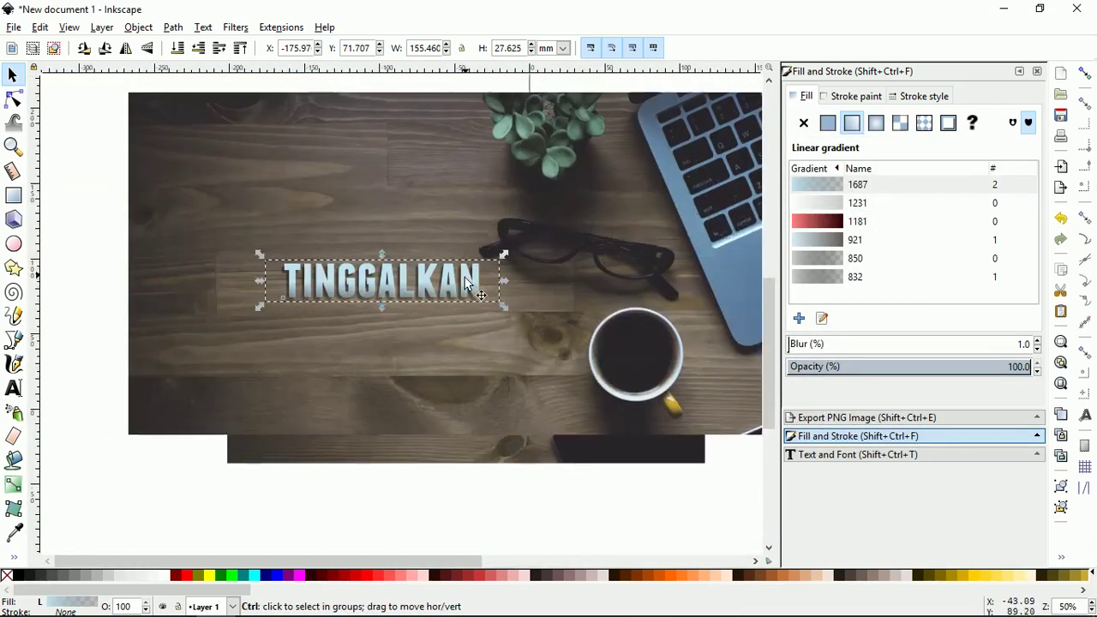
pyautogui.click(324, 262)
pyautogui.moveTo(324, 261); pyautogui.dragTo(298, 204)
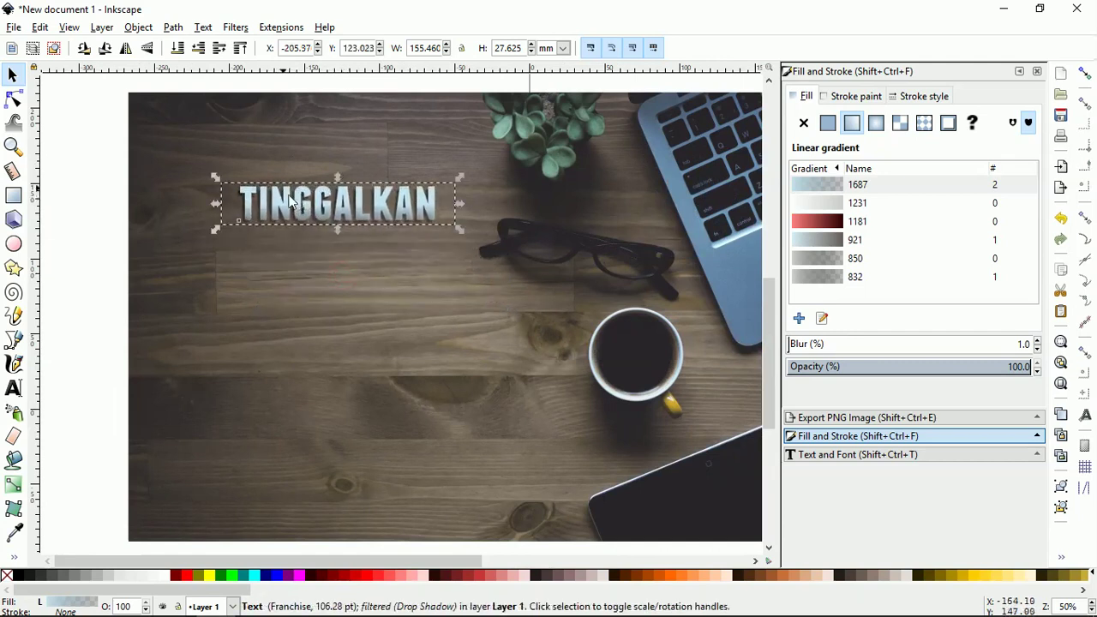
pyautogui.moveTo(218, 180); pyautogui.dragTo(175, 149)
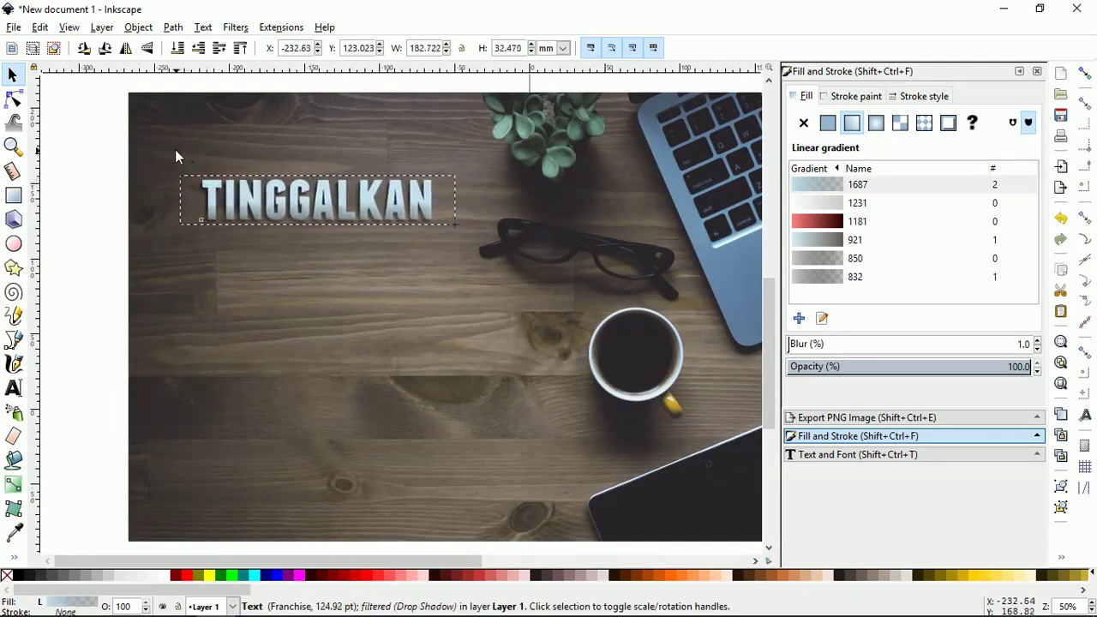
# Step: Duplicate TINGGALKAN below itself and retype the copy as SOFTWARE
pyautogui.rightClick(263, 205)
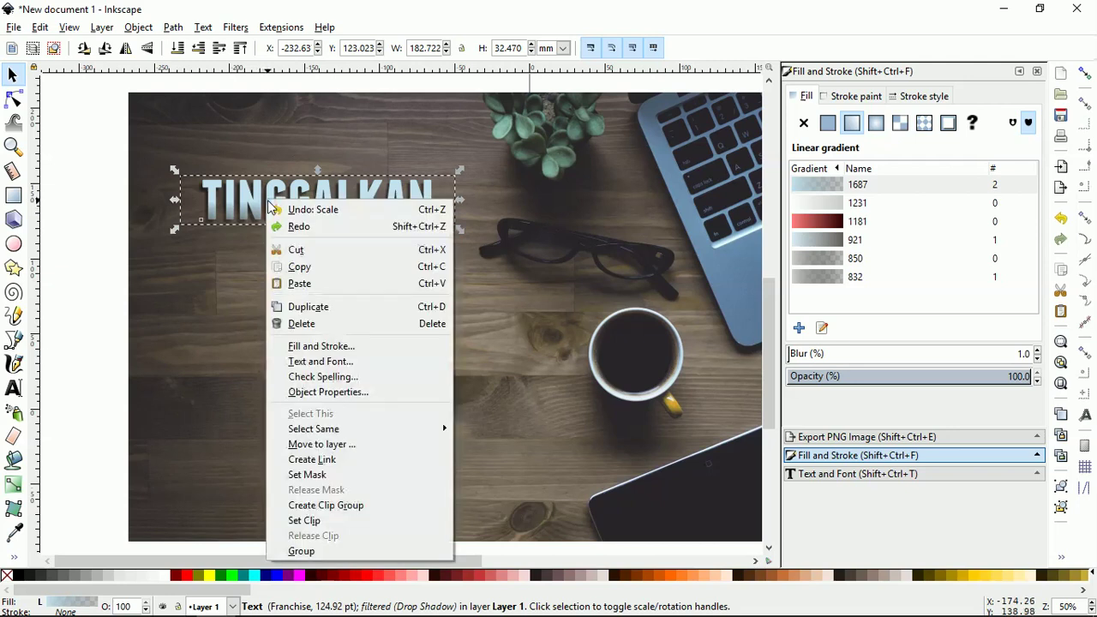
pyautogui.click(335, 307)
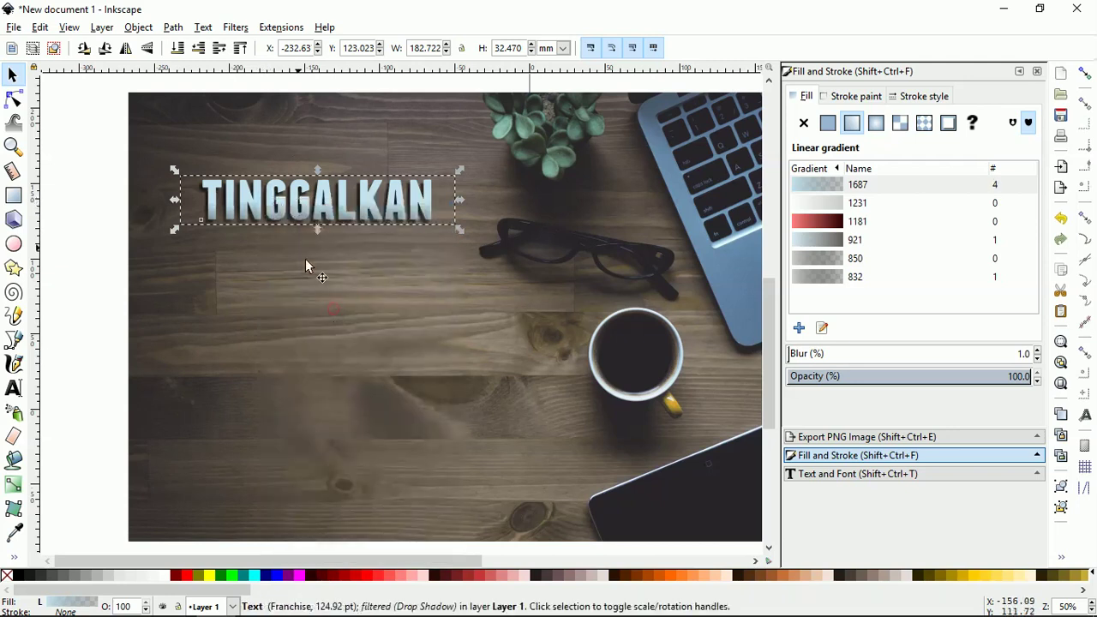
pyautogui.moveTo(274, 203); pyautogui.dragTo(273, 263)
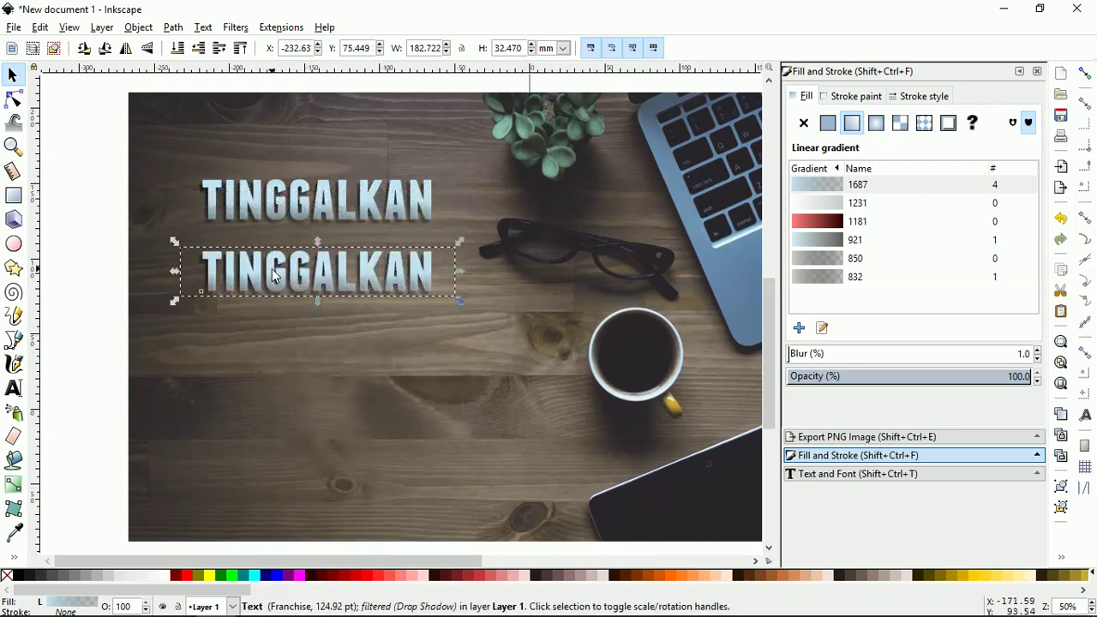
pyautogui.doubleClick(271, 268)
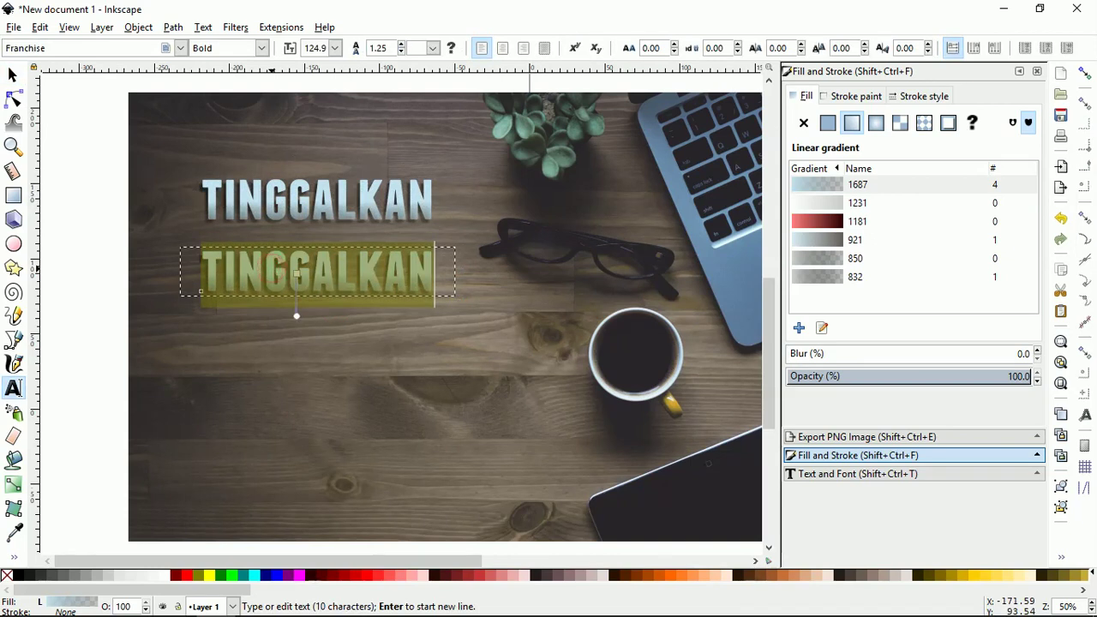
pyautogui.write('SO')
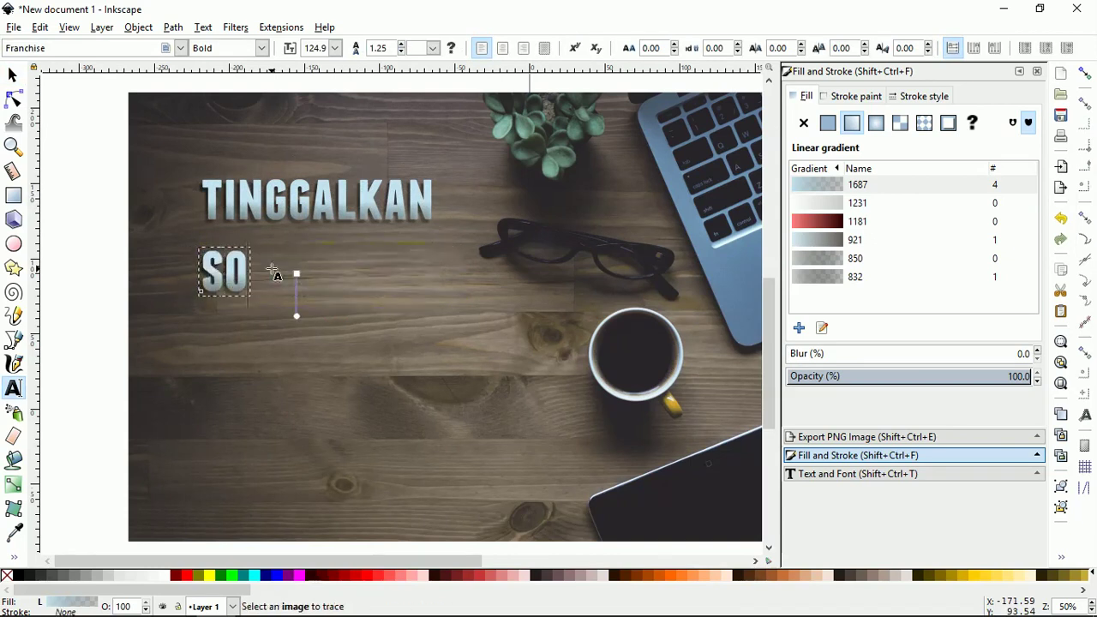
pyautogui.write('FTW')
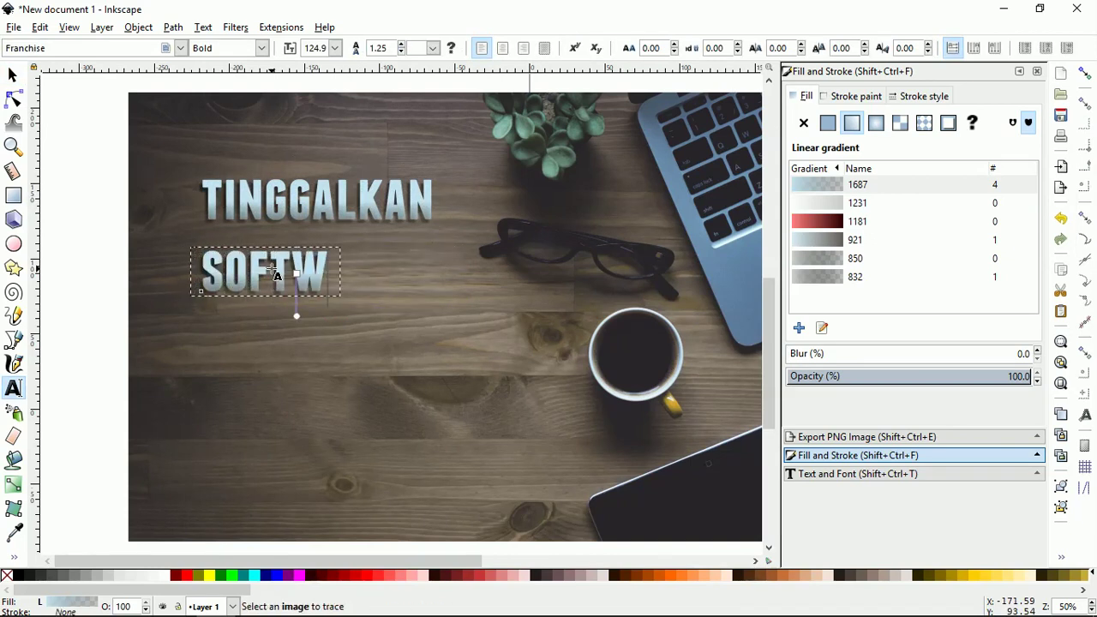
pyautogui.write('AE')
pyautogui.press('BackSpace')
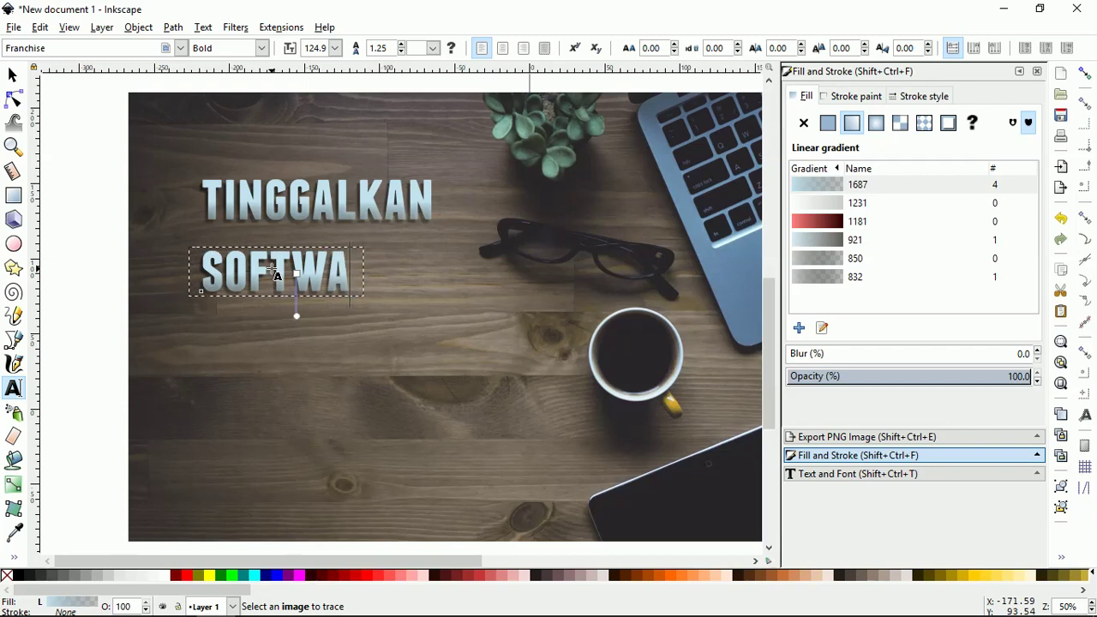
pyautogui.write('RE')
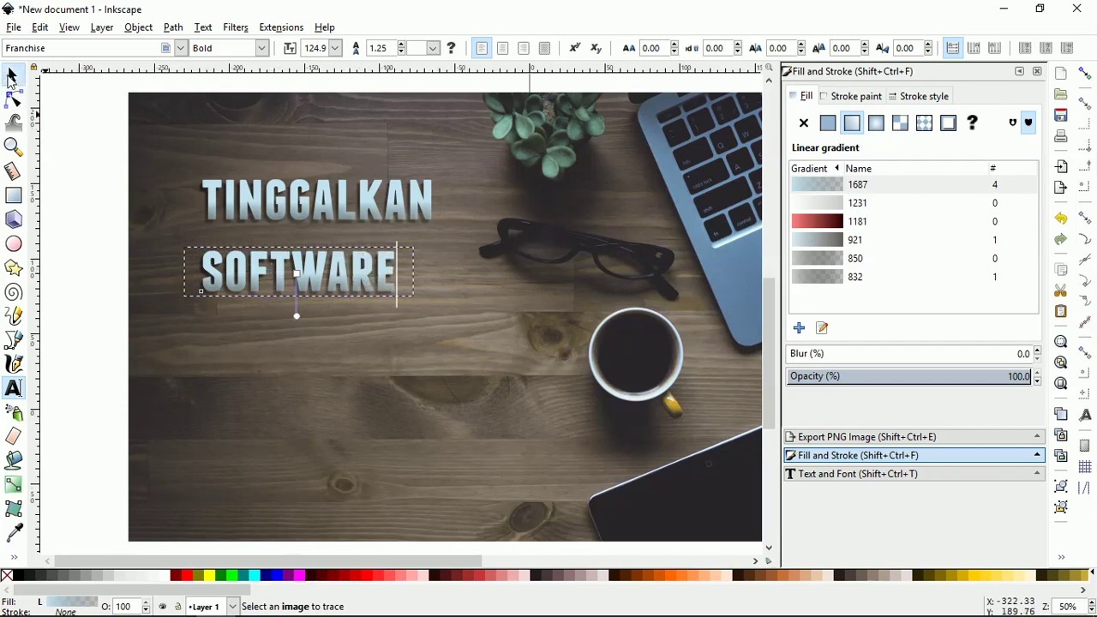
pyautogui.click(12, 76)
# Step: Position SOFTWARE under TINGGALKAN and resize it to match its width
pyautogui.moveTo(323, 271)
pyautogui.mouseDown()
pyautogui.moveTo(344, 240)
pyautogui.moveTo(339, 249)
pyautogui.mouseUp()
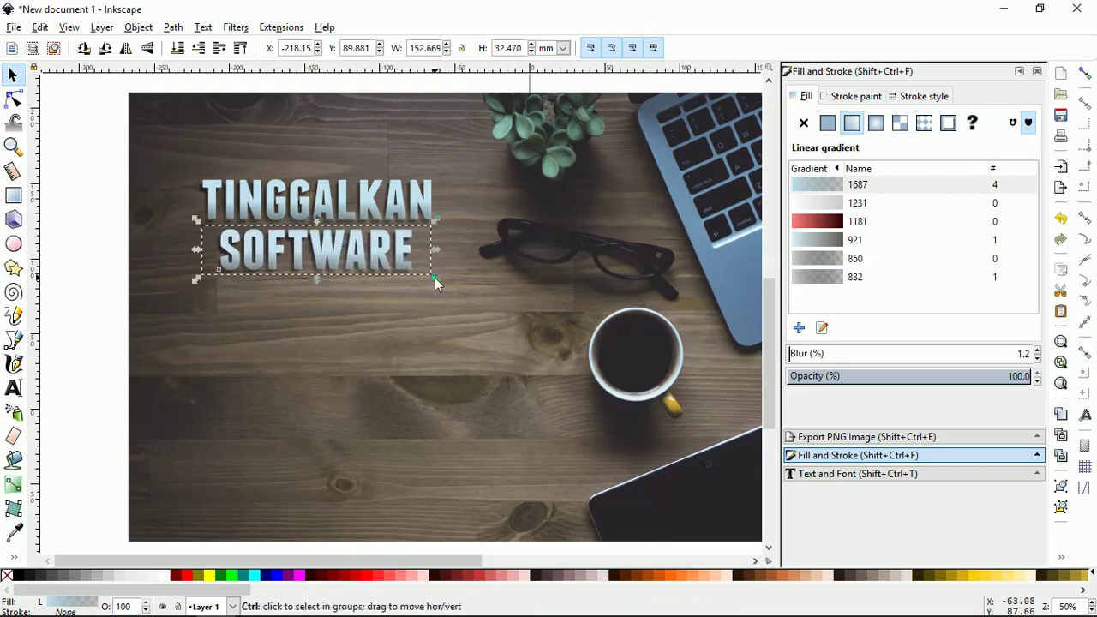
pyautogui.moveTo(437, 280); pyautogui.dragTo(473, 314)
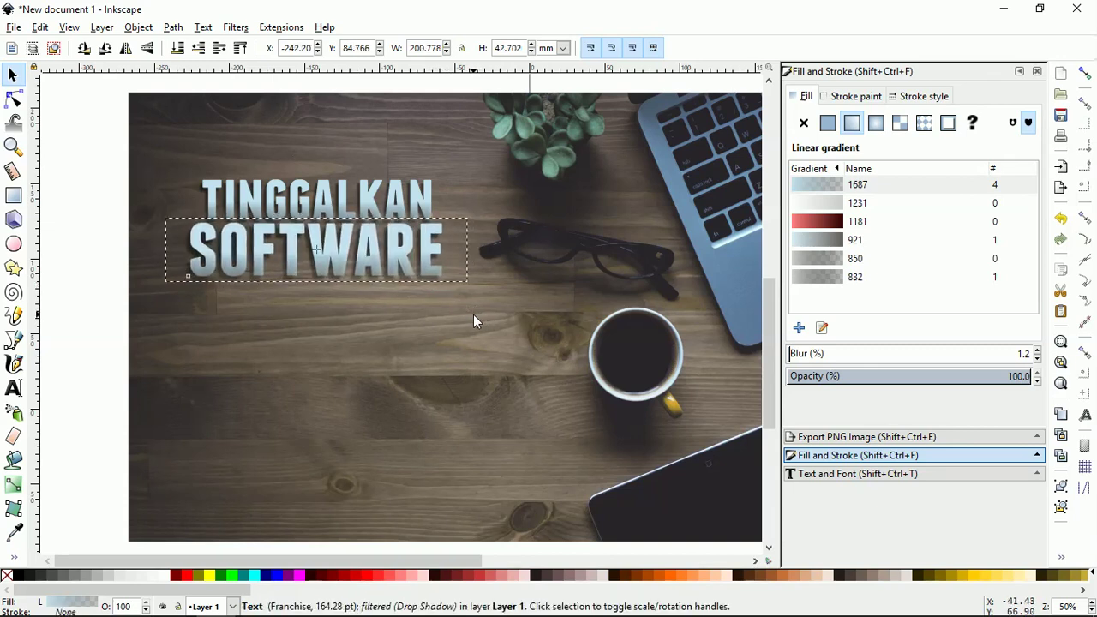
pyautogui.press('Down')
pyautogui.press('Down')
pyautogui.press('Down')
pyautogui.press('Down')
pyautogui.press('Down')
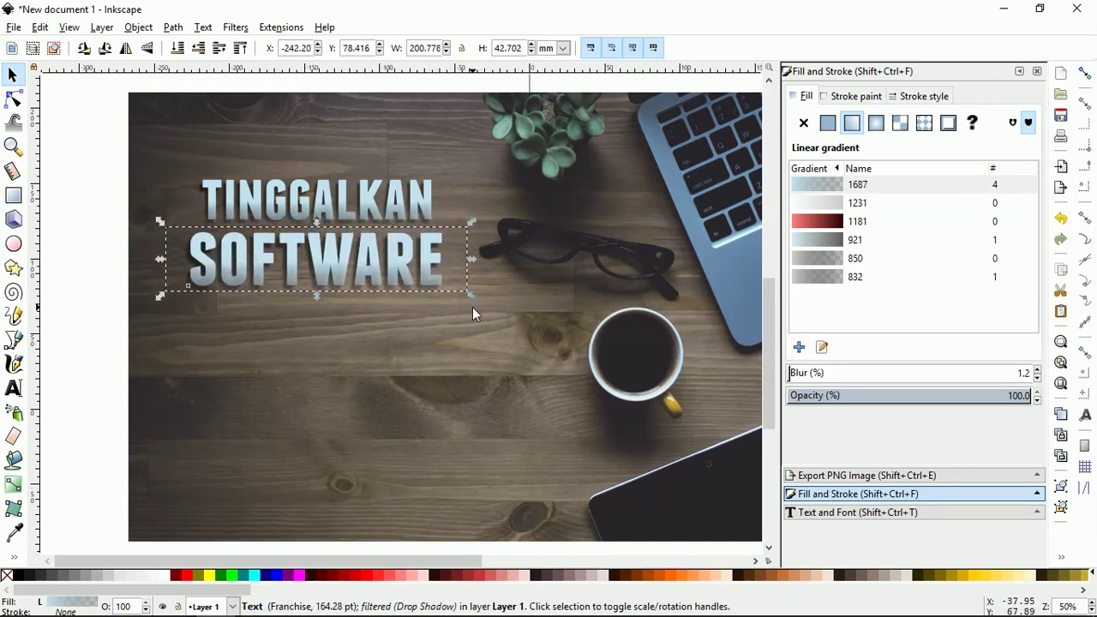
pyautogui.press('Down')
pyautogui.press('Down')
pyautogui.press('Down')
pyautogui.press('Down')
pyautogui.press('Up')
pyautogui.press('Up')
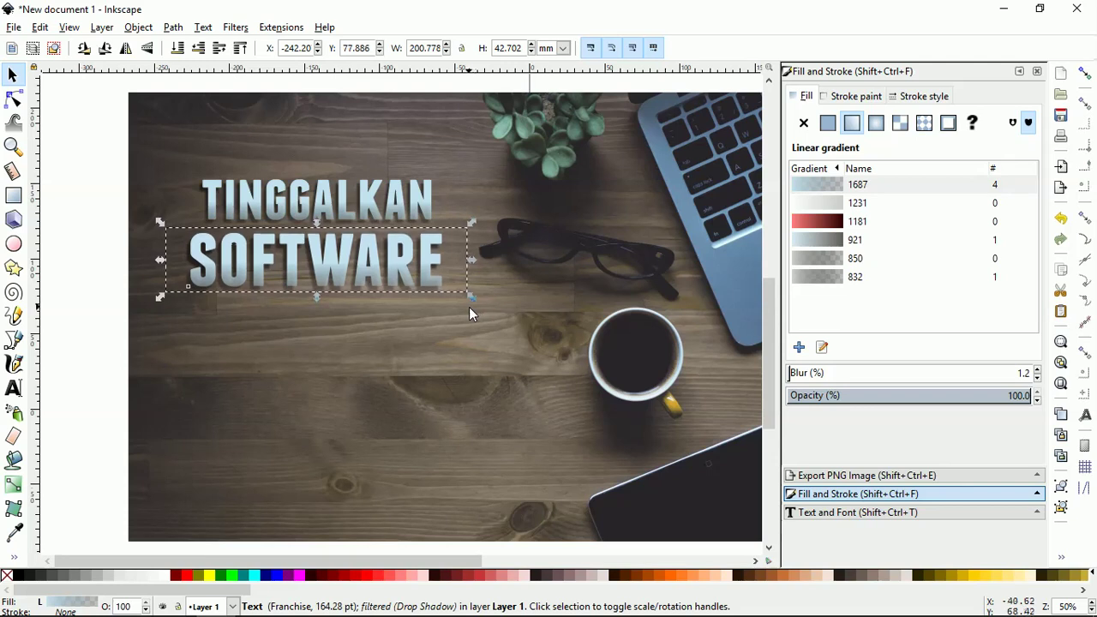
pyautogui.moveTo(475, 301)
pyautogui.mouseDown()
pyautogui.moveTo(458, 295)
pyautogui.moveTo(463, 304)
pyautogui.mouseUp()
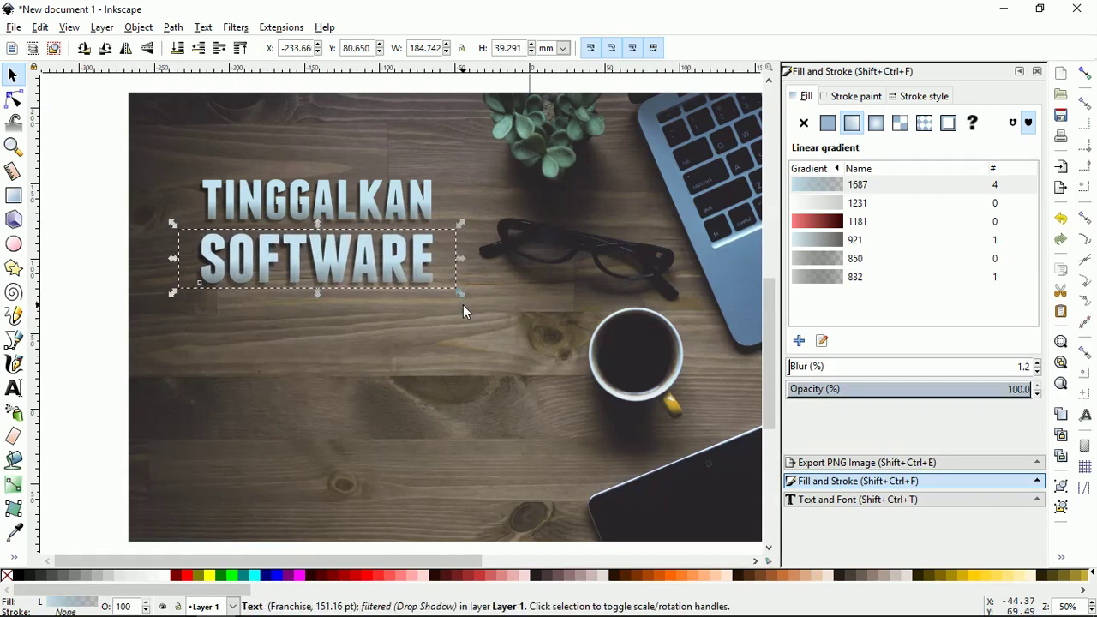
# Step: Duplicate SOFTWARE, move the copy below it, and retype it as BAJAKAN
pyautogui.rightClick(370, 266)
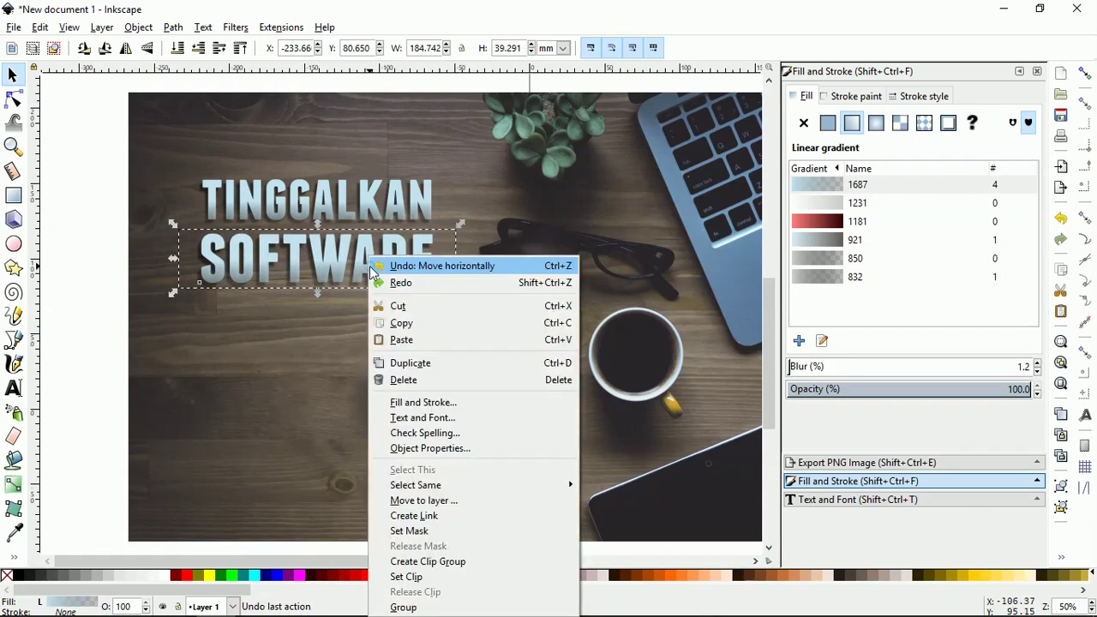
pyautogui.click(428, 364)
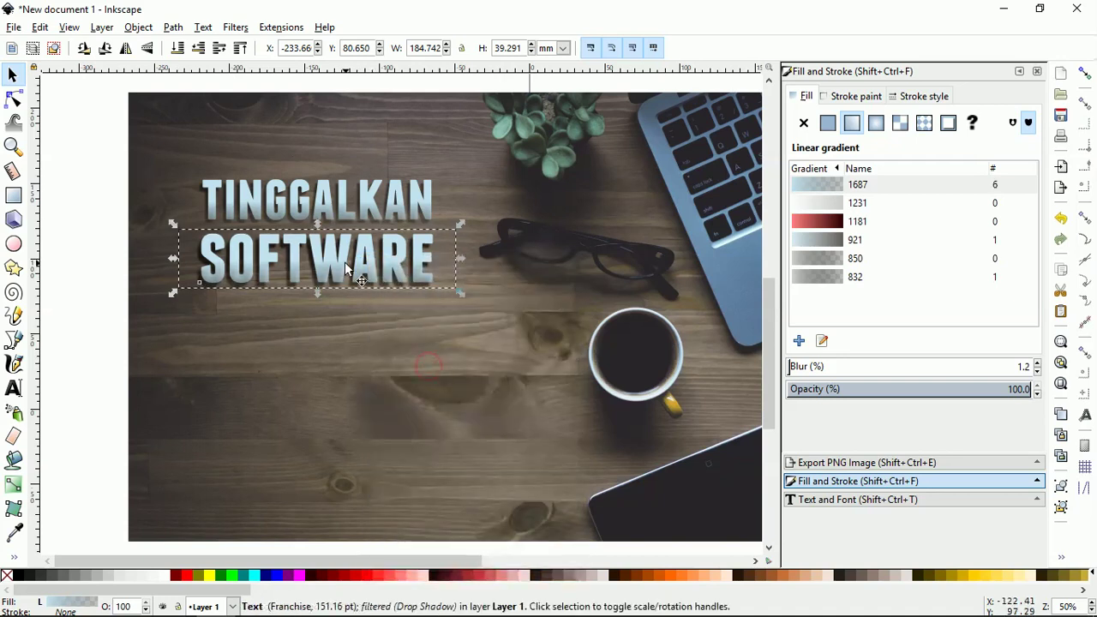
pyautogui.moveTo(346, 268); pyautogui.dragTo(344, 328)
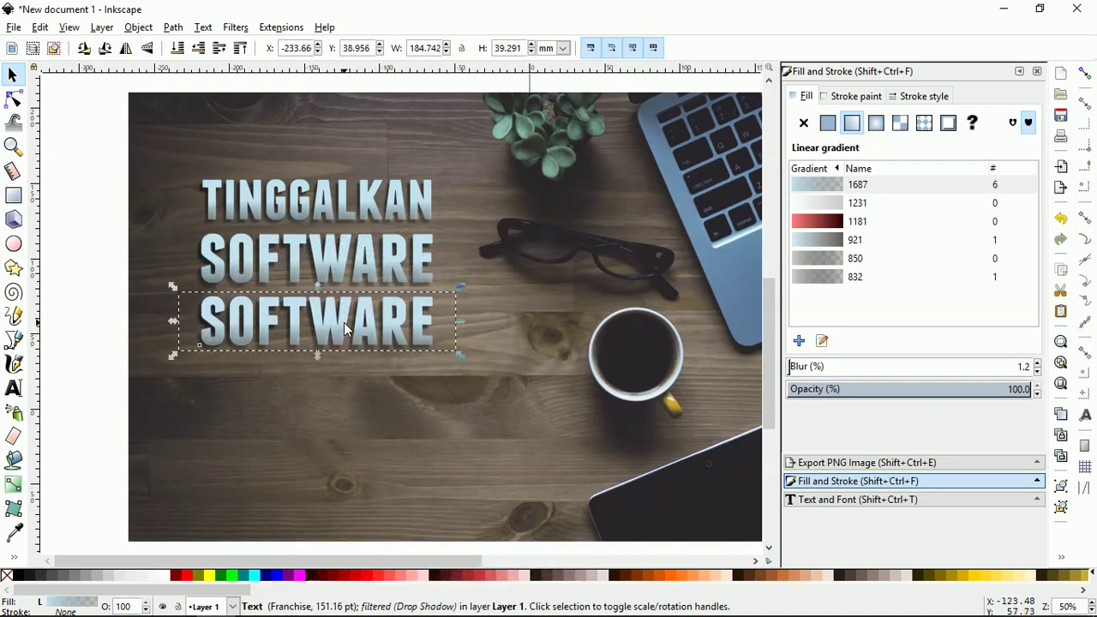
pyautogui.doubleClick(343, 323)
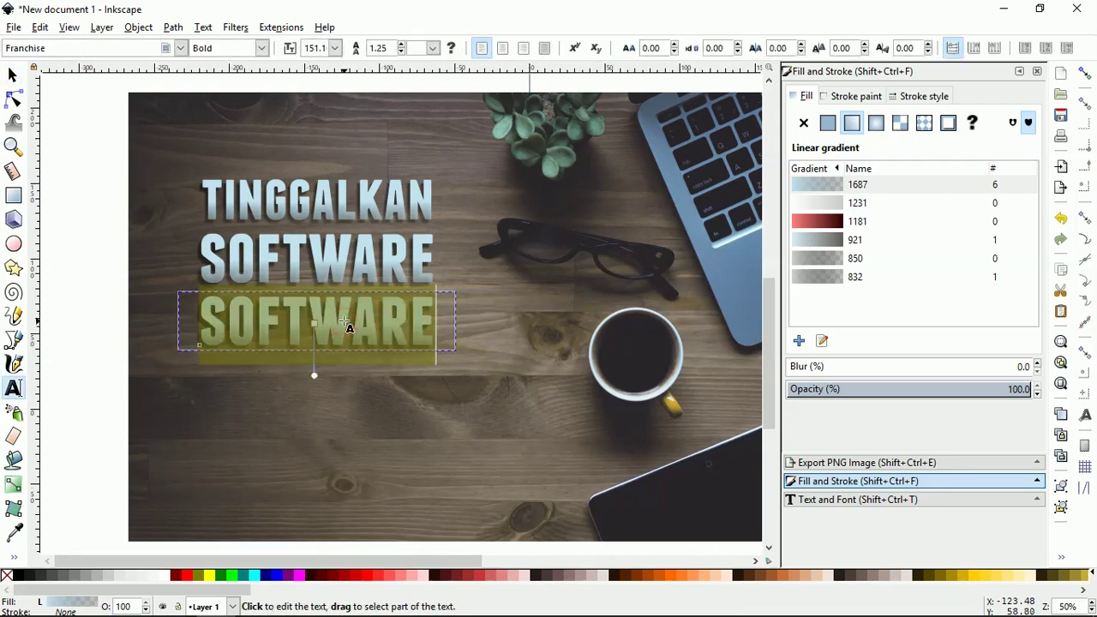
pyautogui.write('BA')
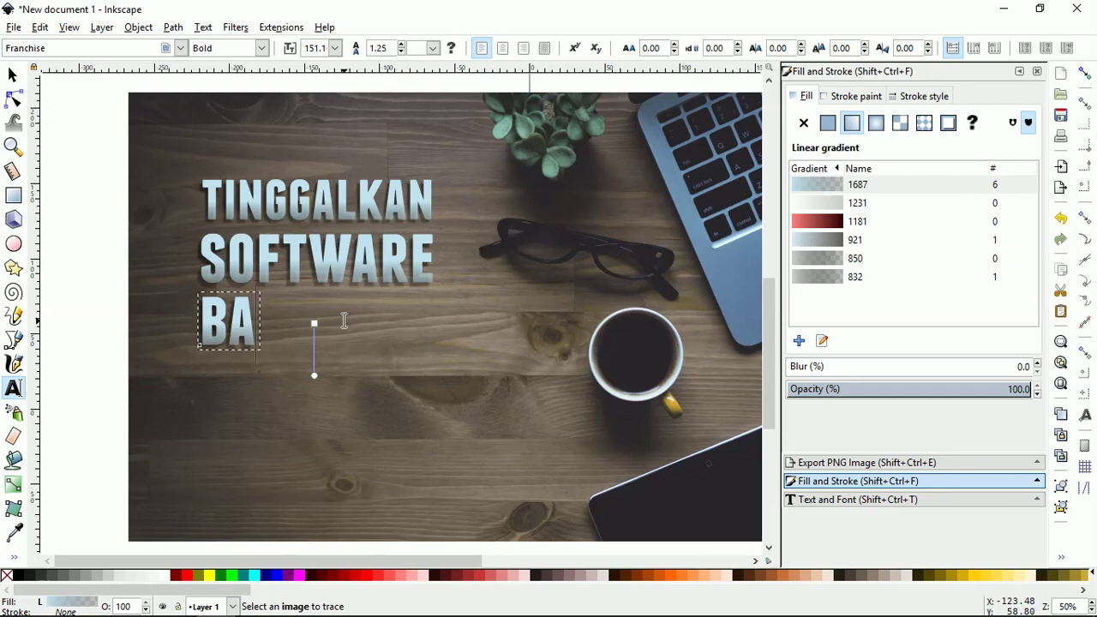
pyautogui.write('JAKAN')
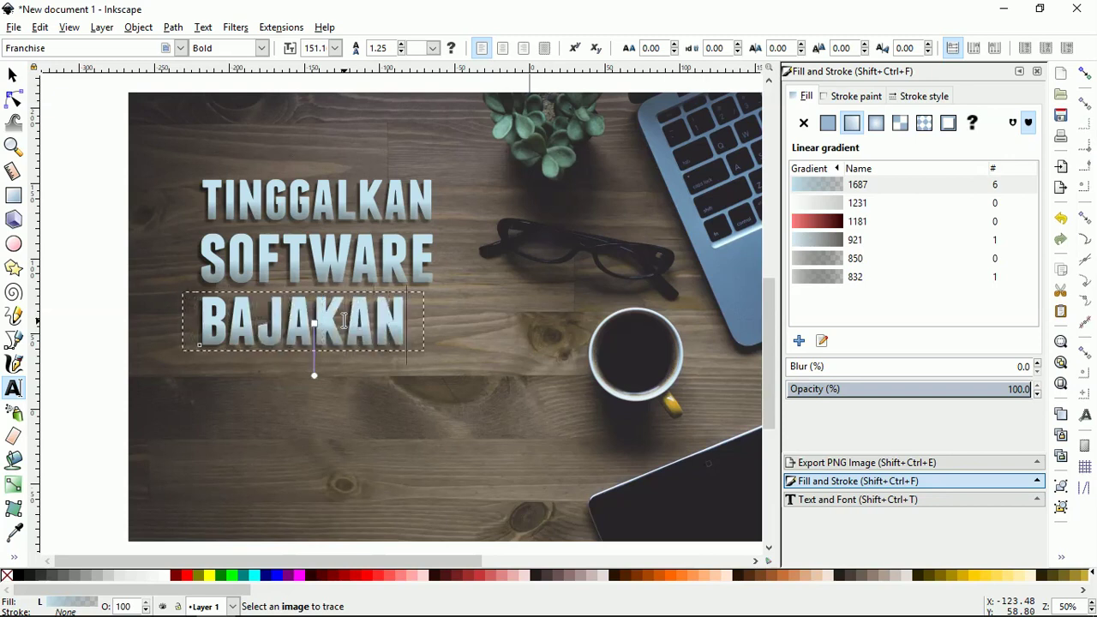
# Step: Nudge BAJAKAN right and enlarge it to 174.38 pt to line up with the lines above
pyautogui.click(12, 76)
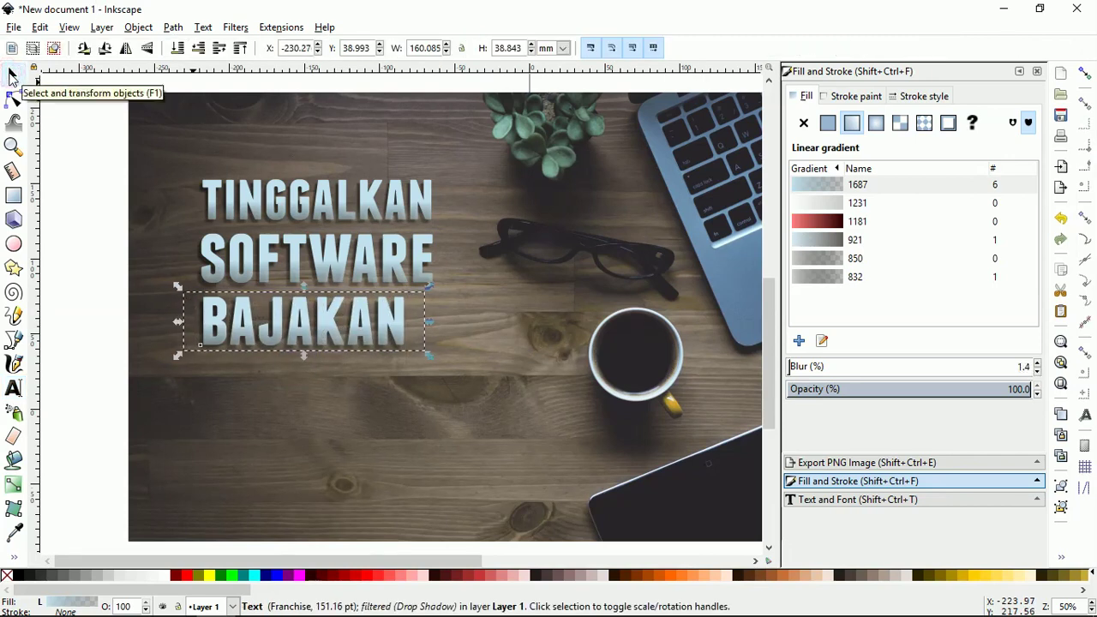
pyautogui.press('Right')
pyautogui.press('Right')
pyautogui.press('Right')
pyautogui.press('Right')
pyautogui.press('Right')
pyautogui.press('Right')
pyautogui.press('Right')
pyautogui.press('Right')
pyautogui.press('Right')
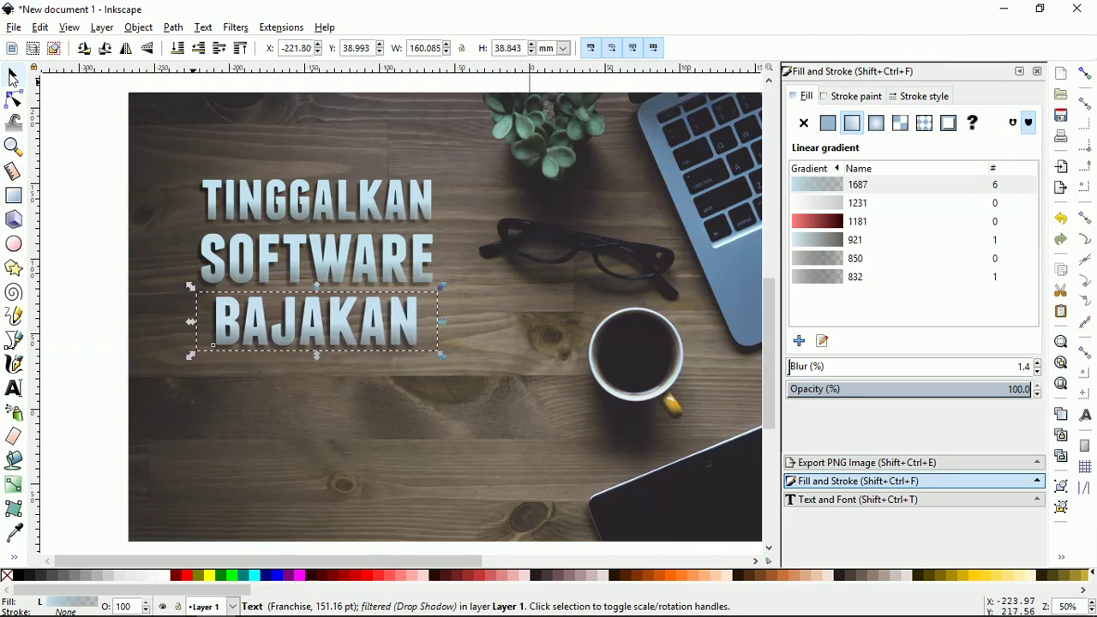
pyautogui.moveTo(443, 285); pyautogui.dragTo(464, 275)
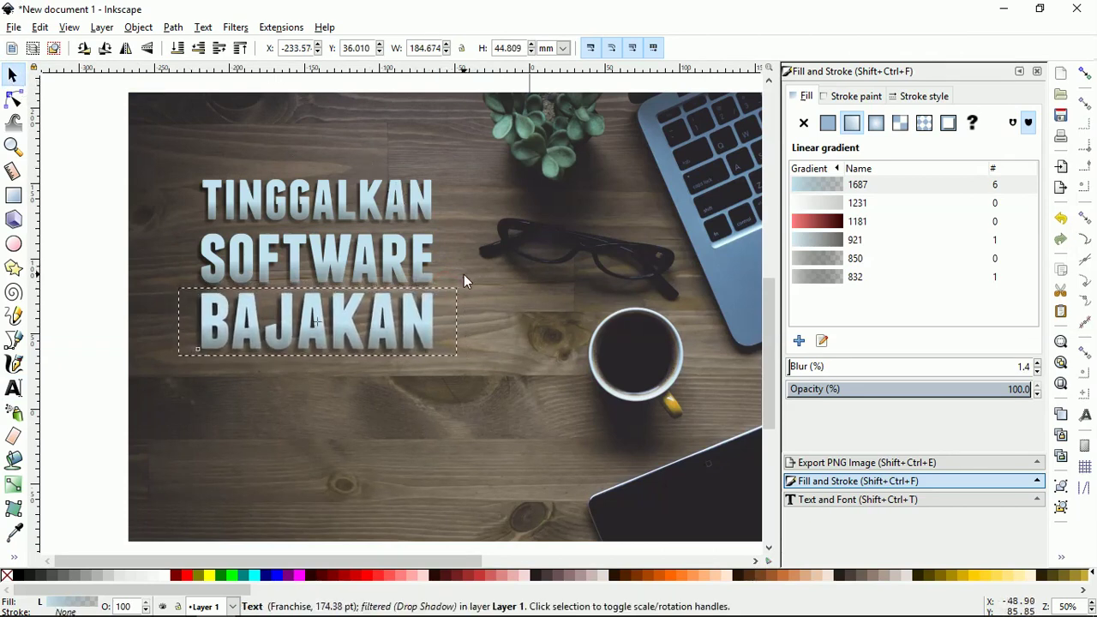
pyautogui.scroll(2, 421, 316)
pyautogui.scroll(1, 421, 316)
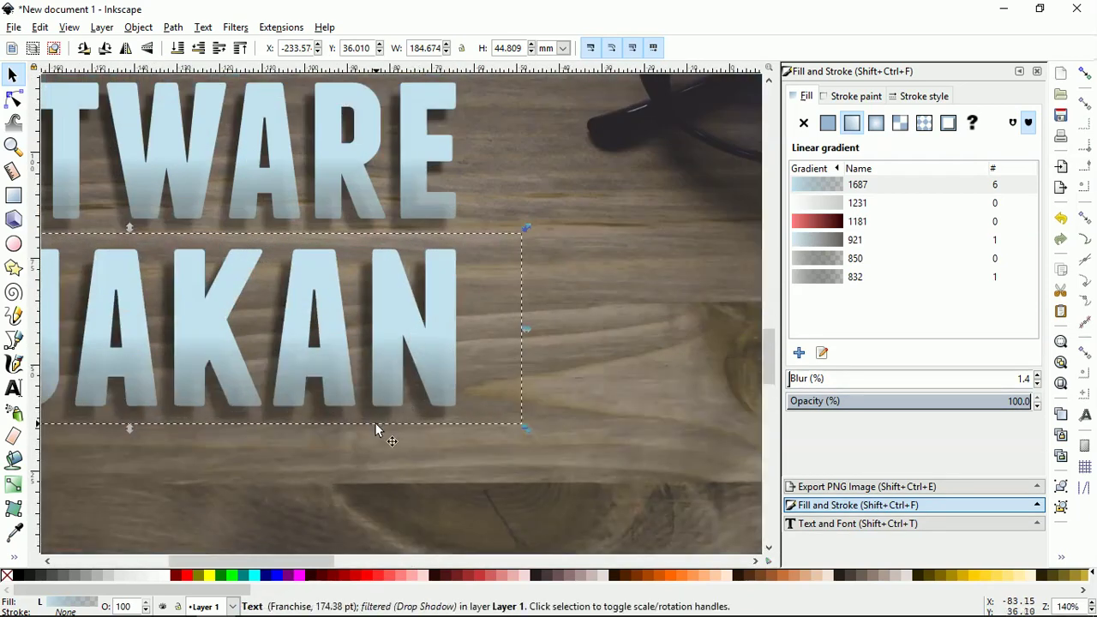
pyautogui.scroll(-1, 405, 391)
pyautogui.scroll(-1, 409, 388)
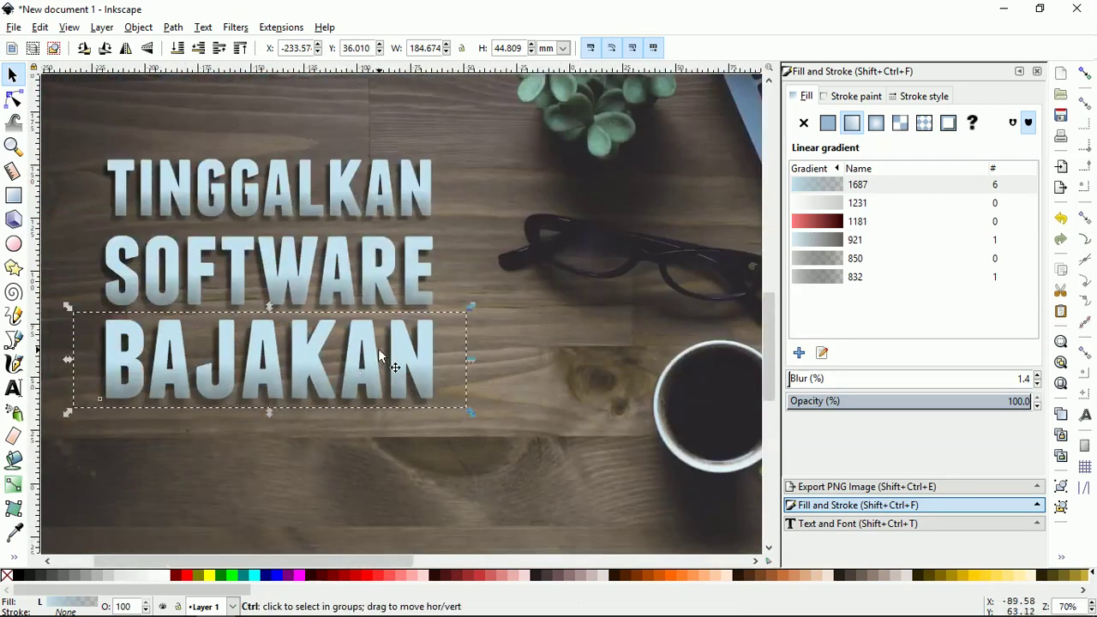
pyautogui.scroll(-1, 378, 348)
pyautogui.click(109, 347)
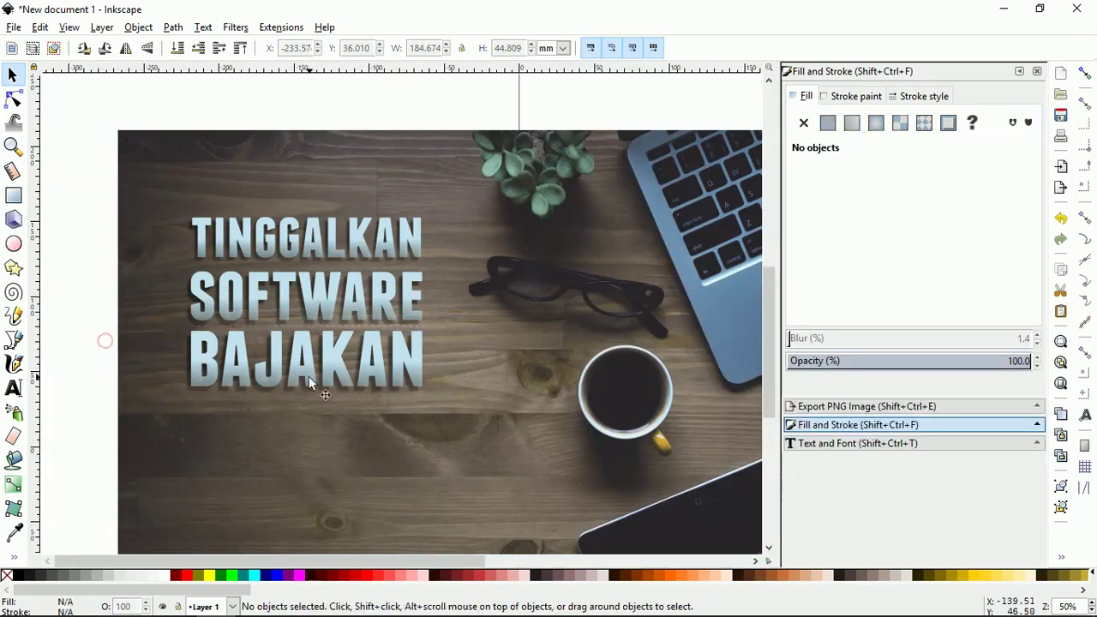
pyautogui.scroll(-1, 103, 341)
pyautogui.scroll(2, 367, 356)
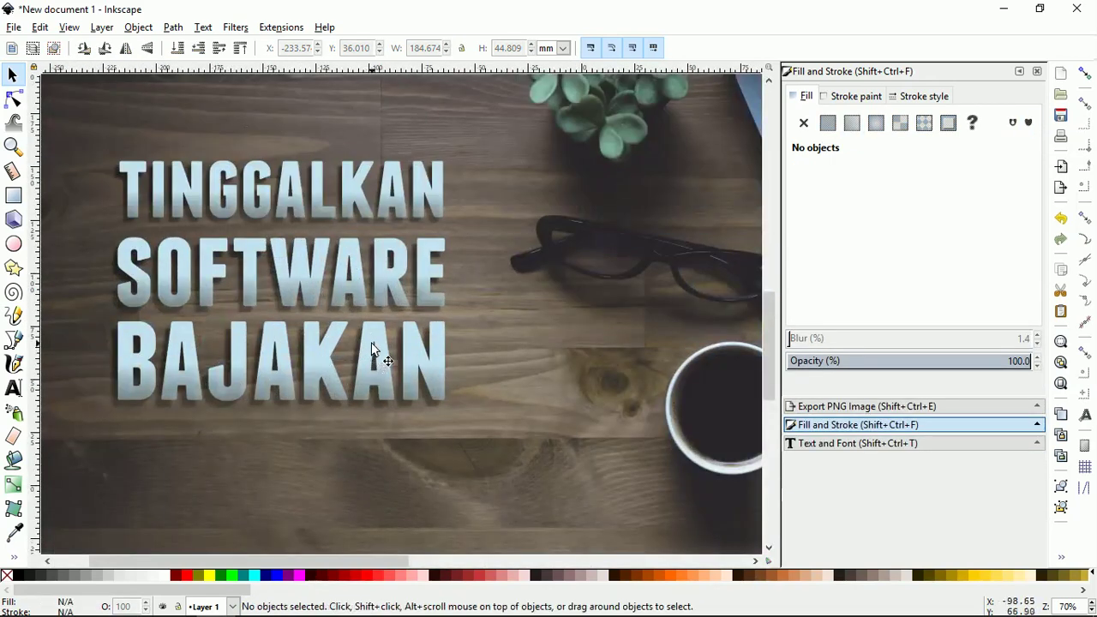
pyautogui.doubleClick(375, 355)
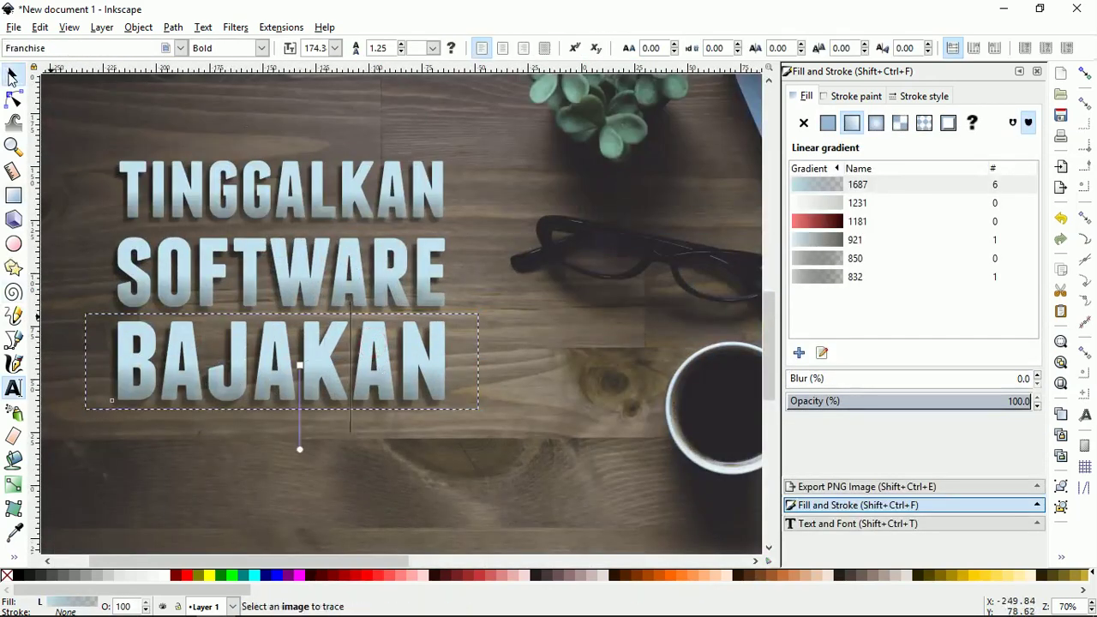
pyautogui.click(12, 73)
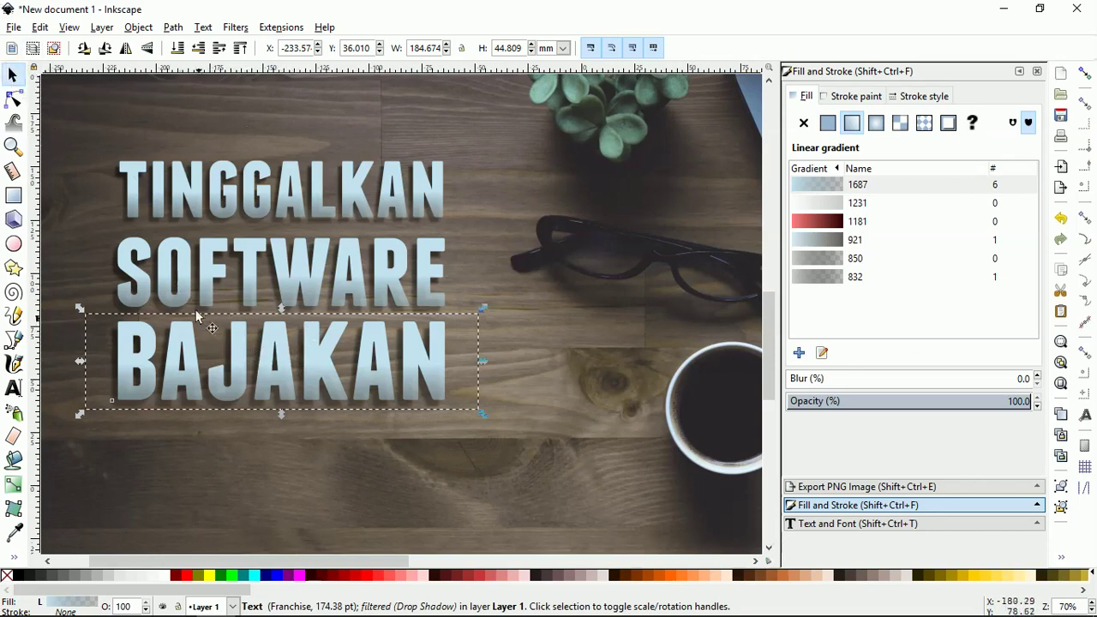
# Step: Change the start stop of BAJAKAN's gradient to soft light red #FF8080
pyautogui.click(14, 485)
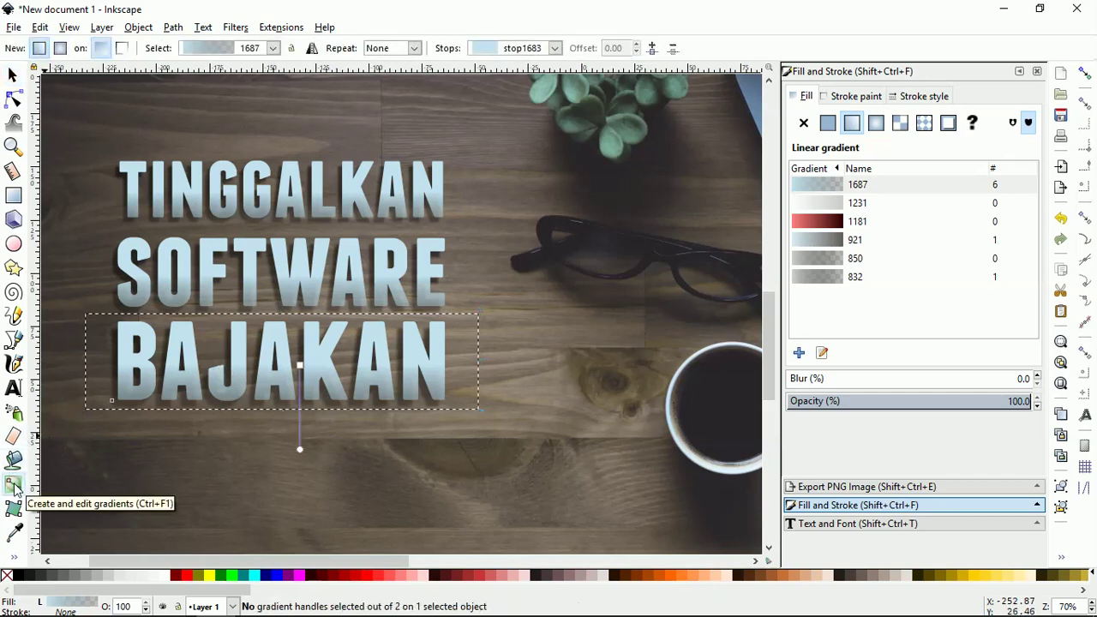
pyautogui.click(300, 366)
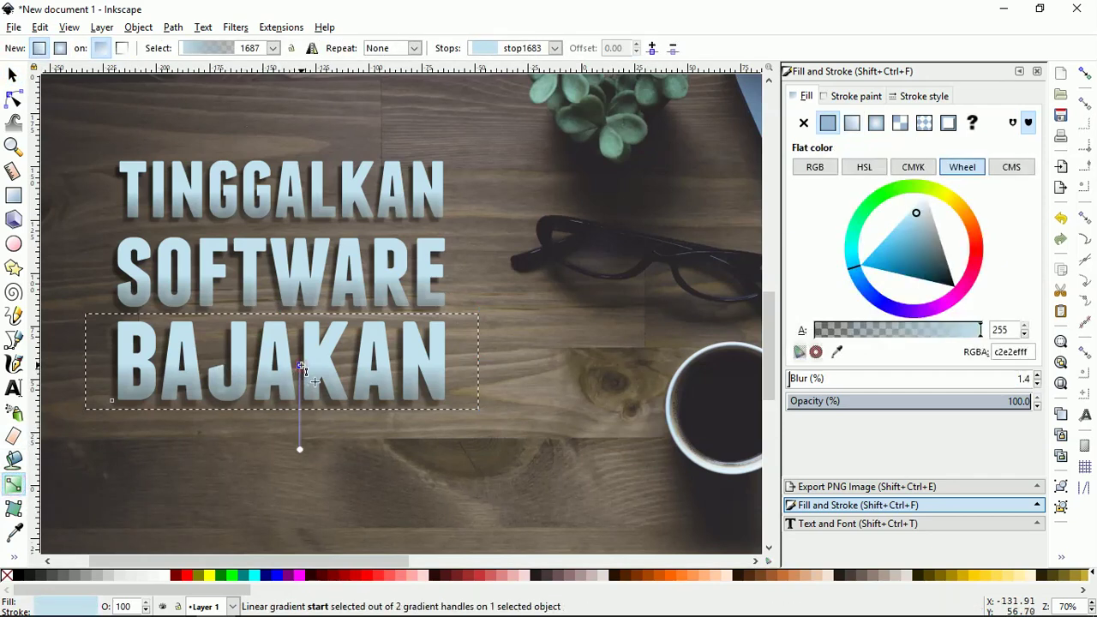
pyautogui.click(348, 576)
pyautogui.click(361, 576)
pyautogui.click(378, 576)
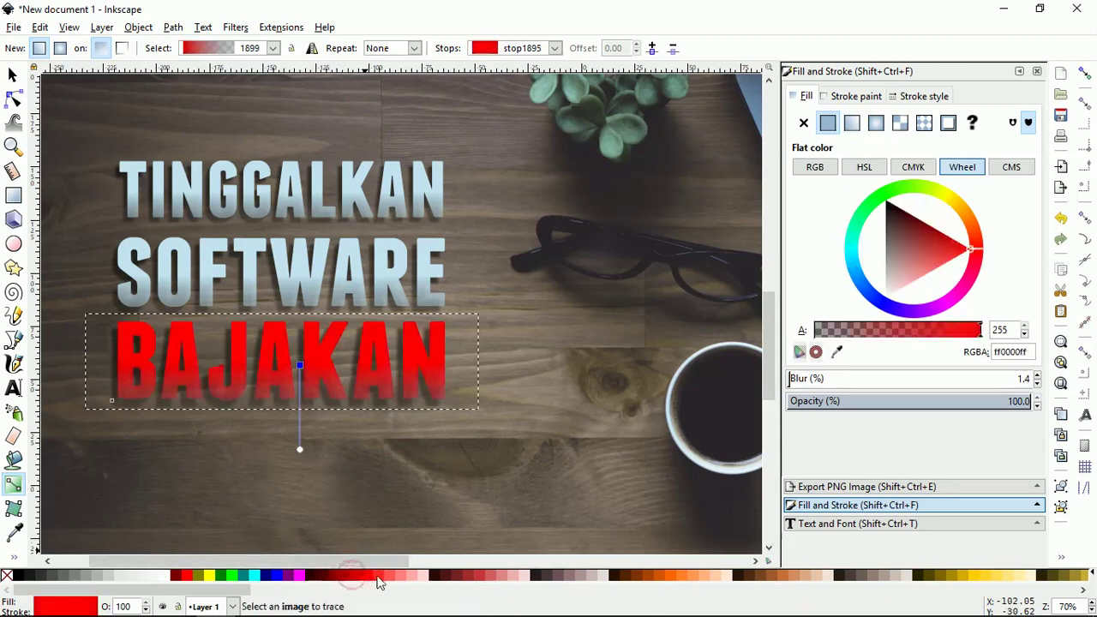
pyautogui.click(385, 577)
pyautogui.click(399, 576)
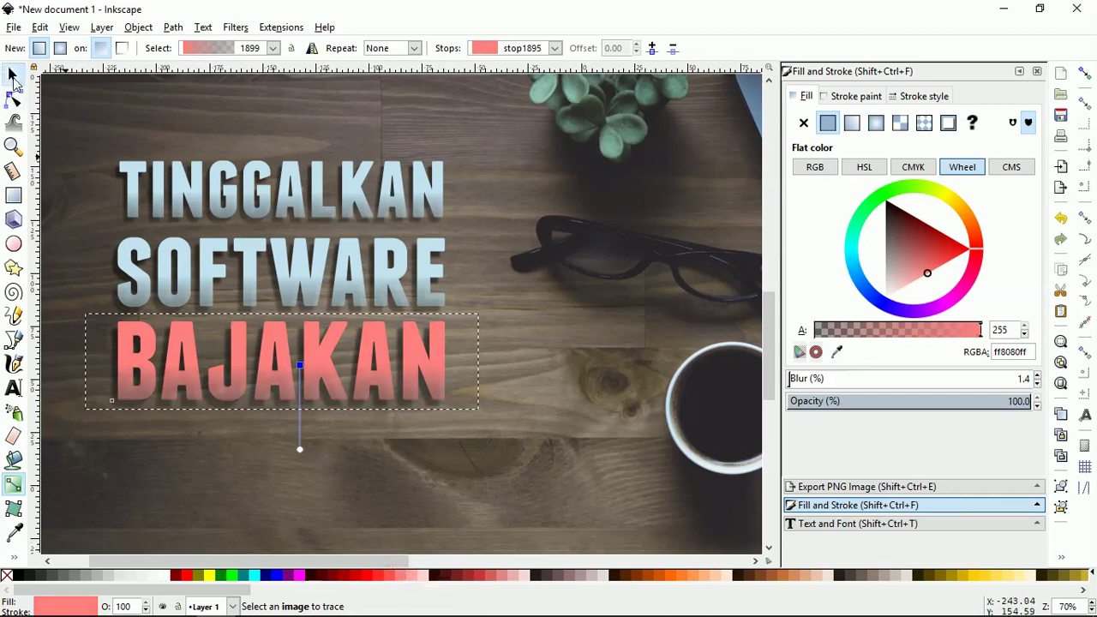
pyautogui.click(12, 76)
# Step: Select the TINGGALKAN line and duplicate it
pyautogui.scroll(-2, 399, 335)
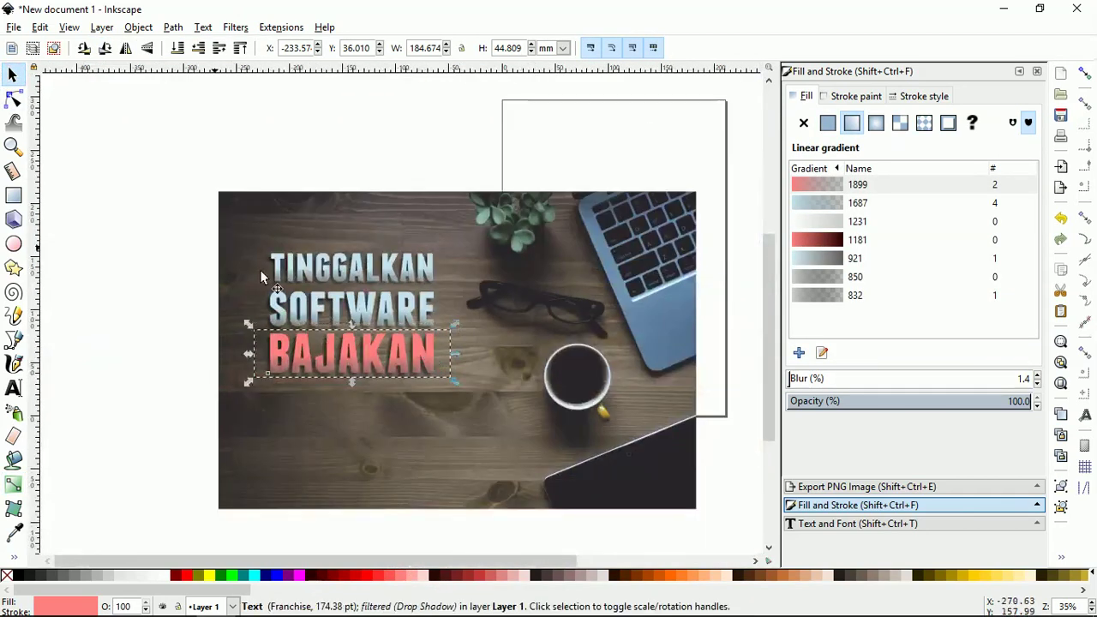
pyautogui.click(85, 179)
pyautogui.scroll(2, 425, 367)
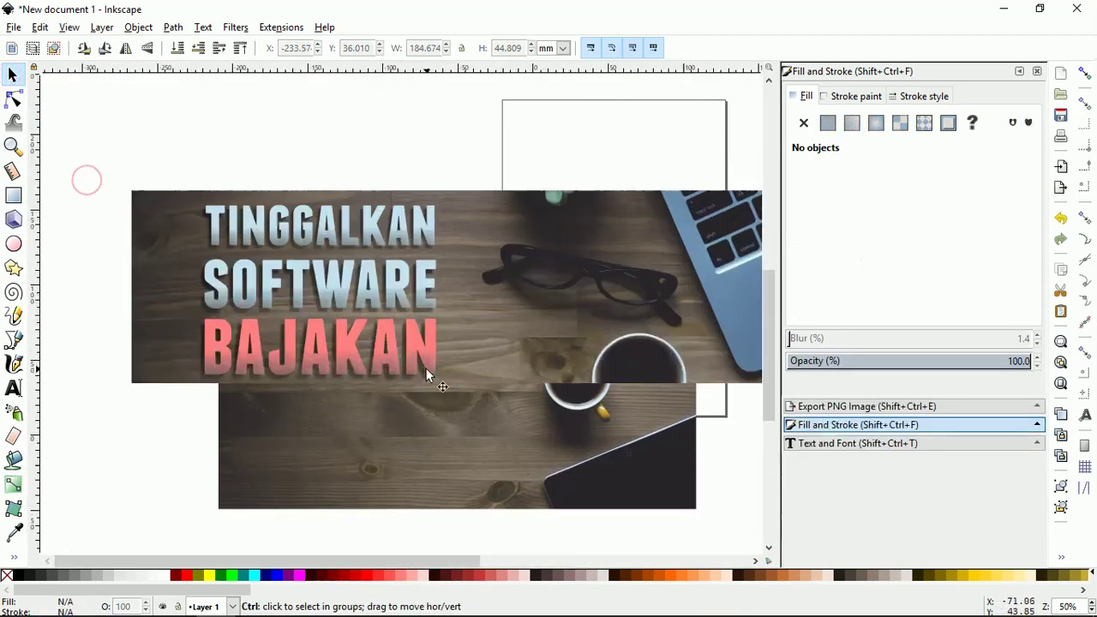
pyautogui.scroll(-1, 386, 386)
pyautogui.scroll(1, 310, 157)
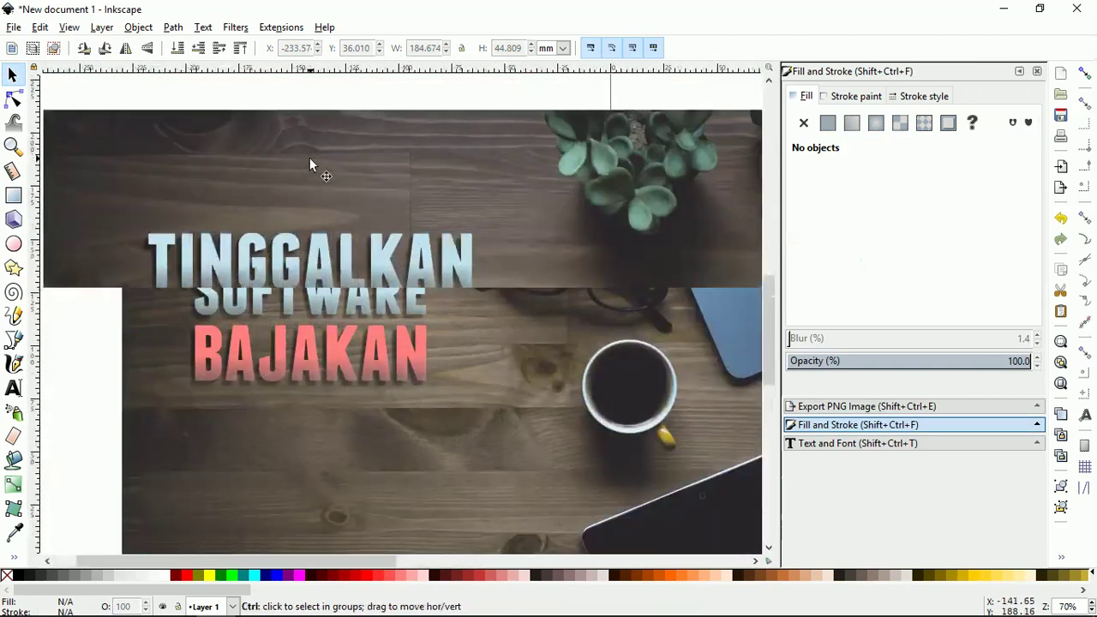
pyautogui.click(324, 262)
pyautogui.rightClick(323, 259)
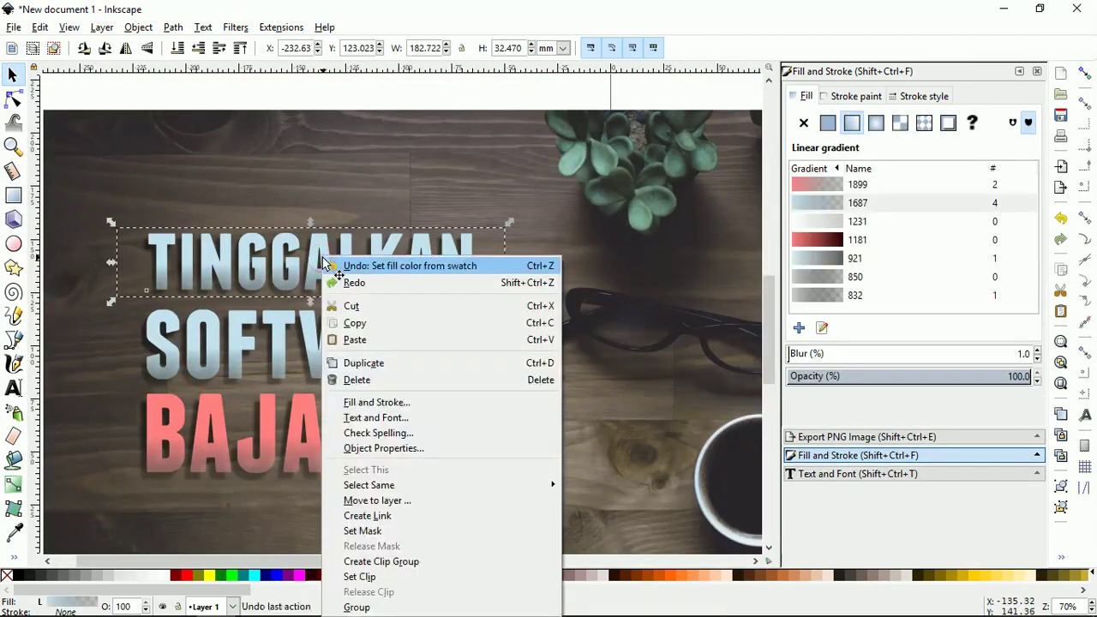
pyautogui.click(395, 370)
# Step: Move the copy above TINGGALKAN and retype it as SAUDARAKU
pyautogui.moveTo(344, 270); pyautogui.dragTo(345, 188)
pyautogui.doubleClick(345, 187)
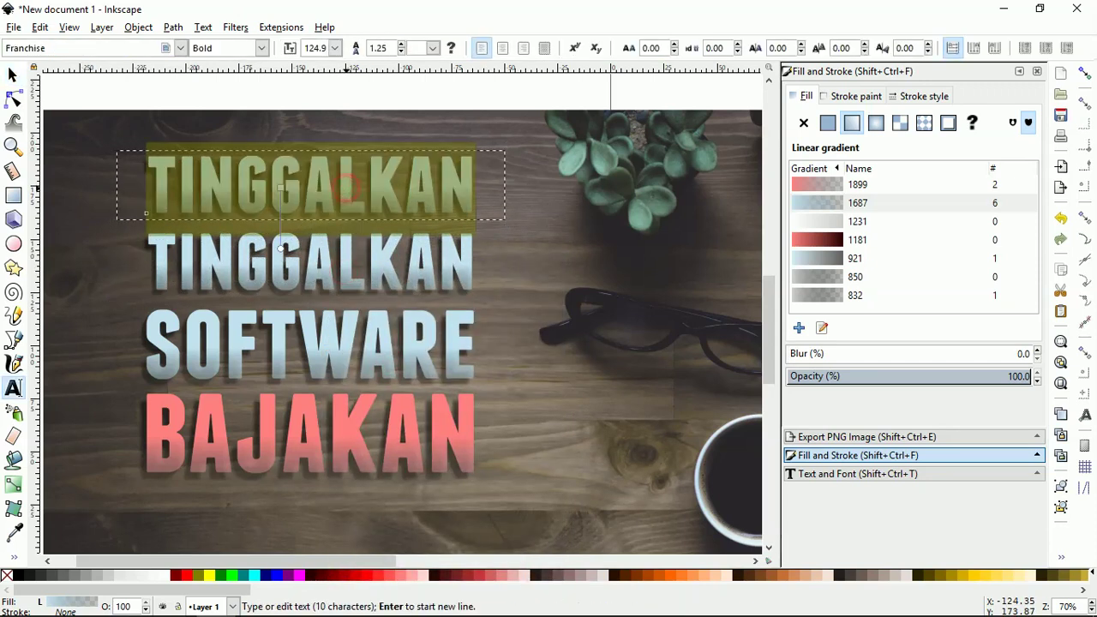
pyautogui.write('SAUDAR')
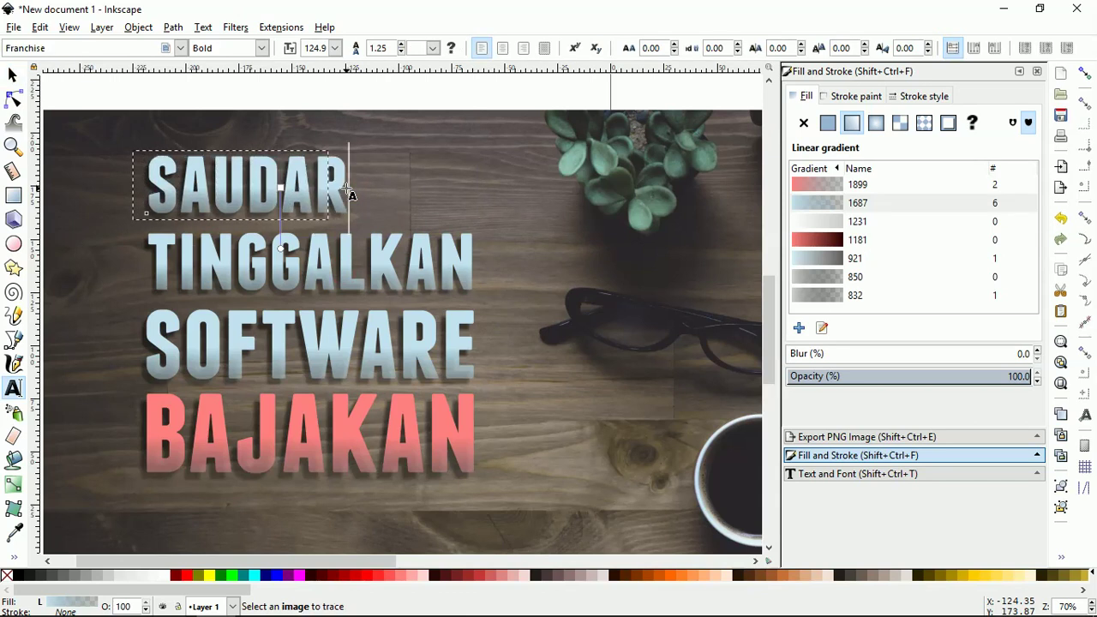
pyautogui.write('AKU')
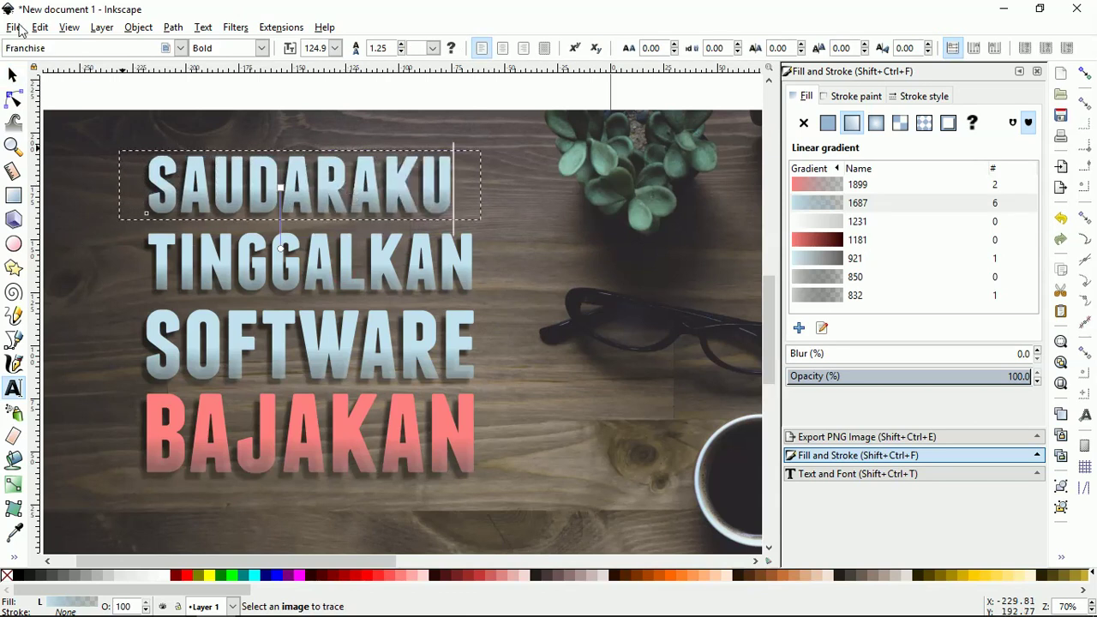
pyautogui.click(11, 75)
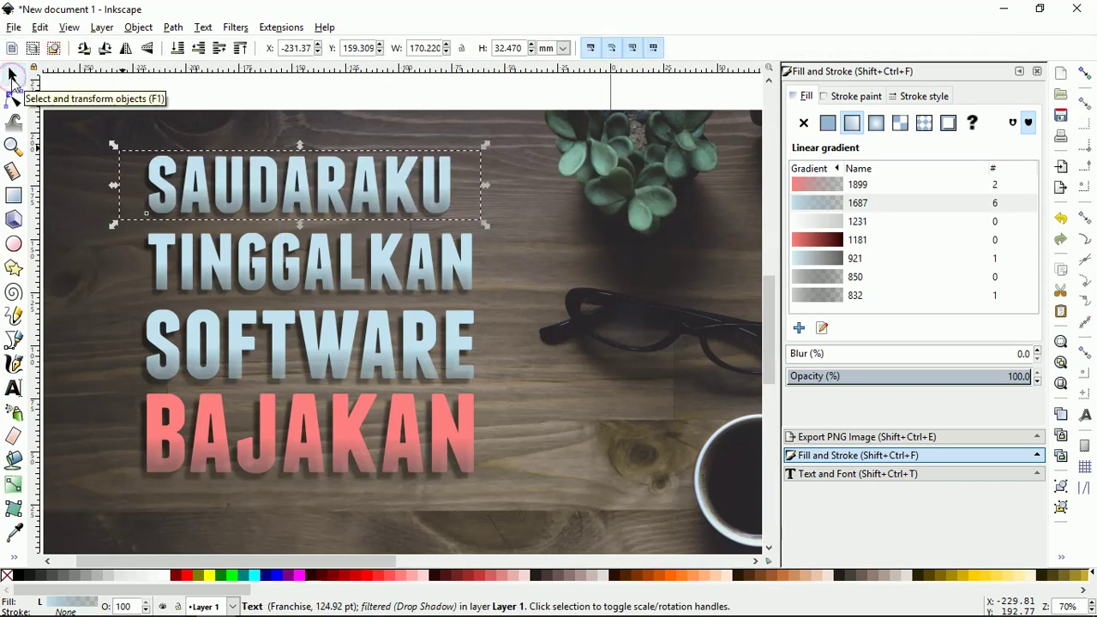
# Step: Scale SAUDARAKU to a small 47.81 pt heading placed just above TINGGALKAN
pyautogui.press('Right')
pyautogui.press('Right')
pyautogui.press('Right')
pyautogui.press('Right')
pyautogui.press('Right')
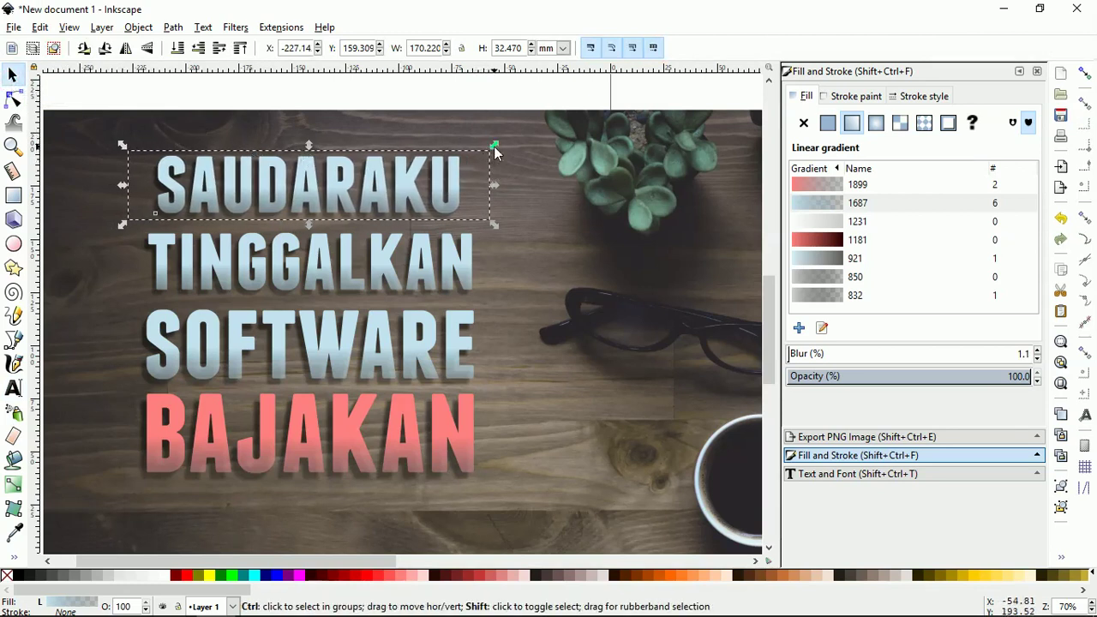
pyautogui.moveTo(495, 147); pyautogui.dragTo(376, 147)
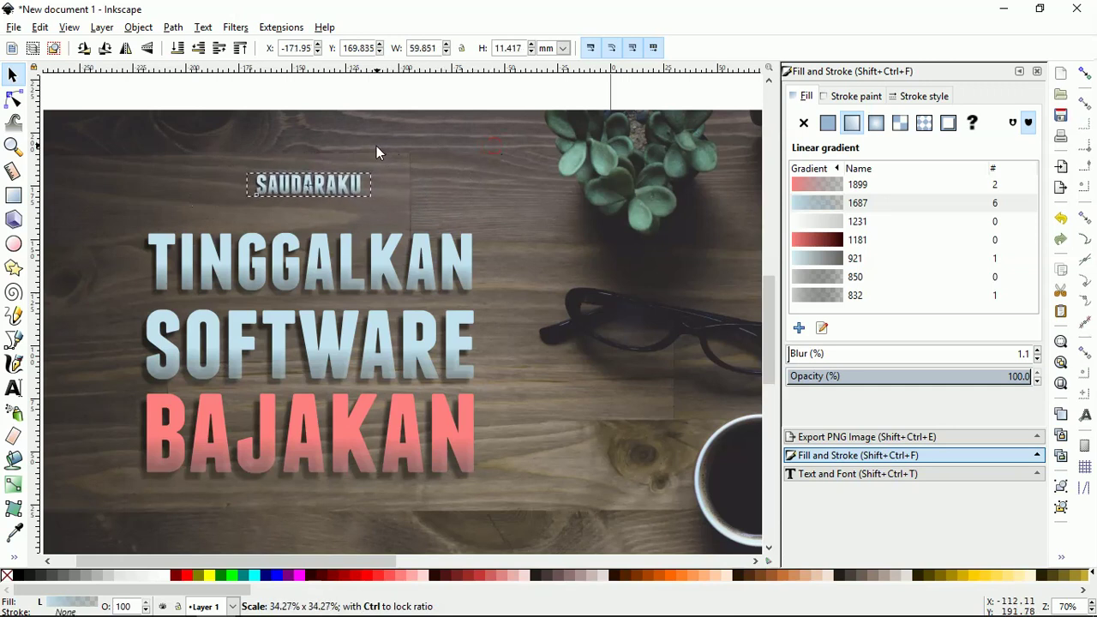
pyautogui.moveTo(376, 146); pyautogui.dragTo(359, 147)
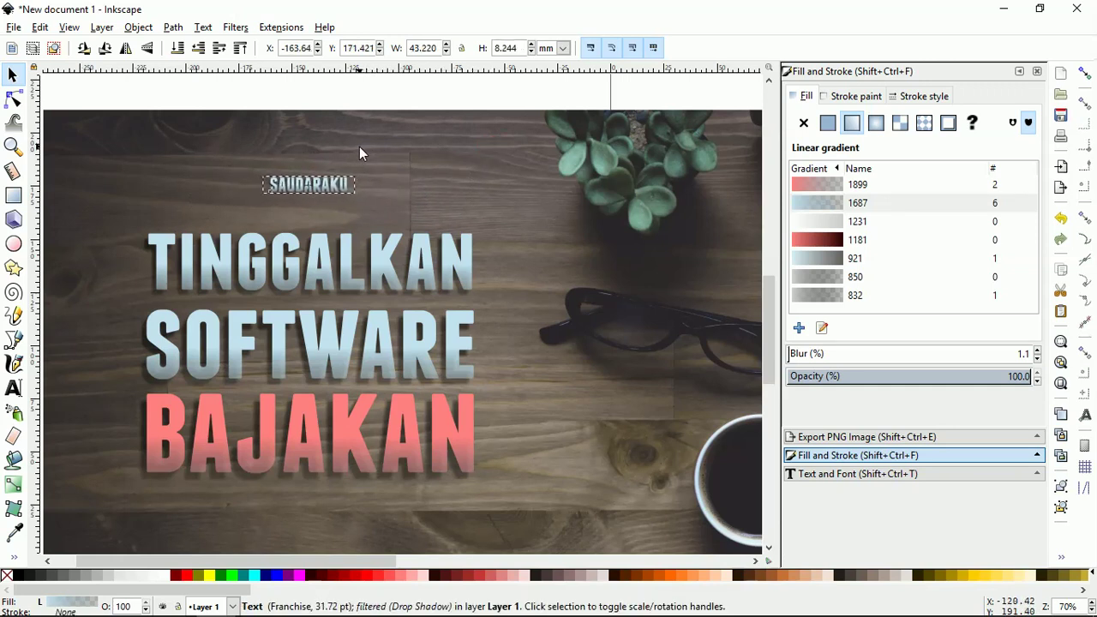
pyautogui.press('Down')
pyautogui.press('Down')
pyautogui.press('Down')
pyautogui.press('Down')
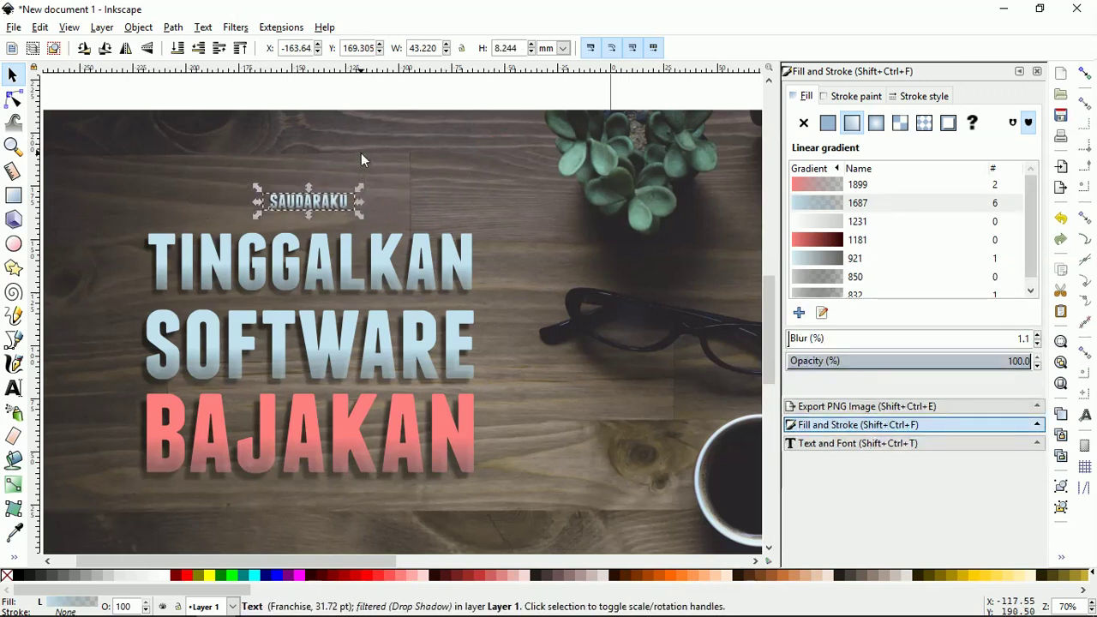
pyautogui.press('Down')
pyautogui.press('Down')
pyautogui.press('Down')
pyautogui.press('Down')
pyautogui.press('Down')
pyautogui.press('Down')
pyautogui.press('Down')
pyautogui.press('Down')
pyautogui.press('Down')
pyautogui.press('Down')
pyautogui.press('Down')
pyautogui.press('Down')
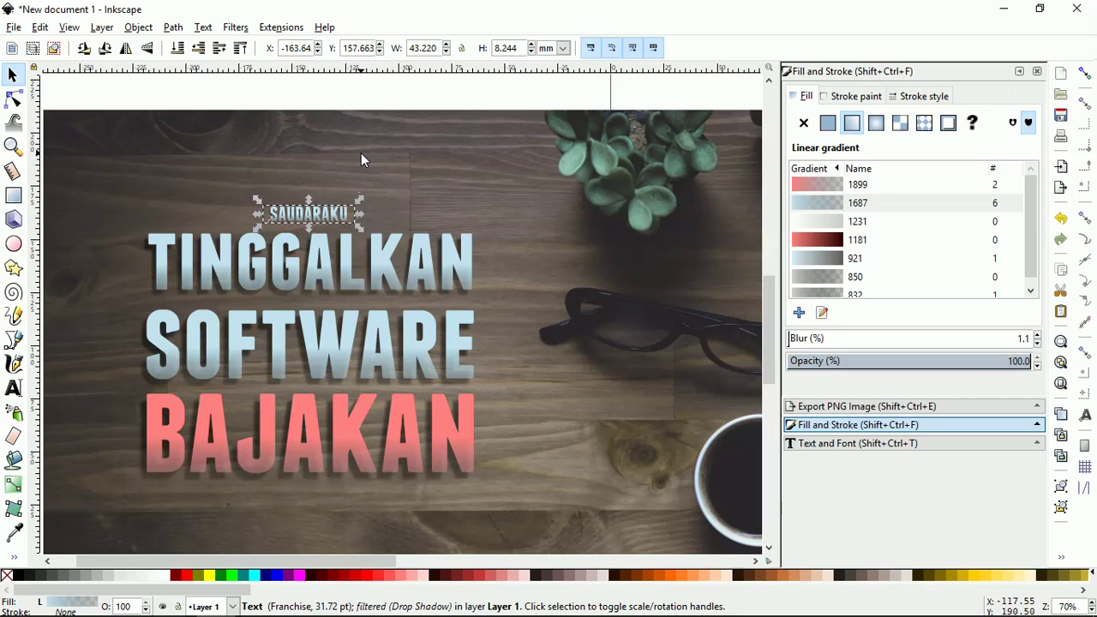
pyautogui.moveTo(360, 199); pyautogui.dragTo(381, 180)
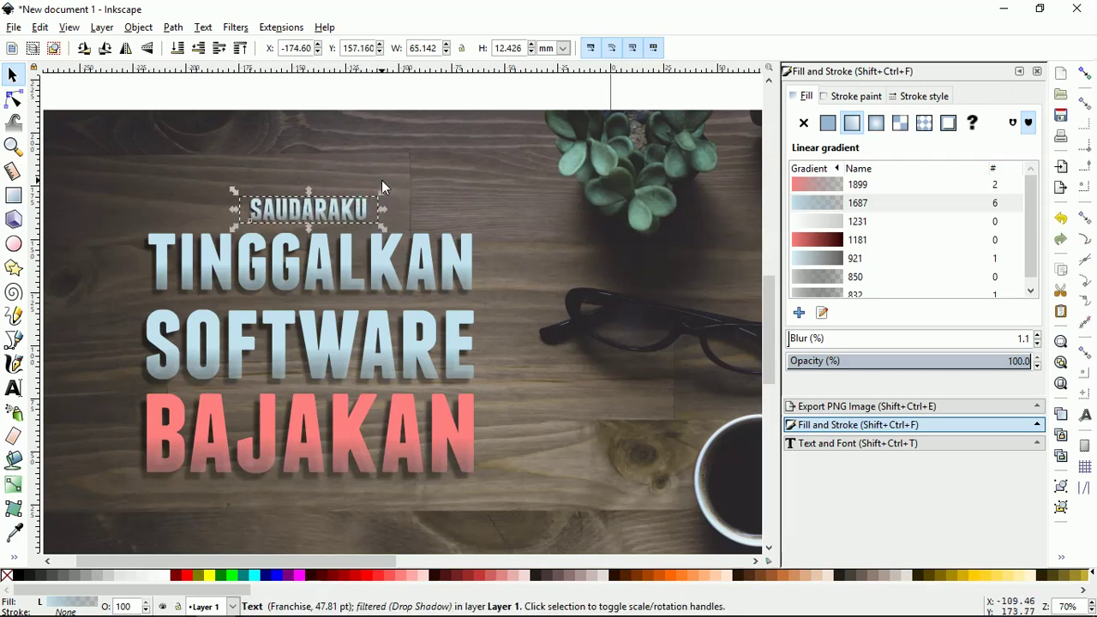
pyautogui.press('Up')
pyautogui.press('Up')
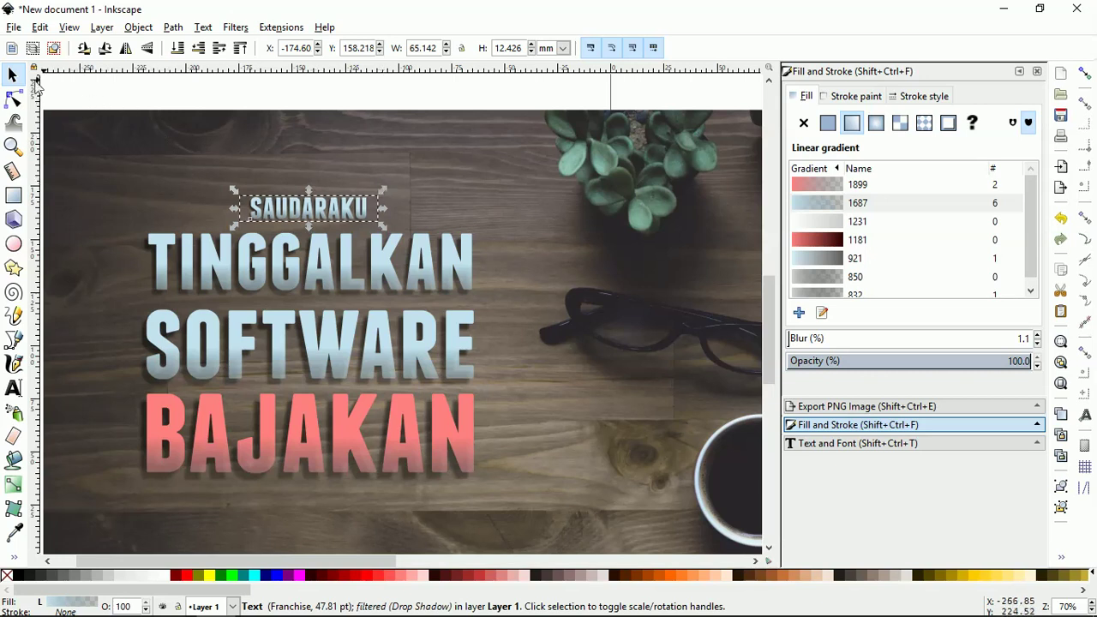
pyautogui.click(127, 99)
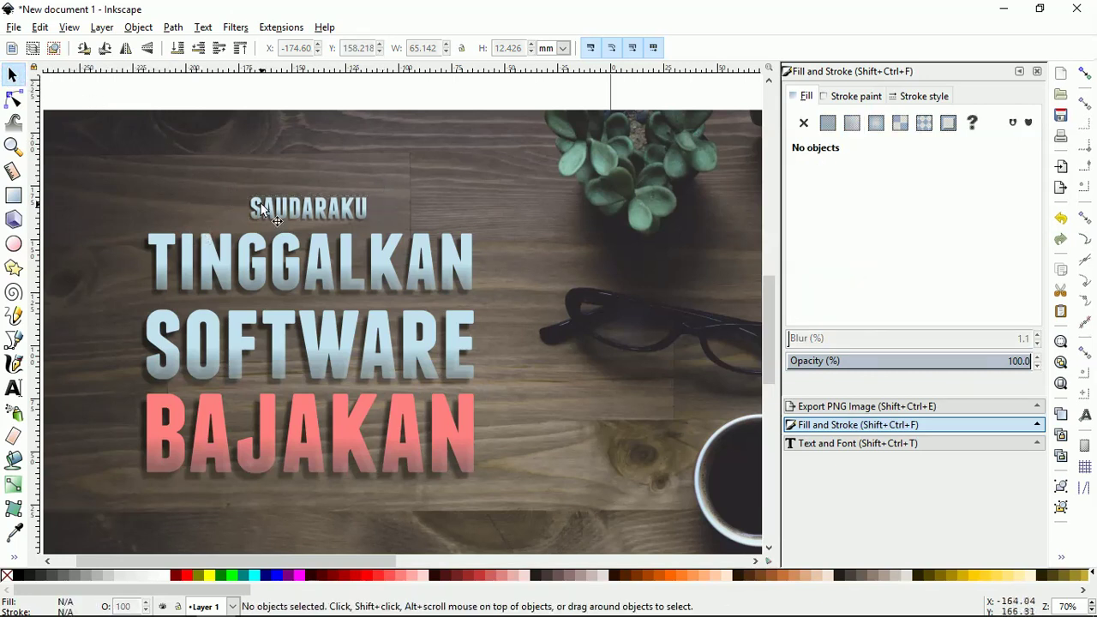
pyautogui.click(303, 206)
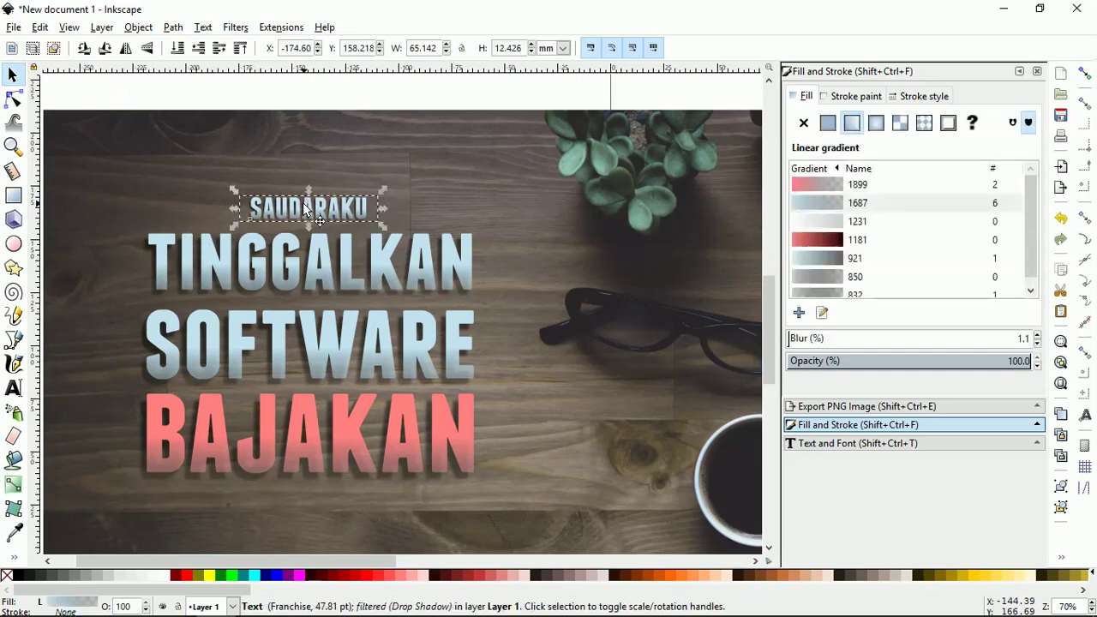
# Step: Set the start stop of SAUDARAKU's gradient to pure white
pyautogui.click(13, 486)
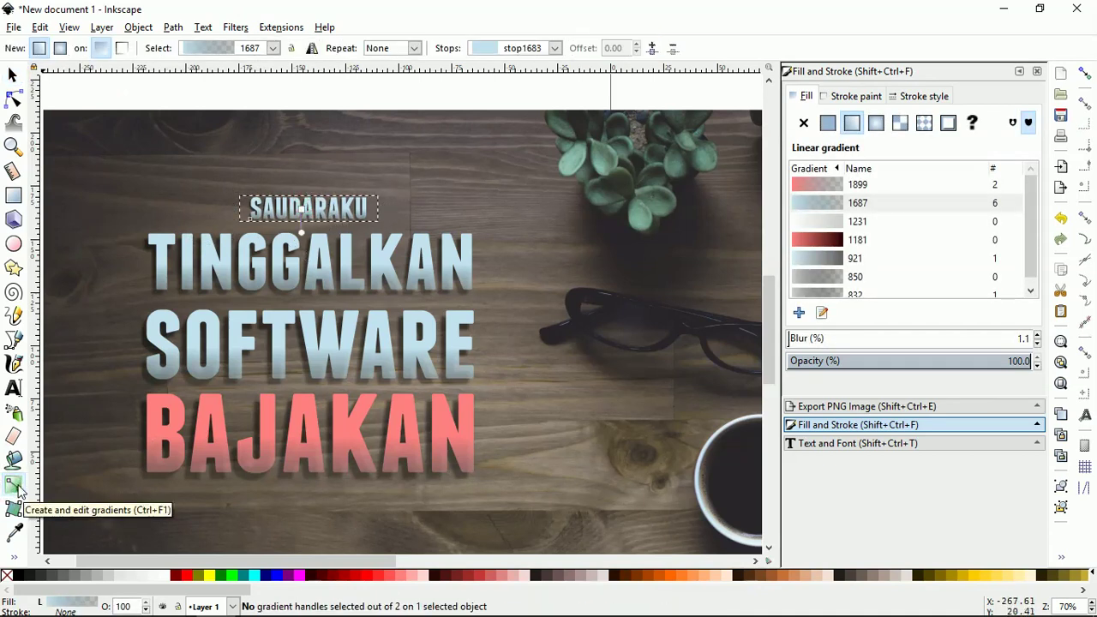
pyautogui.click(302, 210)
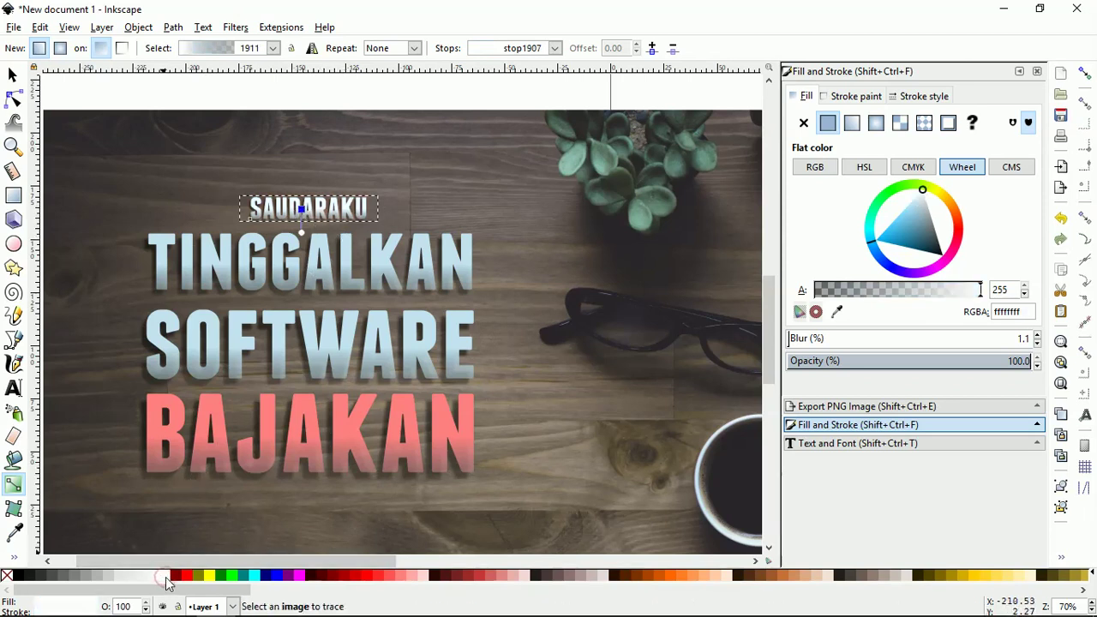
pyautogui.click(12, 75)
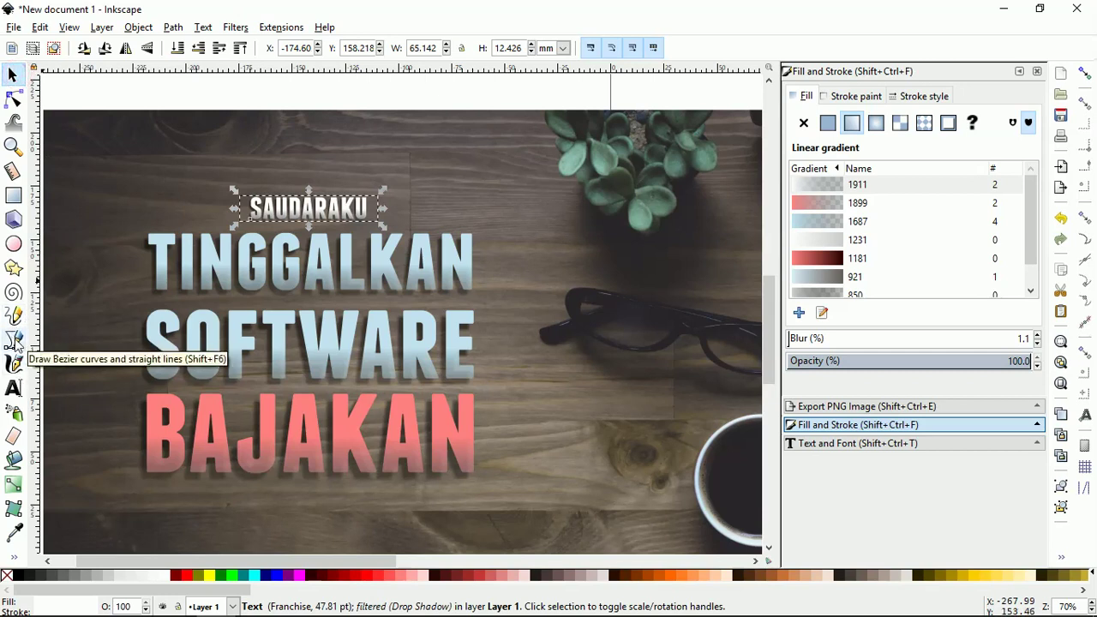
# Step: Draw a short horizontal line to the left of SAUDARAKU
pyautogui.click(13, 341)
pyautogui.click(234, 211)
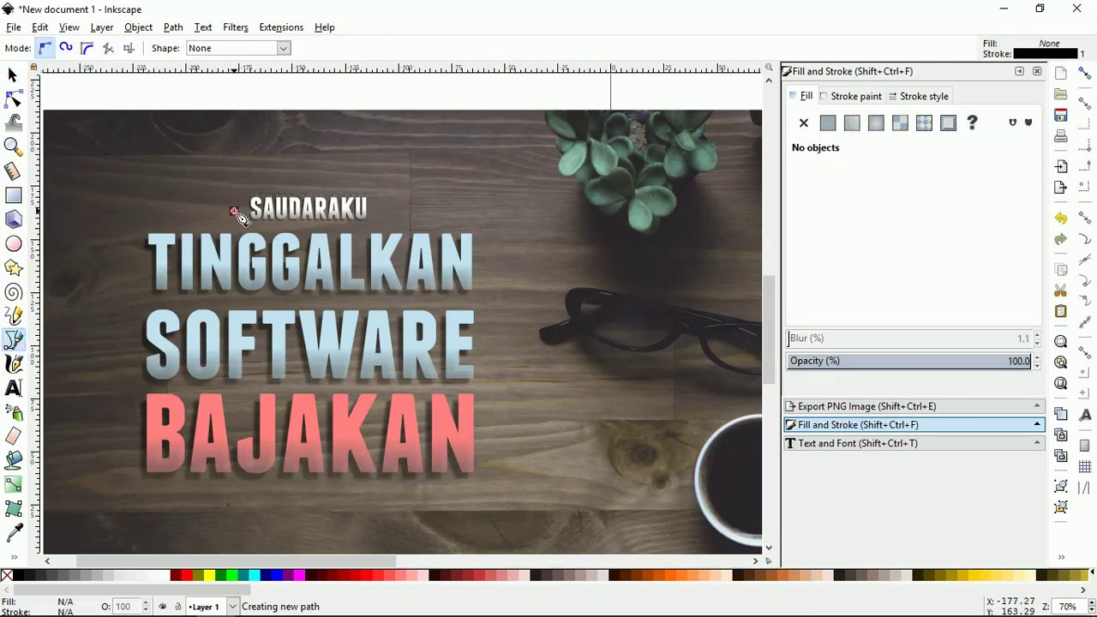
pyautogui.click(150, 211)
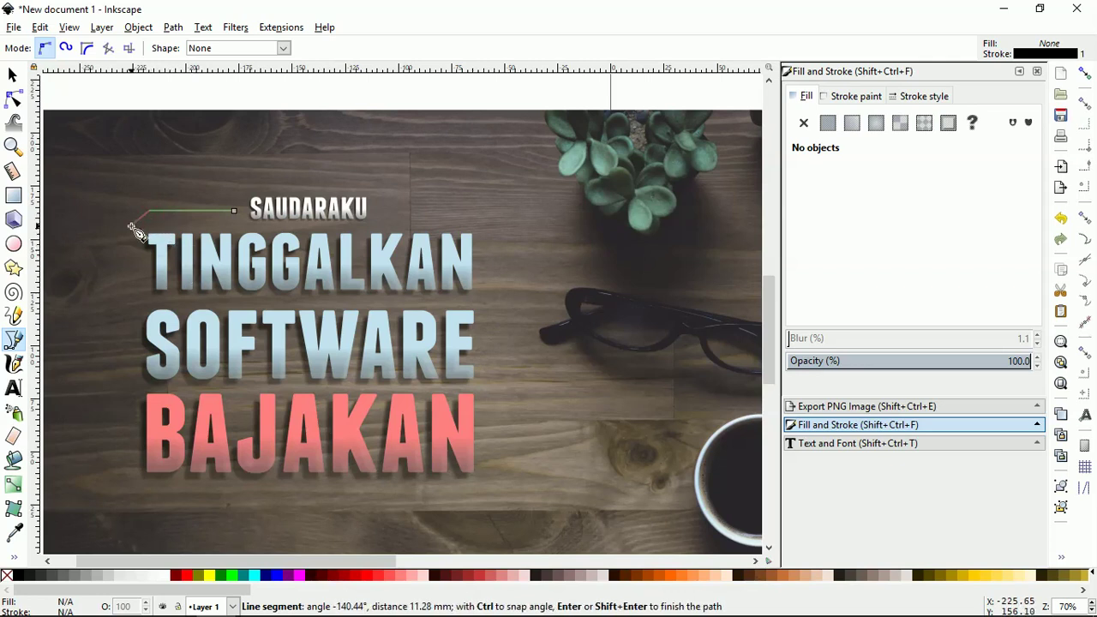
pyautogui.press('Return')
pyautogui.press('space')
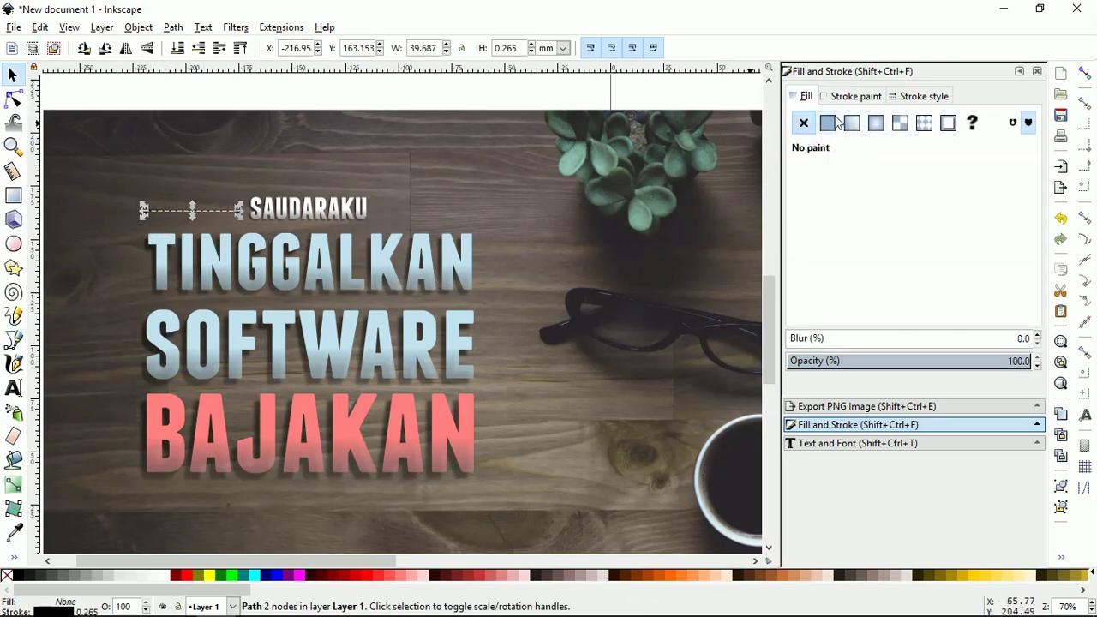
# Step: Change the line's stroke colour from black to white
pyautogui.click(914, 99)
pyautogui.click(857, 96)
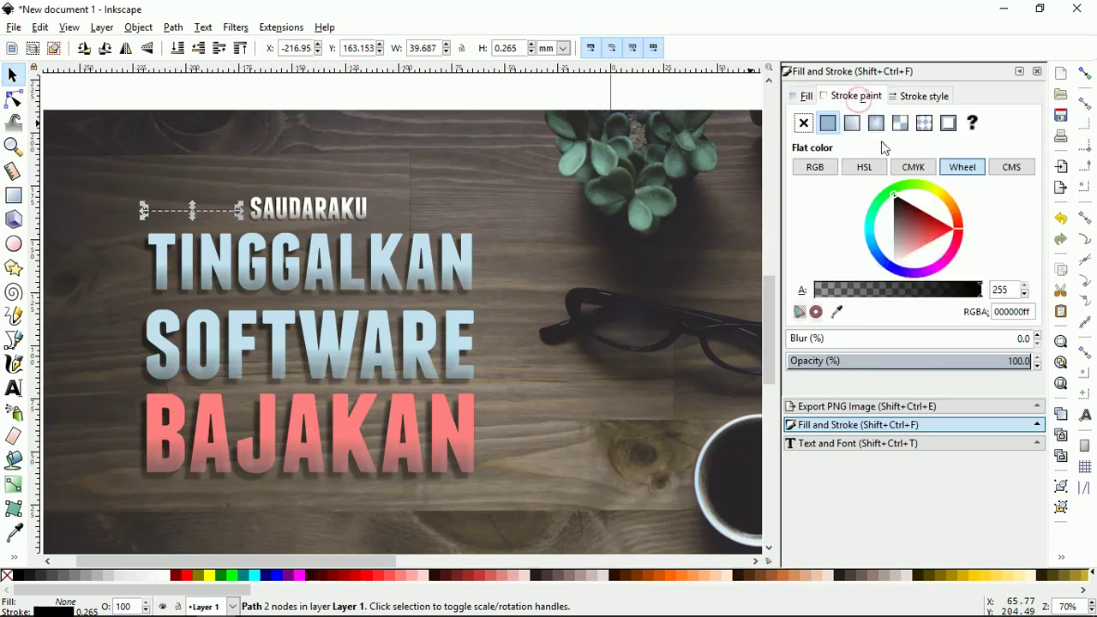
pyautogui.moveTo(908, 224); pyautogui.dragTo(893, 263)
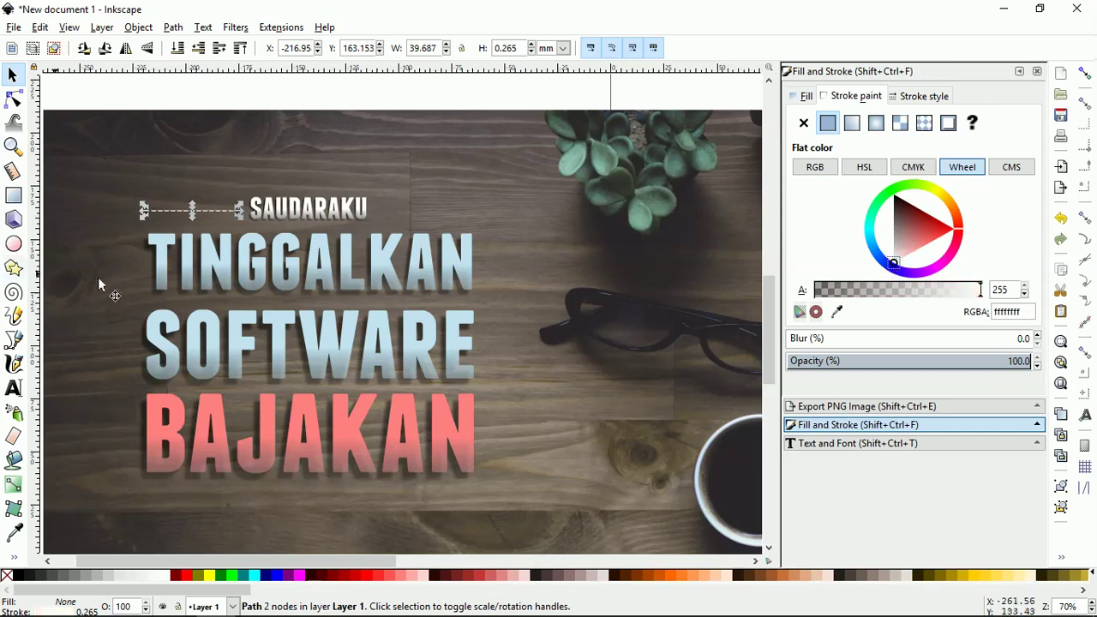
# Step: Increase the line's stroke width to 1.565 mm
pyautogui.click(924, 96)
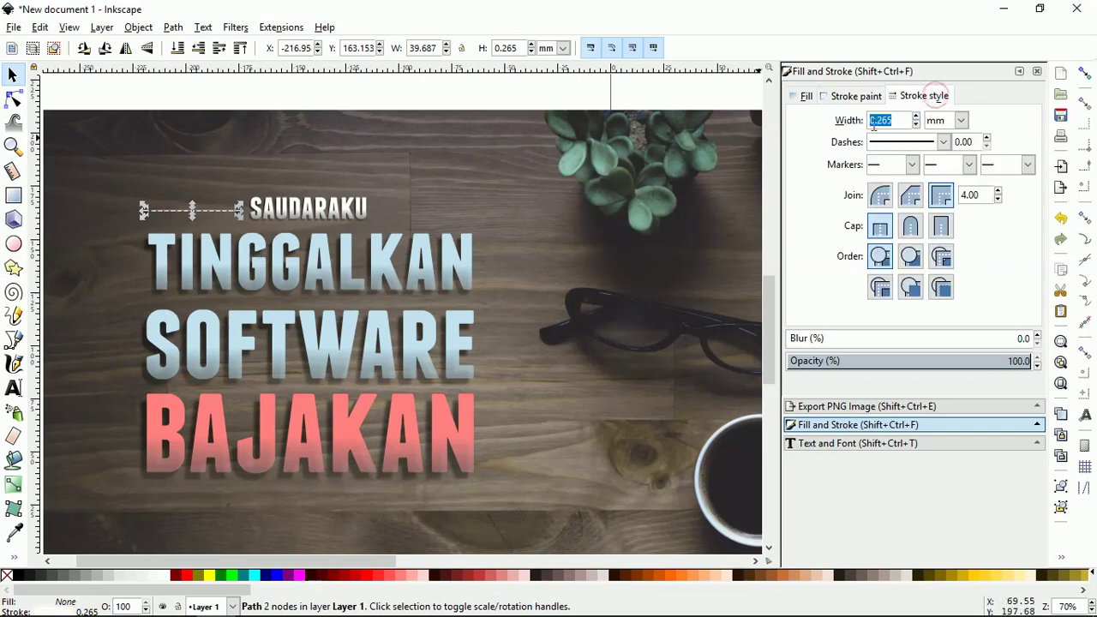
pyautogui.click(916, 118)
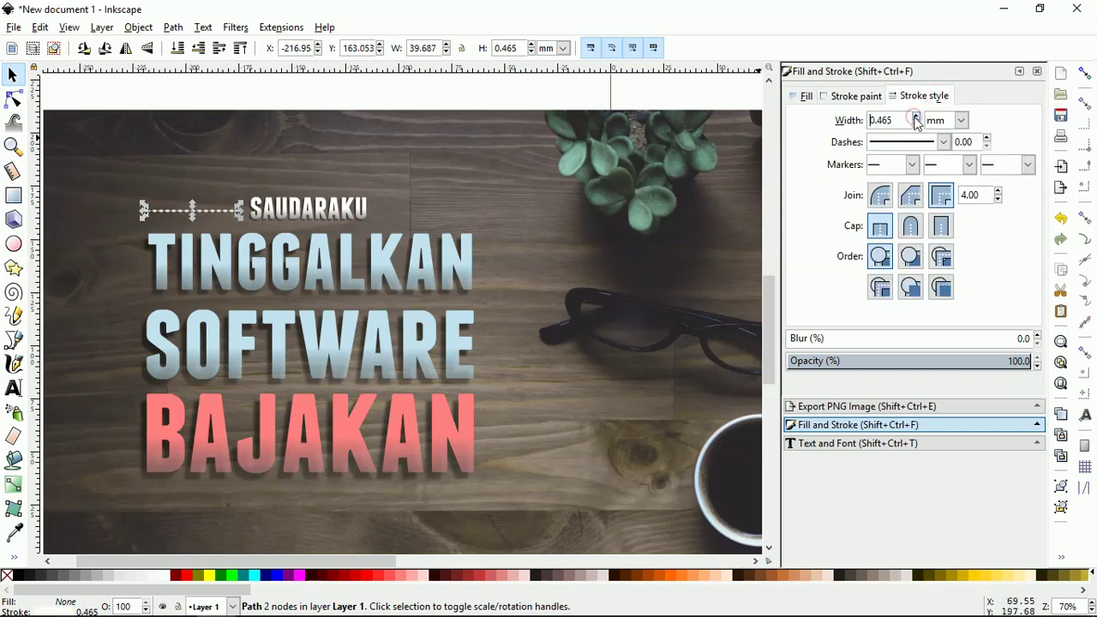
pyautogui.click(915, 117)
pyautogui.click(915, 118)
pyautogui.click(916, 117)
pyautogui.click(915, 118)
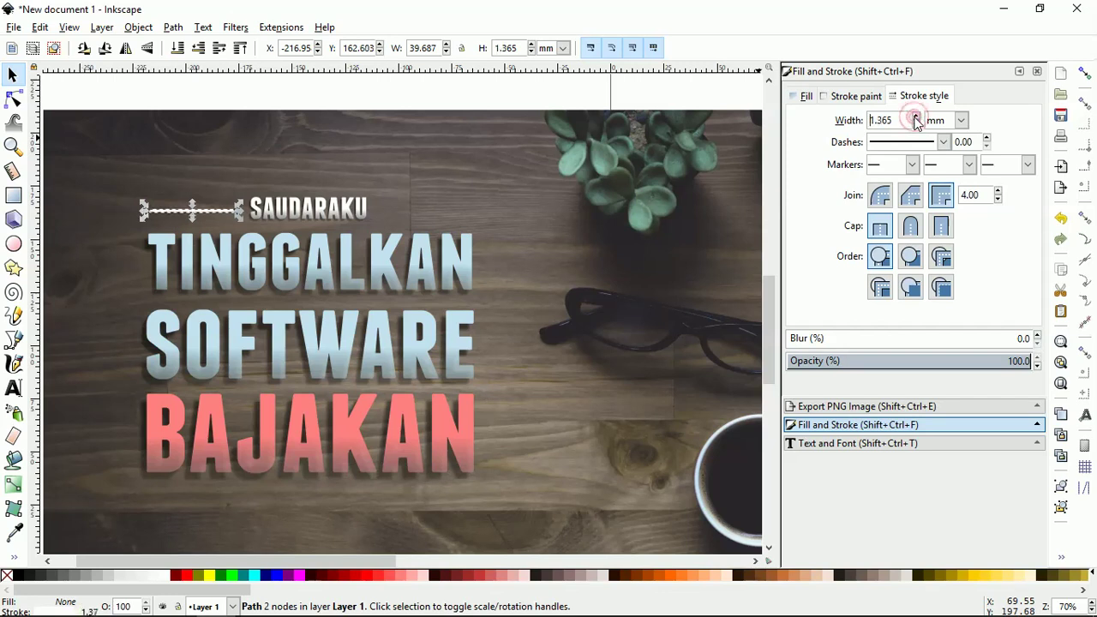
pyautogui.click(916, 118)
pyautogui.click(916, 117)
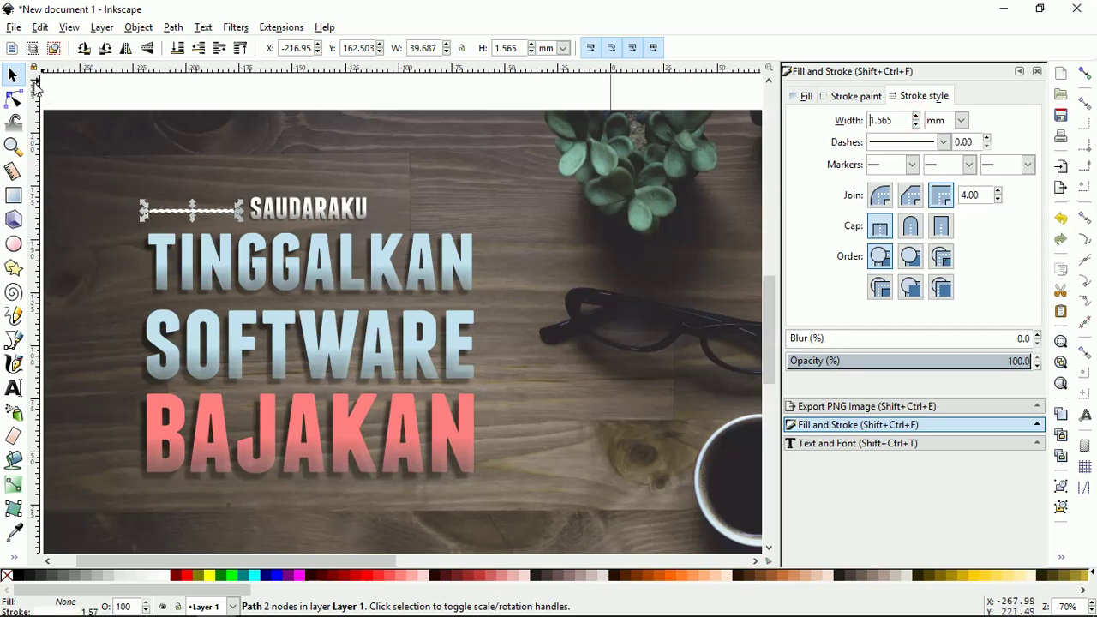
pyautogui.click(111, 87)
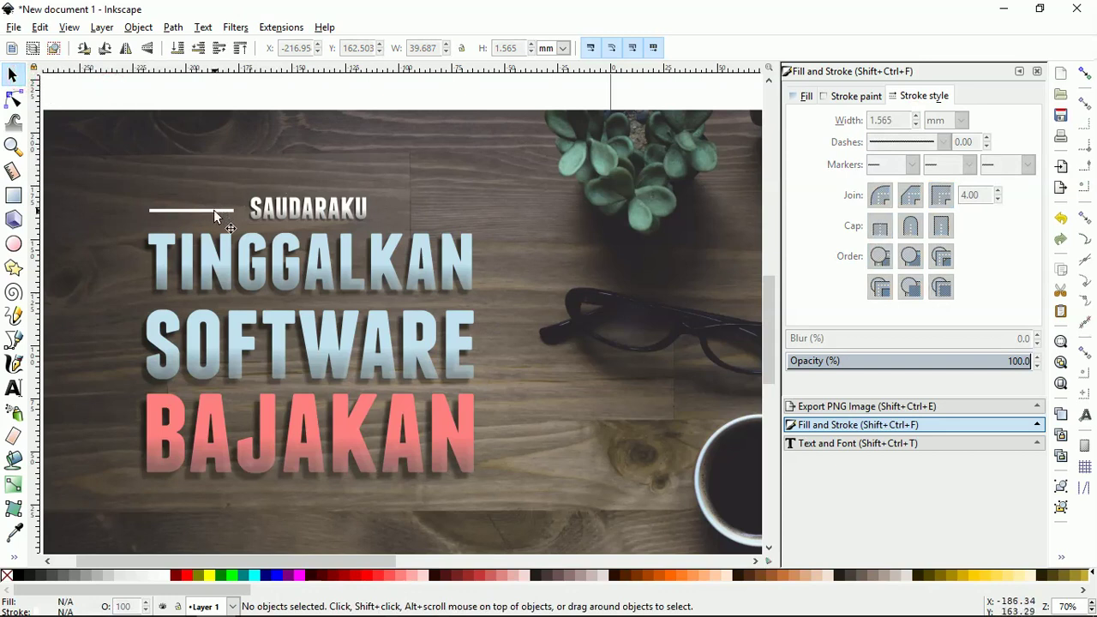
# Step: Nudge the white line slightly up and right, then try converting it to a path
pyautogui.click(214, 210)
pyautogui.press('Up')
pyautogui.press('Up')
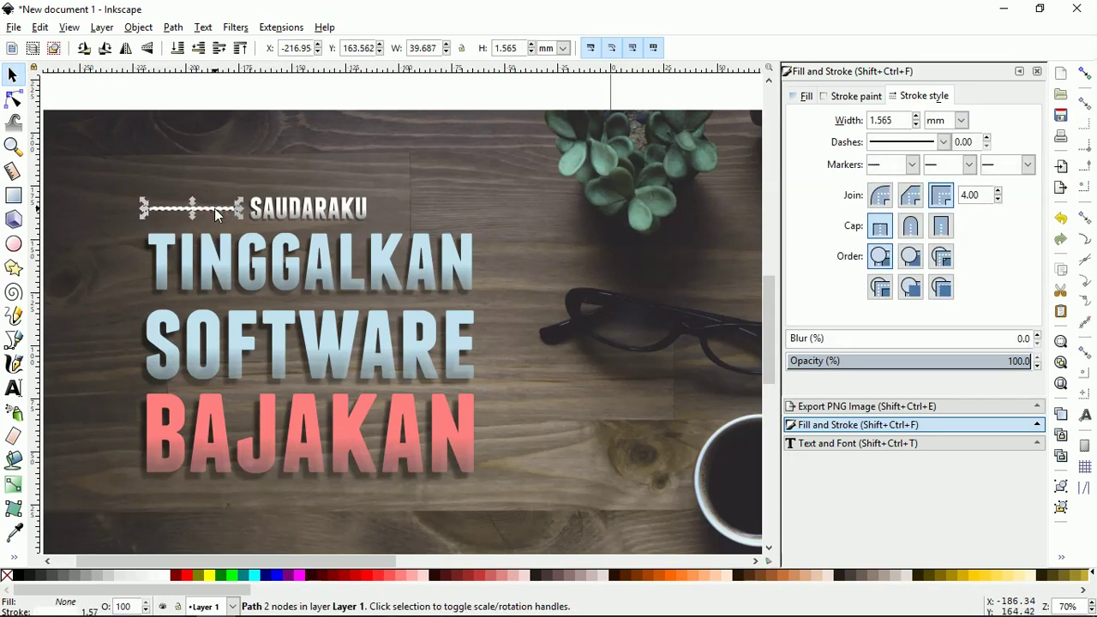
pyautogui.press('Right')
pyautogui.keyDown('ctrl'); pyautogui.scroll(3, 175, 206); pyautogui.keyUp('ctrl')
pyautogui.keyDown('ctrl'); pyautogui.scroll(3, 167, 204); pyautogui.keyUp('ctrl')
pyautogui.keyDown('ctrl'); pyautogui.scroll(-2, 356, 206); pyautogui.keyUp('ctrl')
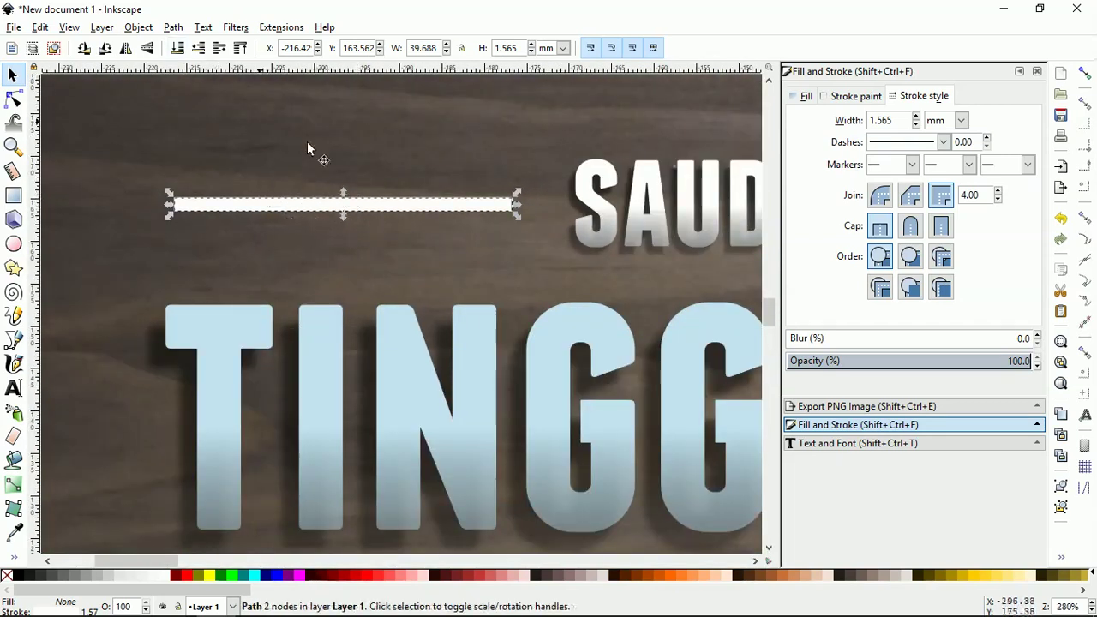
pyautogui.click(174, 28)
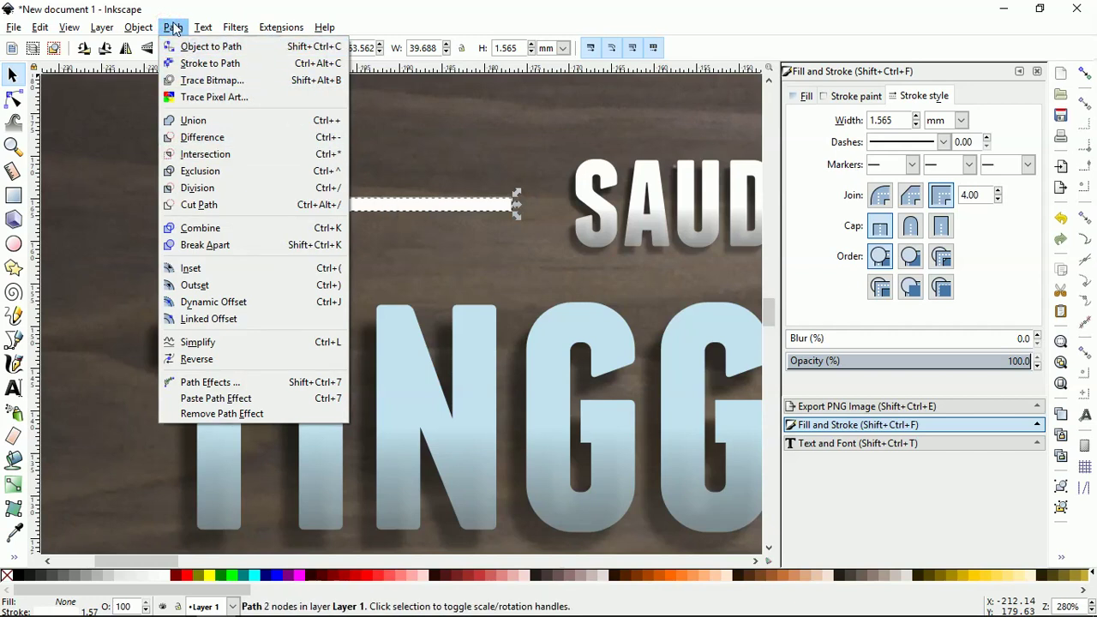
pyautogui.click(188, 48)
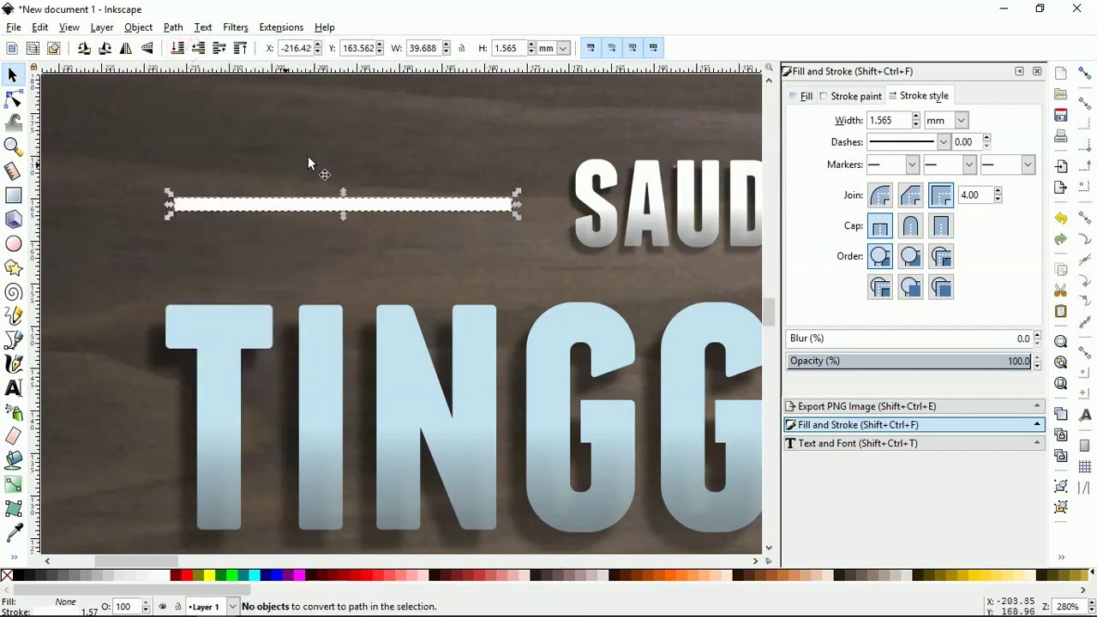
# Step: Apply a vertical linear gradient across the line and adjust its start and end stops
pyautogui.click(14, 484)
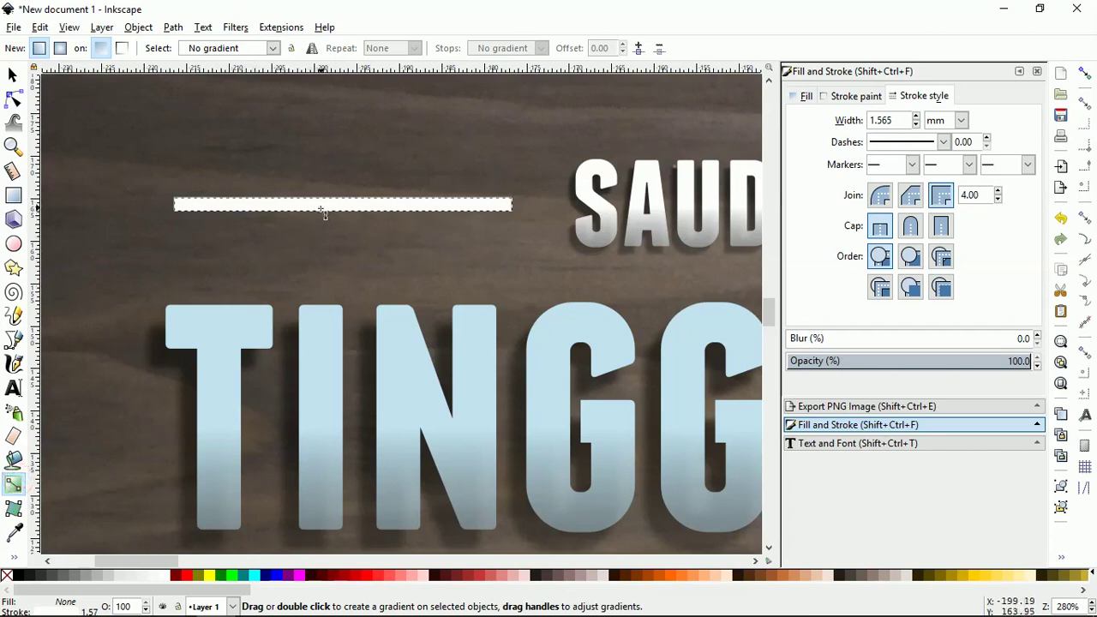
pyautogui.moveTo(323, 204); pyautogui.dragTo(322, 222)
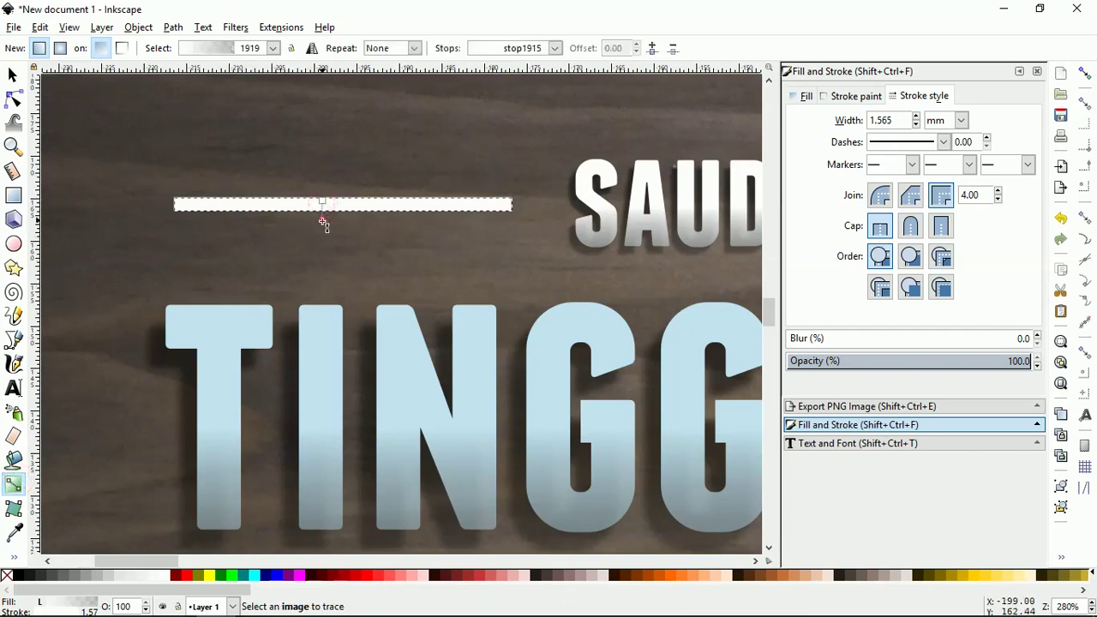
pyautogui.click(323, 224)
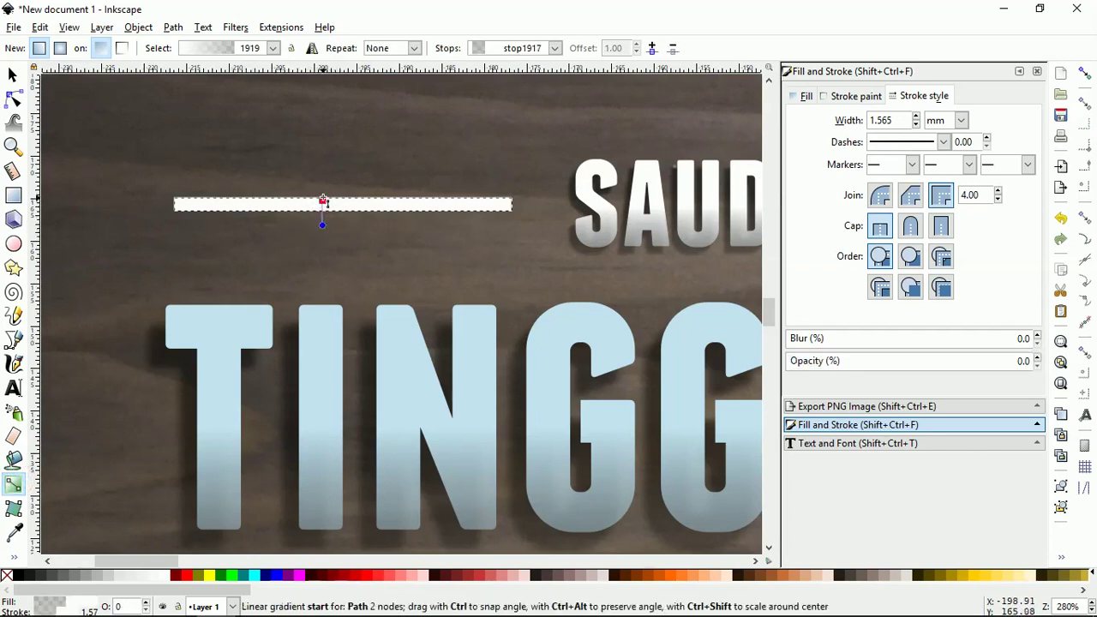
pyautogui.moveTo(323, 199); pyautogui.dragTo(322, 186)
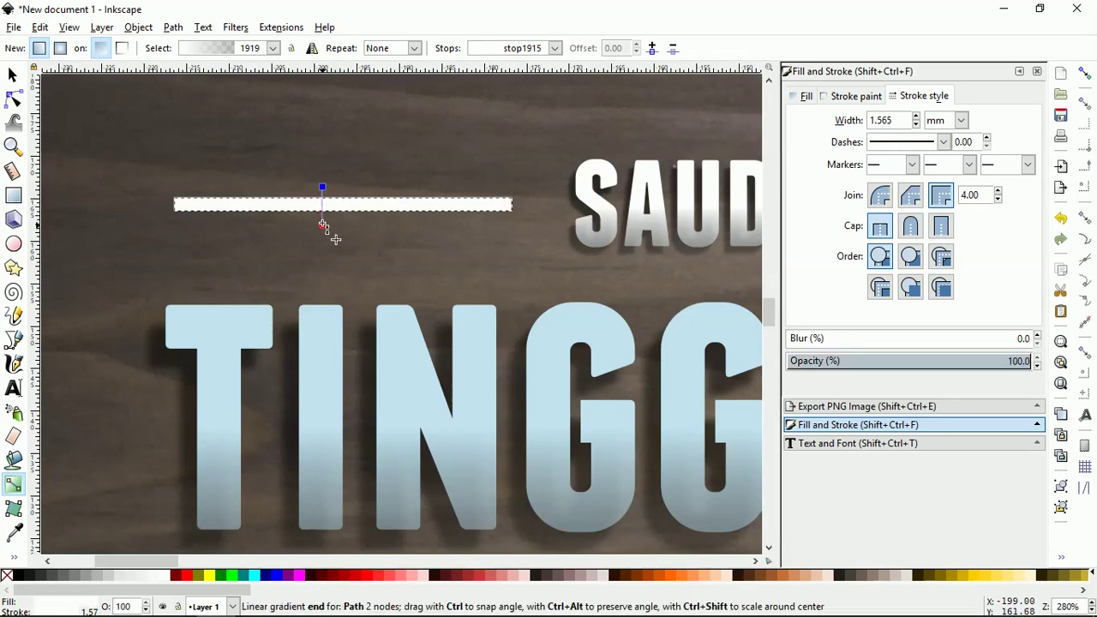
pyautogui.click(323, 211)
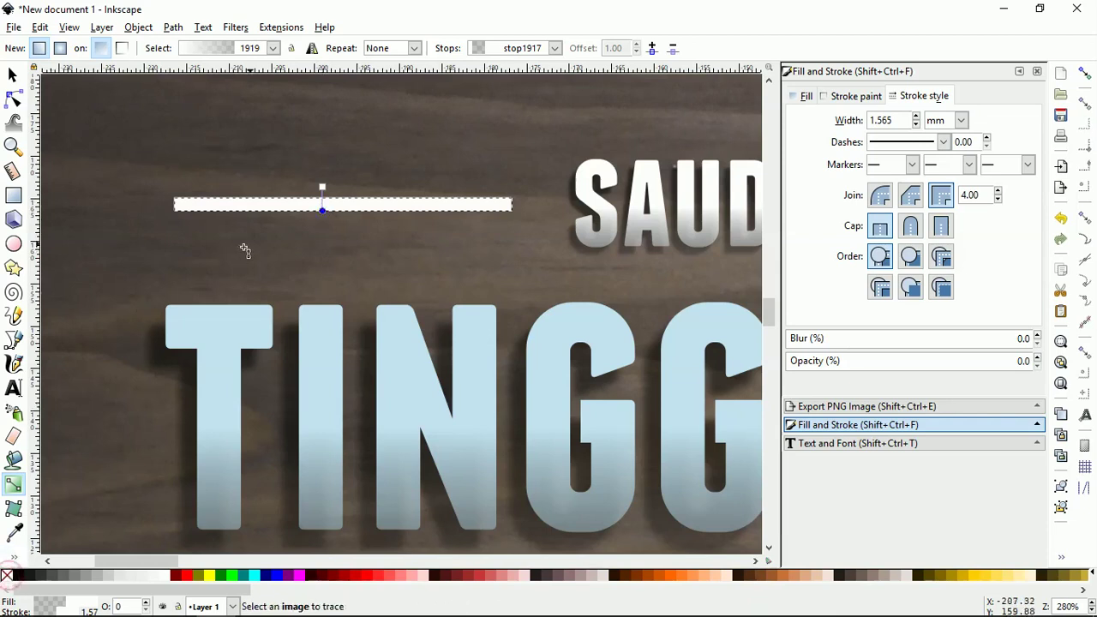
pyautogui.moveTo(323, 211); pyautogui.dragTo(322, 205)
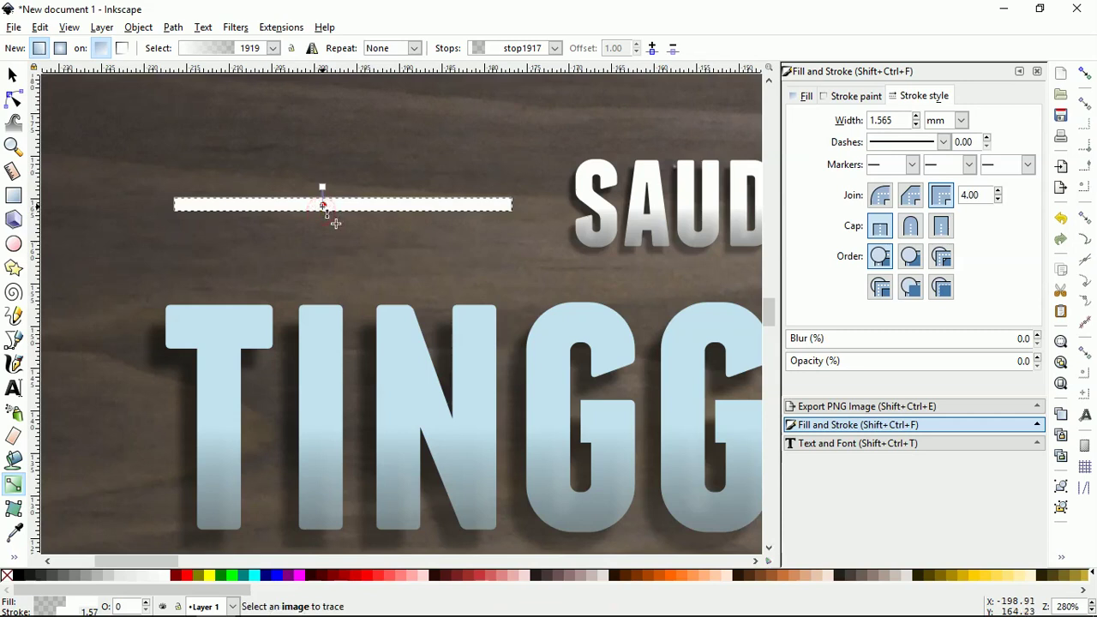
pyautogui.click(12, 75)
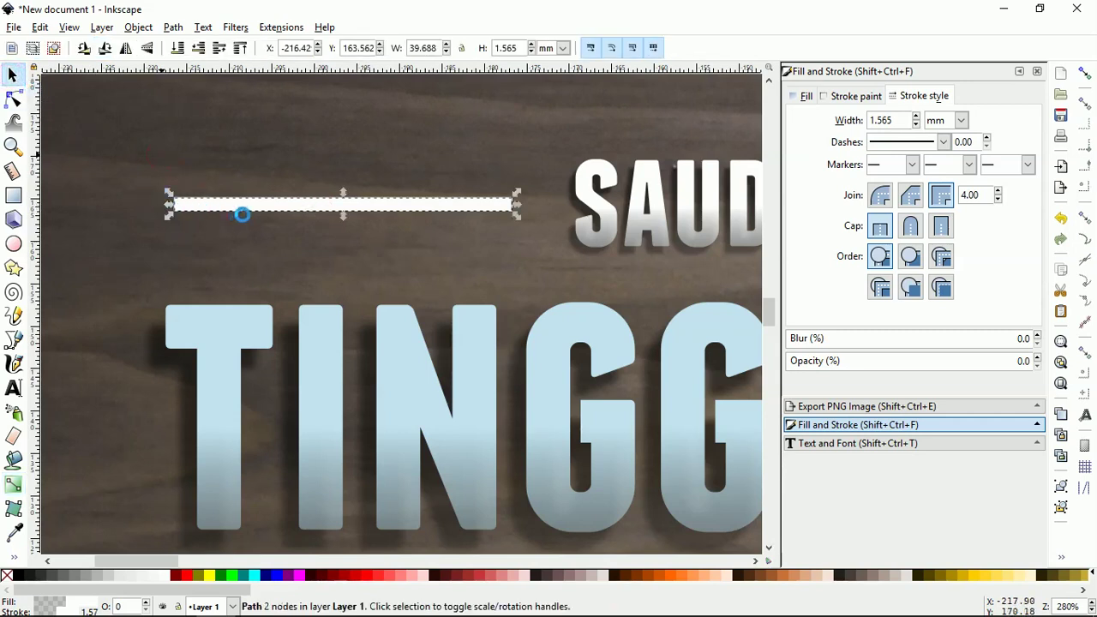
# Step: Reselect the line and try the Path menu conversion again
pyautogui.click(256, 209)
pyautogui.click(256, 207)
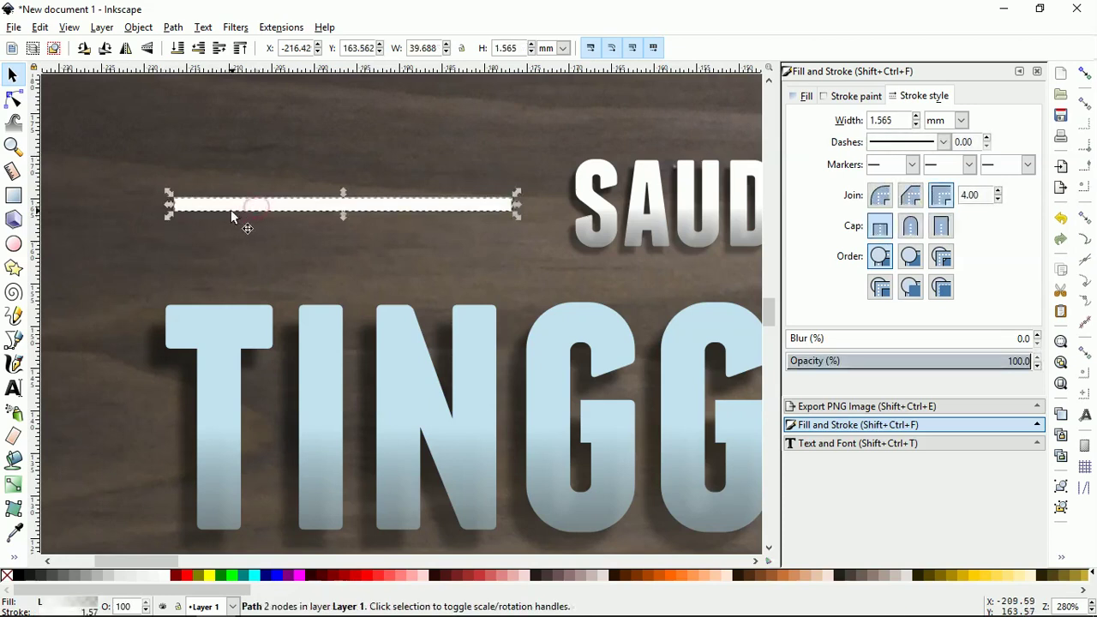
pyautogui.click(173, 28)
pyautogui.click(196, 46)
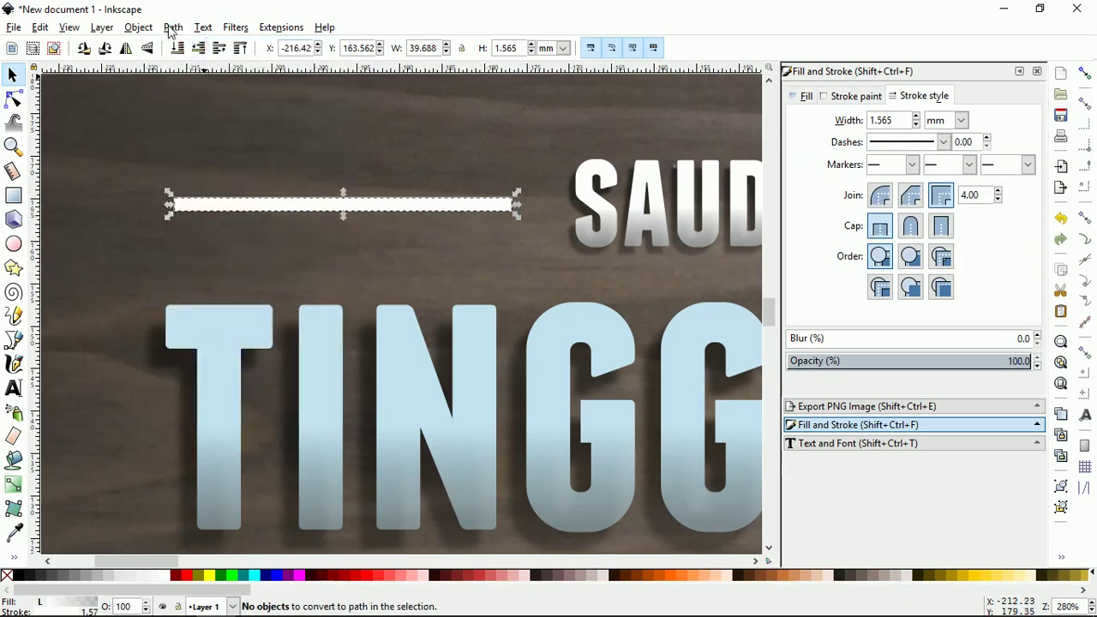
# Step: Convert the line's stroke to a filled bar and shade it with a vertical white-to-transparent gradient
pyautogui.click(171, 27)
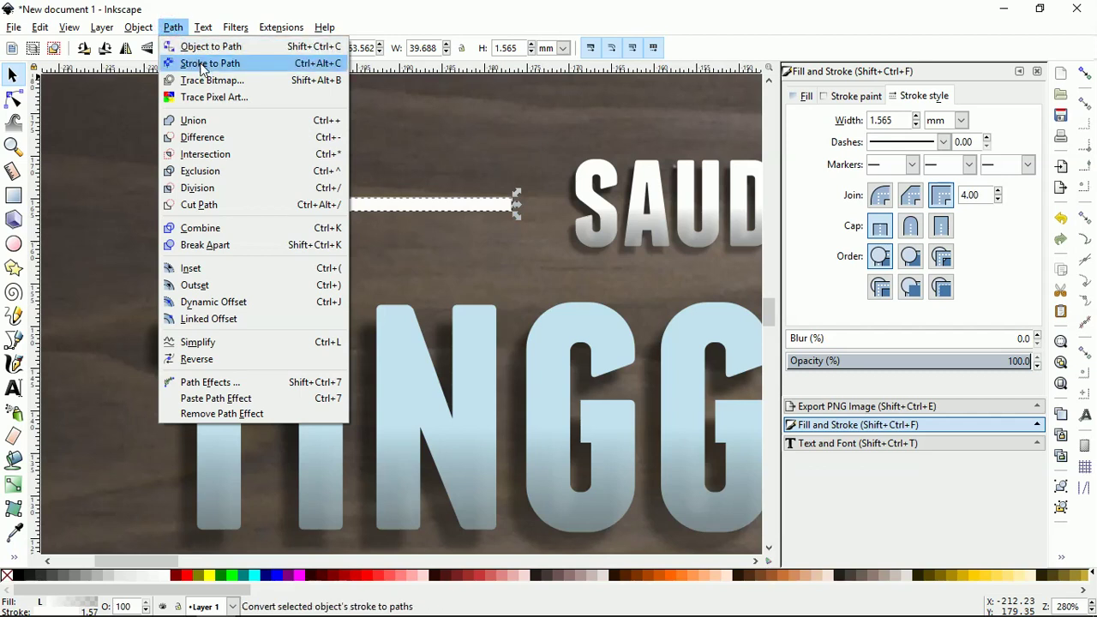
pyautogui.click(202, 63)
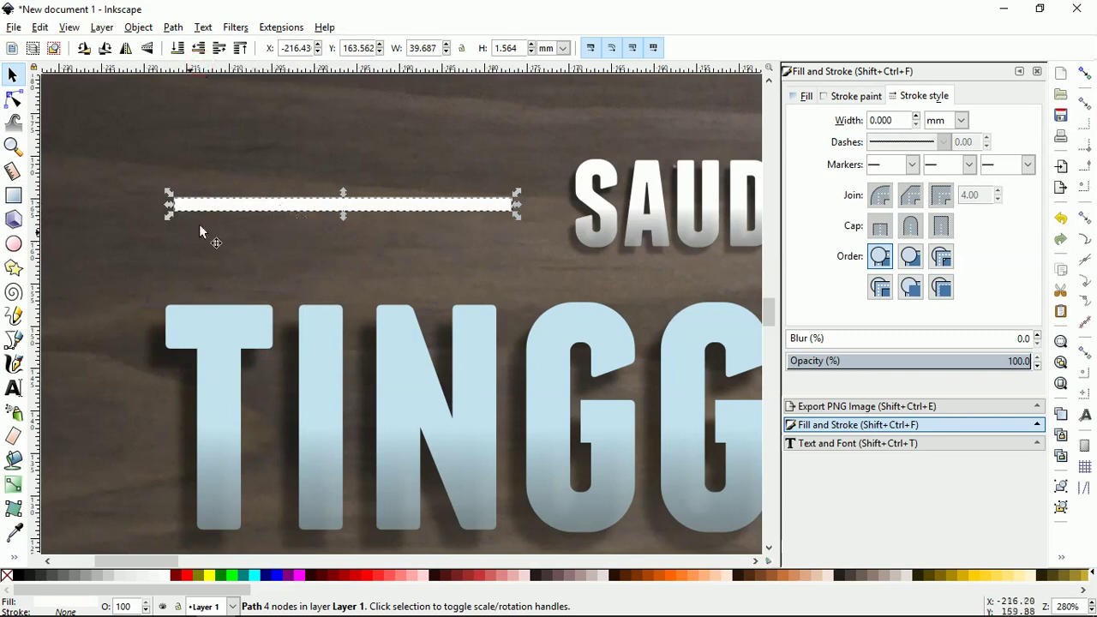
pyautogui.click(14, 487)
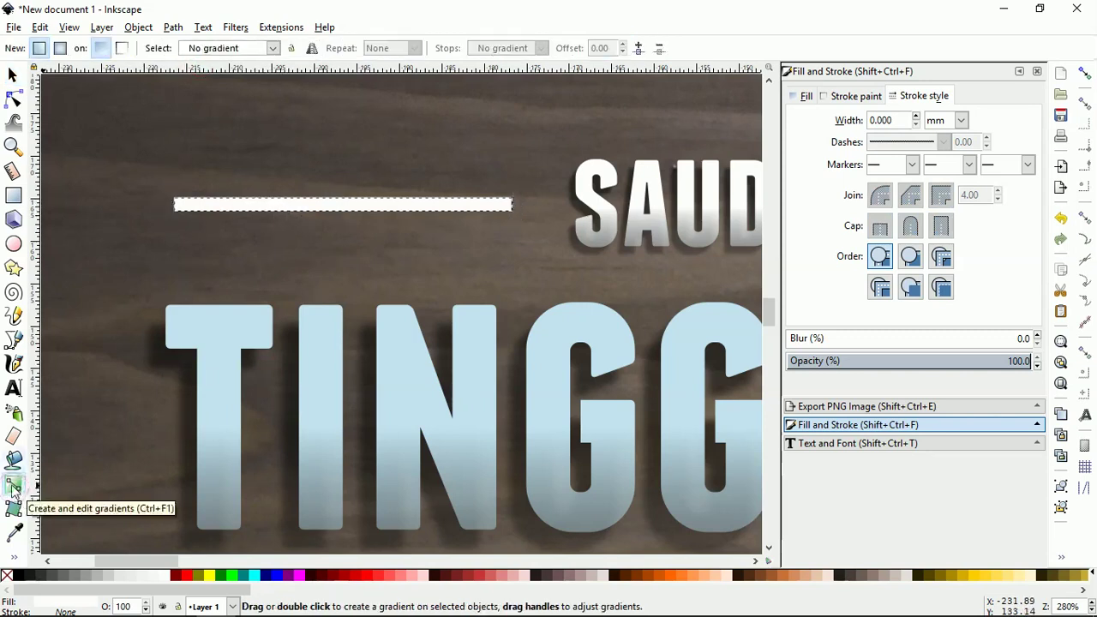
pyautogui.moveTo(336, 204)
pyautogui.mouseDown()
pyautogui.moveTo(338, 238)
pyautogui.moveTo(337, 182)
pyautogui.moveTo(346, 213)
pyautogui.mouseUp()
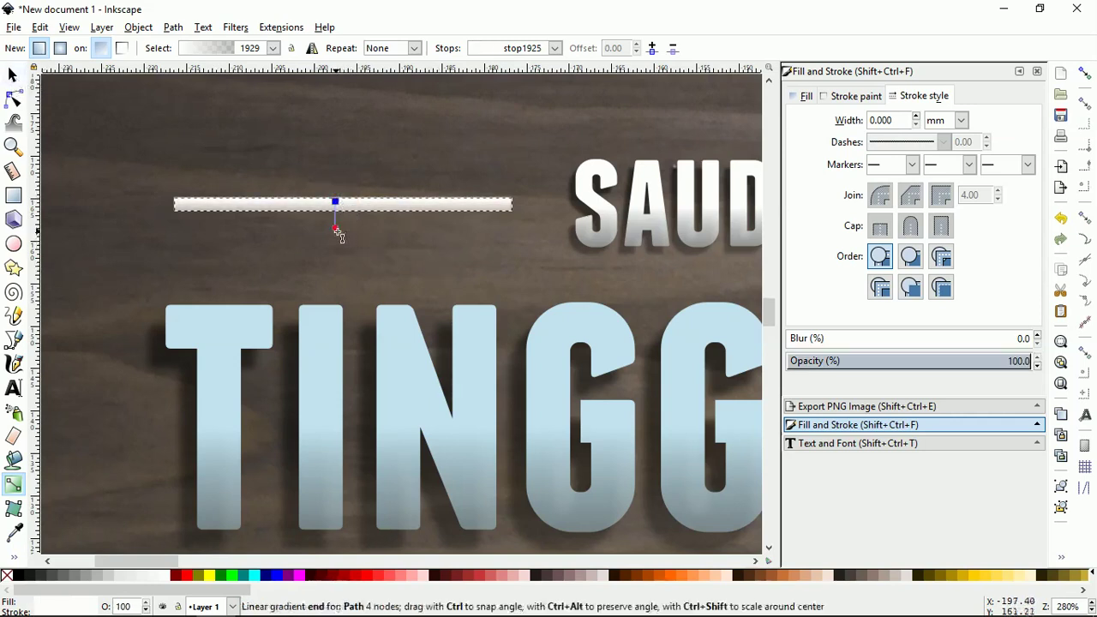
pyautogui.moveTo(335, 202); pyautogui.dragTo(337, 196)
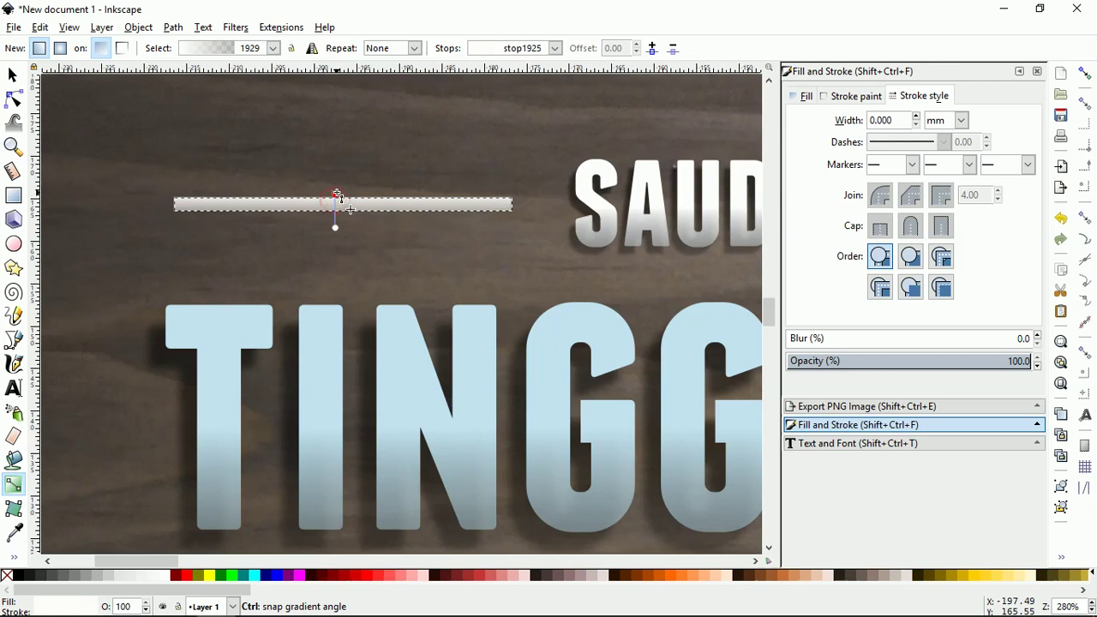
pyautogui.press('s')
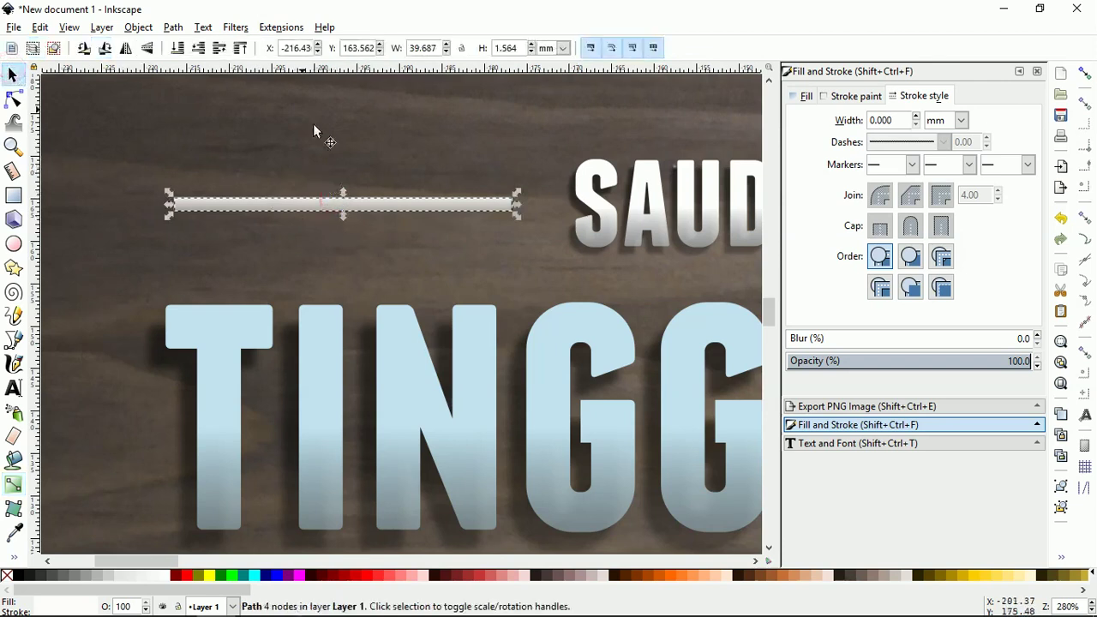
# Step: Add a drop shadow (0.4 px blur, -1.7/2.0 px offsets) to the bar beside SAUDARAKU
pyautogui.click(236, 27)
pyautogui.moveTo(282, 290)
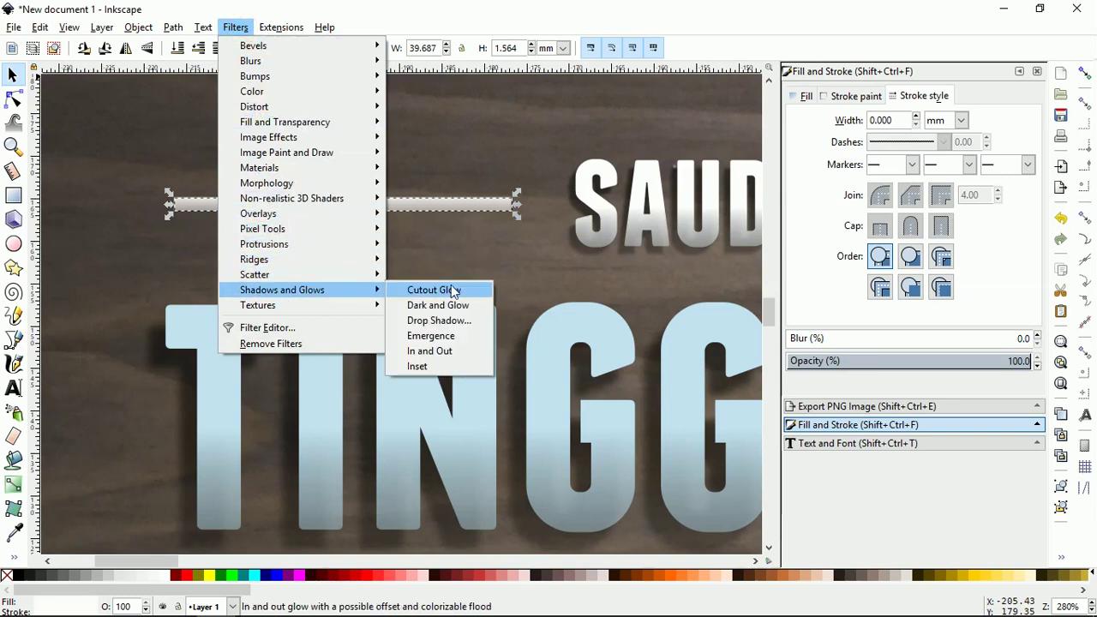
pyautogui.click(447, 321)
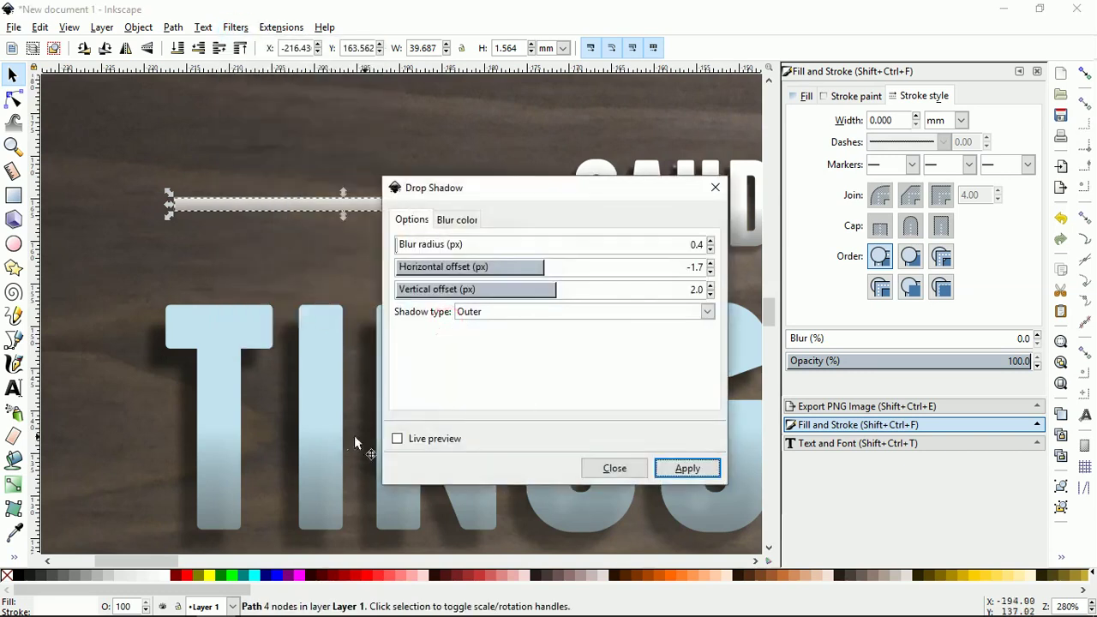
pyautogui.click(397, 439)
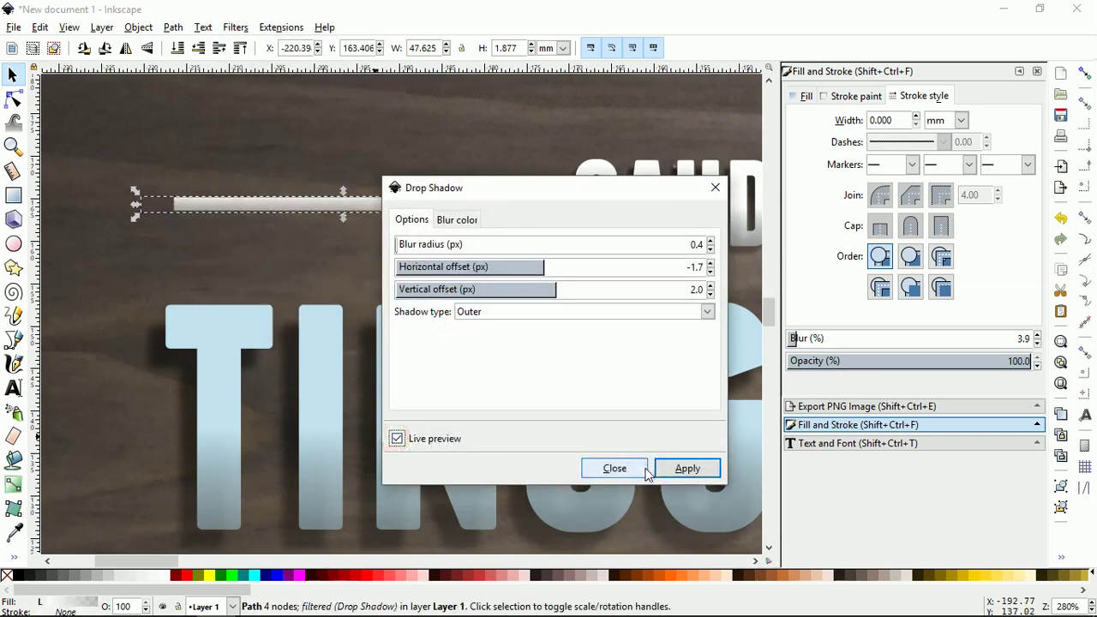
pyautogui.click(684, 470)
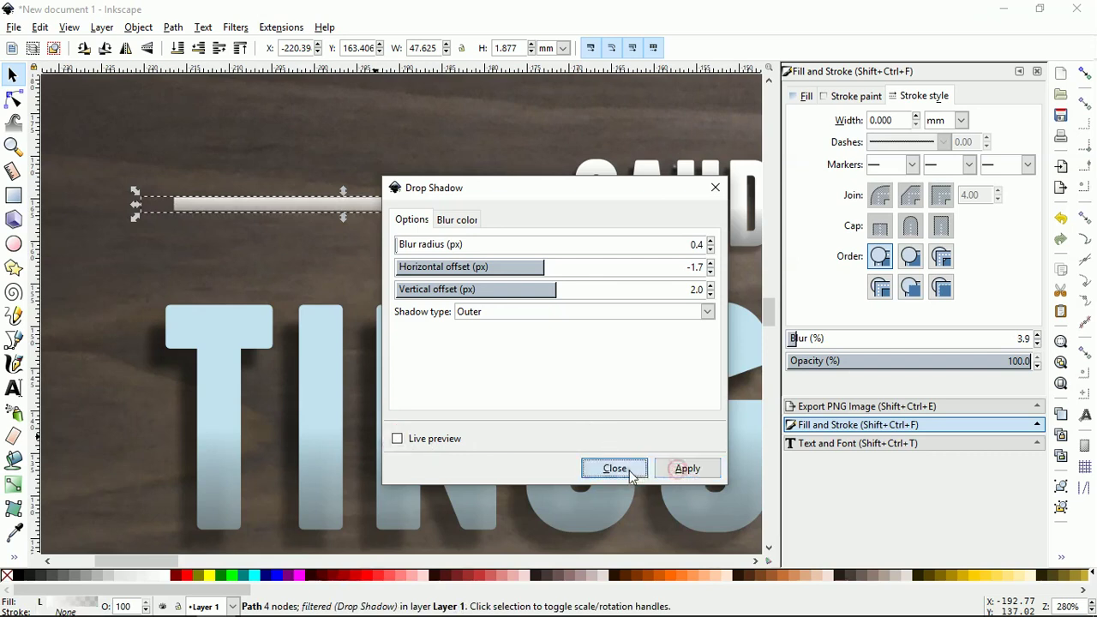
pyautogui.click(630, 470)
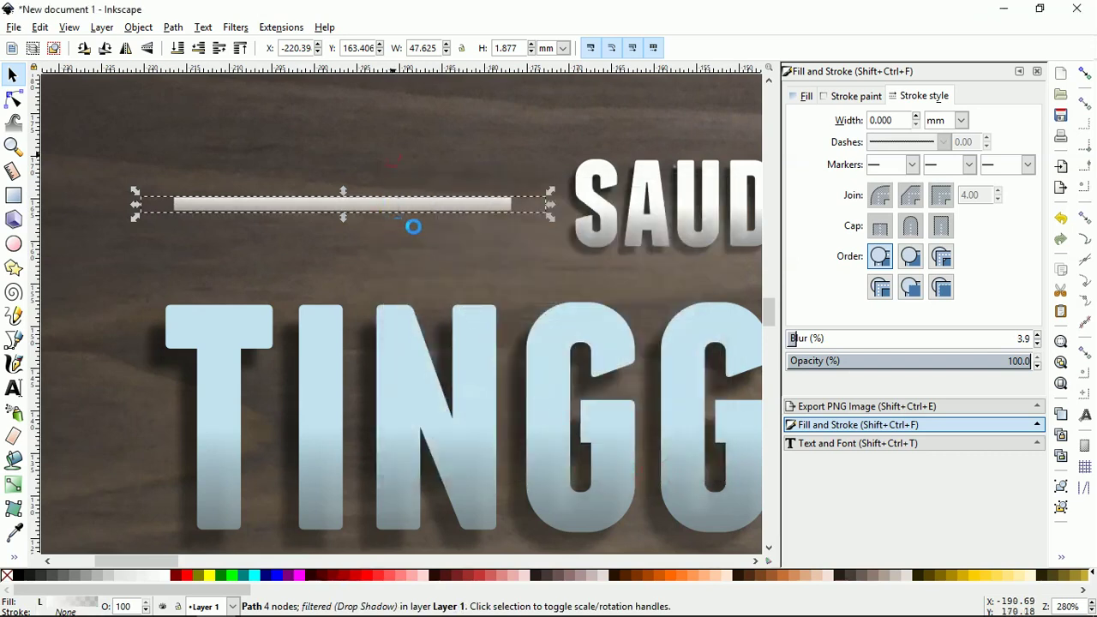
pyautogui.click(592, 228)
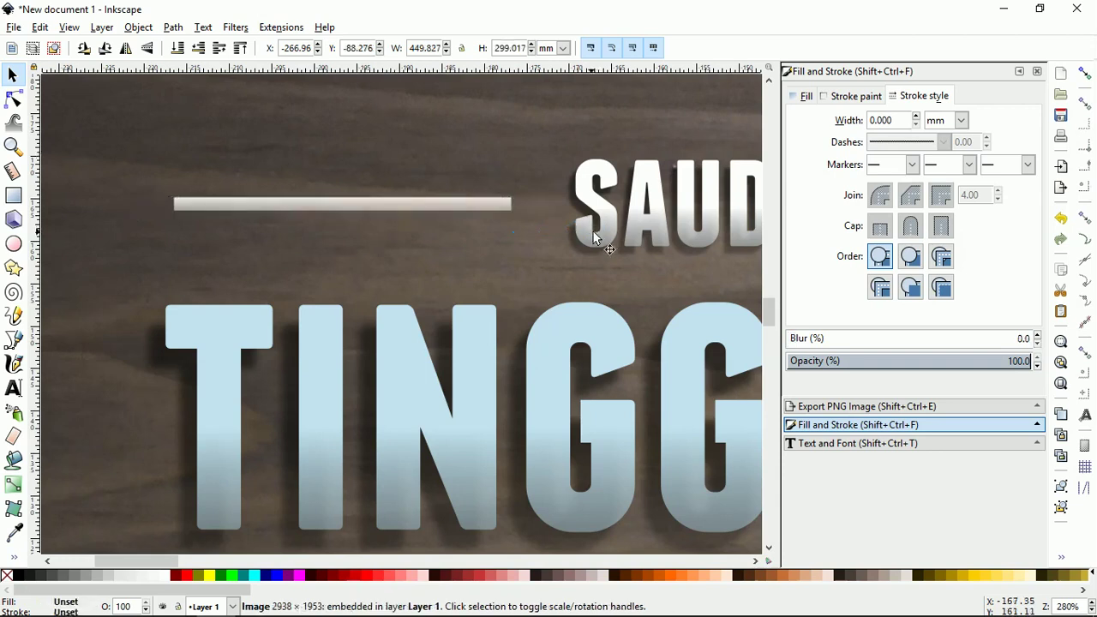
pyautogui.click(432, 202)
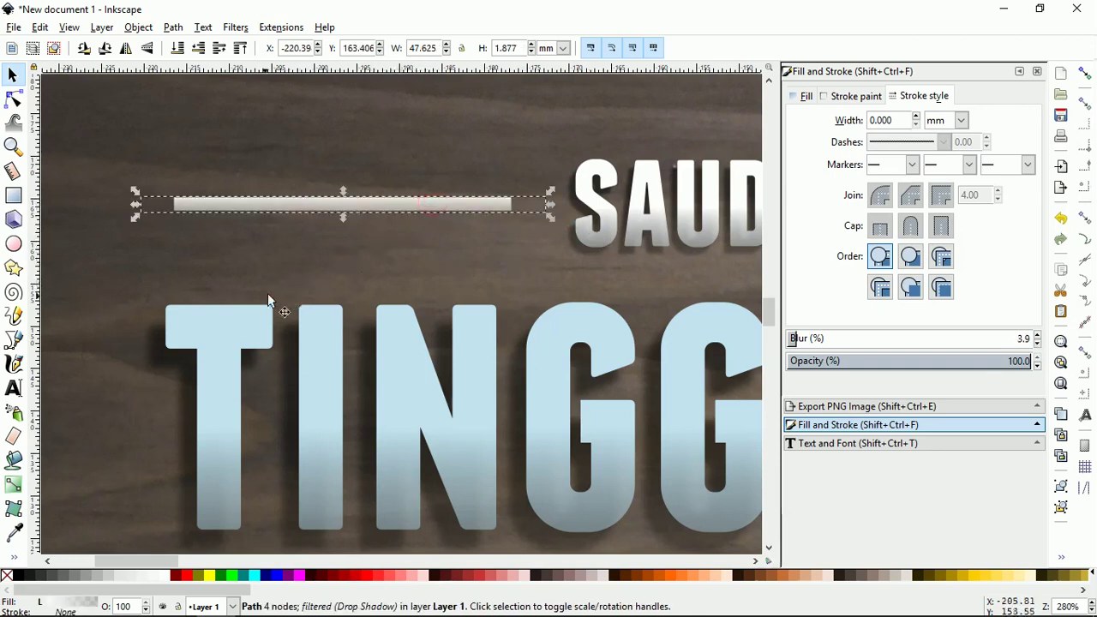
pyautogui.keyDown('ctrl'); pyautogui.scroll(-1, 227, 324); pyautogui.keyUp('ctrl')
pyautogui.keyDown('ctrl'); pyautogui.scroll(-1, 257, 300); pyautogui.keyUp('ctrl')
# Step: Nudge the bar left and give it a vertical fading gradient
pyautogui.press('Left')
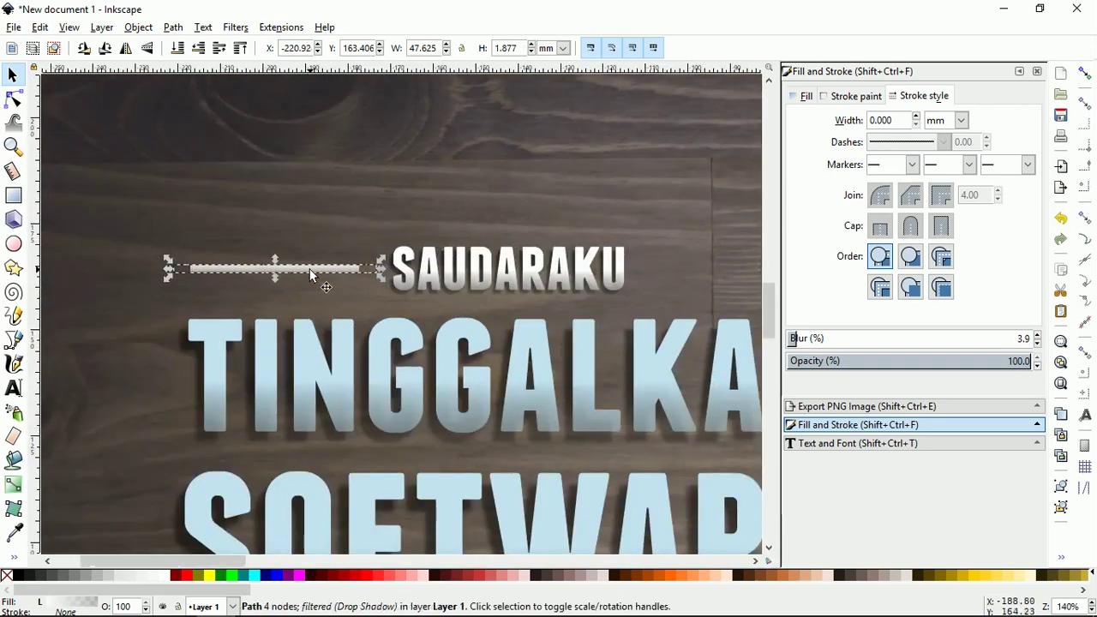
pyautogui.click(13, 485)
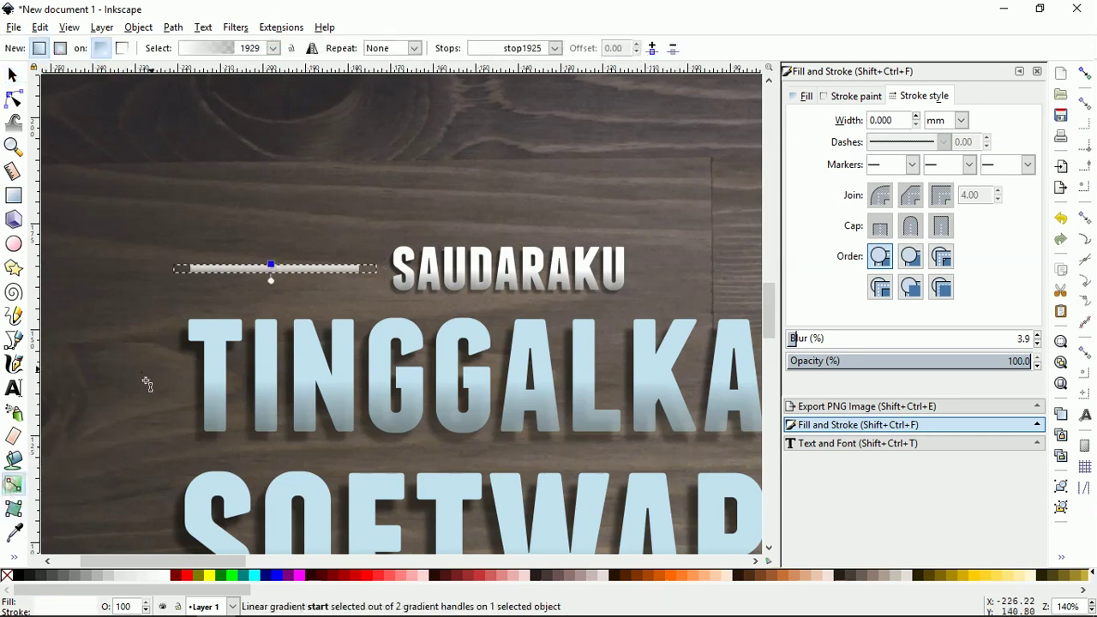
pyautogui.moveTo(269, 282); pyautogui.dragTo(273, 300)
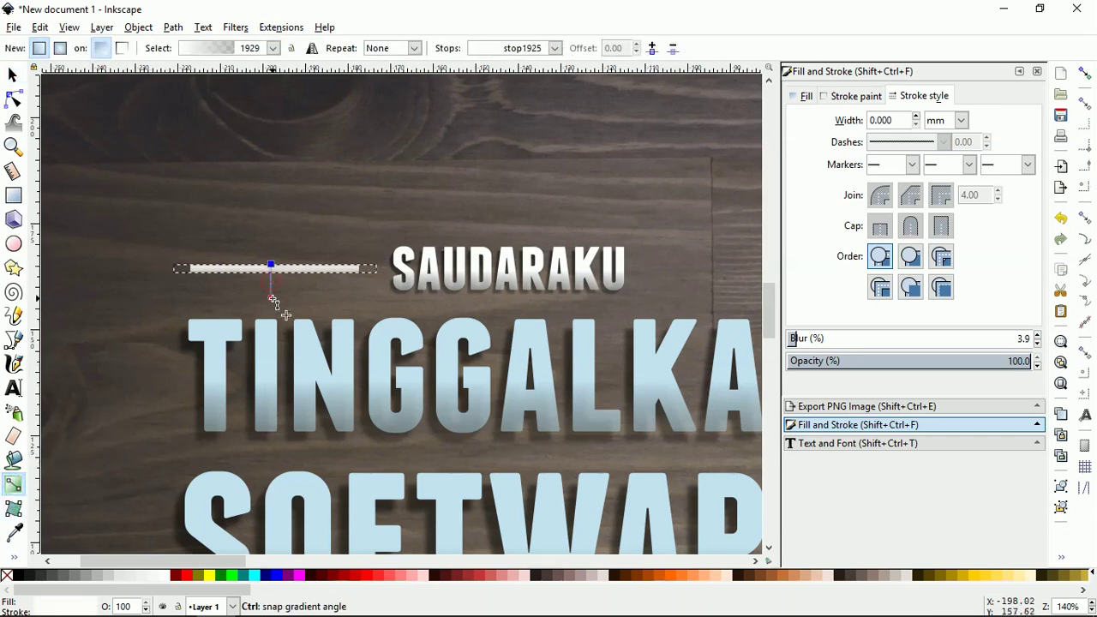
pyautogui.click(13, 75)
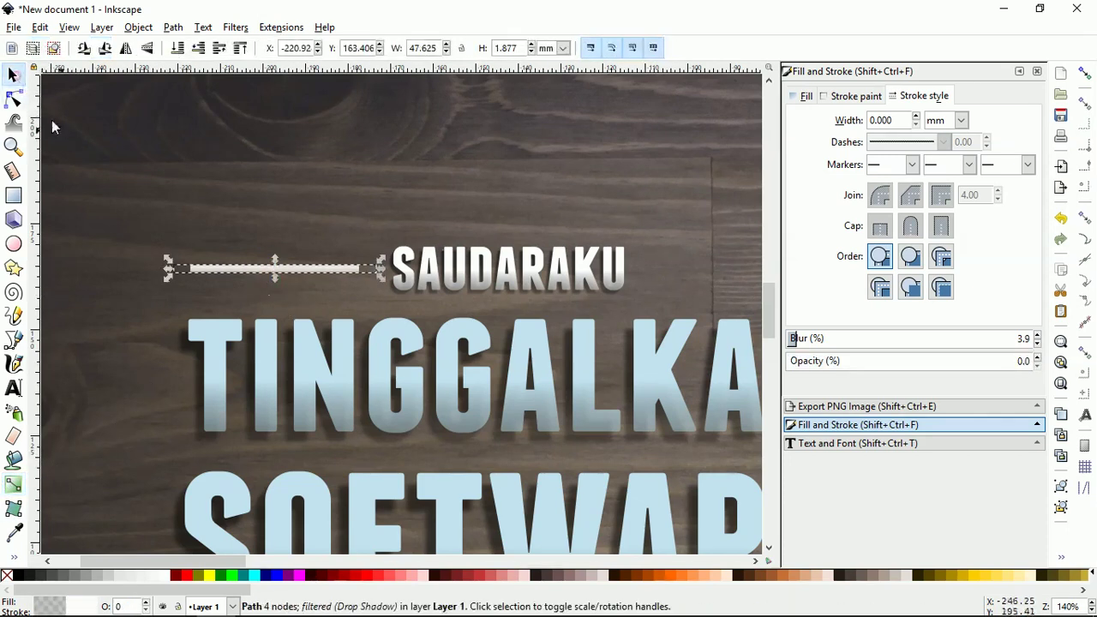
# Step: Duplicate the bar and place the copy to the right of SAUDARAKU
pyautogui.rightClick(252, 275)
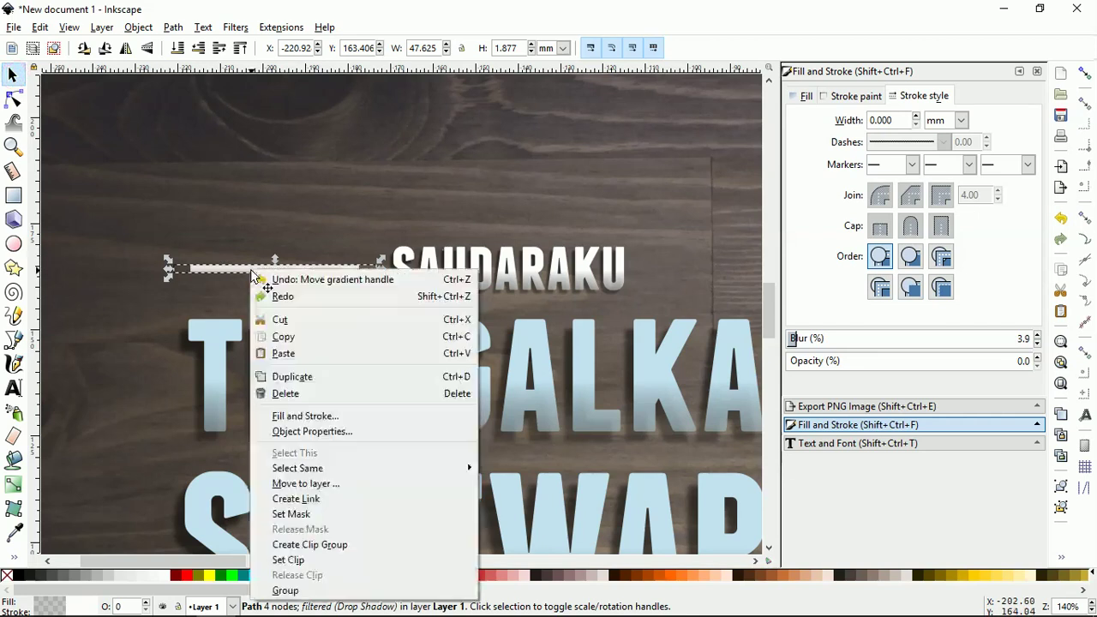
pyautogui.click(320, 378)
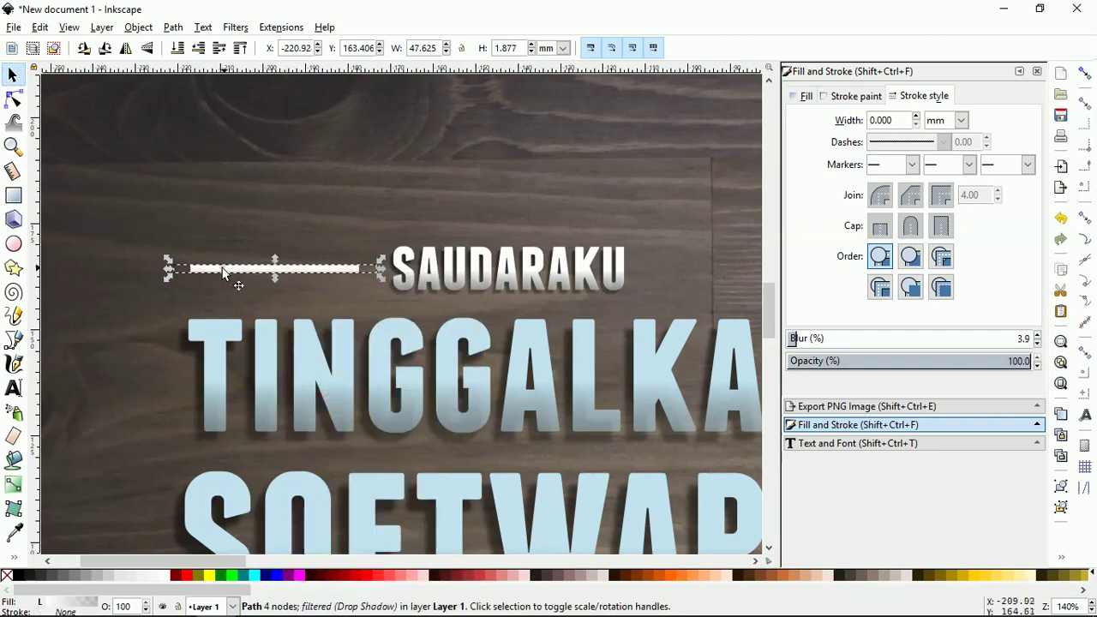
pyautogui.moveTo(222, 273); pyautogui.dragTo(683, 274)
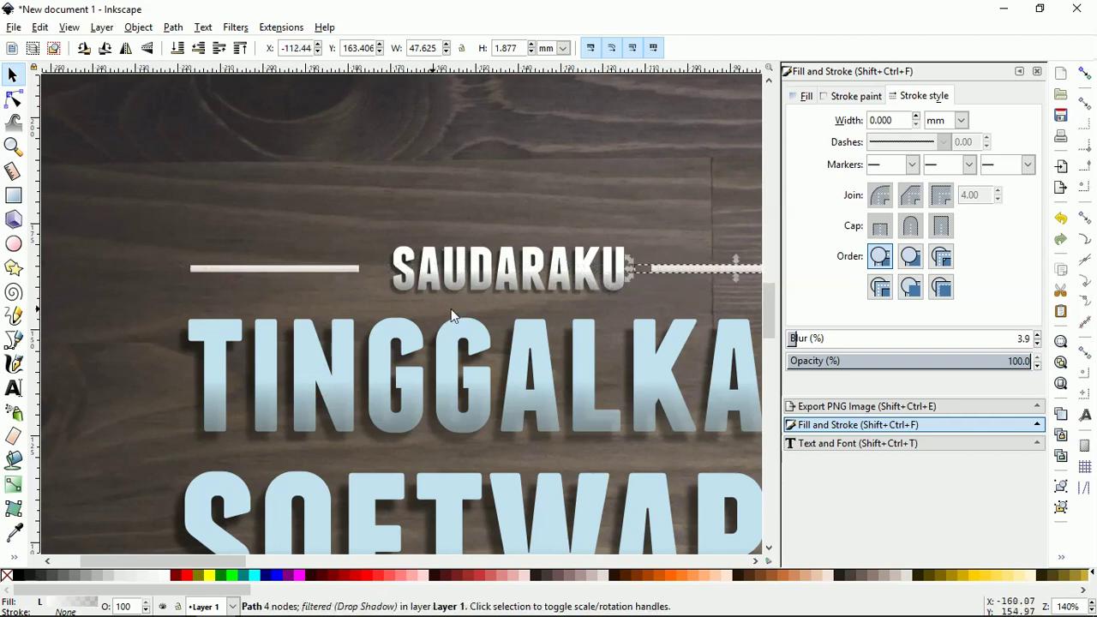
pyautogui.scroll(-3, 451, 309)
pyautogui.scroll(3, 535, 312)
pyautogui.scroll(2, 535, 241)
pyautogui.moveTo(535, 241); pyautogui.dragTo(566, 241)
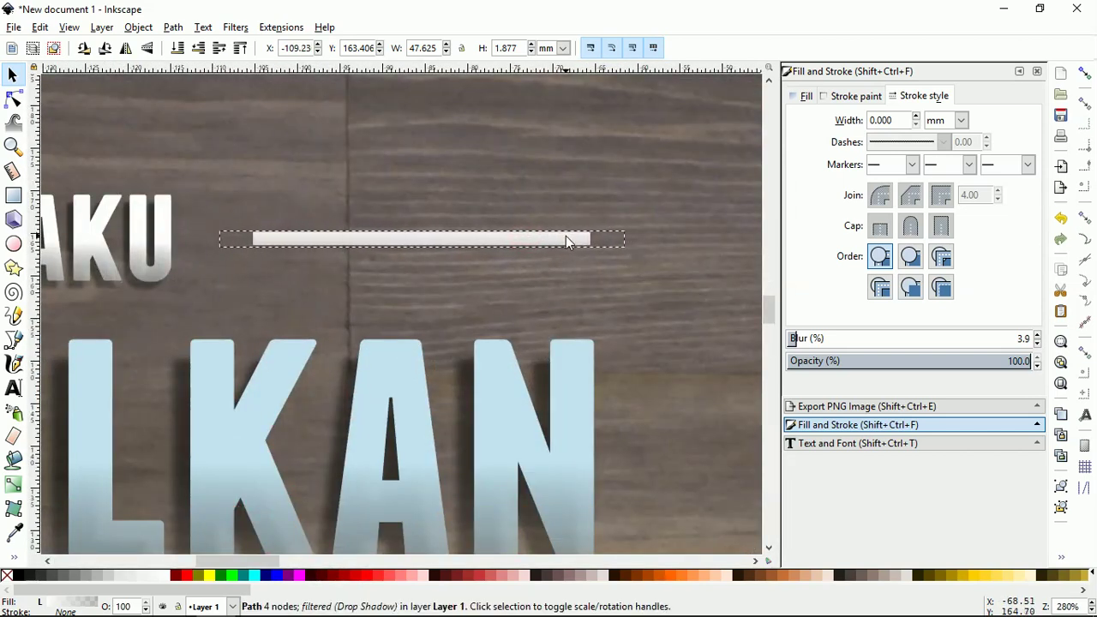
pyautogui.scroll(-2, 588, 320)
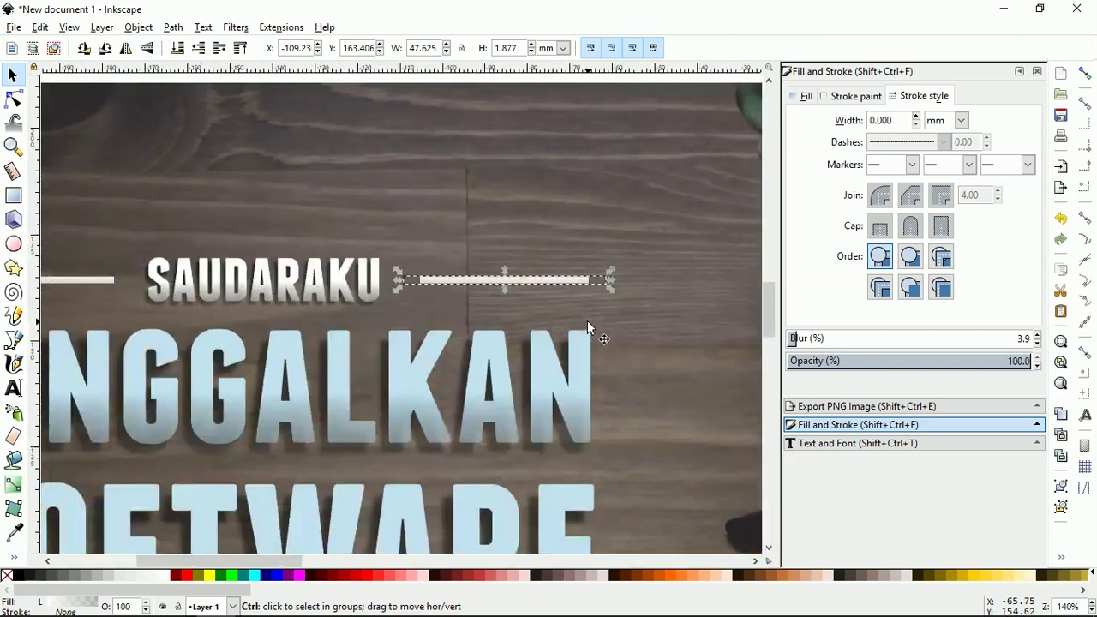
# Step: Shift SAUDARAKU right so it sits centred between the two bars
pyautogui.click(338, 298)
pyautogui.press('Right')
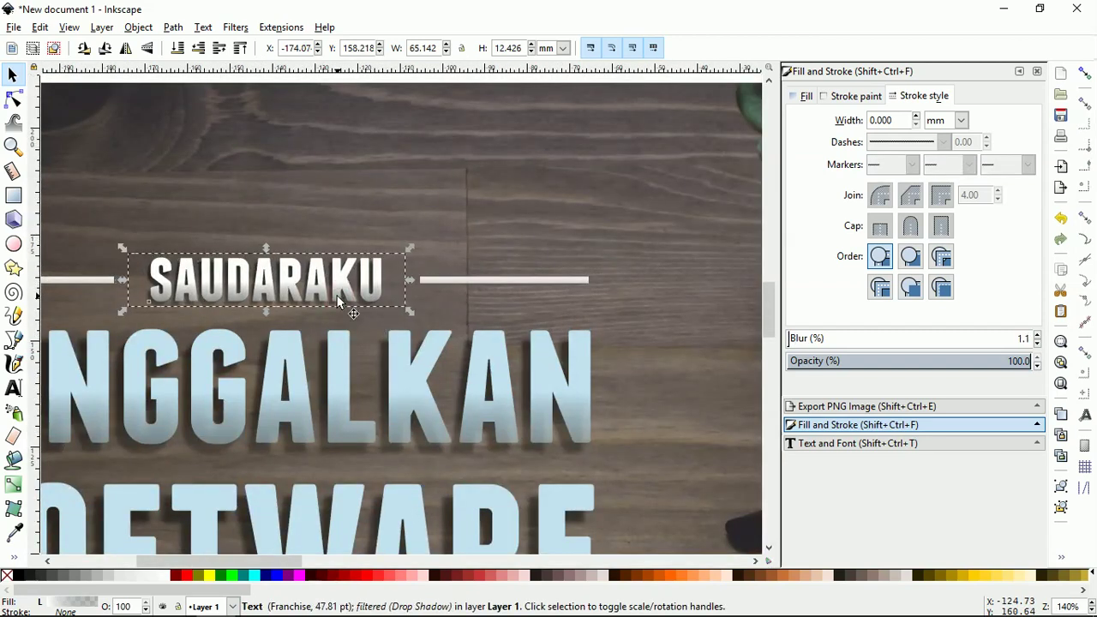
pyautogui.scroll(-4, 425, 262)
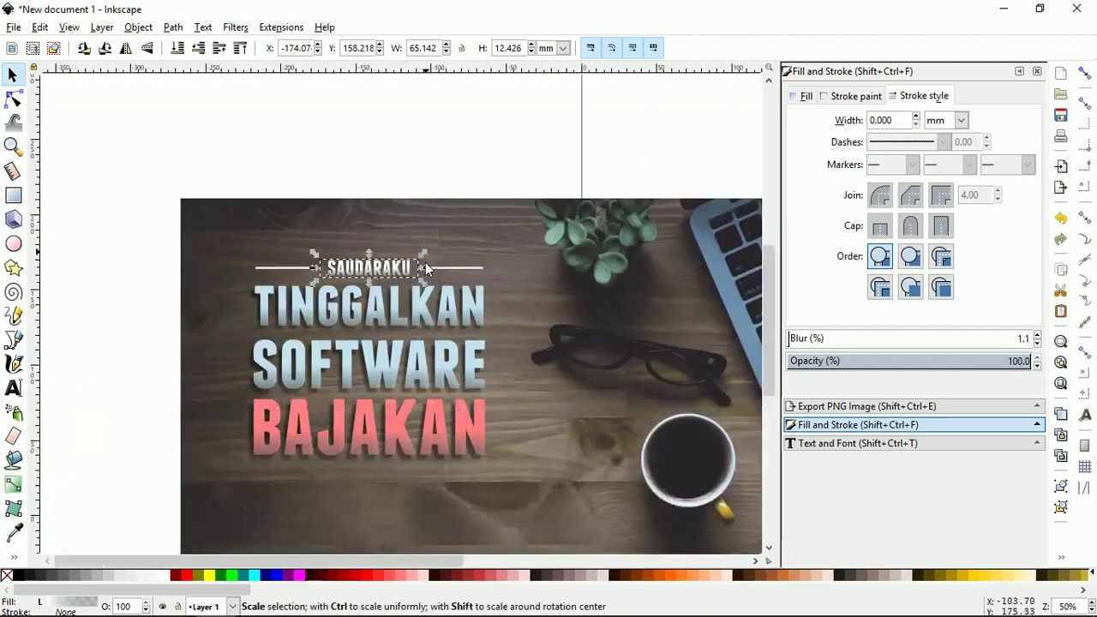
pyautogui.click(408, 144)
pyautogui.scroll(1, 399, 383)
pyautogui.scroll(1, 400, 382)
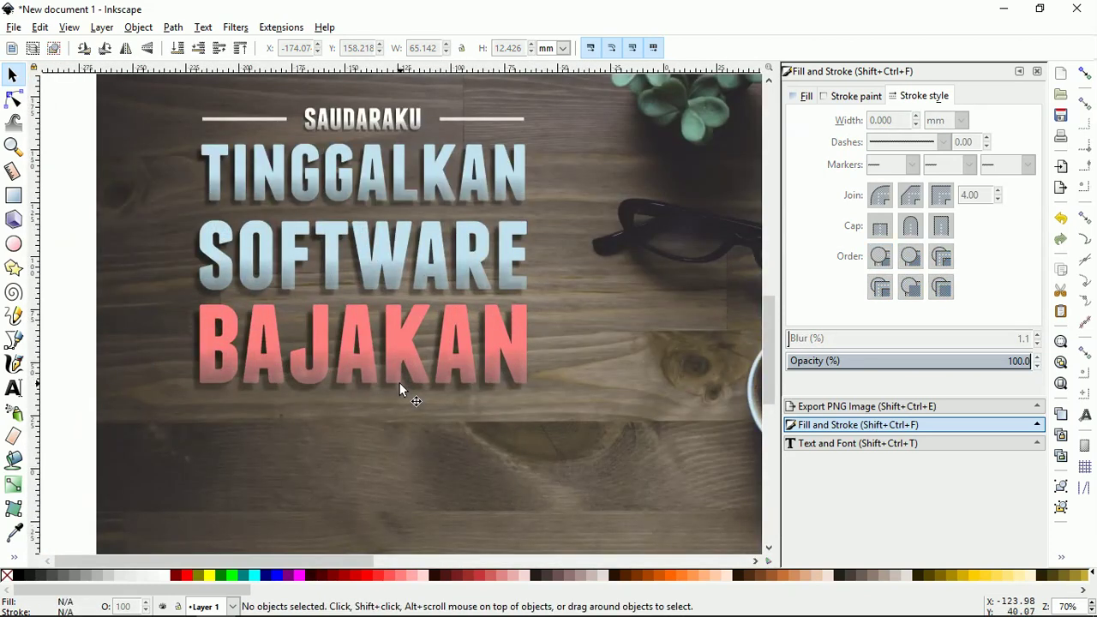
pyautogui.scroll(-1, 387, 388)
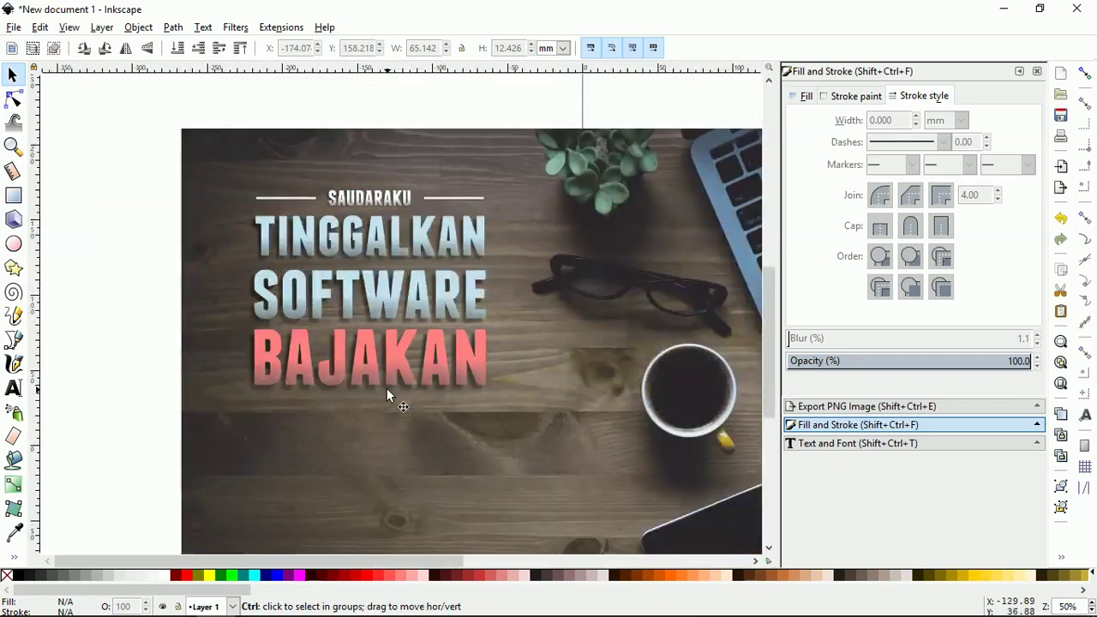
pyautogui.scroll(-1, 369, 379)
pyautogui.scroll(2, 367, 379)
pyautogui.scroll(-1, 367, 379)
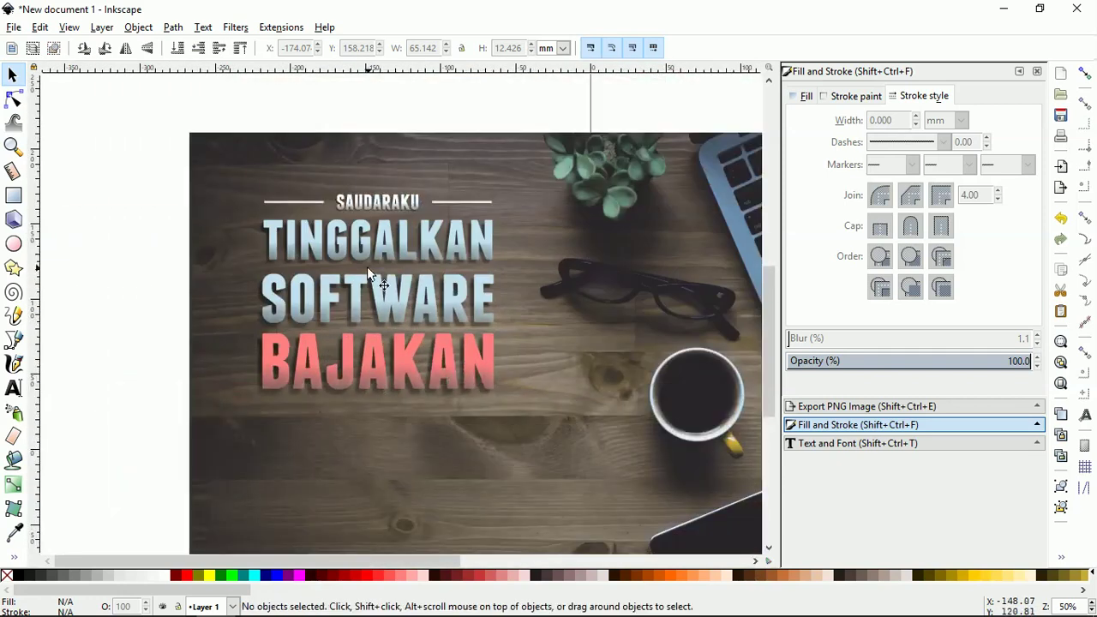
pyautogui.click(373, 202)
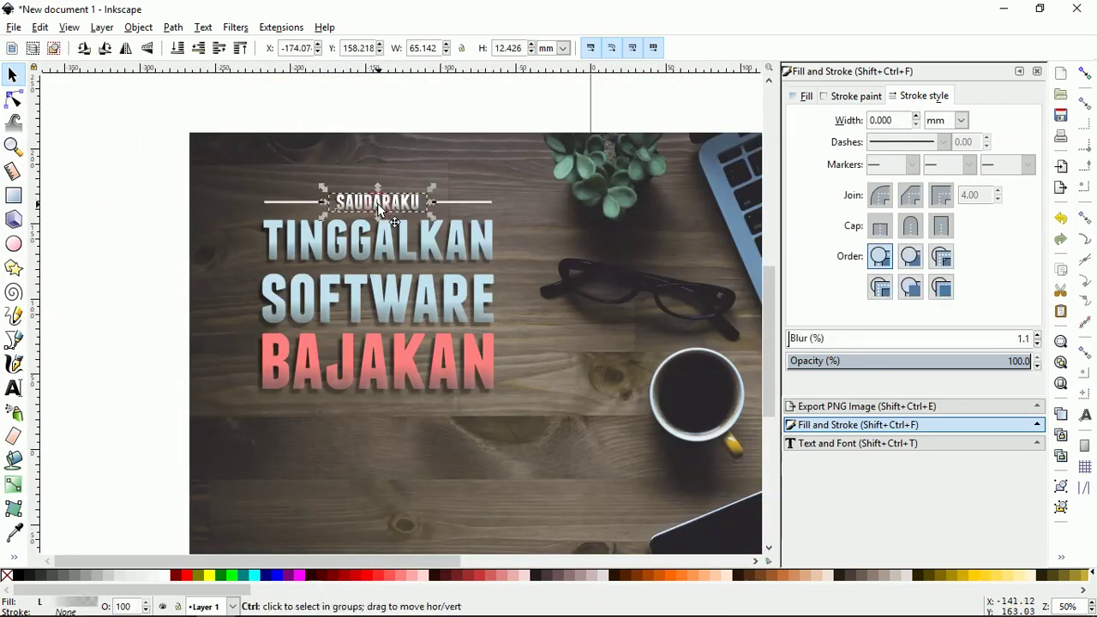
# Step: Type the body line 'Umat Islam berkewajiban untuk senantiasa memenuhi persyaratan mereka' below BAJAKAN
pyautogui.click(12, 388)
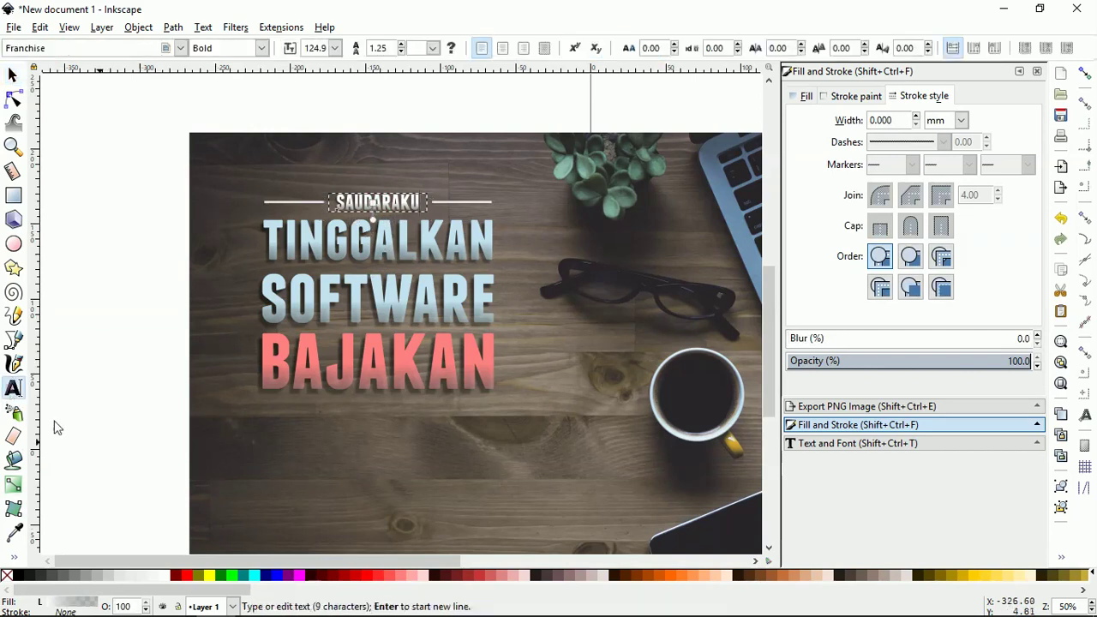
pyautogui.click(251, 441)
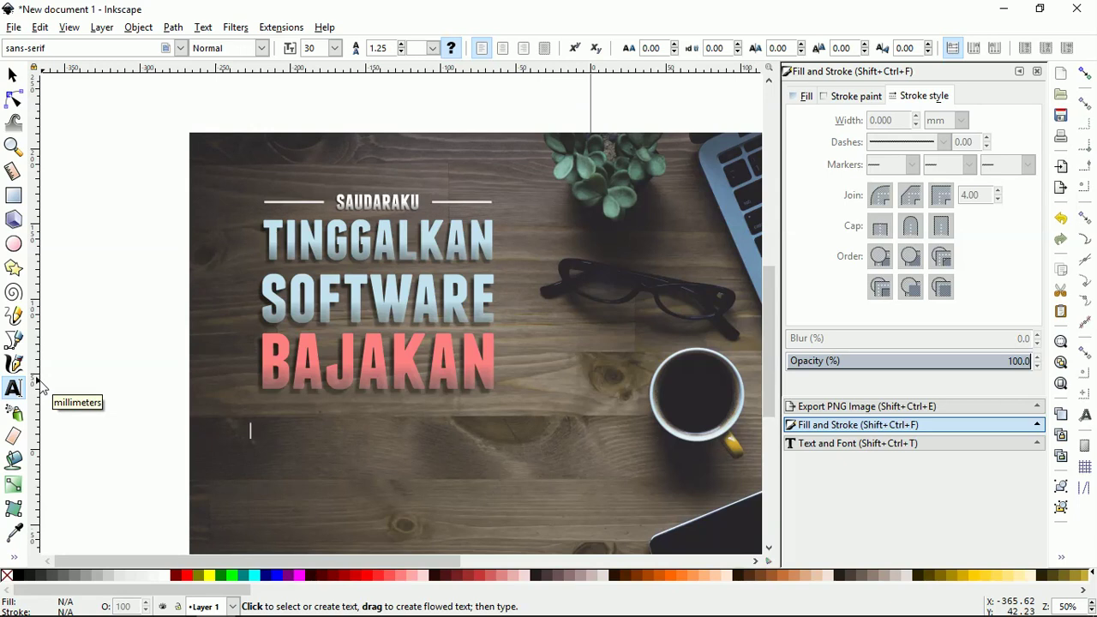
pyautogui.write('Imma')
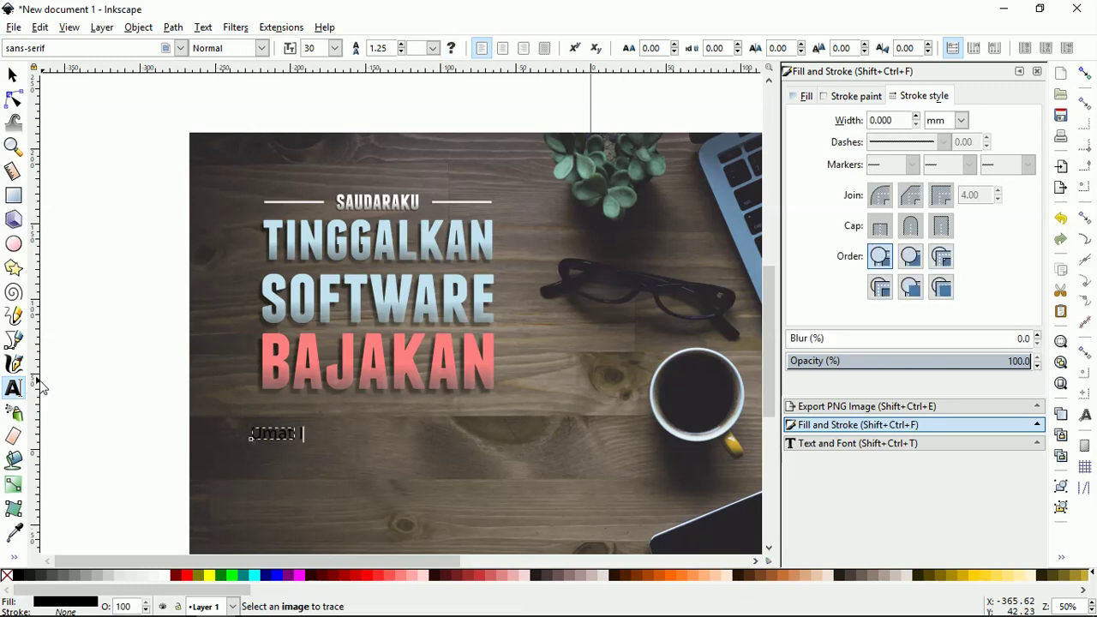
pyautogui.write('slam')
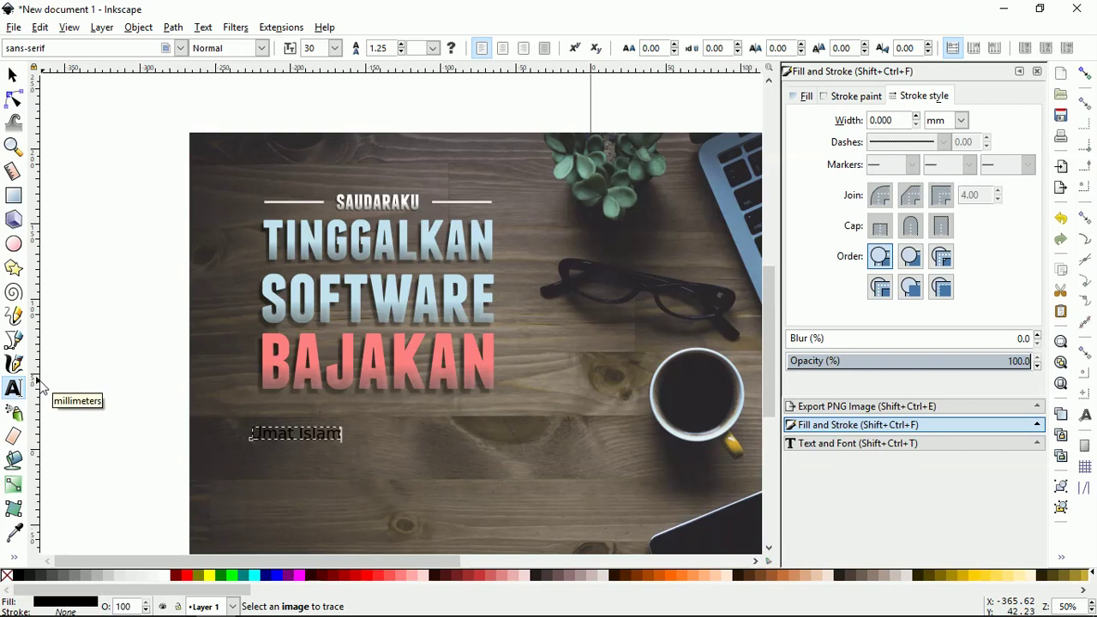
pyautogui.write(' ber')
pyautogui.write('kewajib')
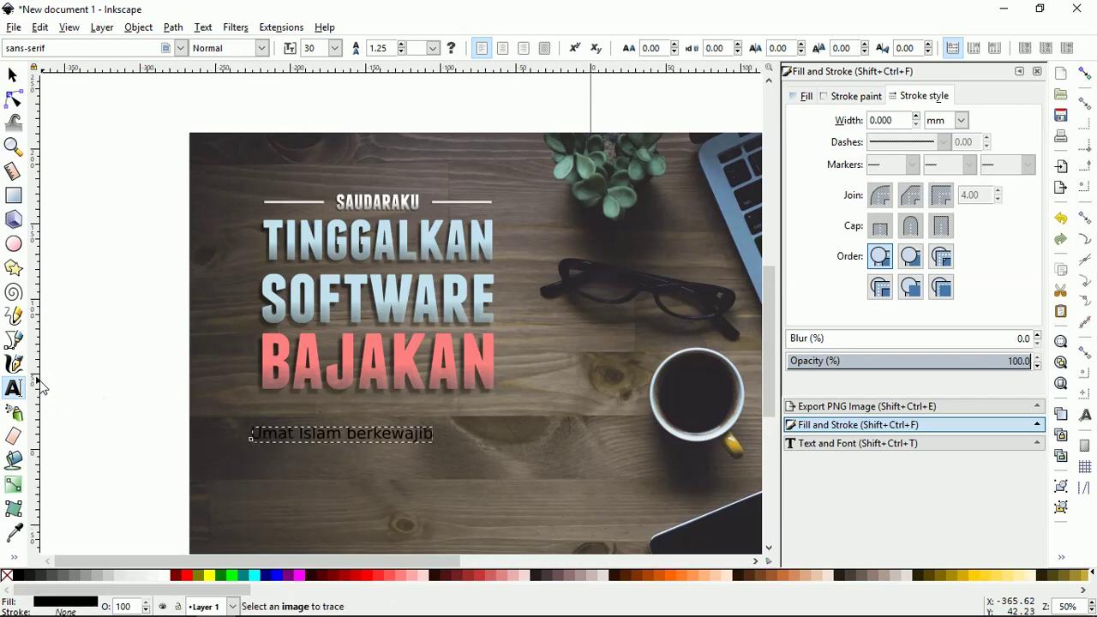
pyautogui.write('an')
pyautogui.press('Return')
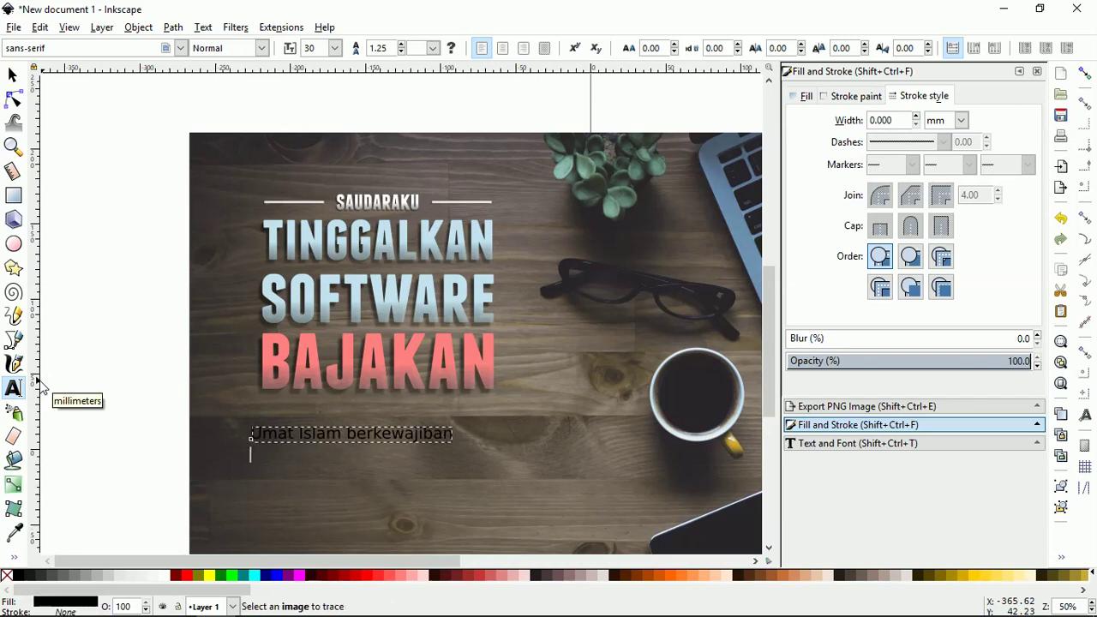
pyautogui.write('meme')
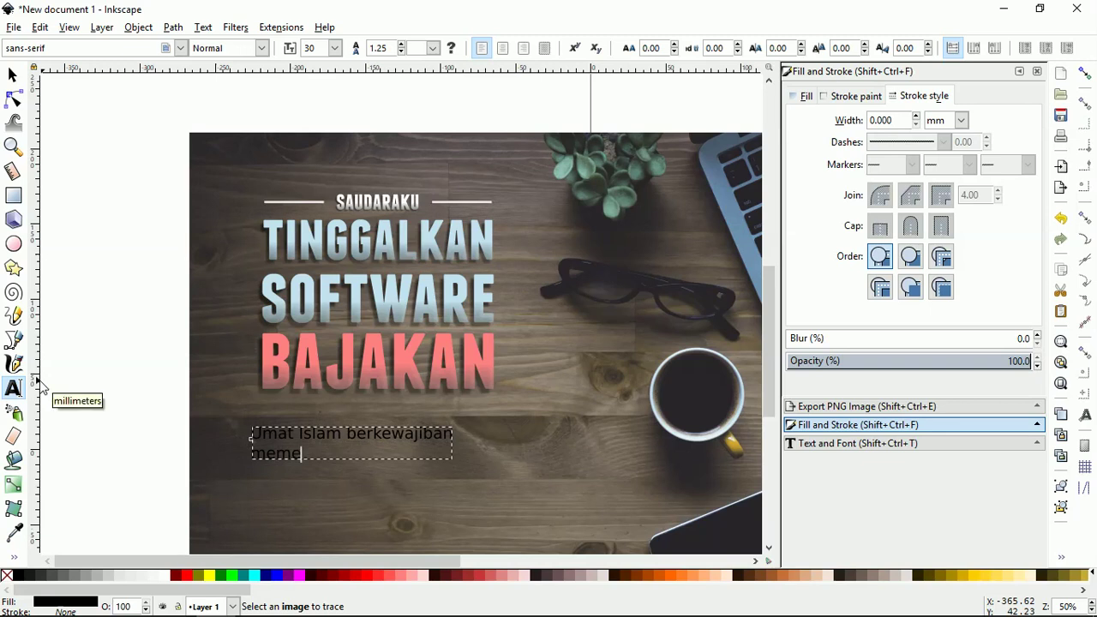
pyautogui.press('BackSpace')
pyautogui.press('BackSpace')
pyautogui.press('BackSpace')
pyautogui.press('BackSpace')
pyautogui.press('BackSpace')
pyautogui.press('BackSpace')
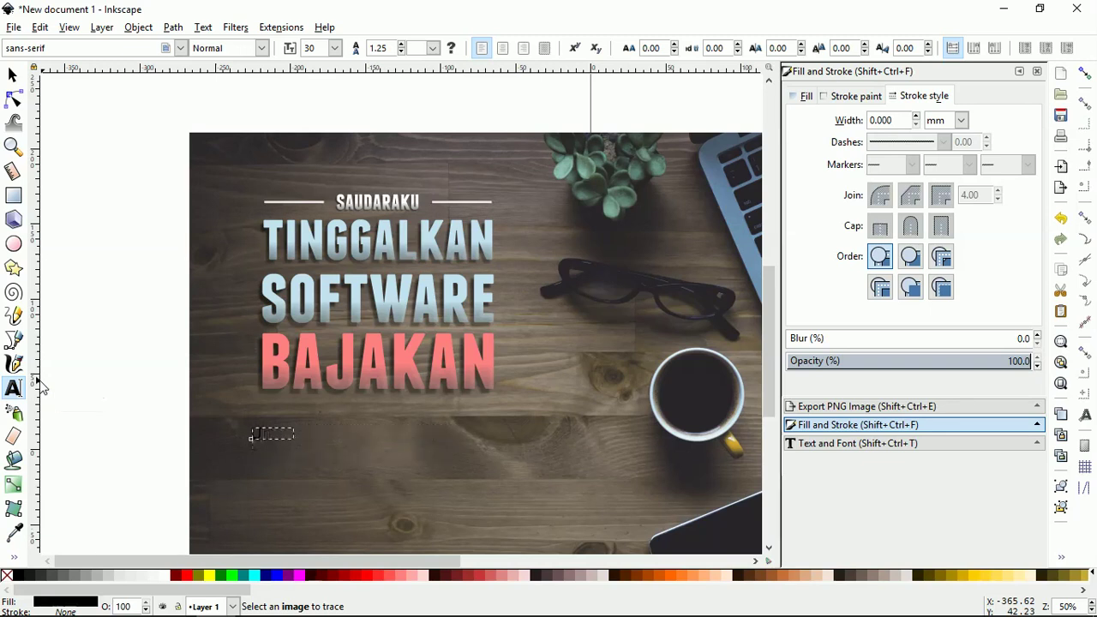
pyautogui.press('BackSpace')
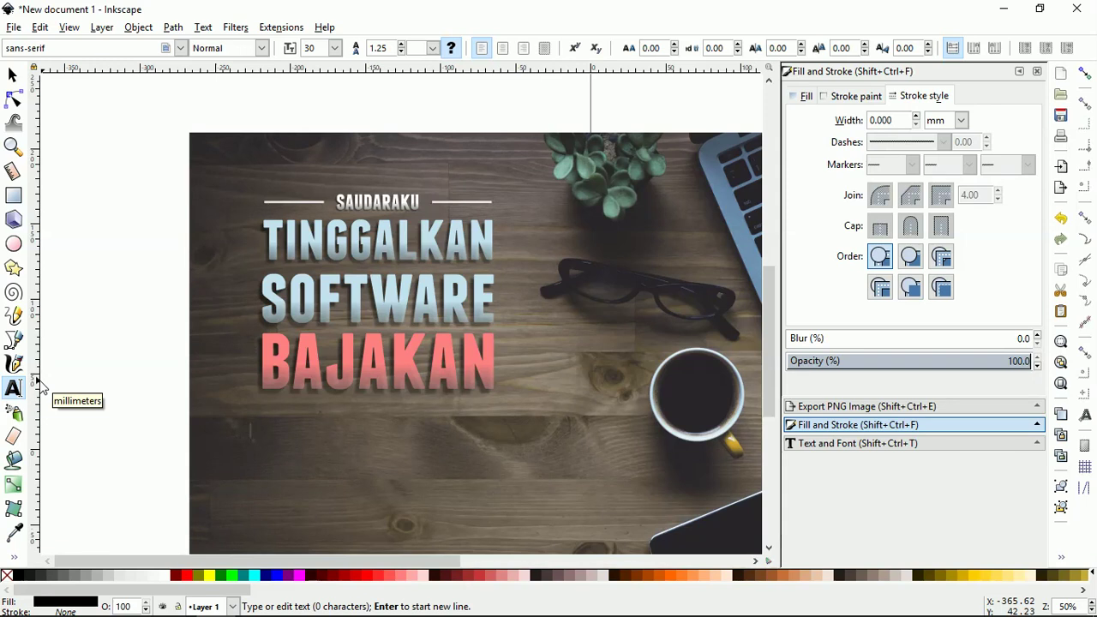
pyautogui.write('Imat')
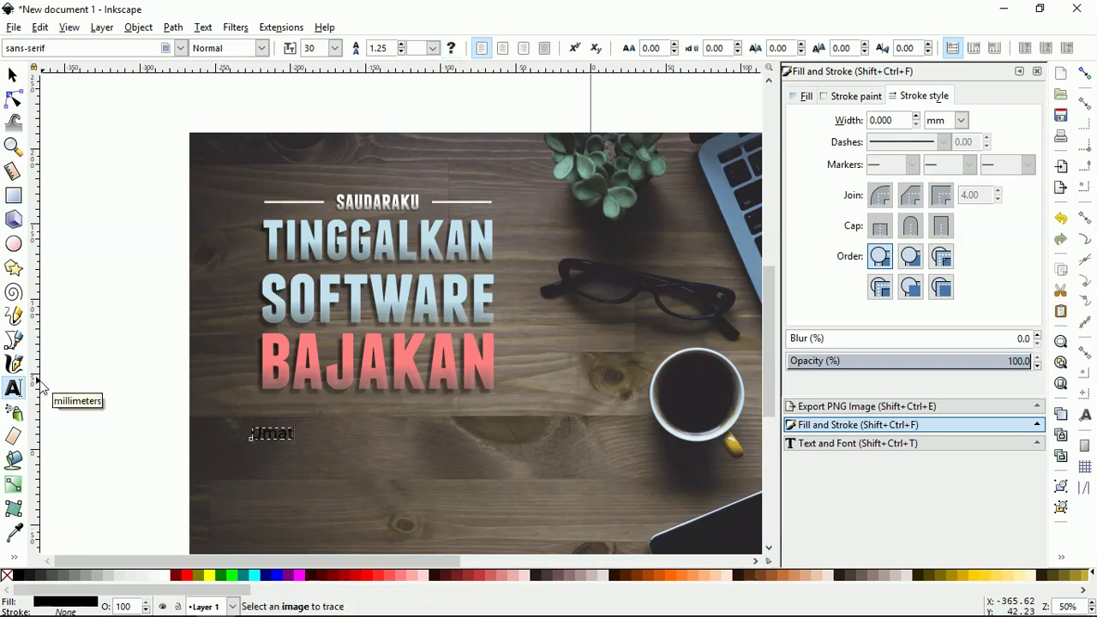
pyautogui.write(' Islam')
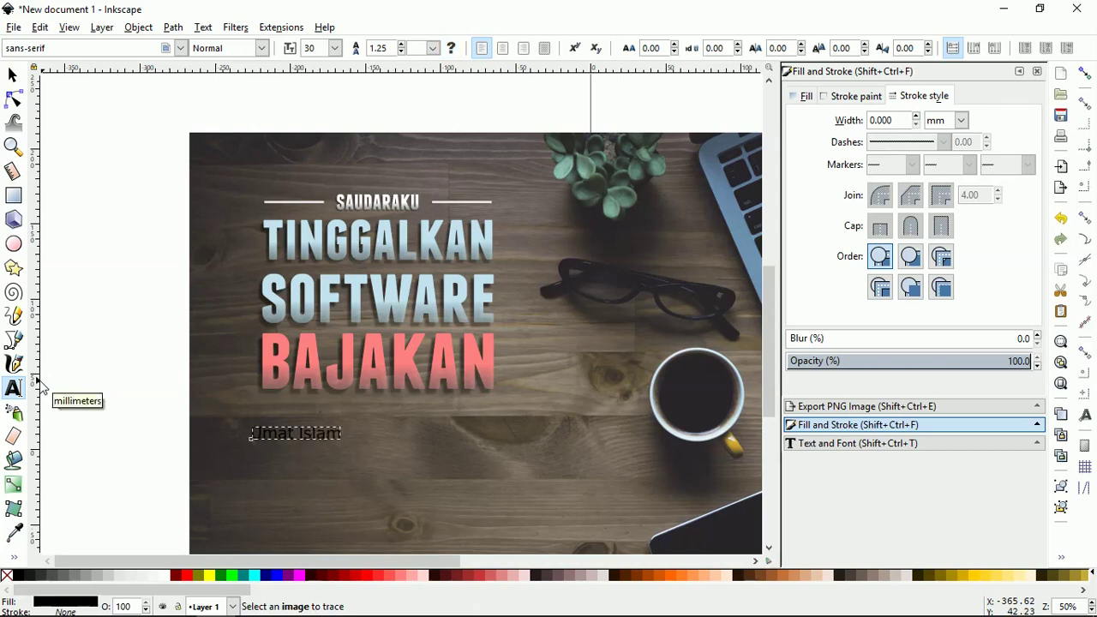
pyautogui.write(' ber')
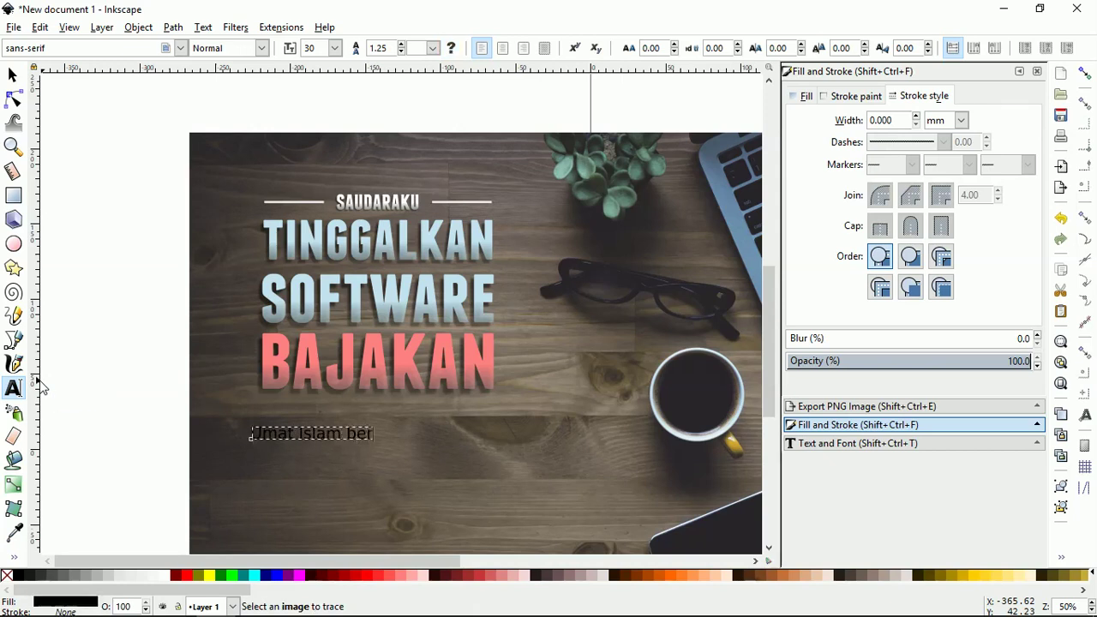
pyautogui.write('kewajiban')
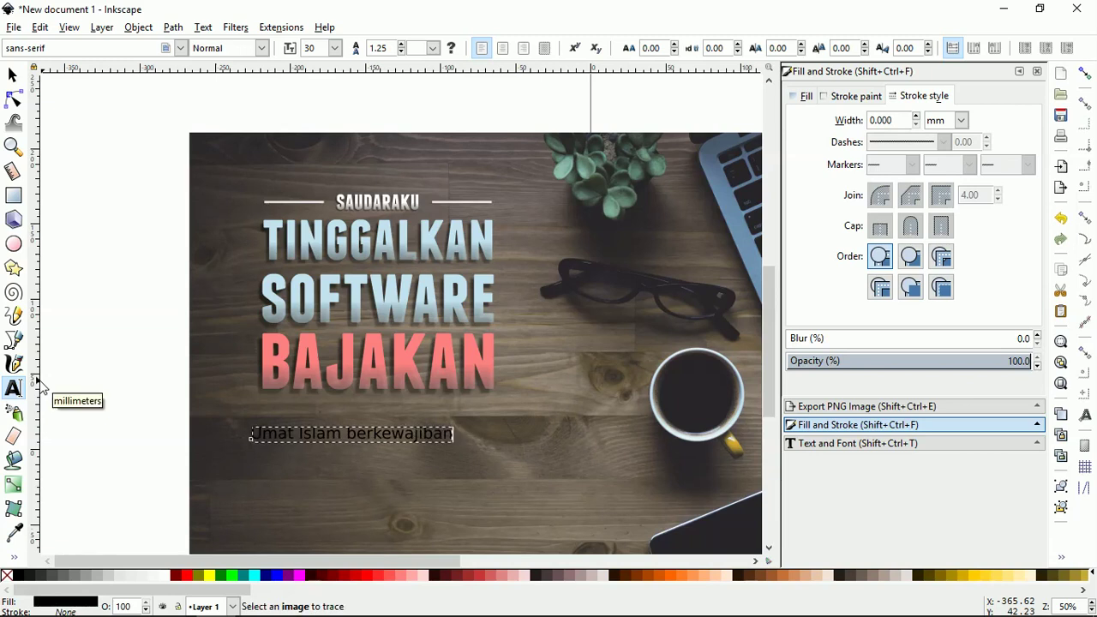
pyautogui.write(' untuk')
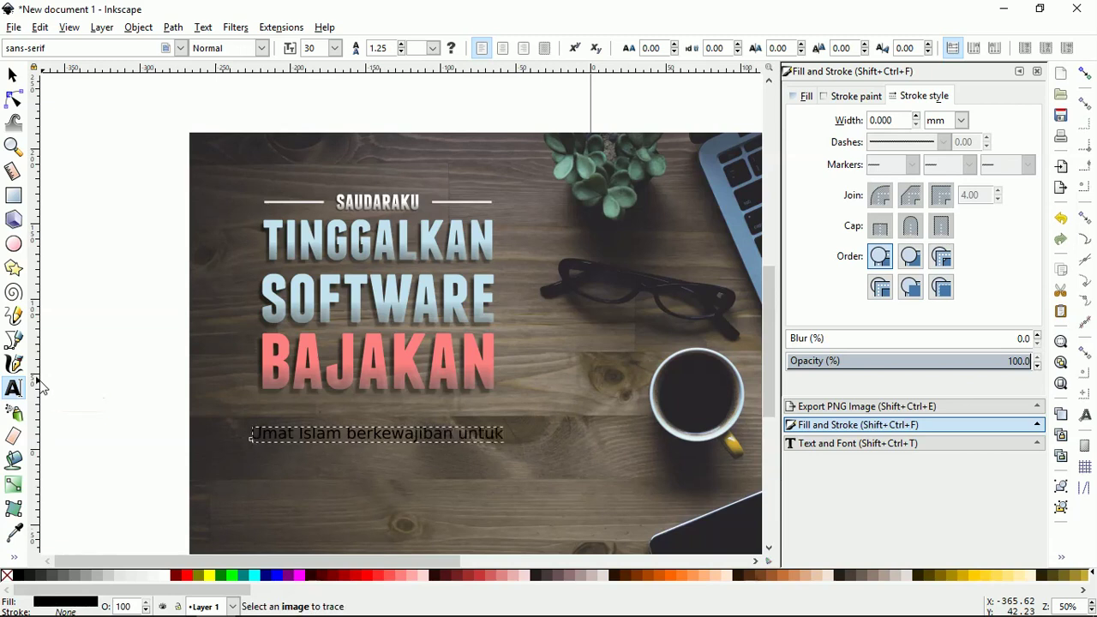
pyautogui.write(' senantias')
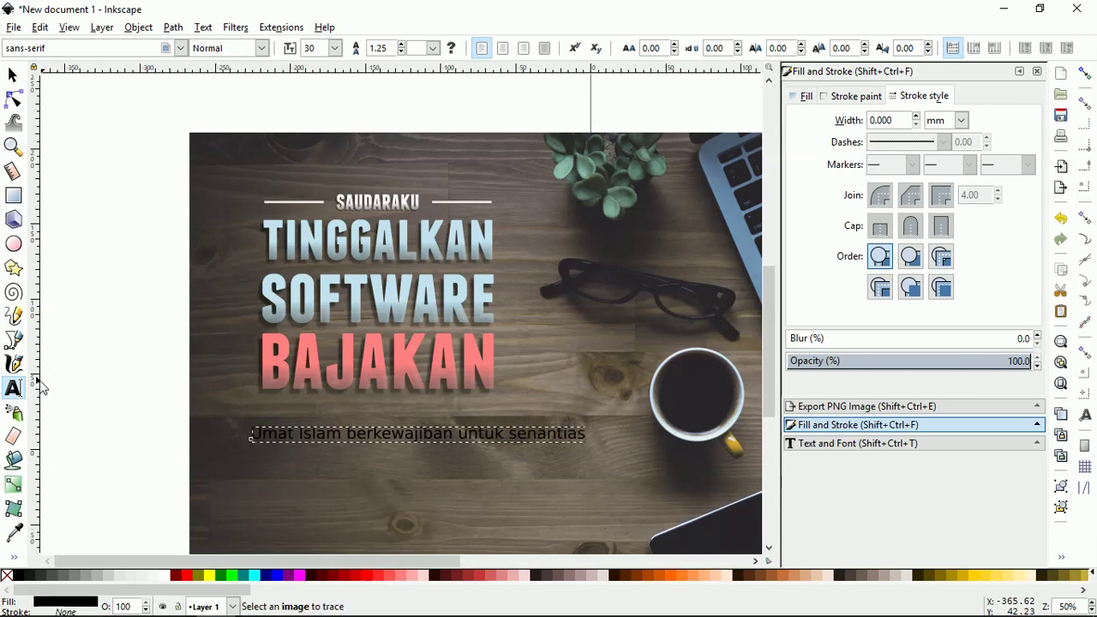
pyautogui.write('a ')
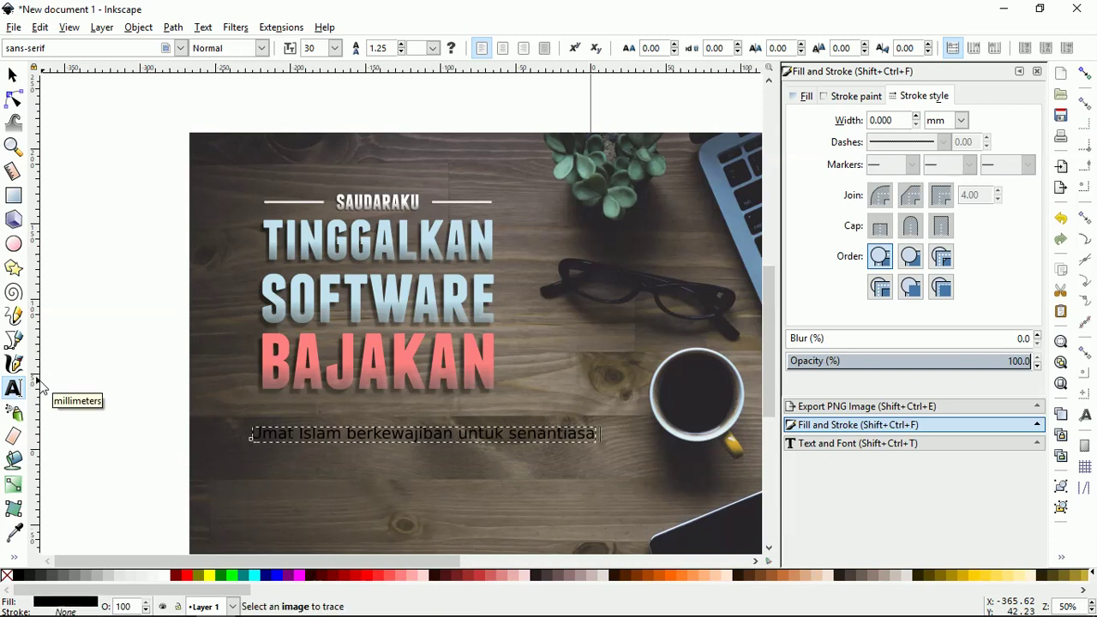
pyautogui.write('memenuhi')
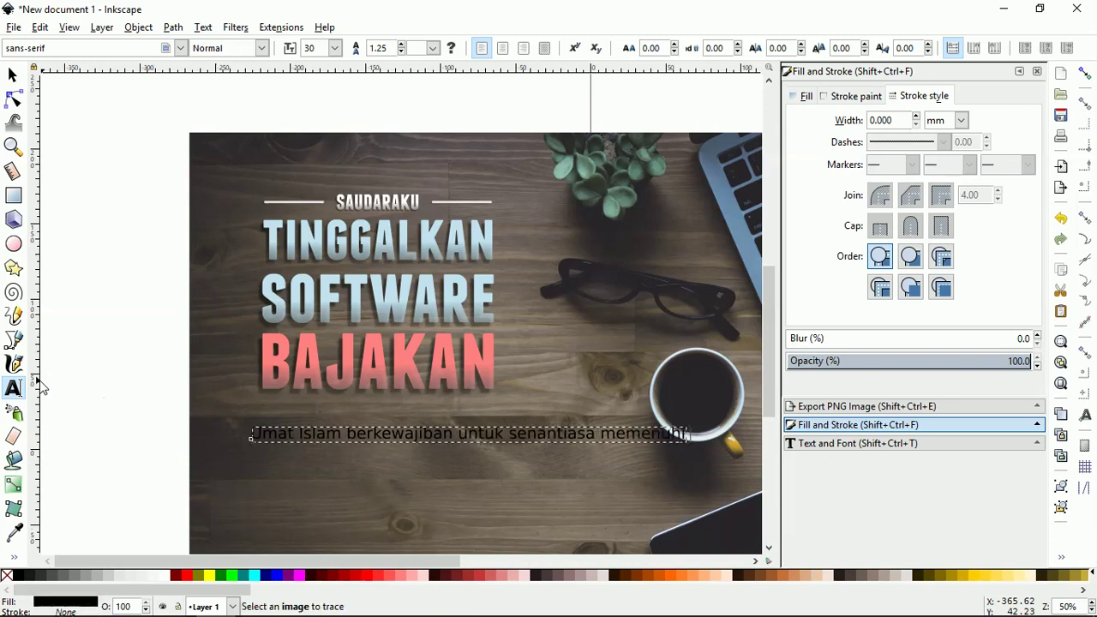
pyautogui.write(' pers')
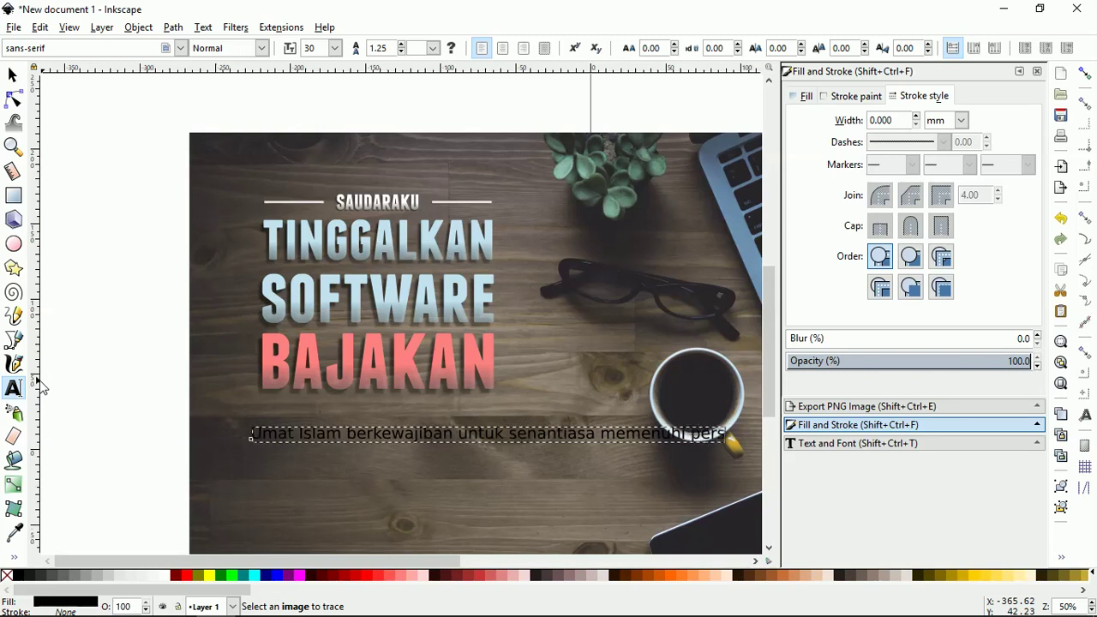
pyautogui.write('yaratan me')
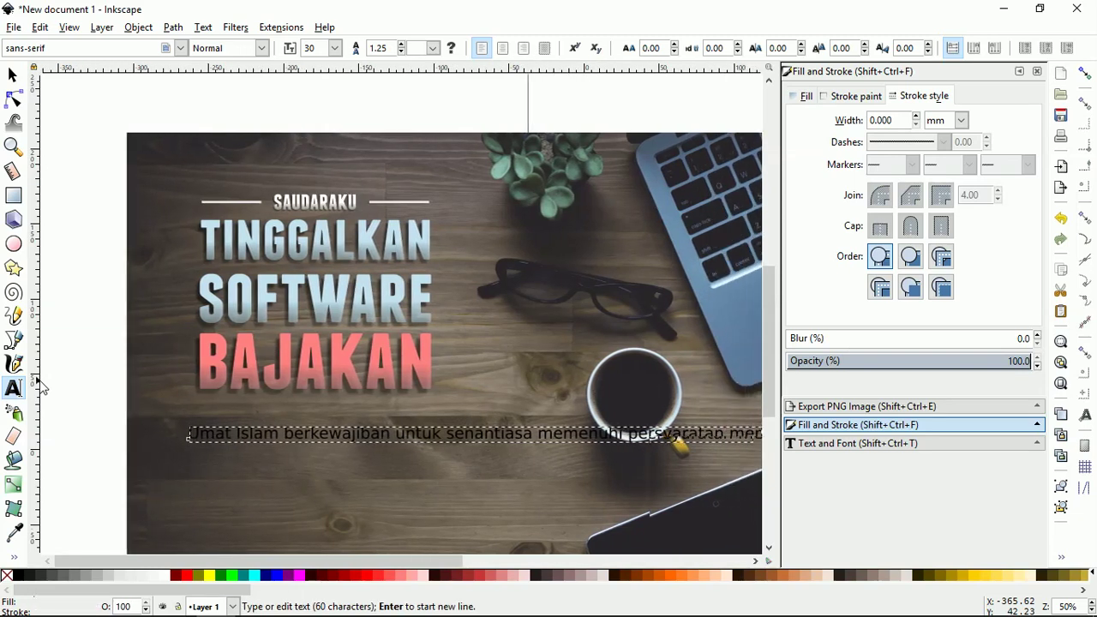
pyautogui.write('reka')
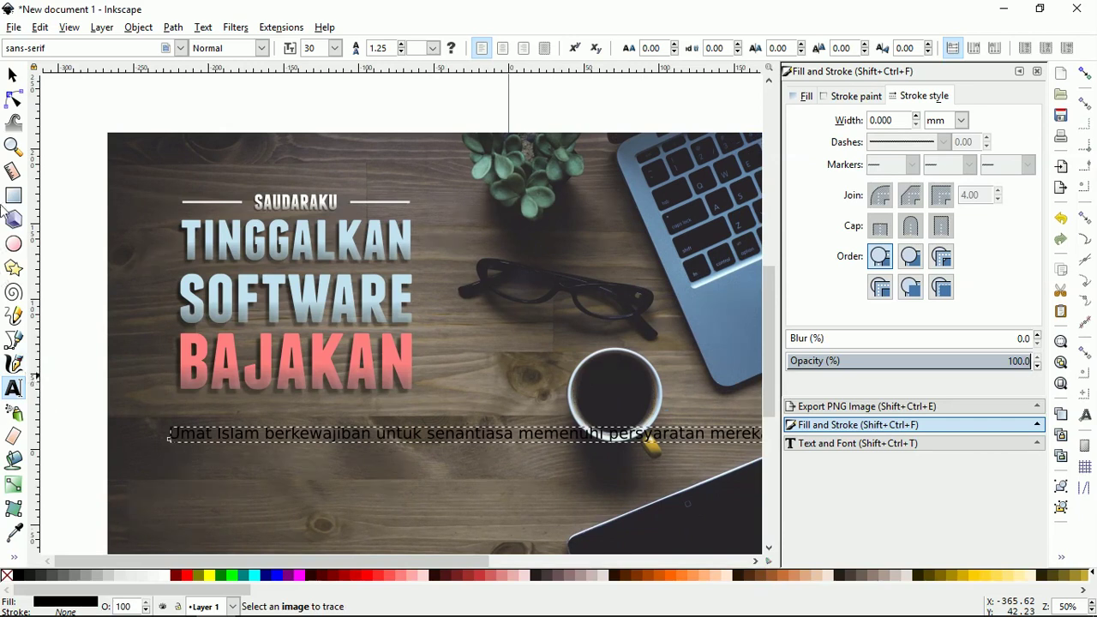
pyautogui.click(13, 75)
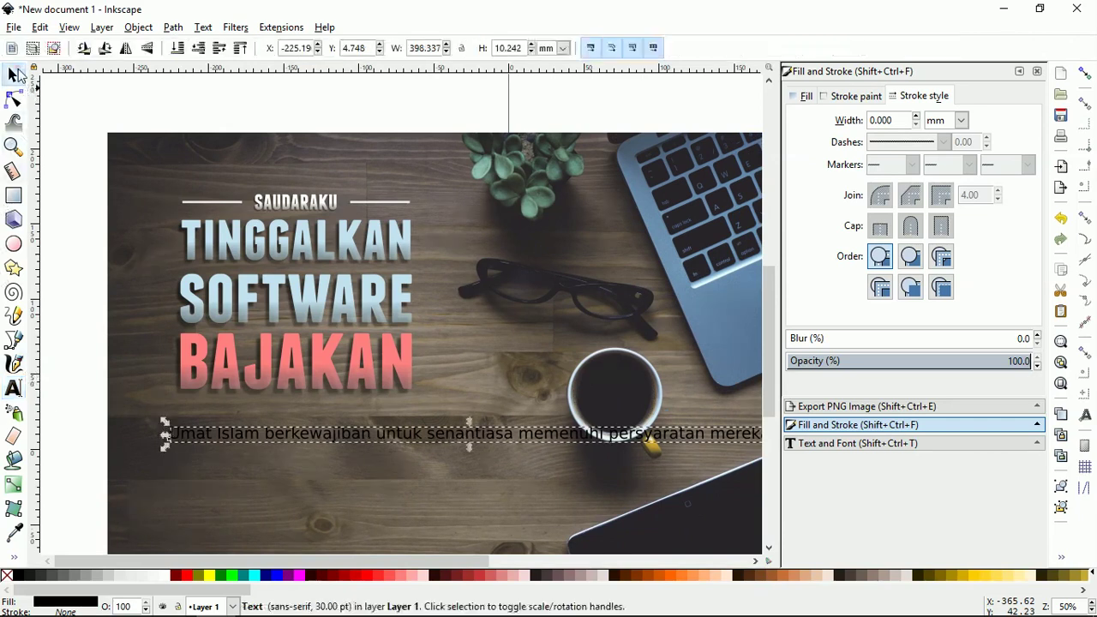
# Step: Split the body text after 'berkewajiban' and before 'memenuhi persyaratan mereka' into three lines
pyautogui.doubleClick(382, 434)
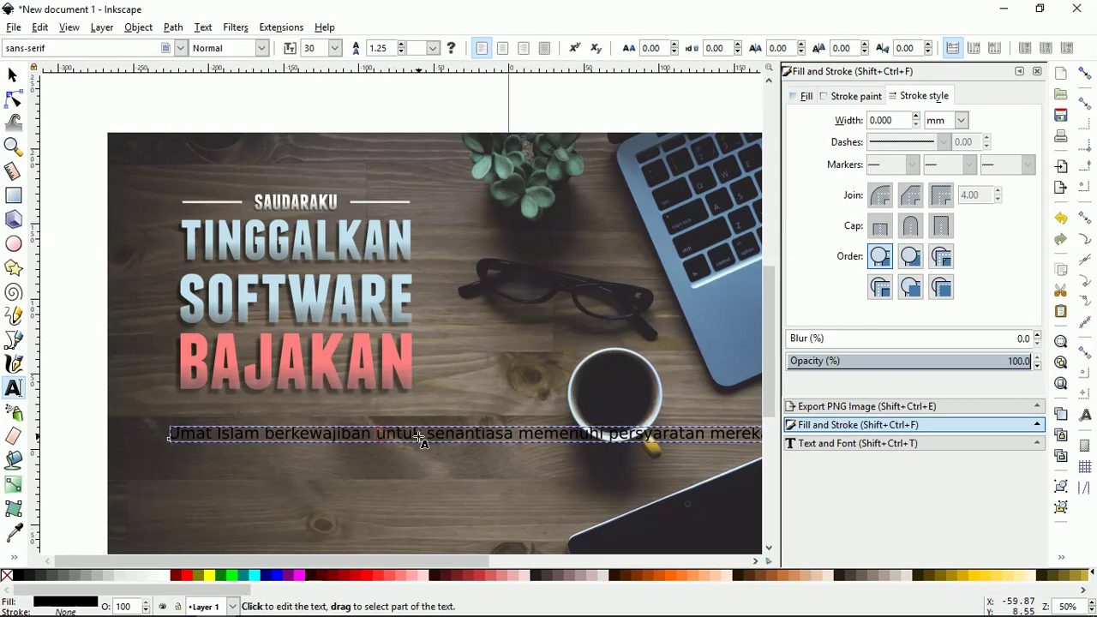
pyautogui.press('Return')
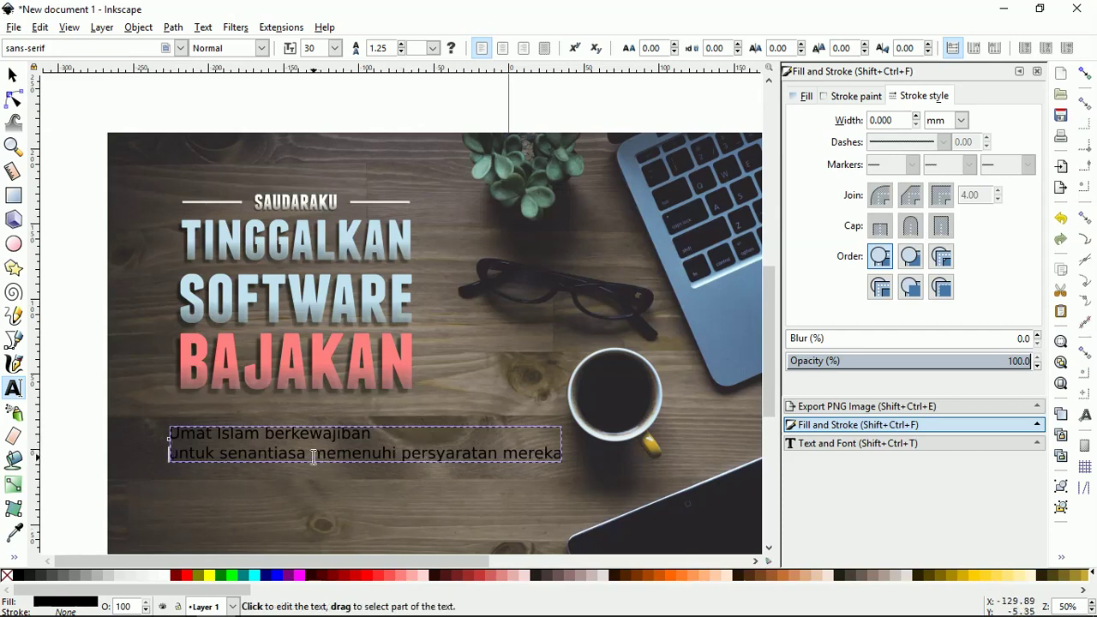
pyautogui.press('Return')
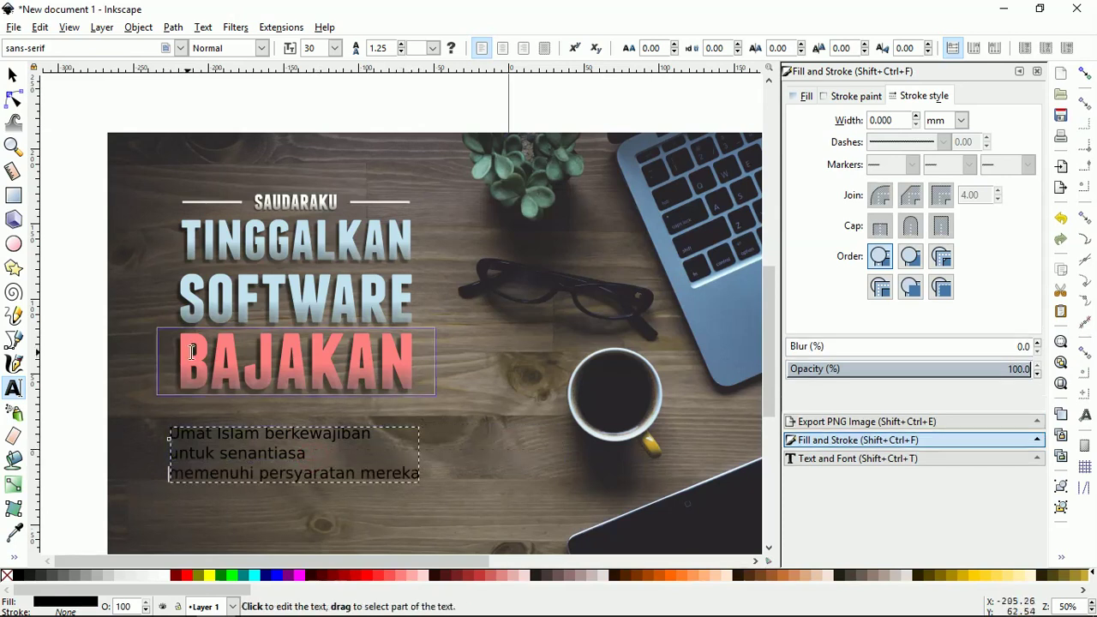
# Step: Centre-align the paragraph lines and move the paragraph just beneath BAJAKAN
pyautogui.hotkey('ctrl', 'a')
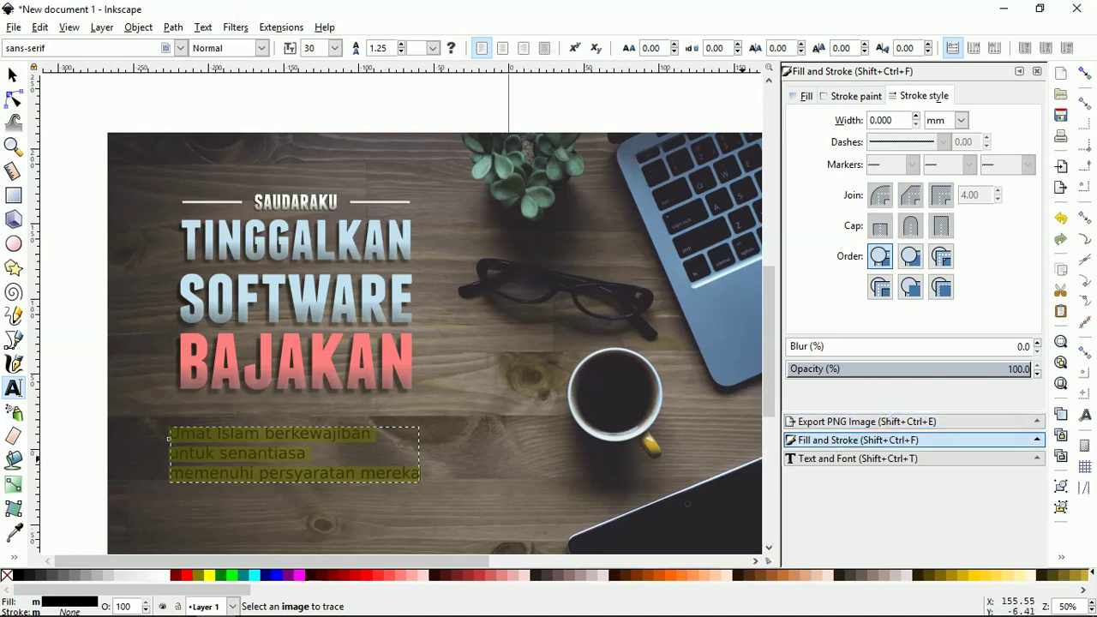
pyautogui.click(924, 458)
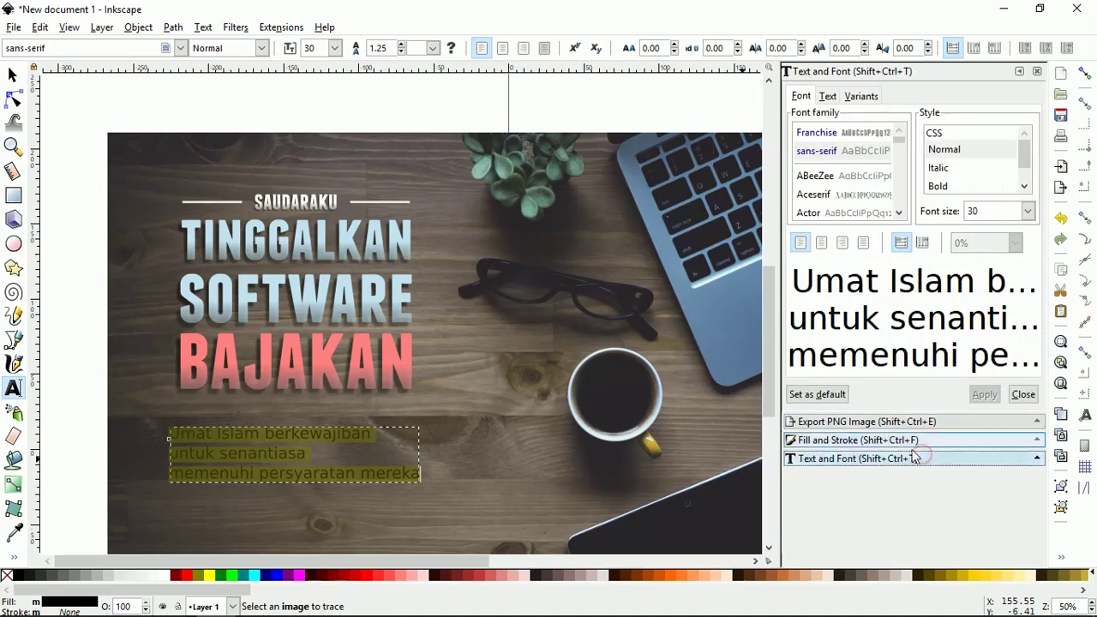
pyautogui.click(820, 243)
pyautogui.click(985, 394)
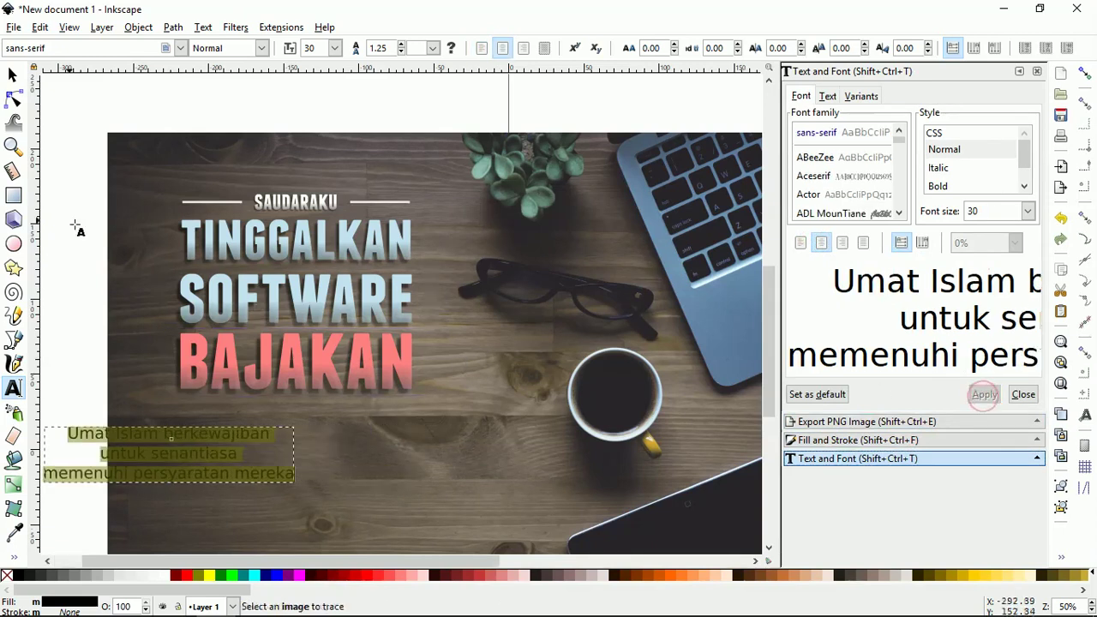
pyautogui.click(13, 75)
pyautogui.moveTo(202, 433)
pyautogui.mouseDown()
pyautogui.moveTo(252, 440)
pyautogui.moveTo(339, 416)
pyautogui.mouseUp()
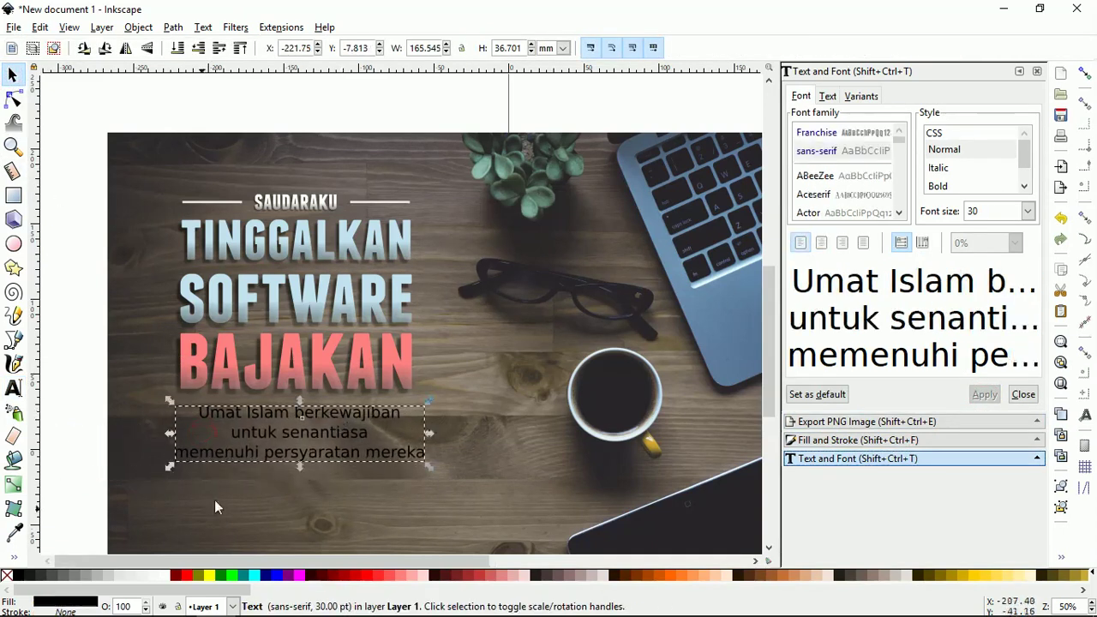
# Step: Make the paragraph white and pick the Aller font after previewing several others
pyautogui.click(163, 575)
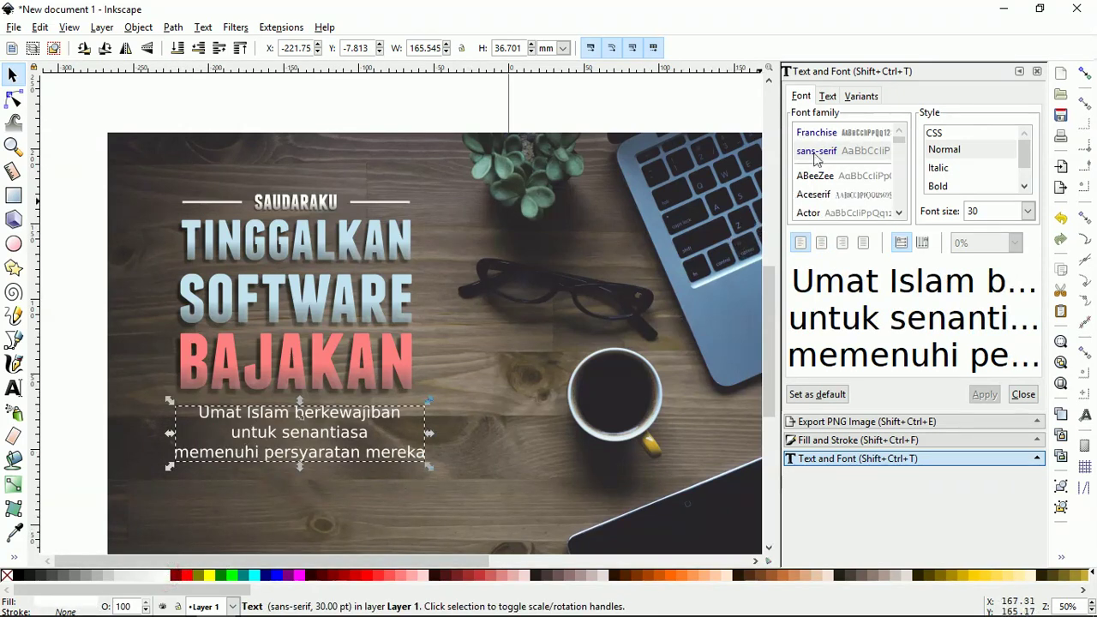
pyautogui.click(843, 133)
pyautogui.click(845, 151)
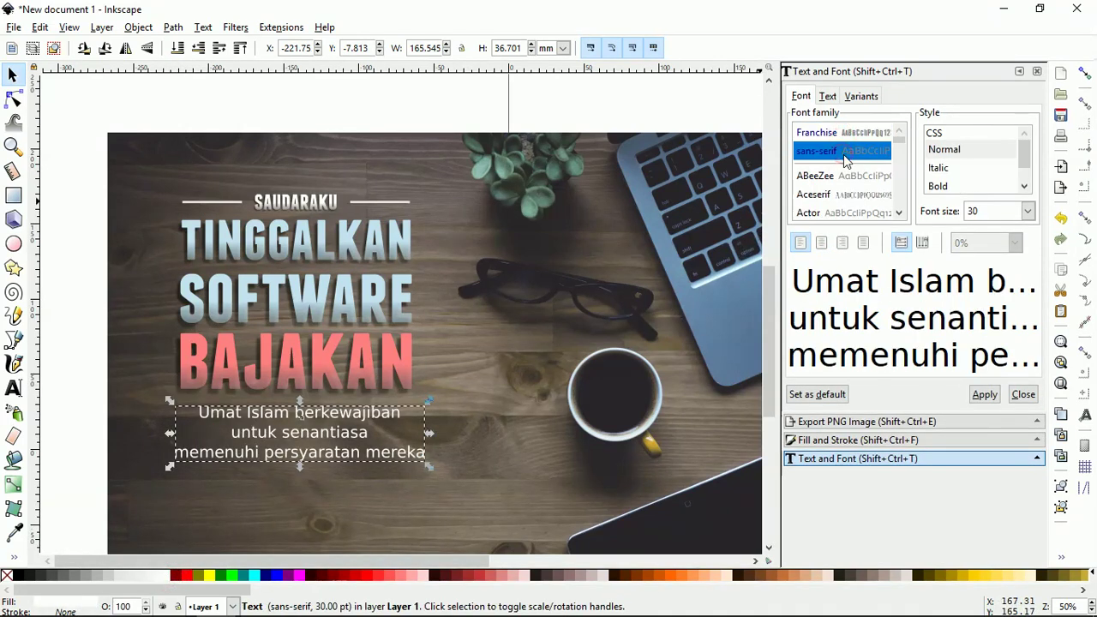
pyautogui.click(849, 176)
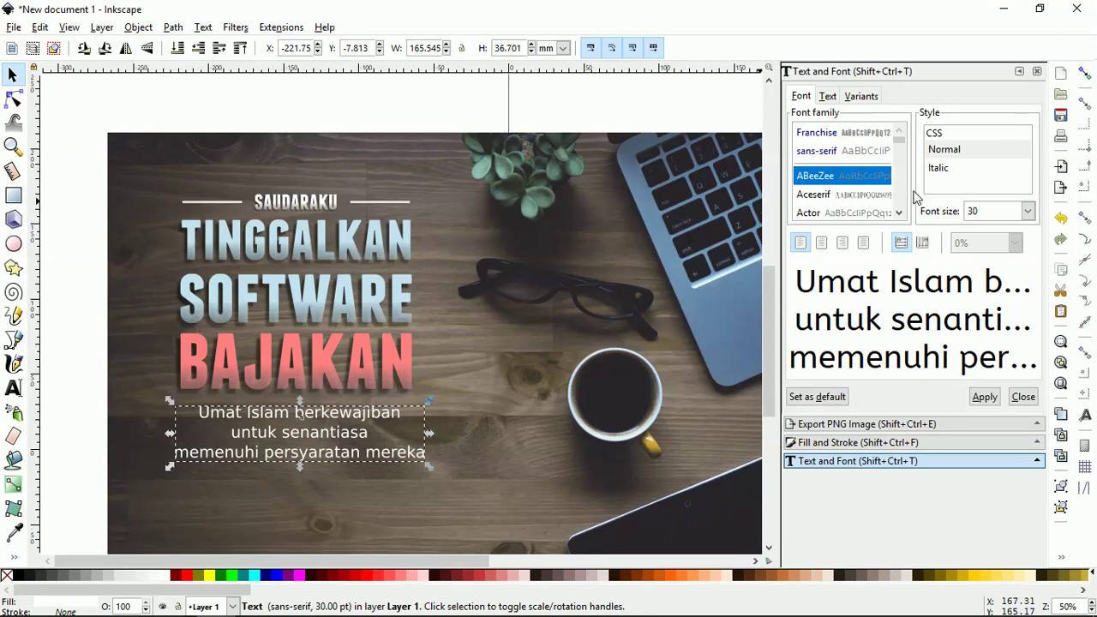
pyautogui.click(839, 196)
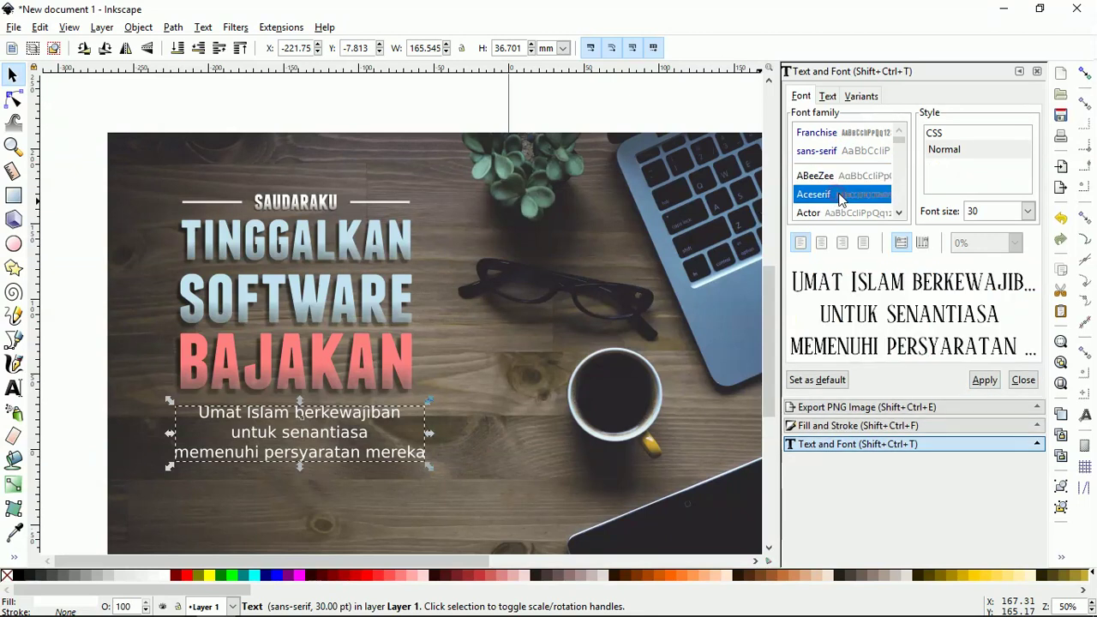
pyautogui.press('Down')
pyautogui.press('Down')
pyautogui.press('Up')
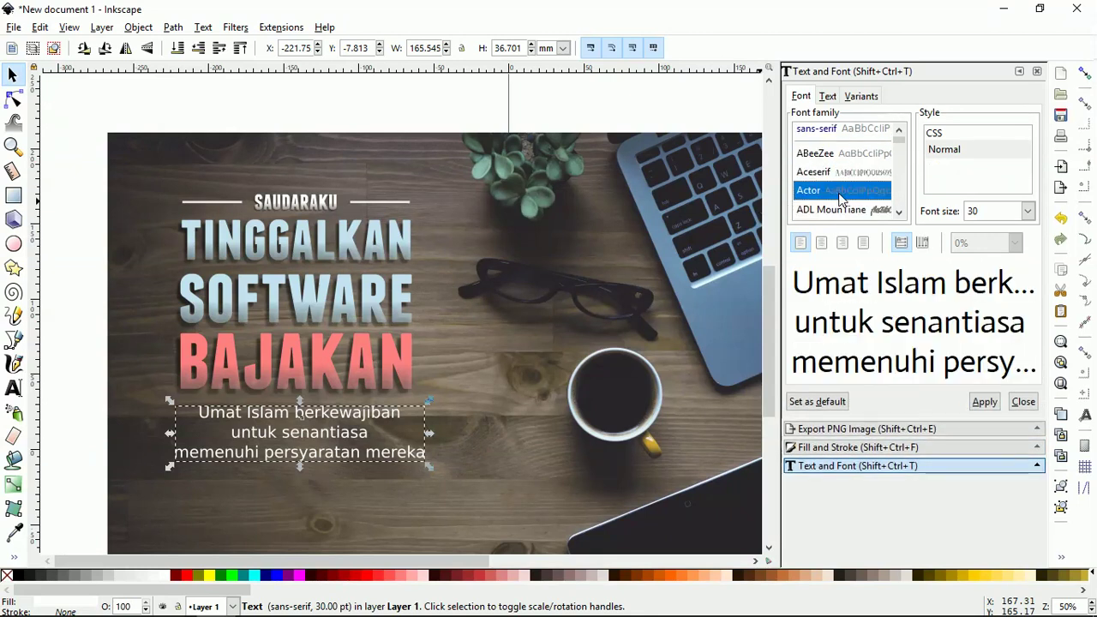
pyautogui.press('Down')
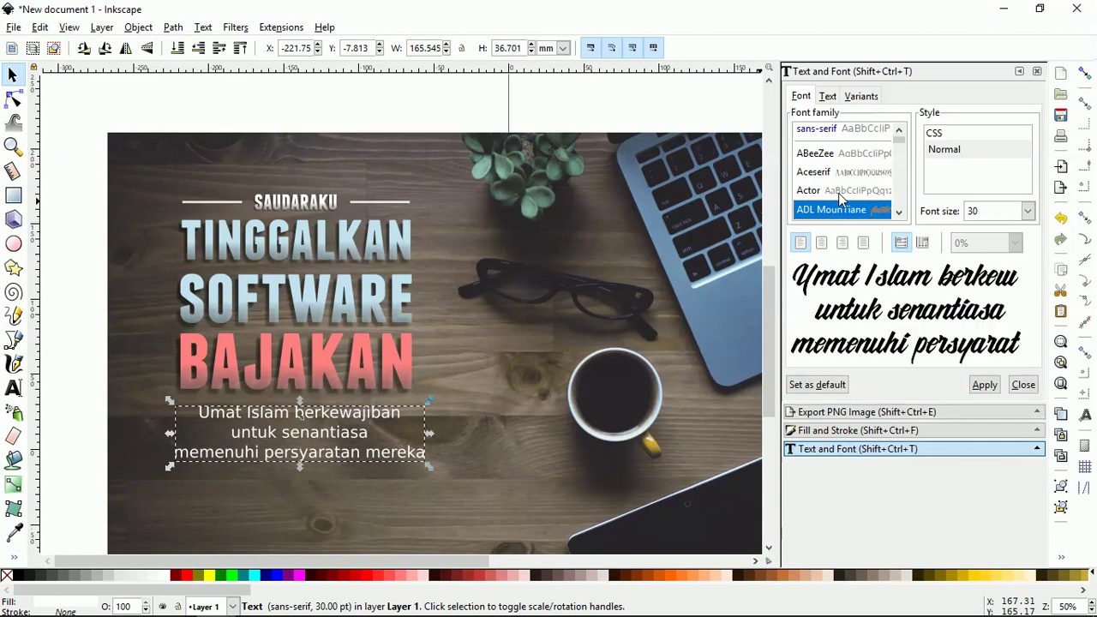
pyautogui.press('Down')
pyautogui.press('Down')
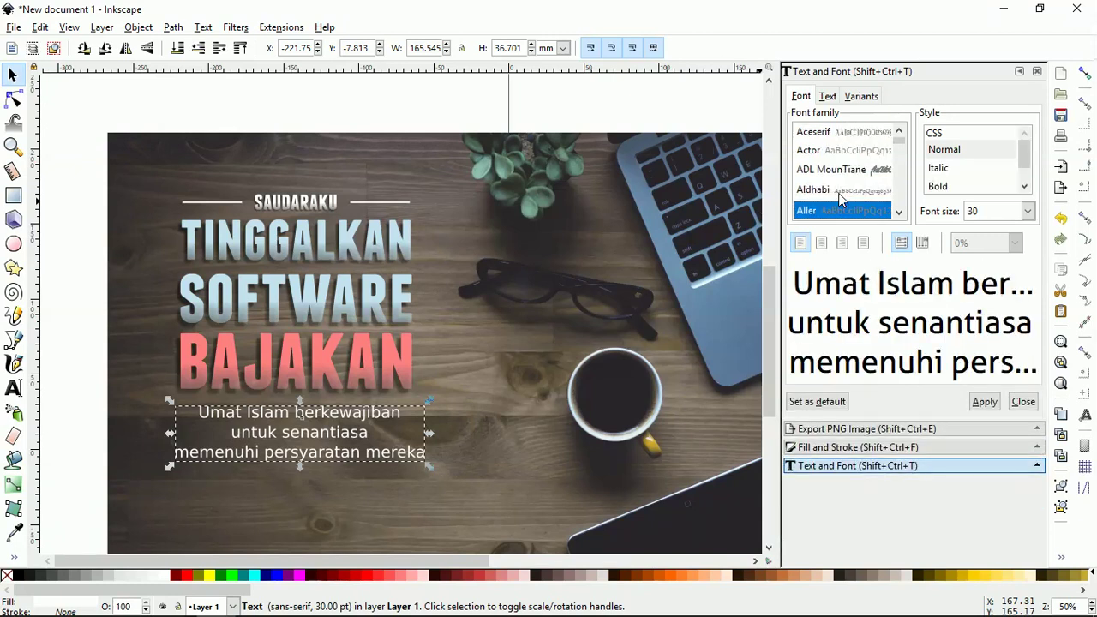
# Step: Apply Aller in Bold style and keep the paragraph centred
pyautogui.click(939, 186)
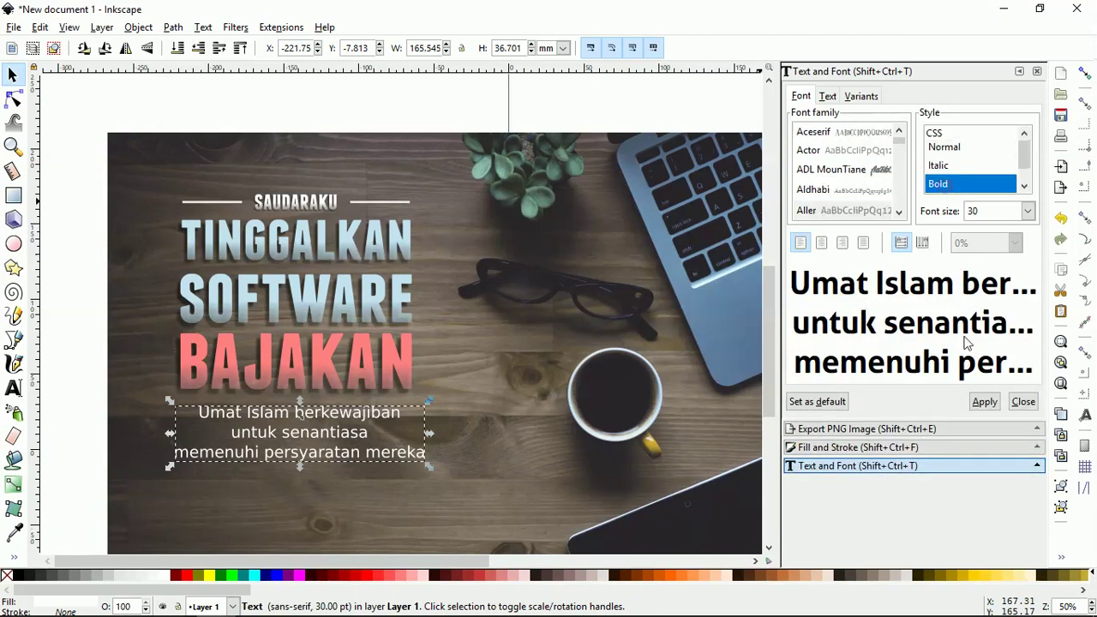
pyautogui.click(984, 401)
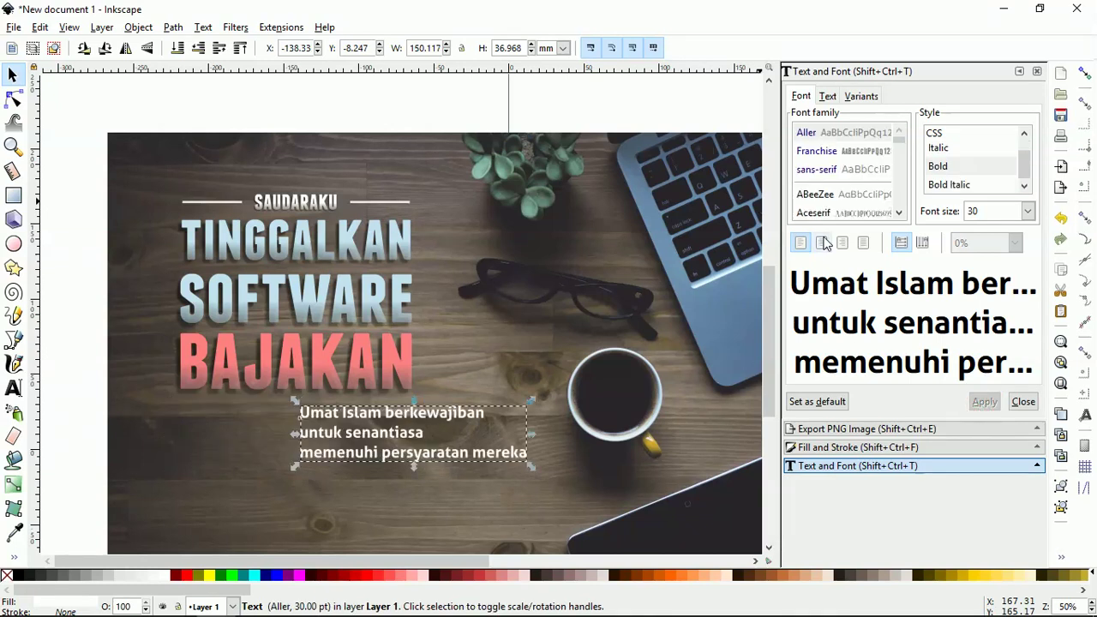
pyautogui.click(821, 242)
# Step: Re-apply centring and tighten the paragraph's letter spacing slightly
pyautogui.click(995, 403)
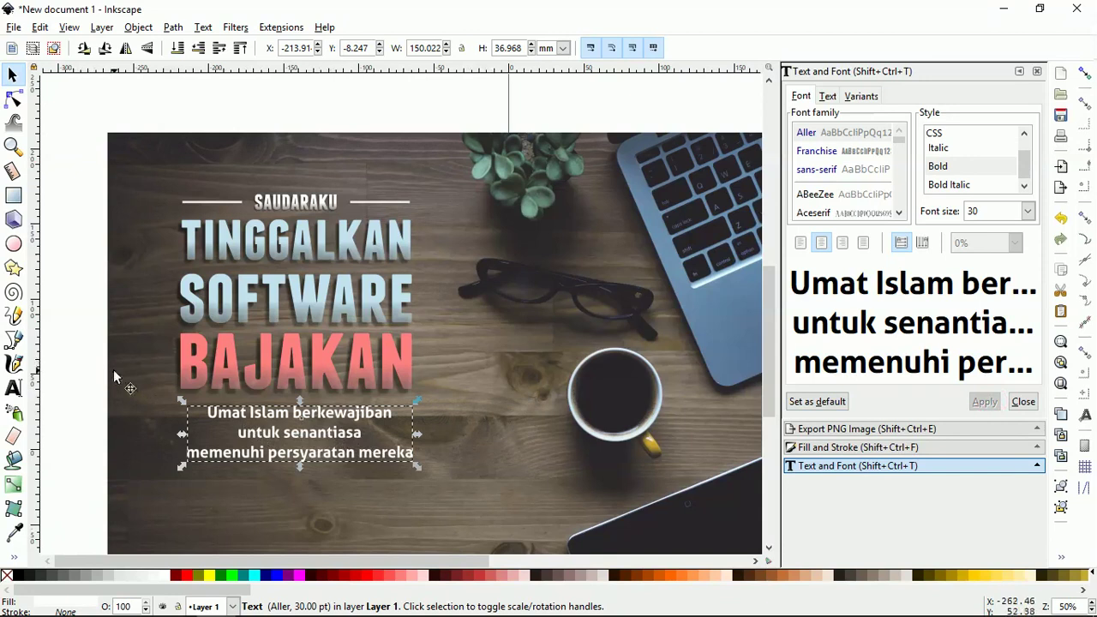
pyautogui.doubleClick(243, 411)
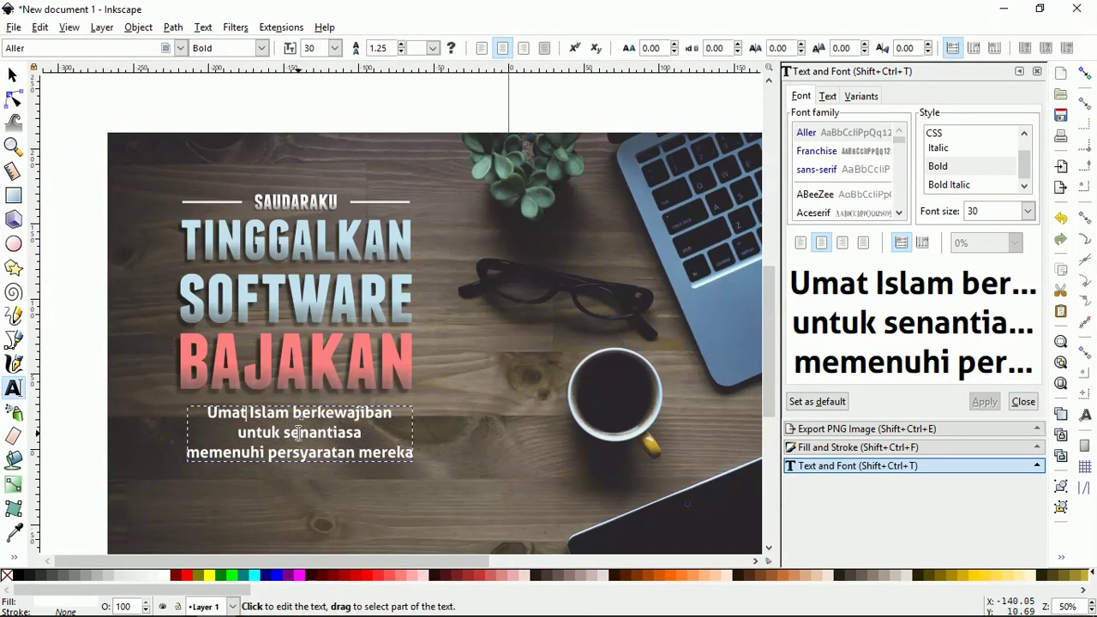
pyautogui.hotkey('ctrl', 'a')
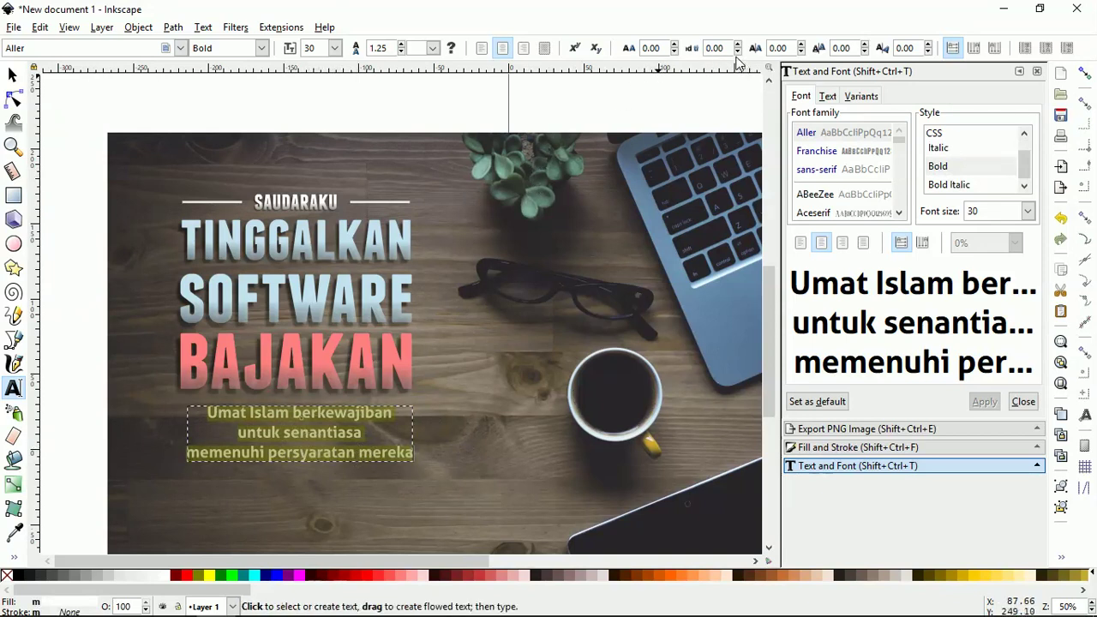
pyautogui.click(865, 53)
pyautogui.click(865, 53)
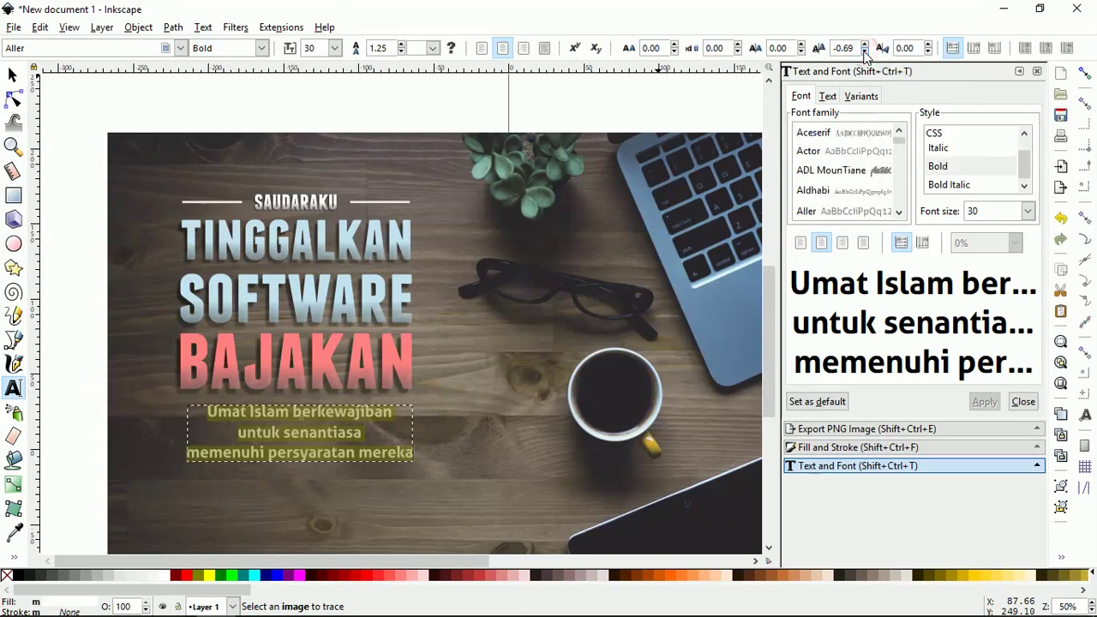
# Step: Reset the first line's vertical shift to 0 after trying a shift
pyautogui.click(865, 52)
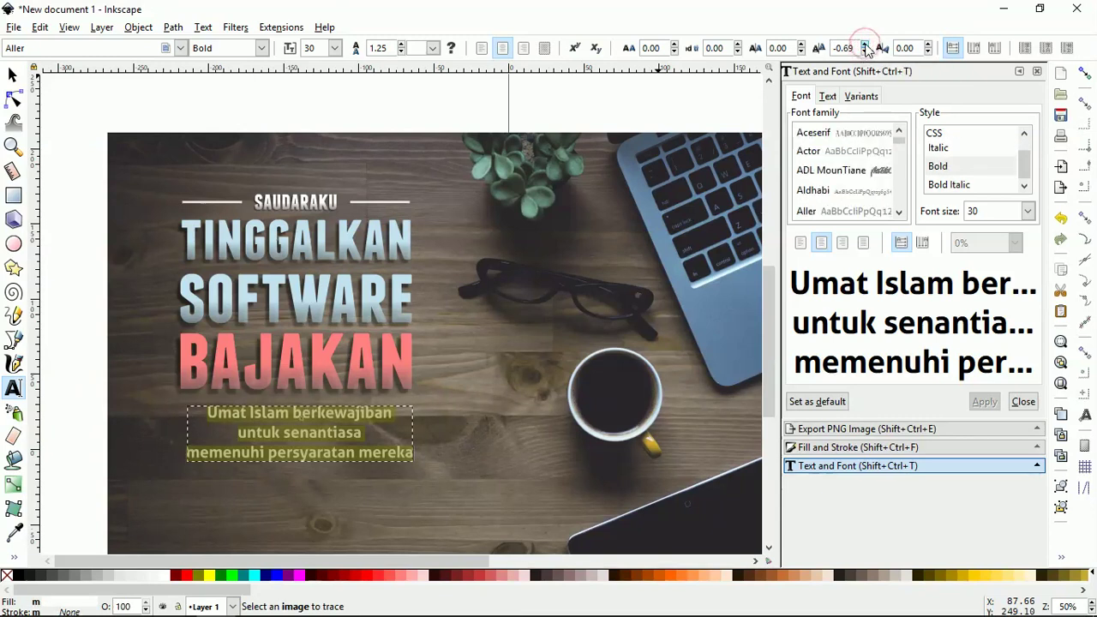
pyautogui.click(866, 45)
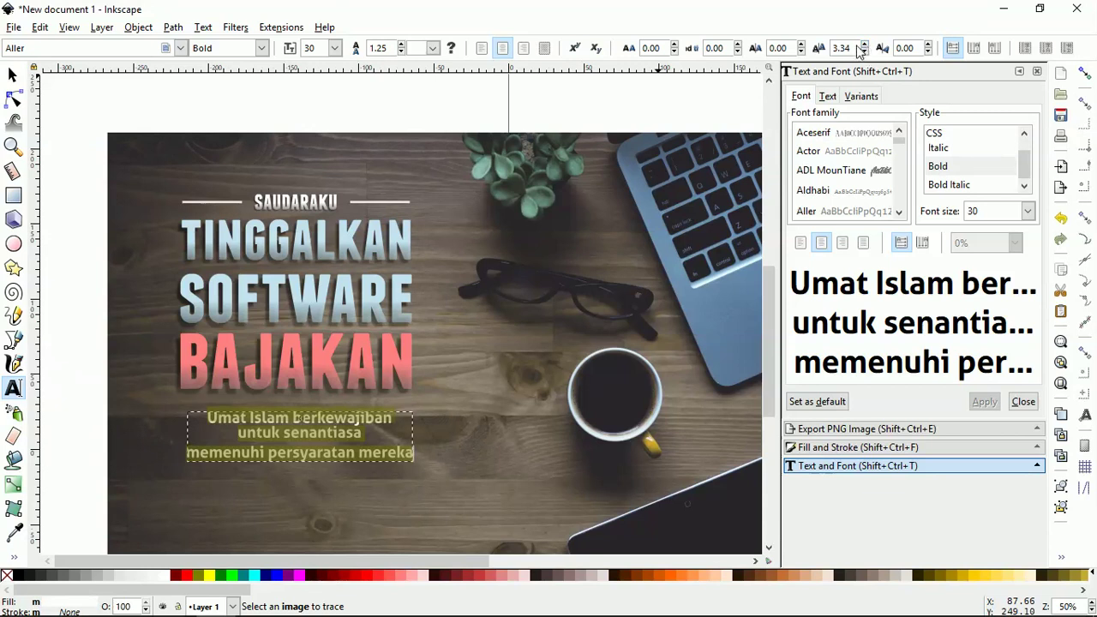
pyautogui.doubleClick(842, 48)
pyautogui.write('0')
pyautogui.press('Return')
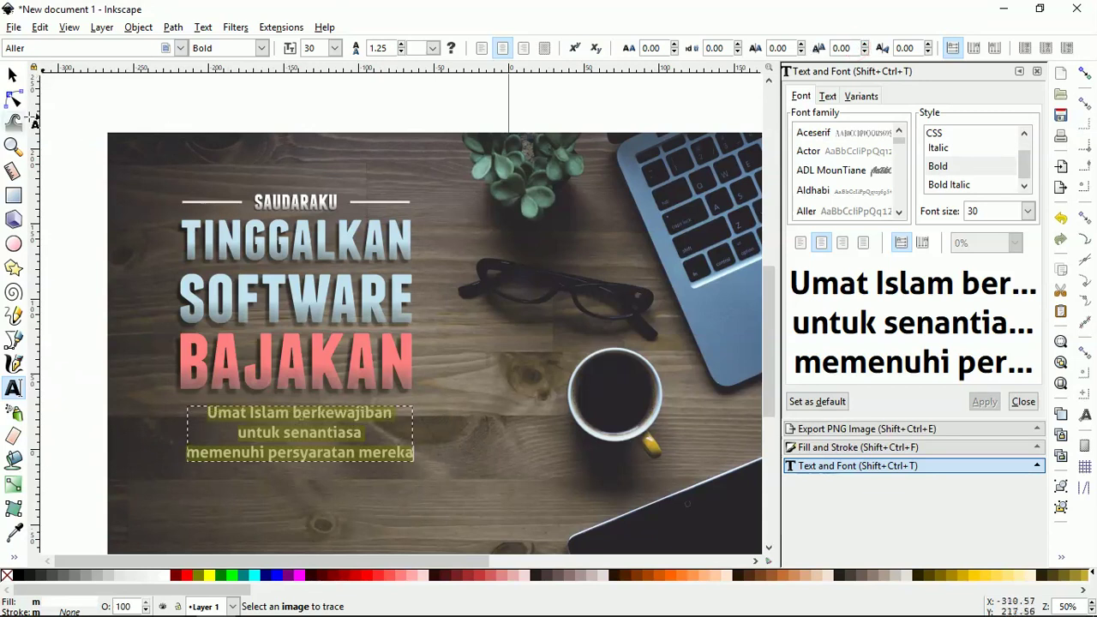
# Step: Nudge the white paragraph slightly lower to Y -8.776 mm
pyautogui.click(12, 75)
pyautogui.press('-')
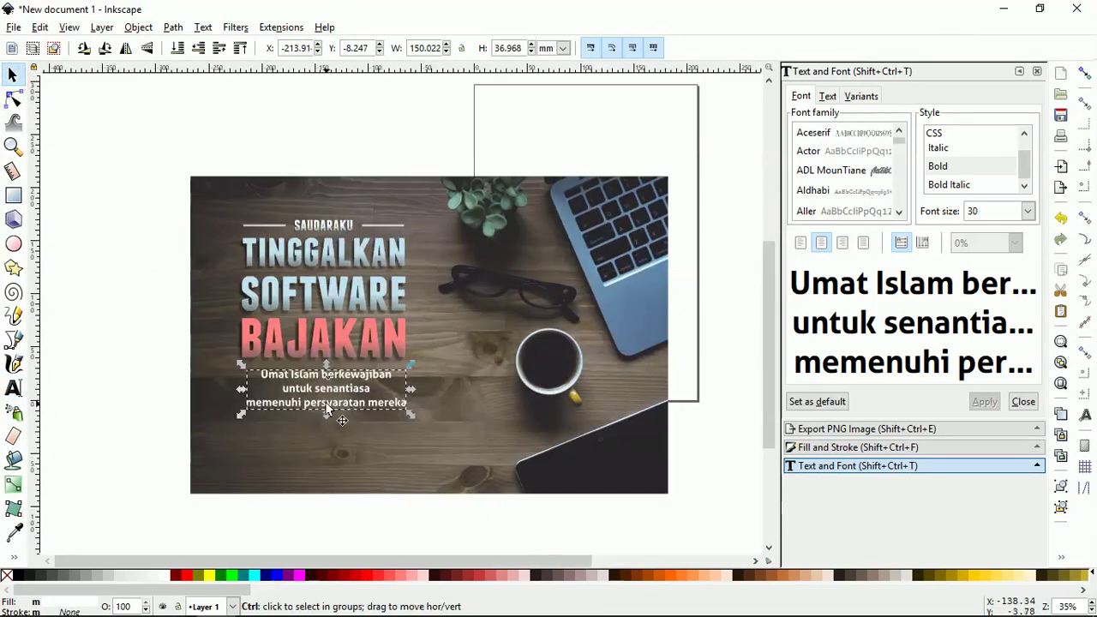
pyautogui.keyDown('ctrl'); pyautogui.scroll(2, 331, 405); pyautogui.keyUp('ctrl')
pyautogui.keyDown('ctrl'); pyautogui.scroll(-1, 367, 319); pyautogui.keyUp('ctrl')
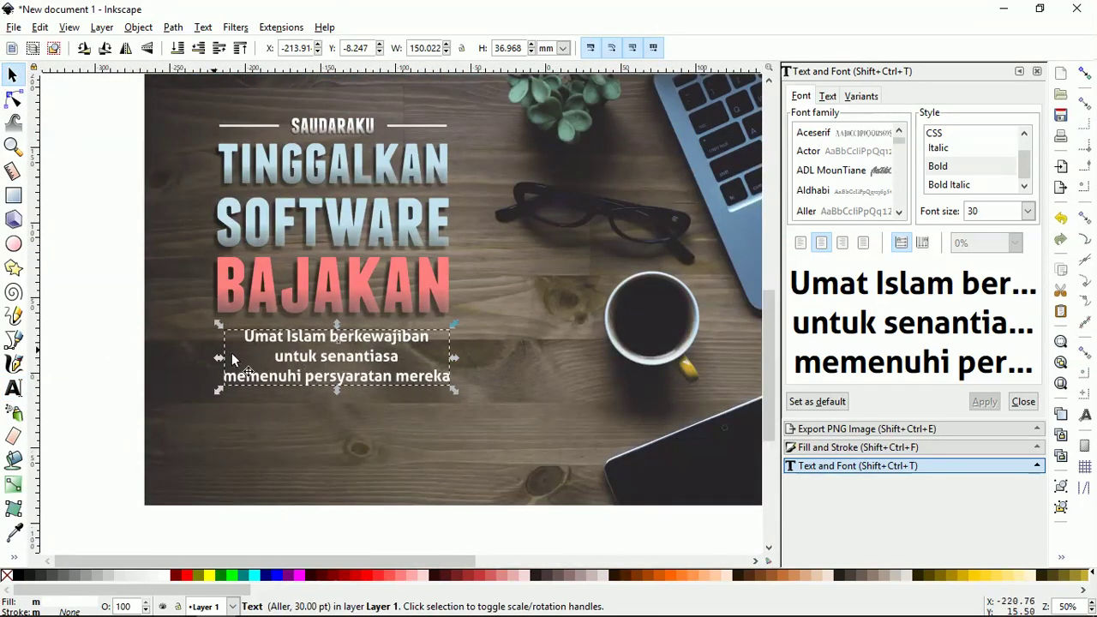
pyautogui.press('Down')
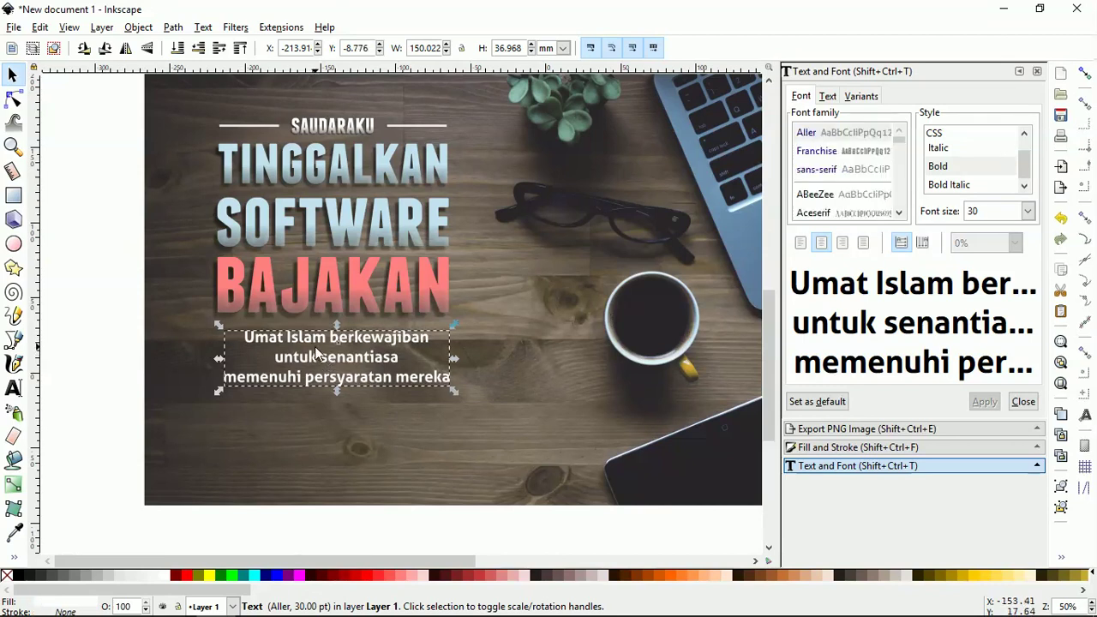
# Step: Apply a Drop Shadow filter to the white body paragraph
pyautogui.click(236, 27)
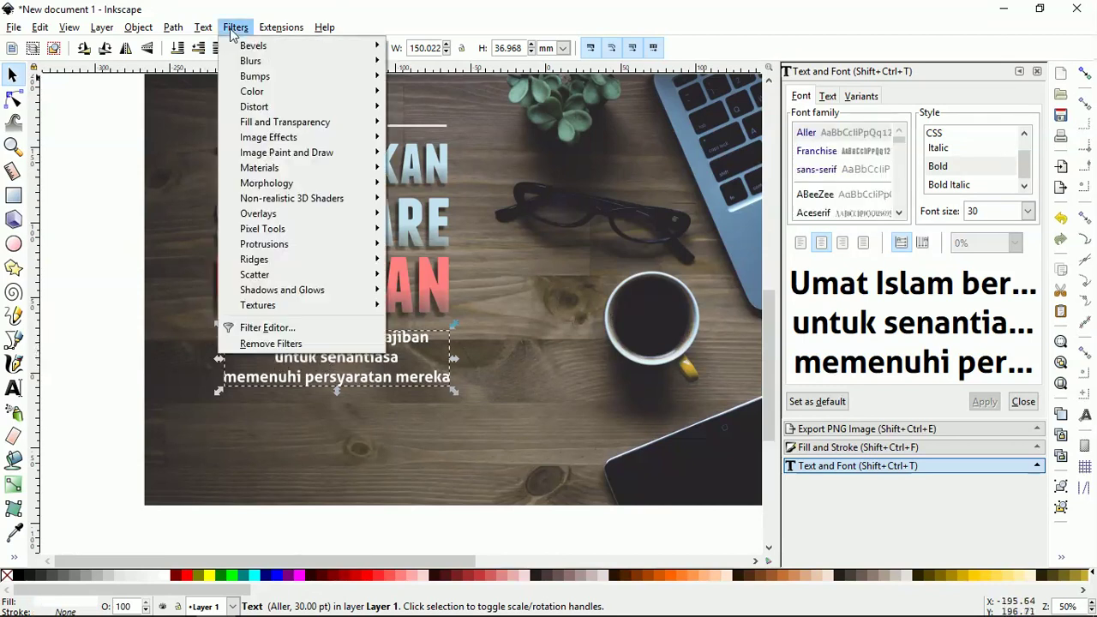
pyautogui.moveTo(282, 290)
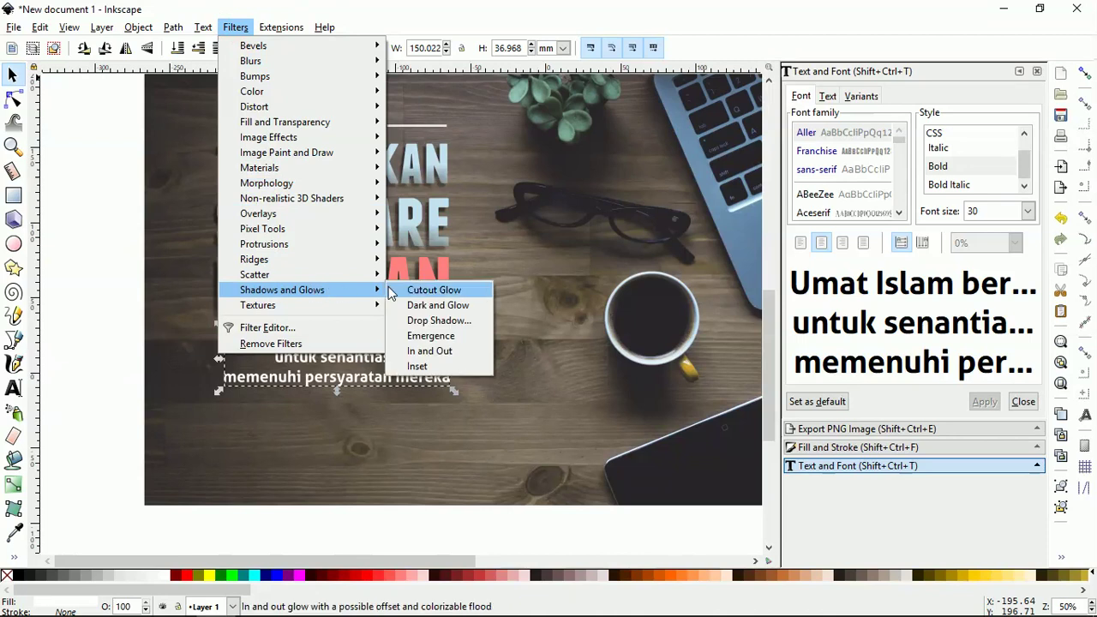
pyautogui.click(441, 320)
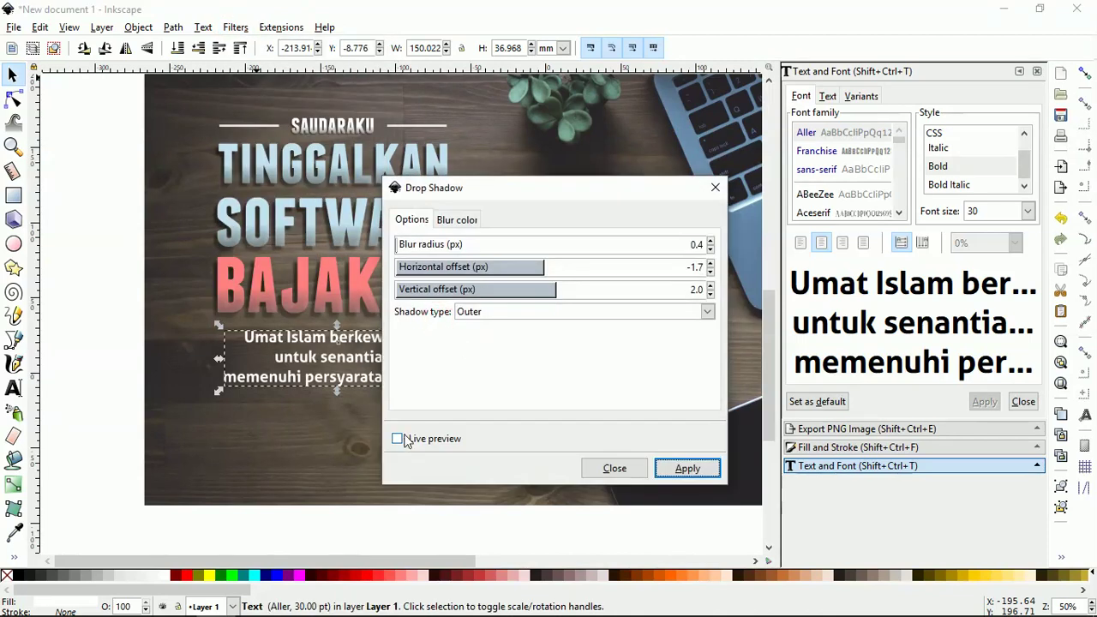
pyautogui.click(686, 470)
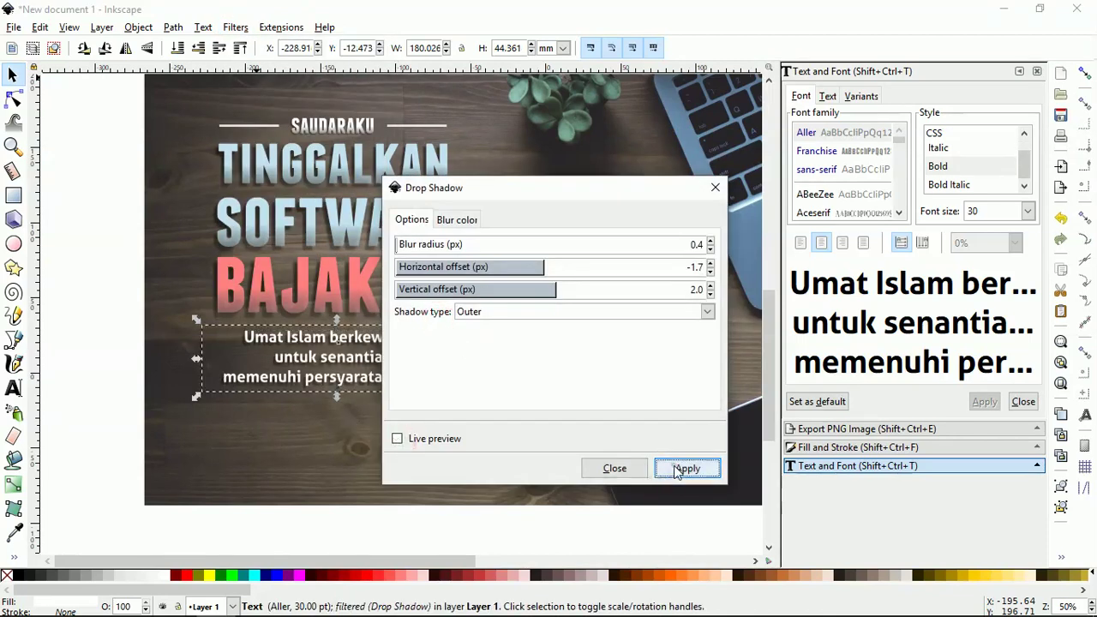
pyautogui.click(622, 469)
# Step: Duplicate the paragraph, place the copy below it, and select all its text
pyautogui.click(93, 341)
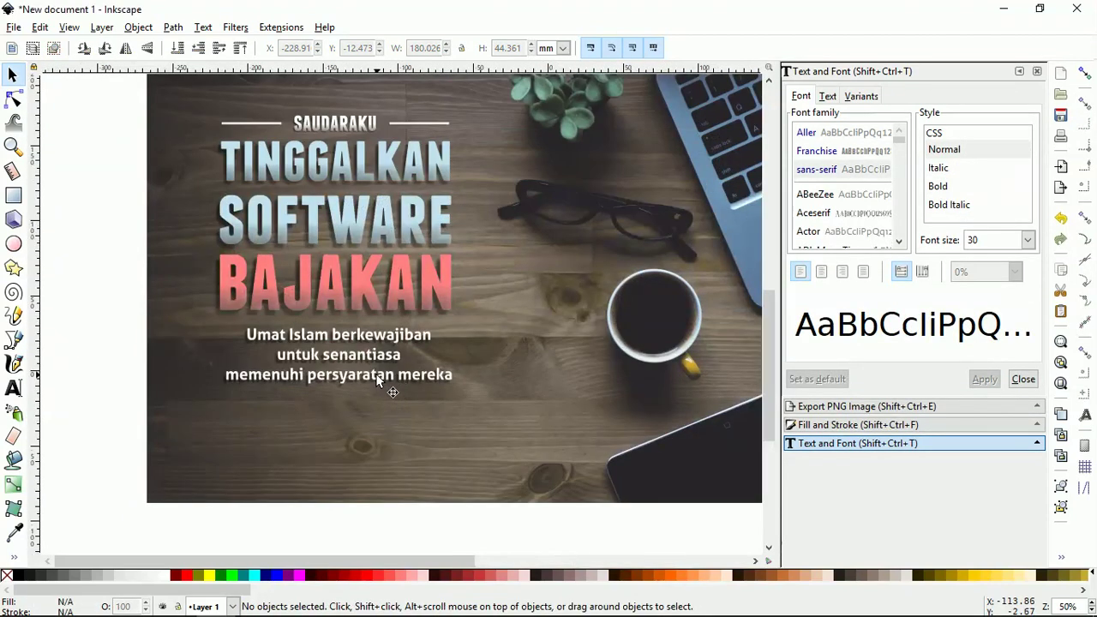
pyautogui.click(378, 381)
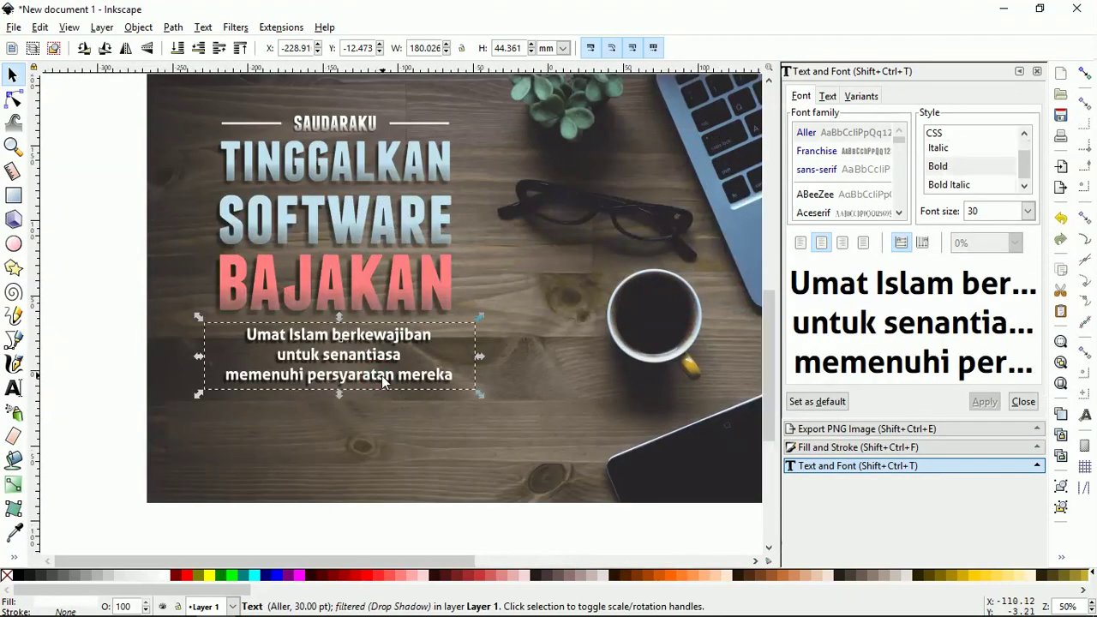
pyautogui.hotkey('ctrl', 'd')
pyautogui.moveTo(383, 383); pyautogui.dragTo(383, 456)
pyautogui.doubleClick(340, 415)
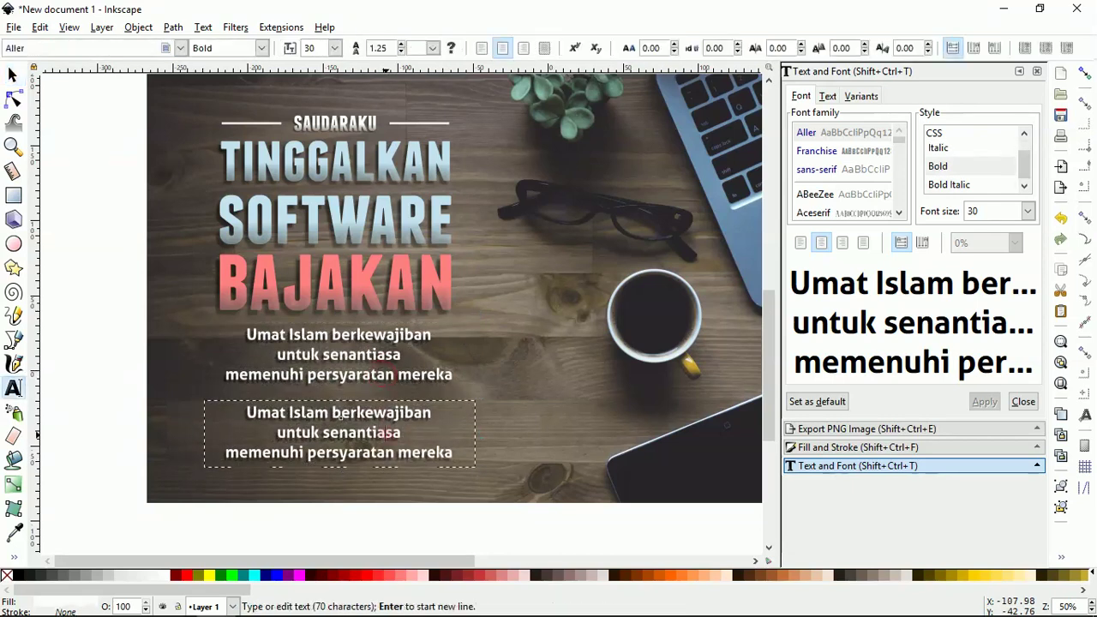
pyautogui.hotkey('ctrl', 'a')
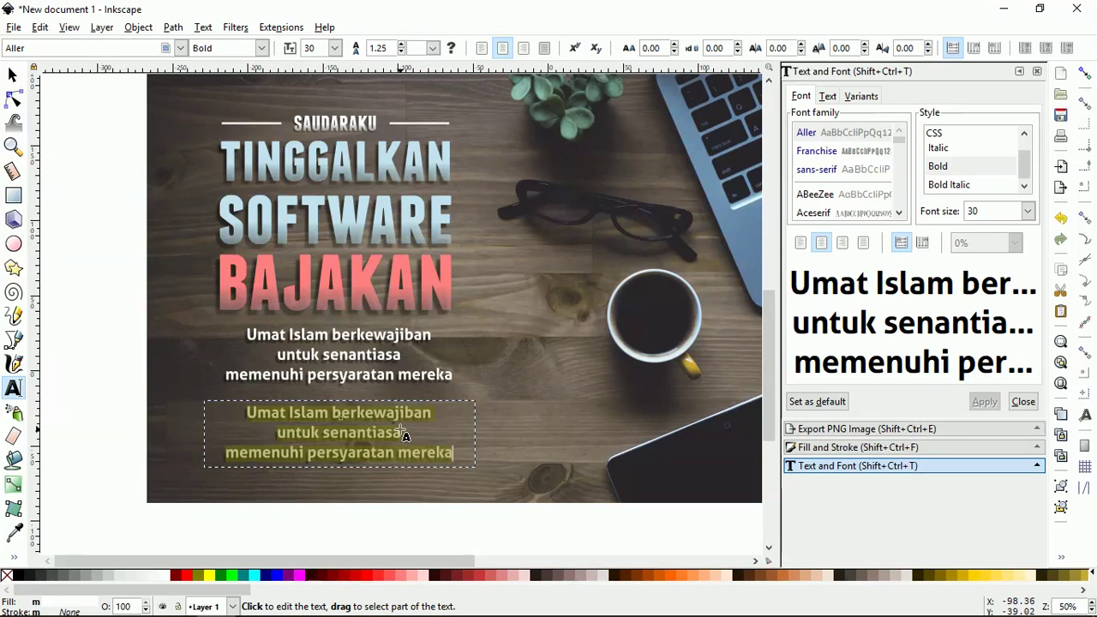
# Step: Replace the copy's text with 'Shahih Al-Jaami no. 6714' and 'Syaikh Albani mengatakan bahwa Hadits ini shahih'
pyautogui.write('Shah')
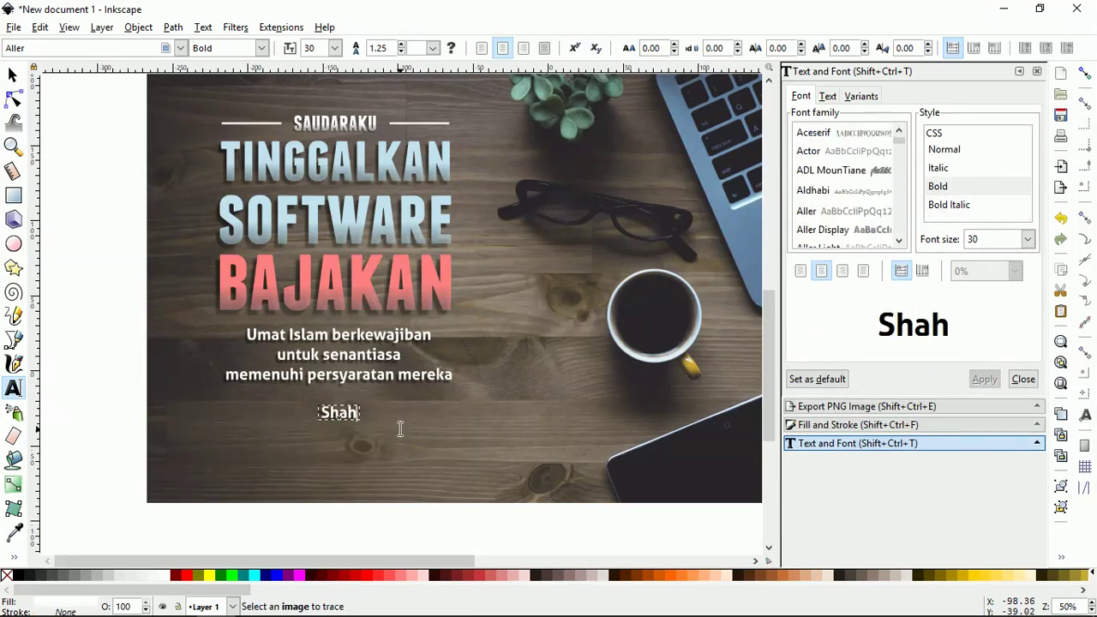
pyautogui.write('ih Al')
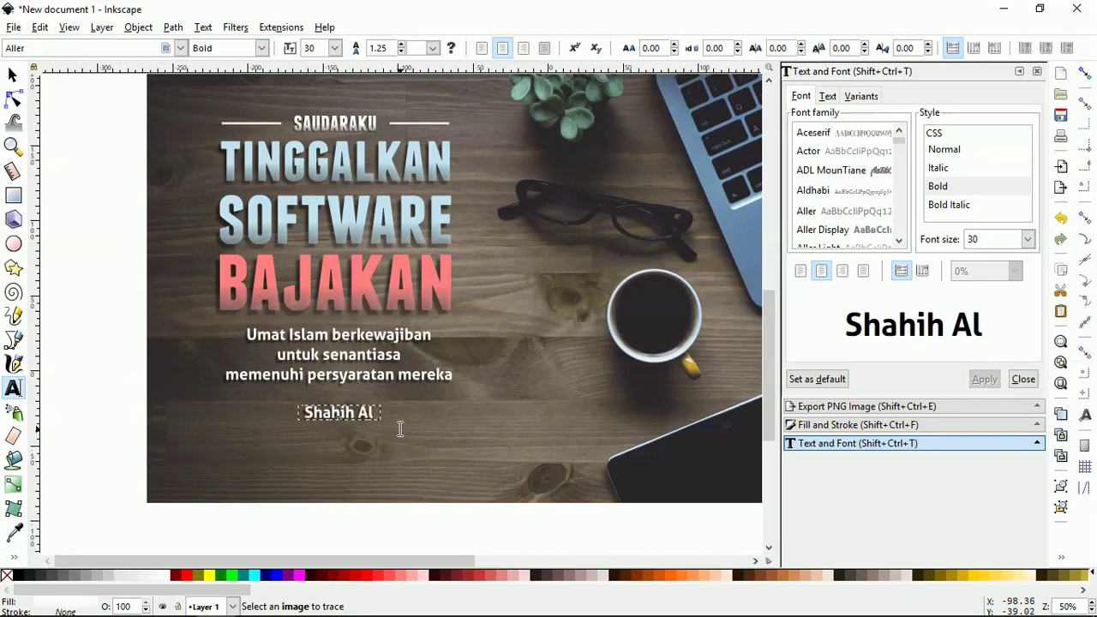
pyautogui.write('-Jami')
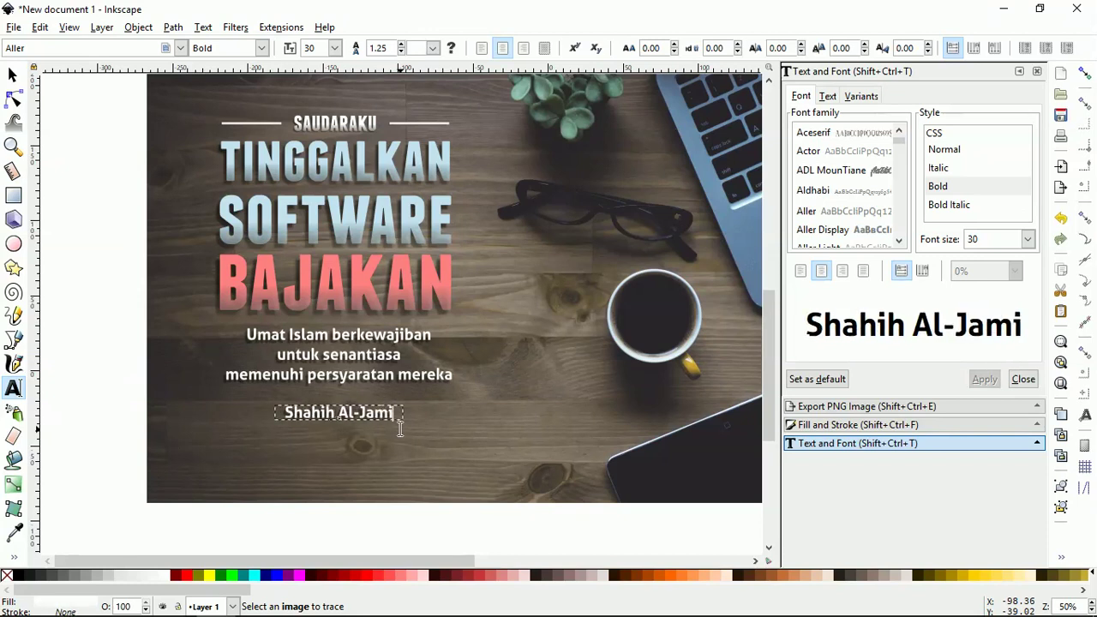
pyautogui.press('BackSpace')
pyautogui.press('BackSpace')
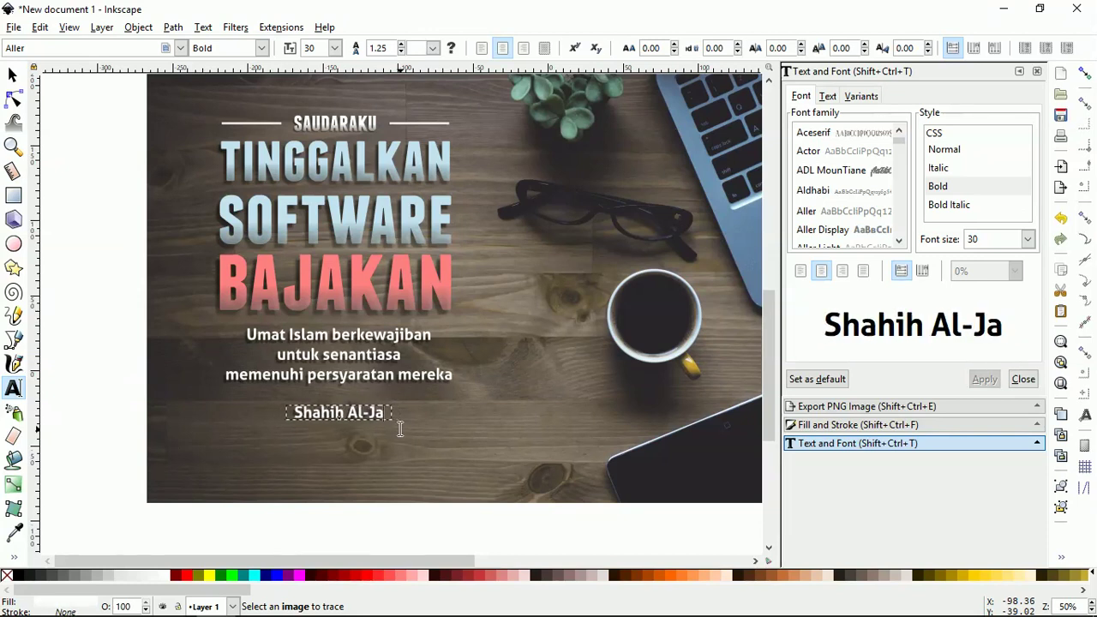
pyautogui.write('ami')
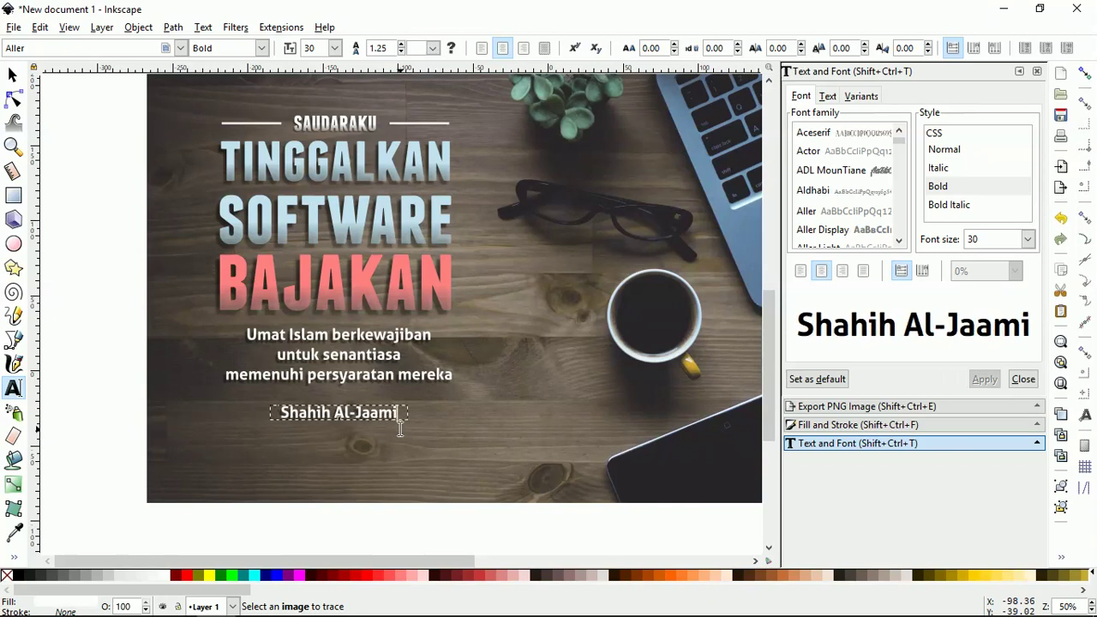
pyautogui.write(' no.')
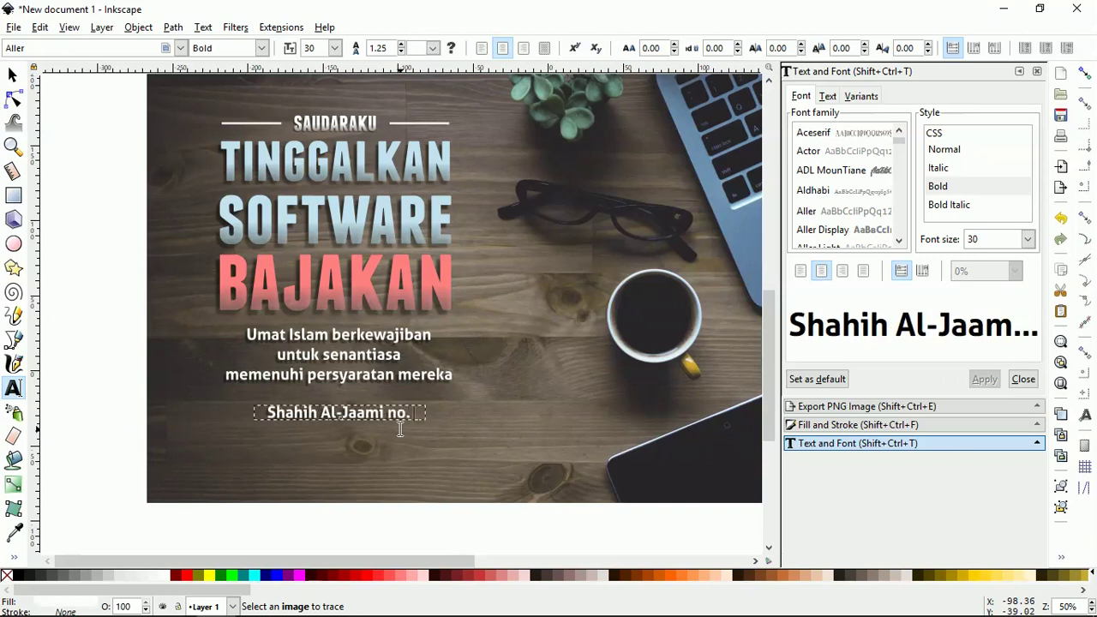
pyautogui.write(' 67')
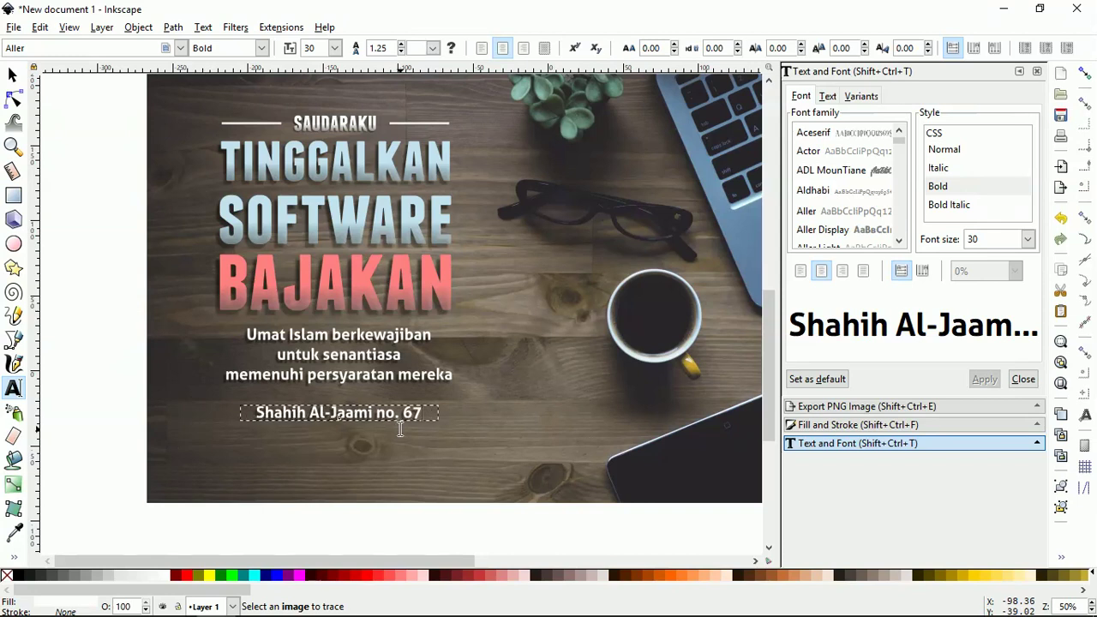
pyautogui.write('14')
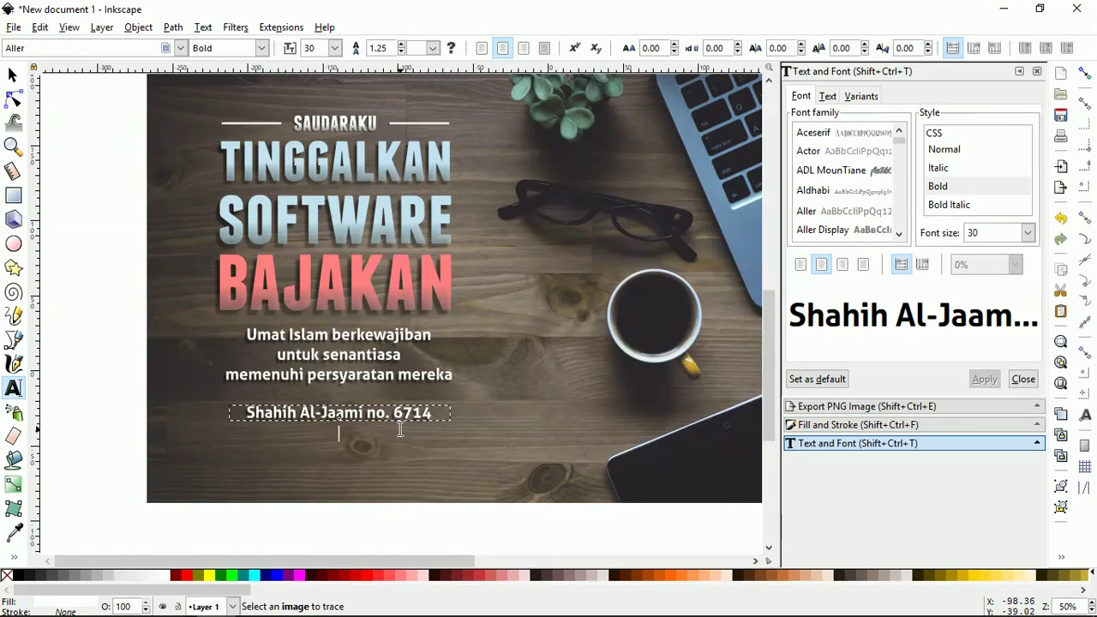
pyautogui.write('Syai')
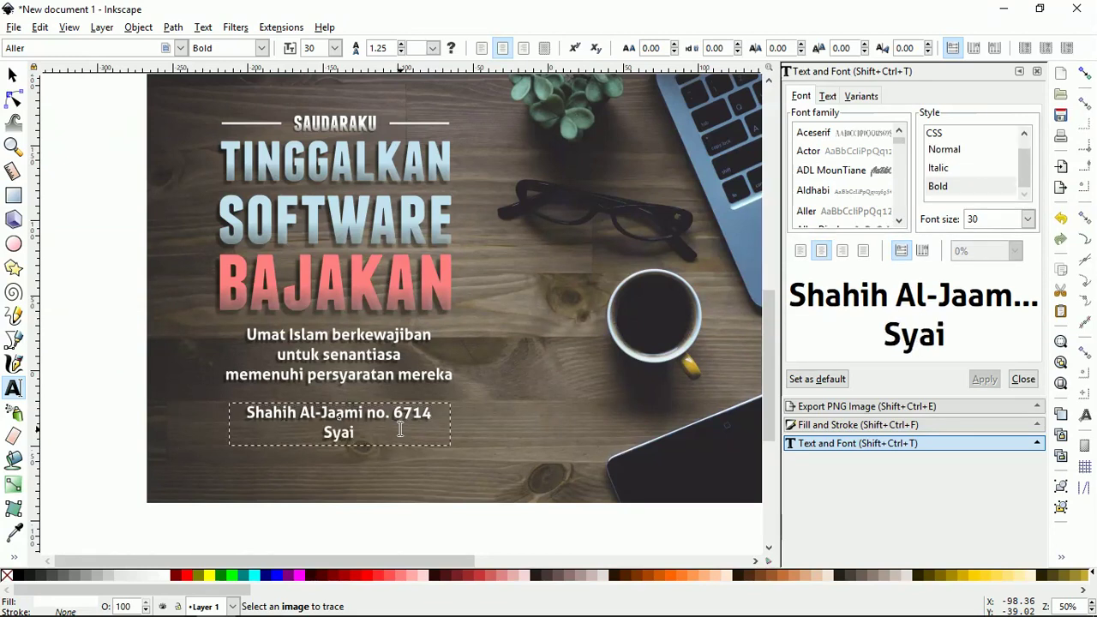
pyautogui.write('kh Al')
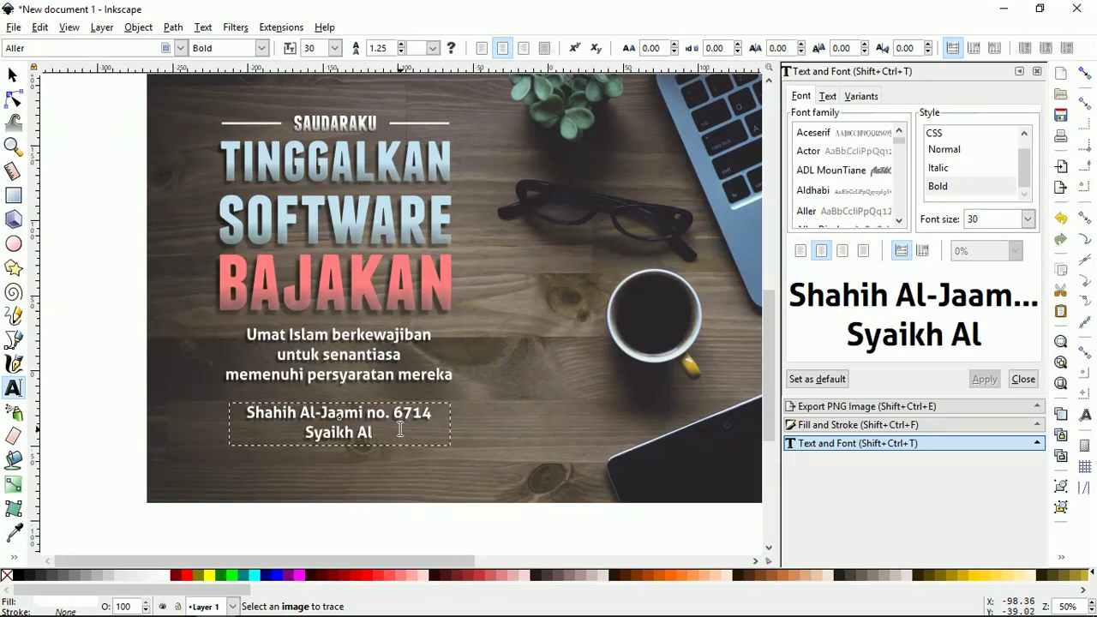
pyautogui.write('-')
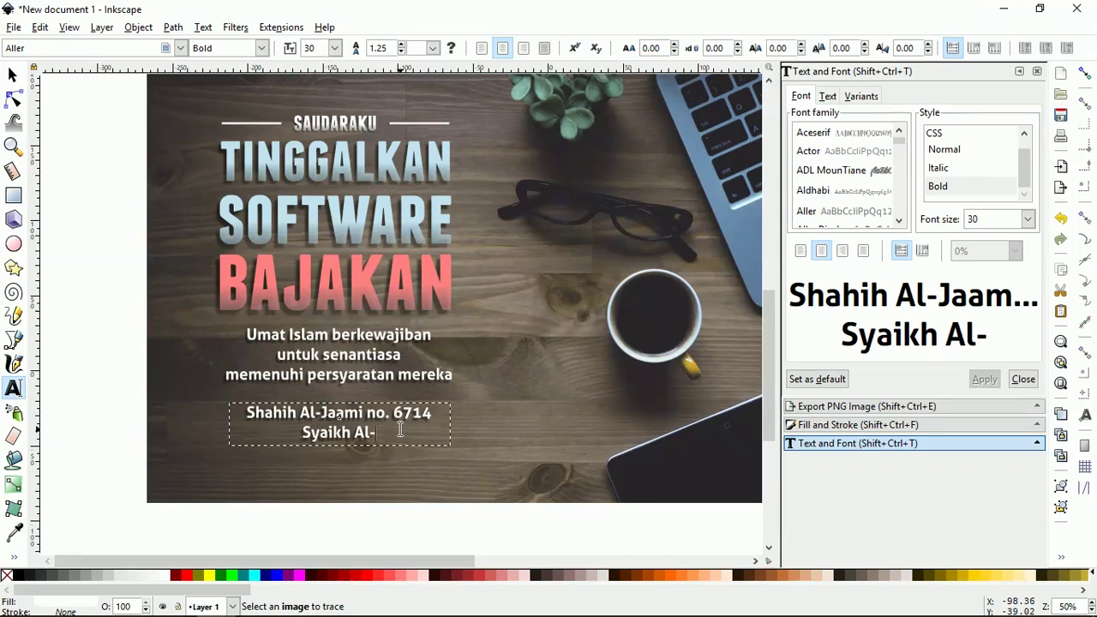
pyautogui.press('BackSpace')
pyautogui.write('A')
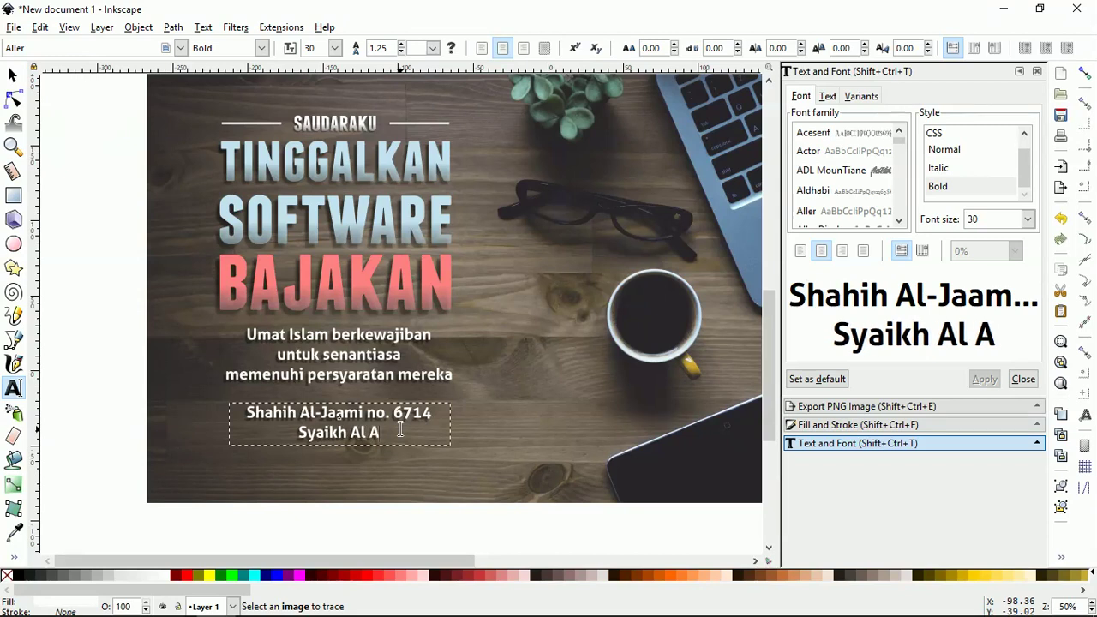
pyautogui.write('lbani')
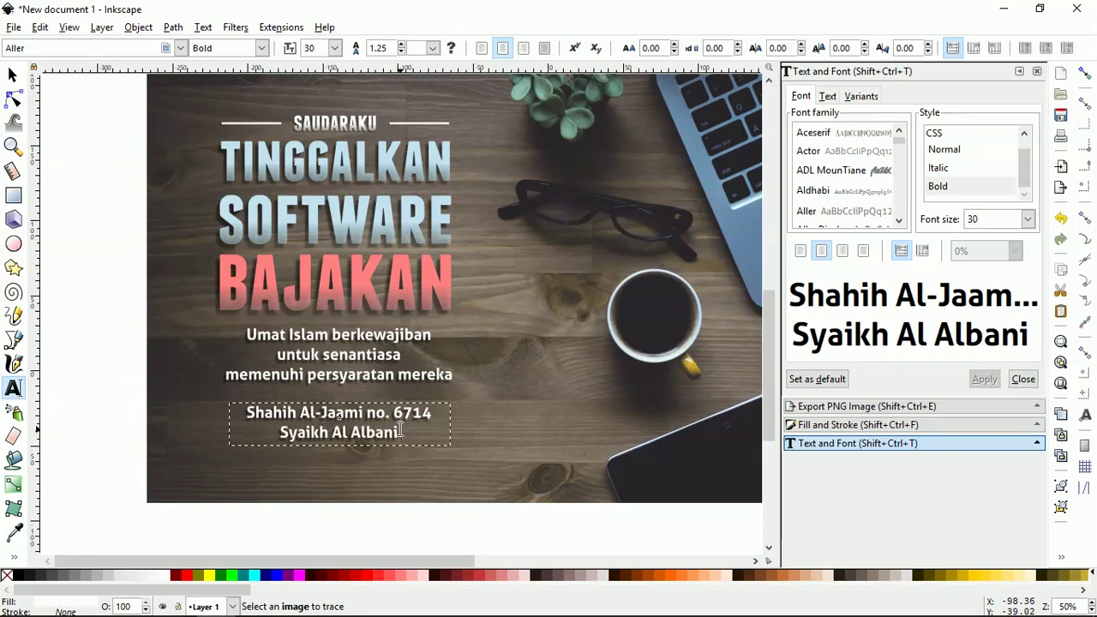
pyautogui.write(' mengata')
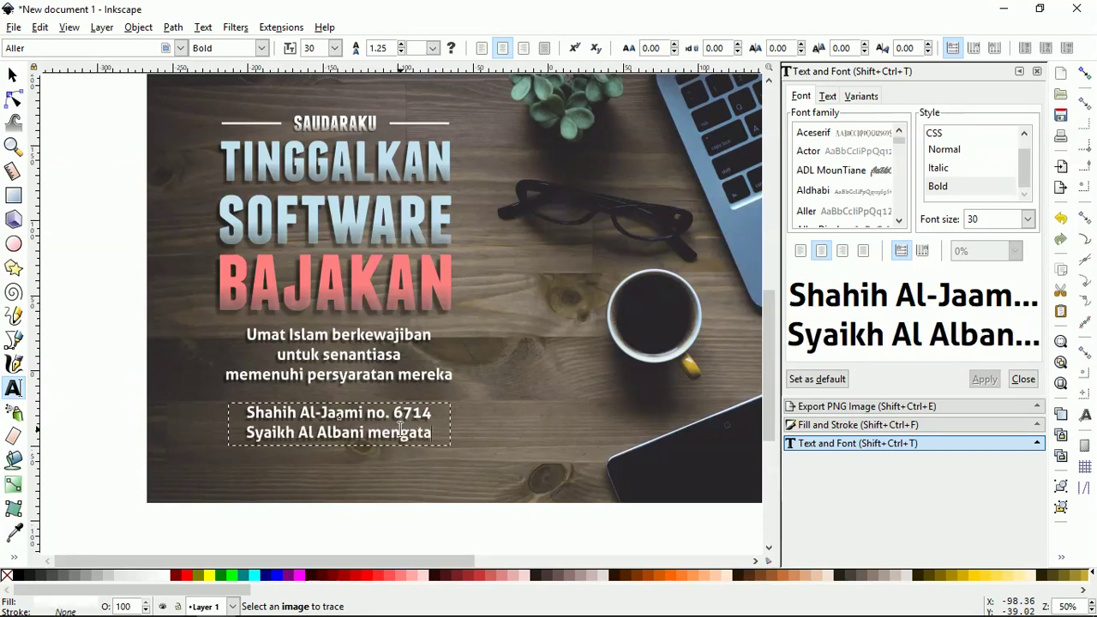
pyautogui.write('kan ba')
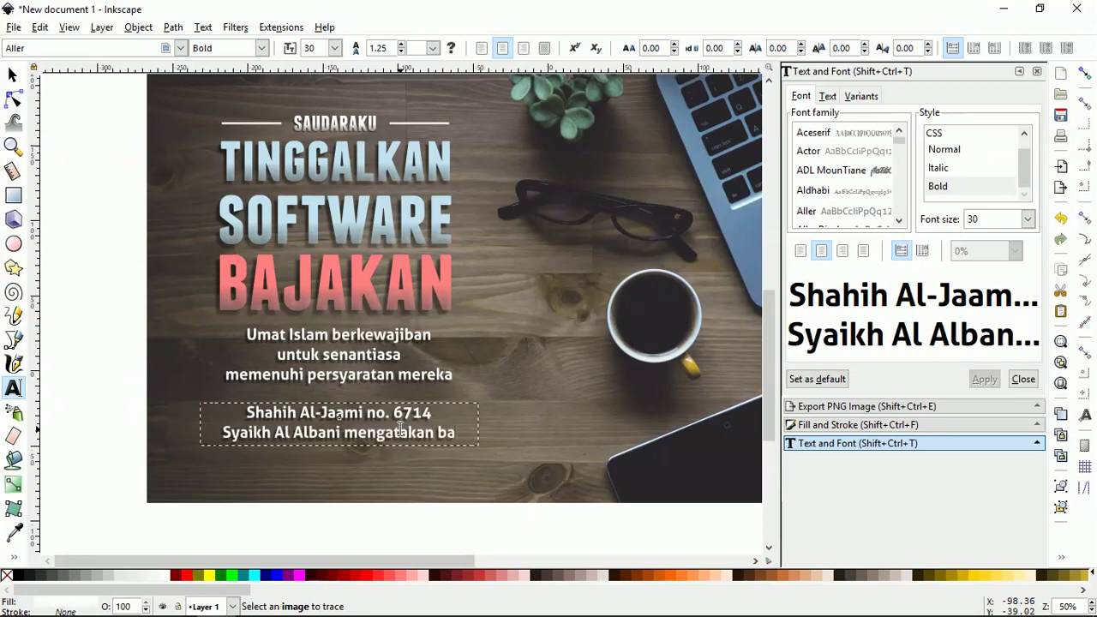
pyautogui.write('hwa Hadi')
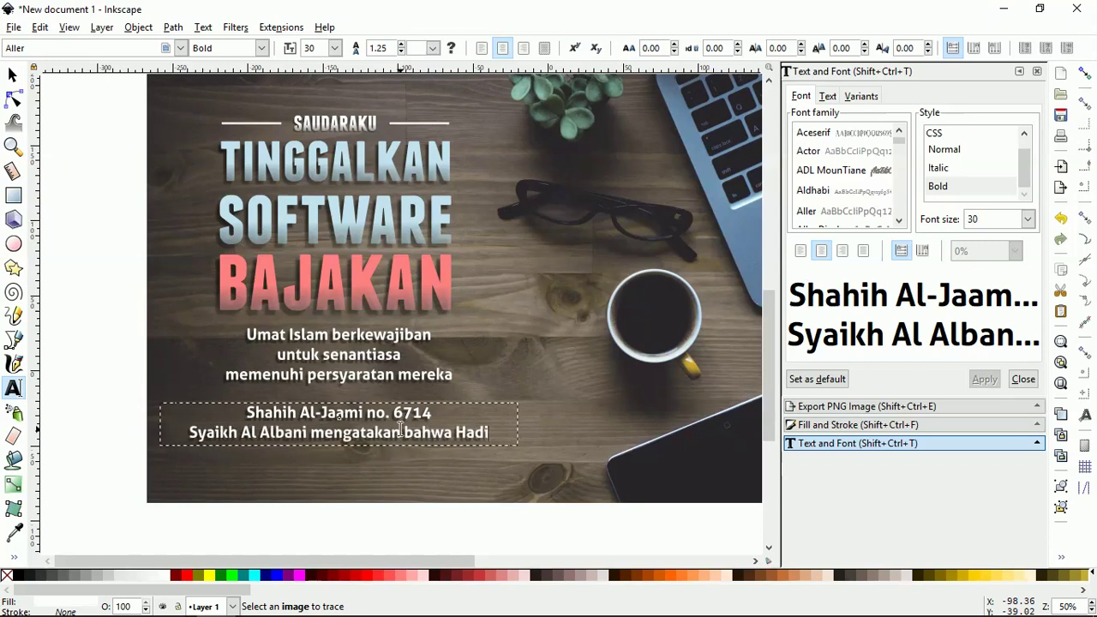
pyautogui.write('ts ini ')
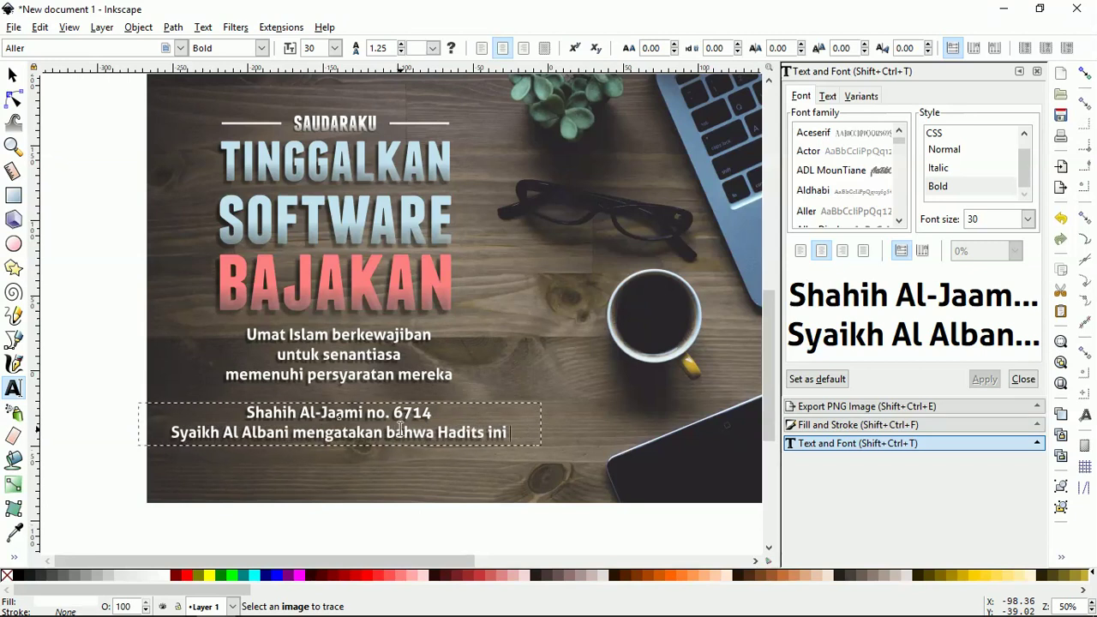
pyautogui.write('shahih')
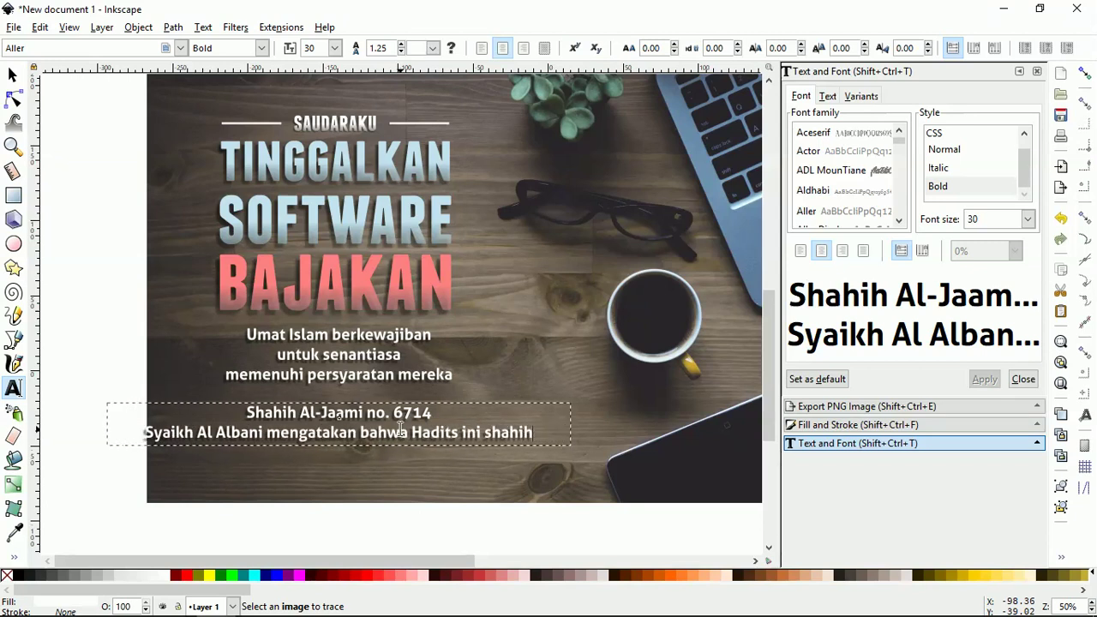
# Step: Shrink the citation and set it in sans-serif Normal style
pyautogui.click(14, 76)
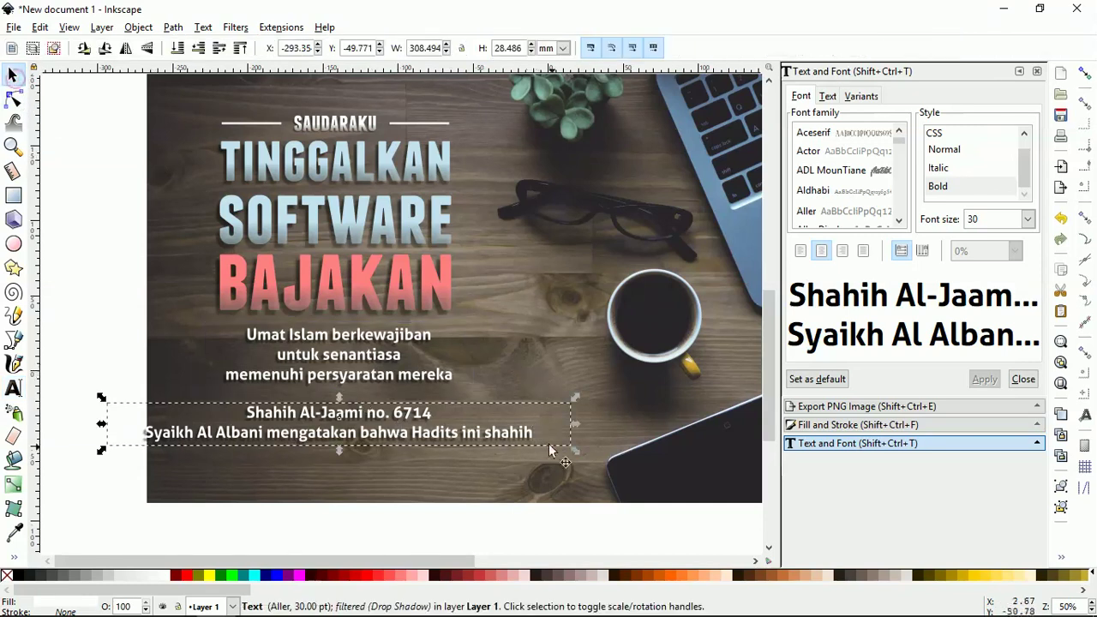
pyautogui.moveTo(575, 449); pyautogui.dragTo(478, 452)
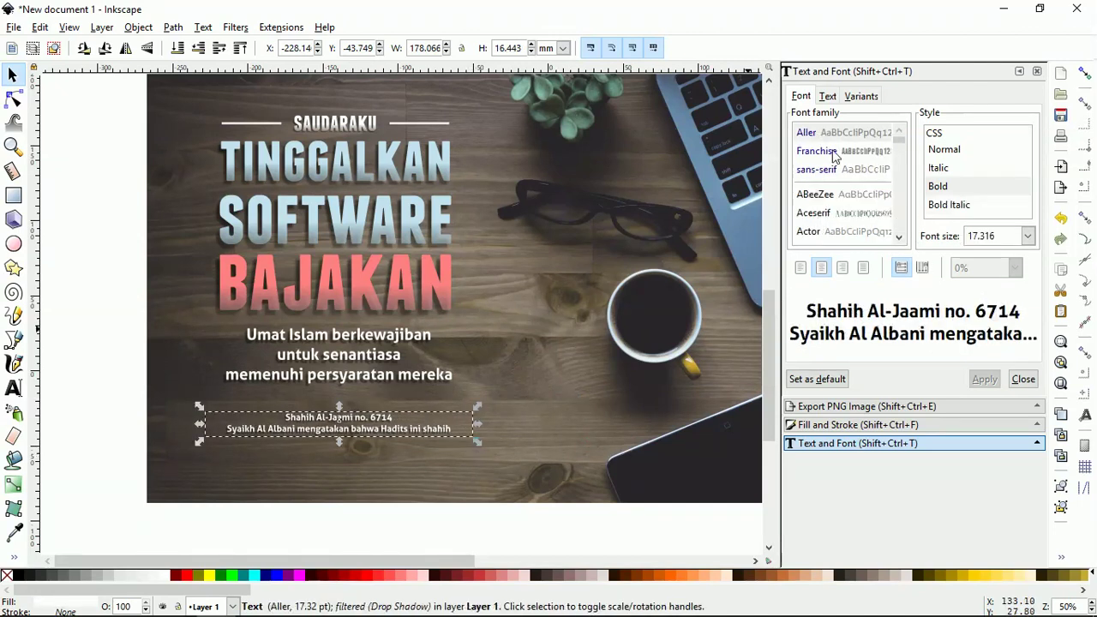
pyautogui.click(834, 170)
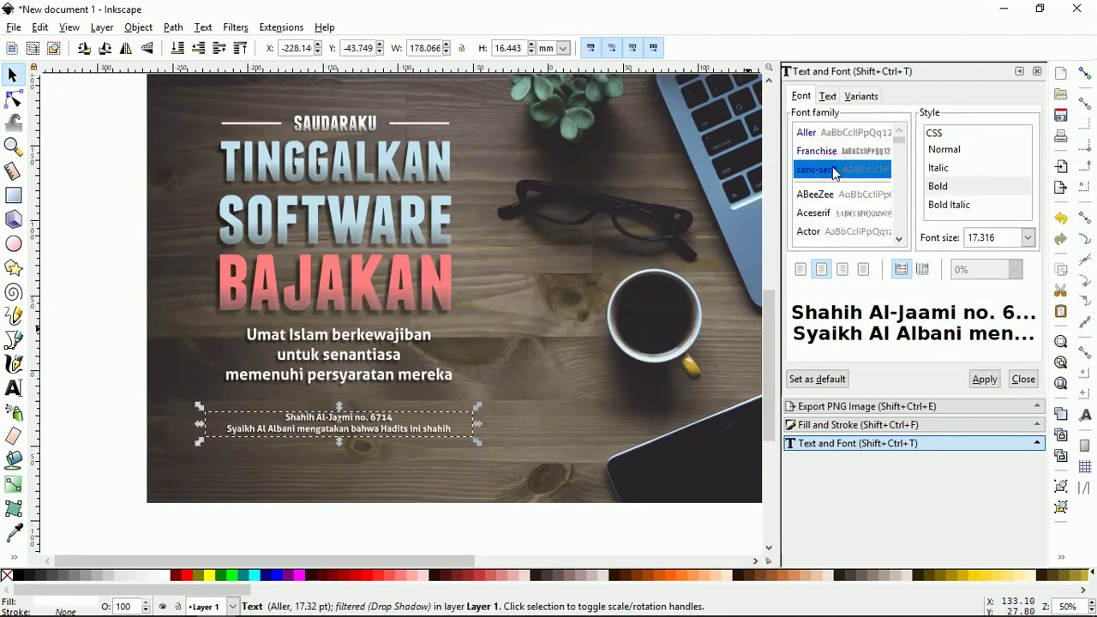
pyautogui.click(960, 151)
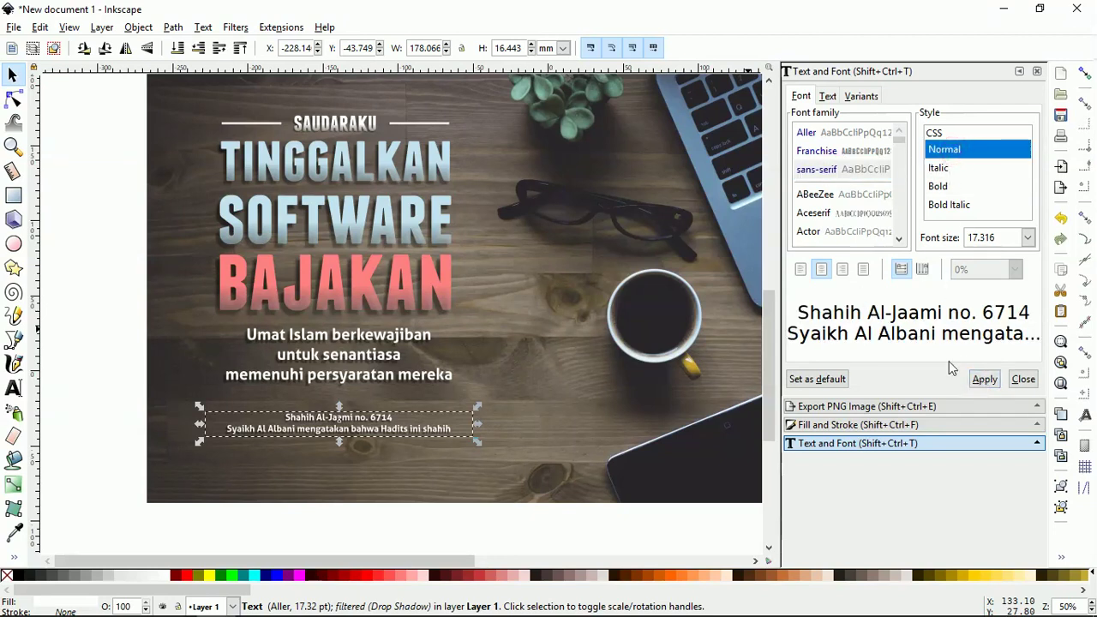
pyautogui.click(983, 378)
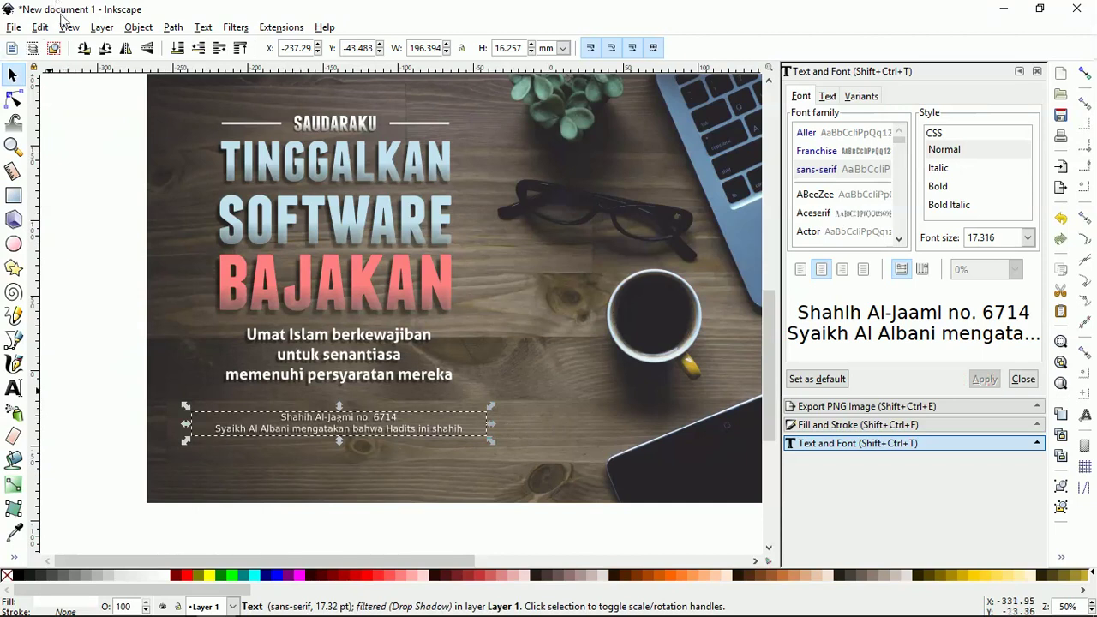
# Step: Nudge the citation up a few steps
pyautogui.click(13, 76)
pyautogui.click(305, 420)
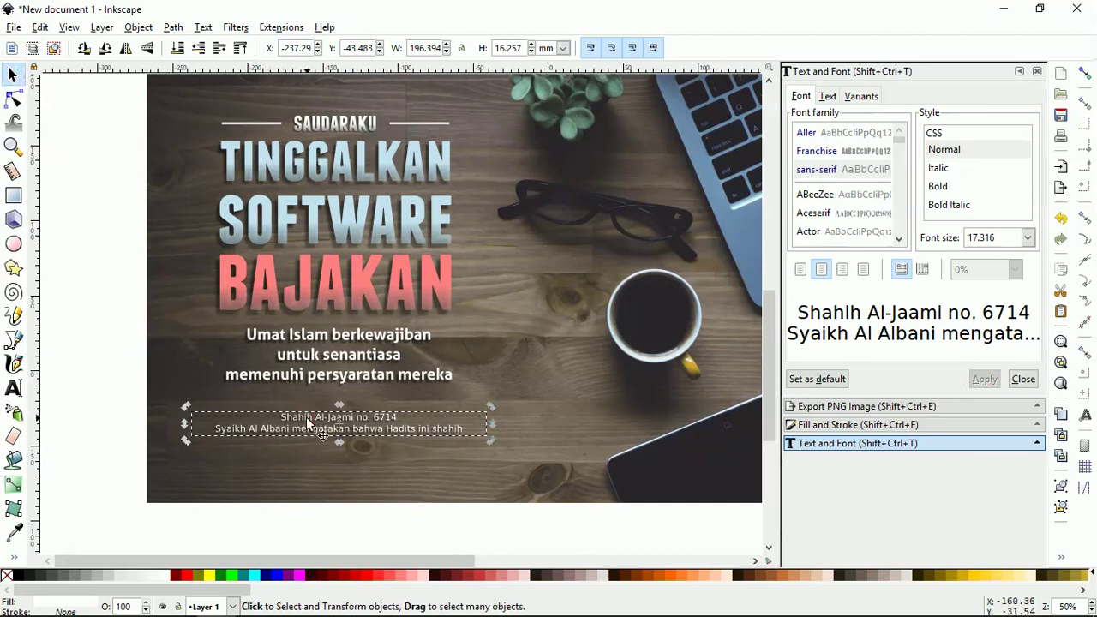
pyautogui.press('Up')
pyautogui.press('Up')
pyautogui.press('Up')
pyautogui.press('Up')
pyautogui.press('Up')
pyautogui.press('Up')
pyautogui.press('Up')
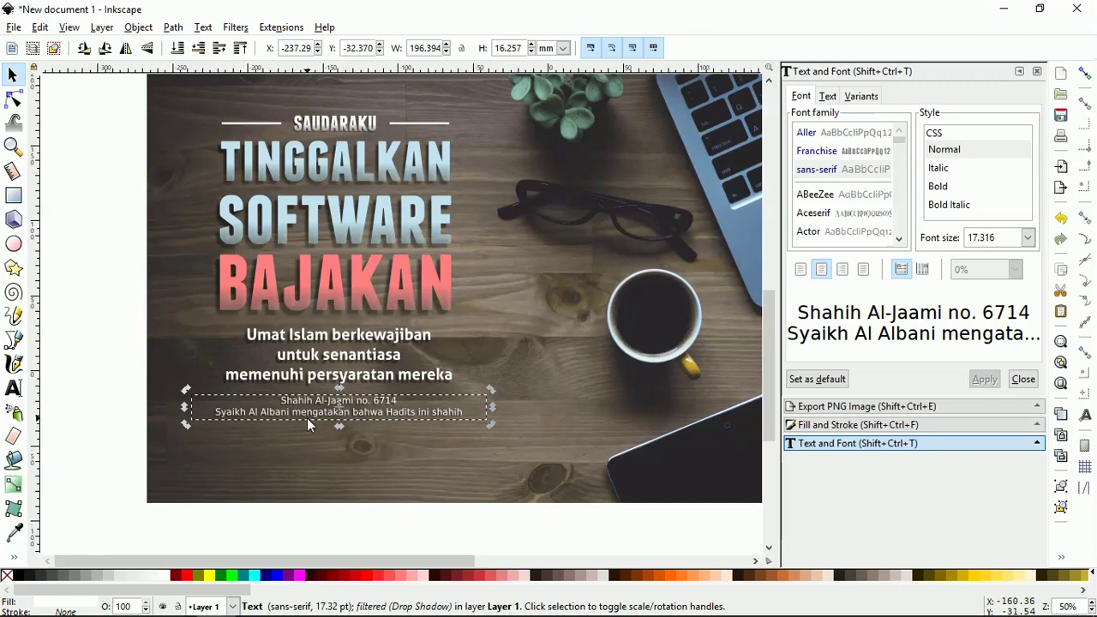
pyautogui.press('Up')
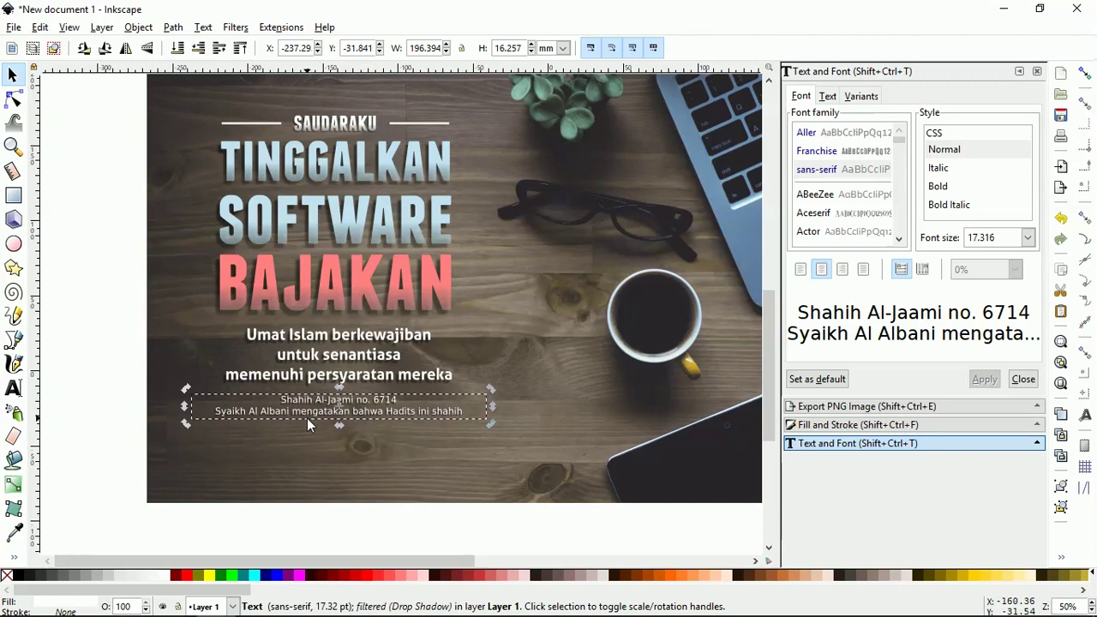
pyautogui.press('Up')
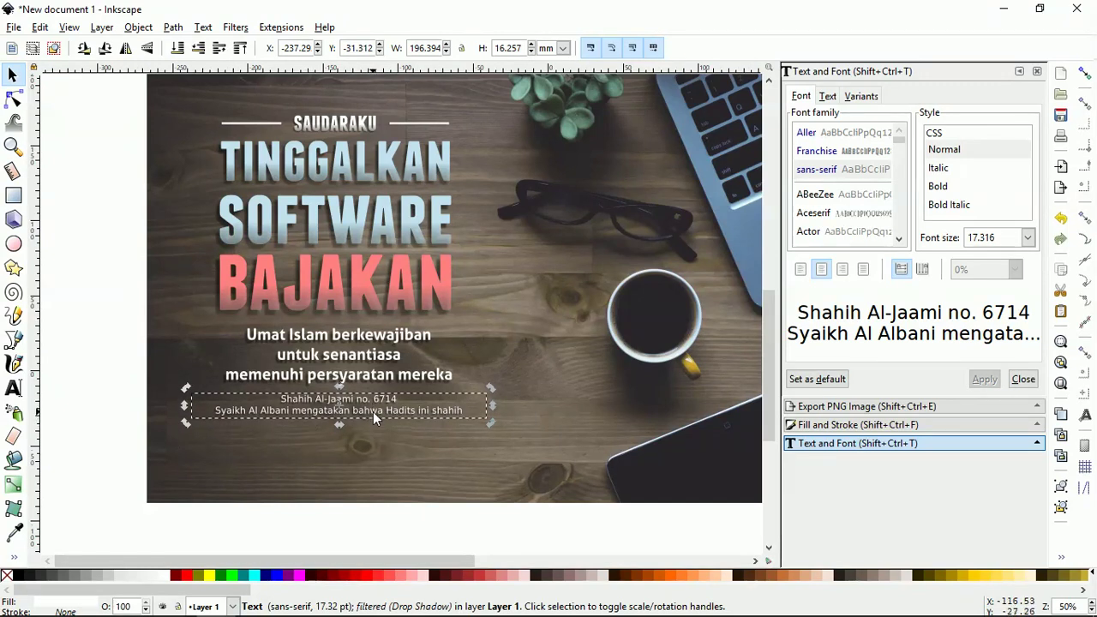
# Step: Wrap the citation onto a third line starting at 'bahwa'
pyautogui.doubleClick(368, 412)
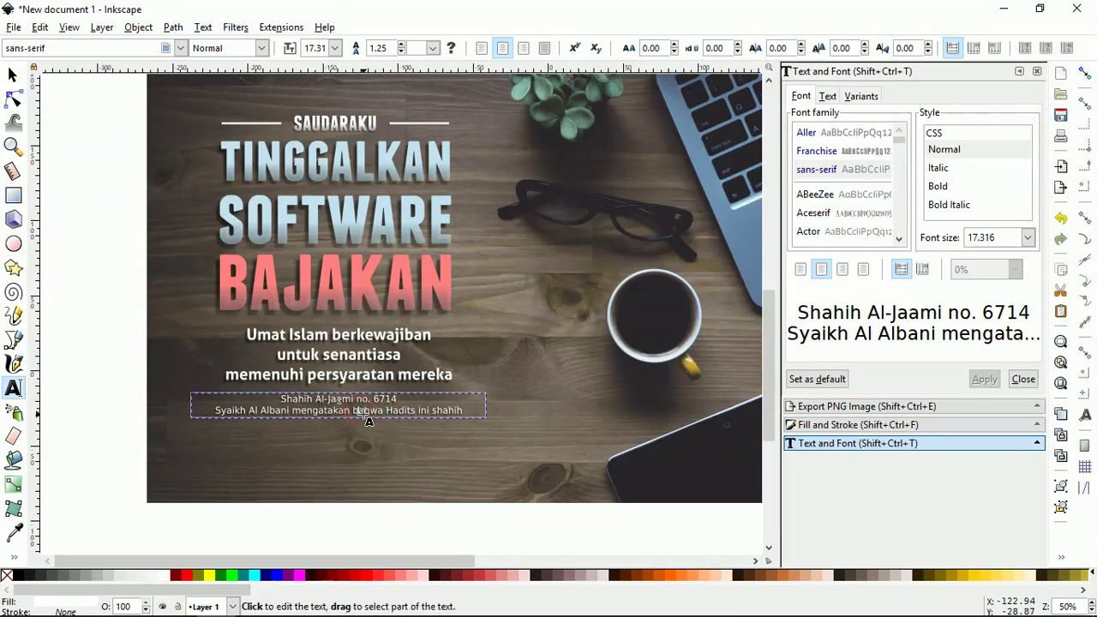
pyautogui.click(357, 411)
pyautogui.press('Return')
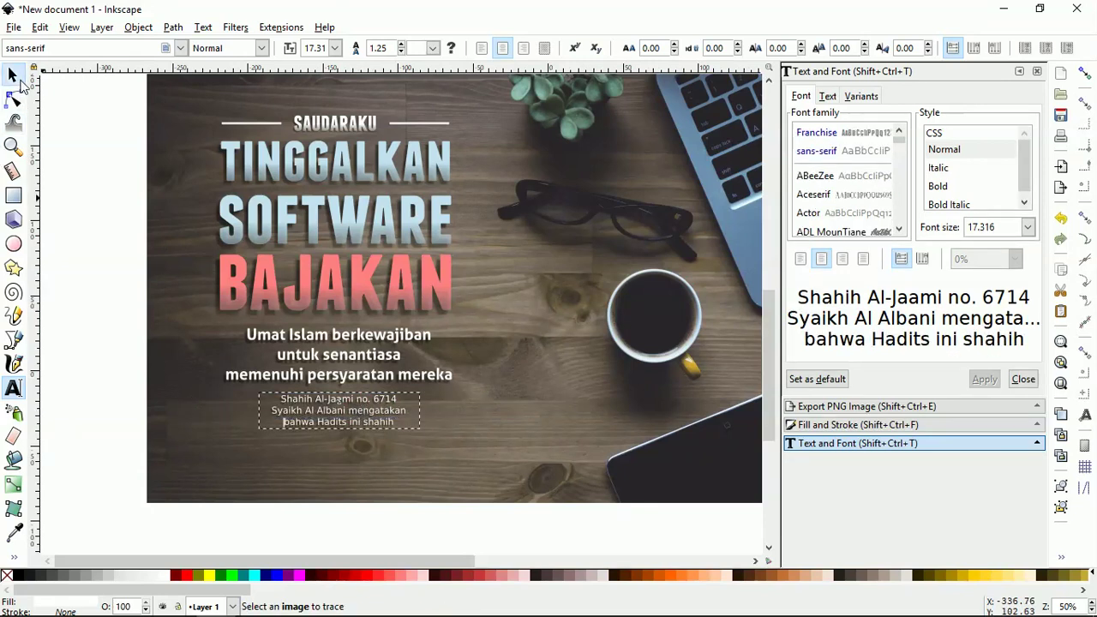
pyautogui.click(19, 78)
pyautogui.click(78, 293)
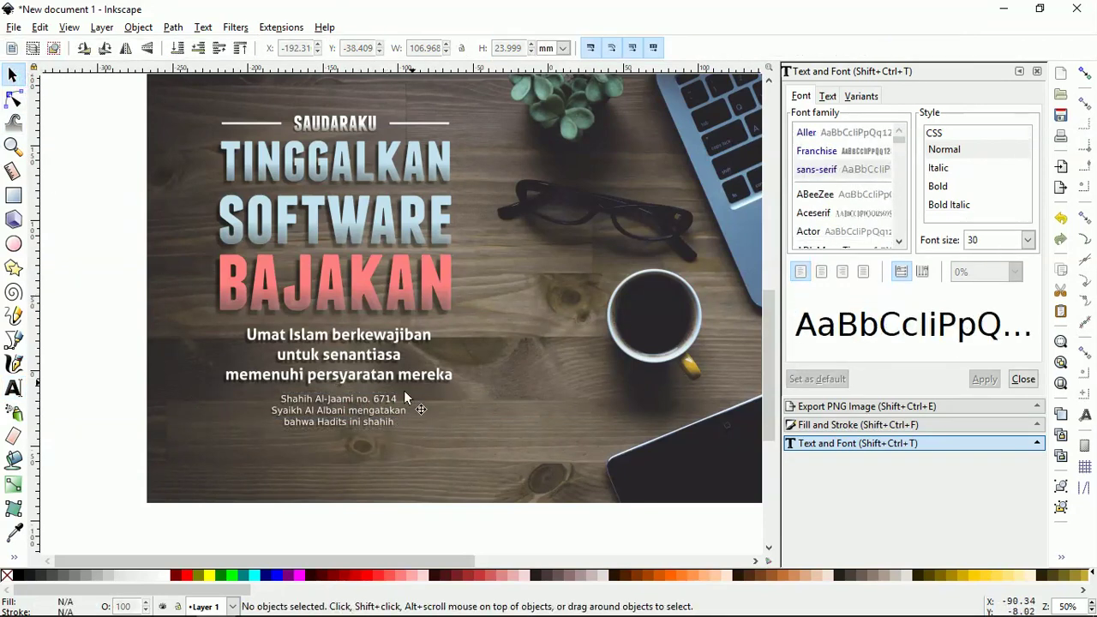
# Step: Drag facebook.png from the Downloads window onto the poster canvas
pyautogui.scroll(-1, 362, 414)
pyautogui.scroll(1, 363, 414)
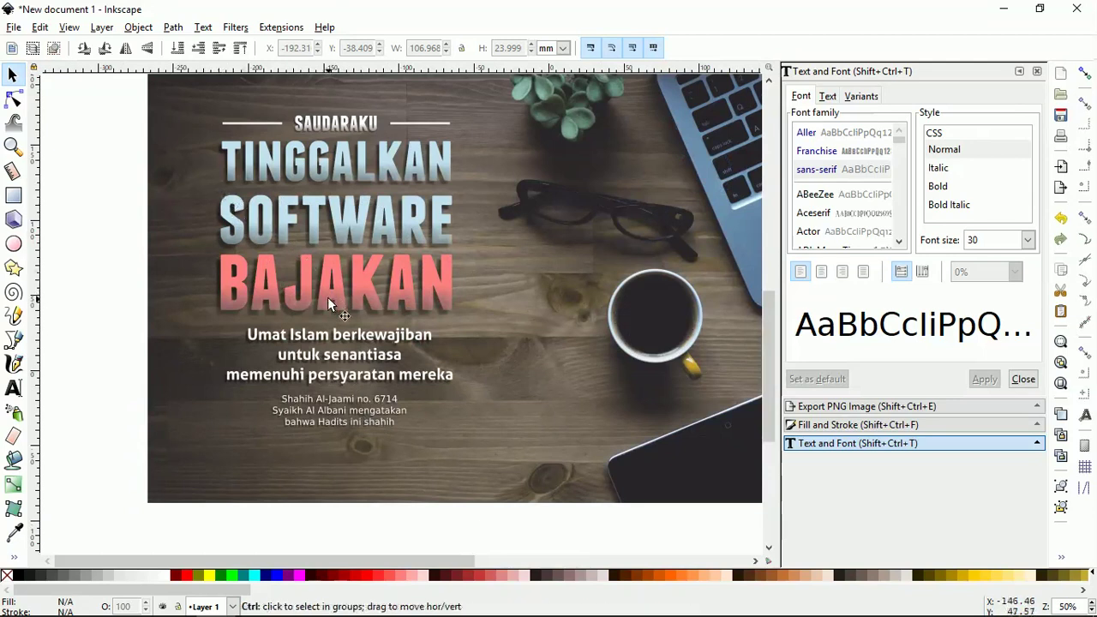
pyautogui.scroll(-1, 328, 302)
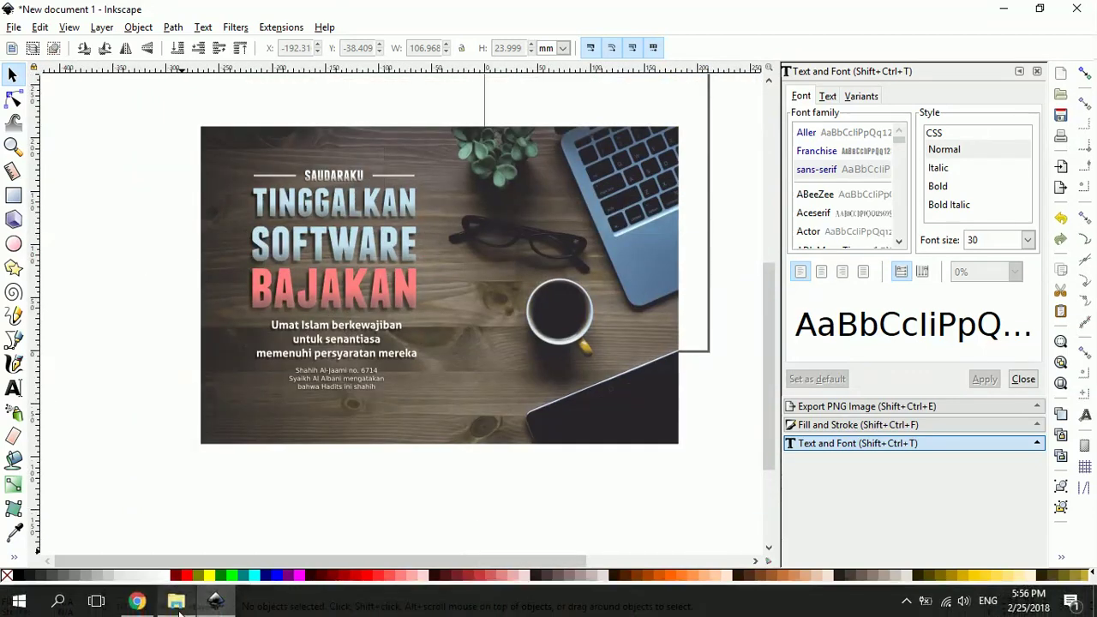
pyautogui.moveTo(175, 602)
pyautogui.click(172, 480)
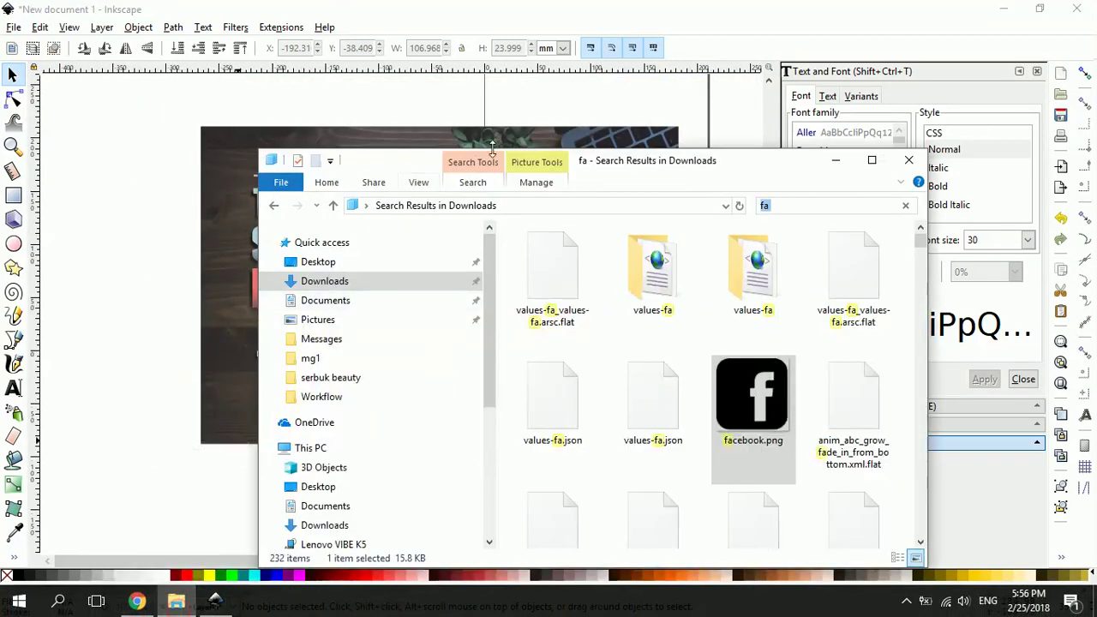
pyautogui.moveTo(660, 161); pyautogui.dragTo(842, 114)
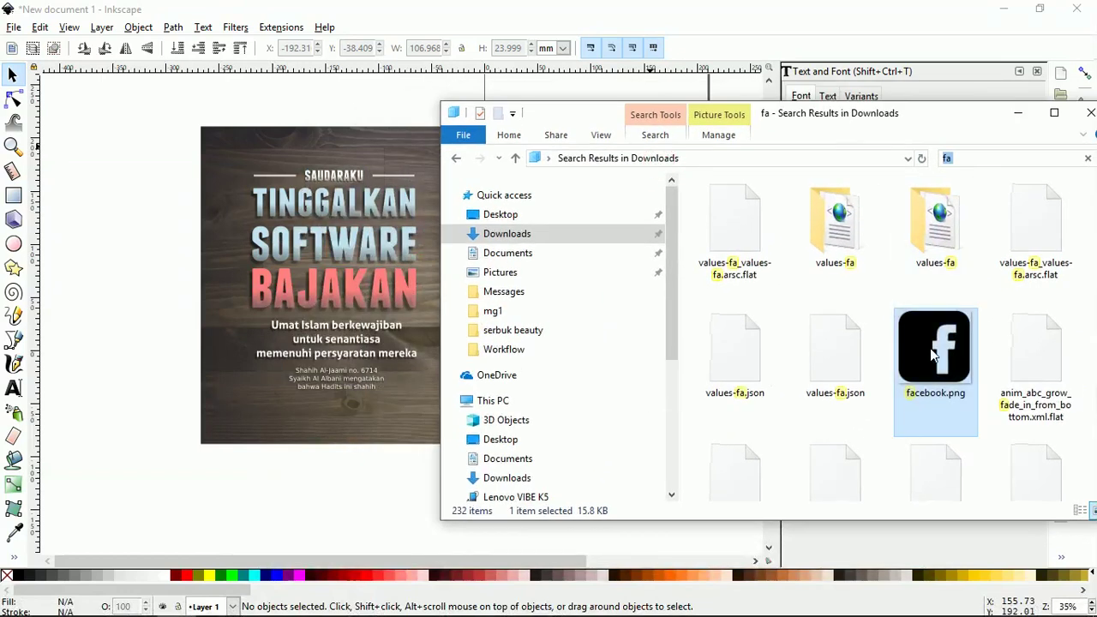
pyautogui.moveTo(921, 347); pyautogui.dragTo(383, 402)
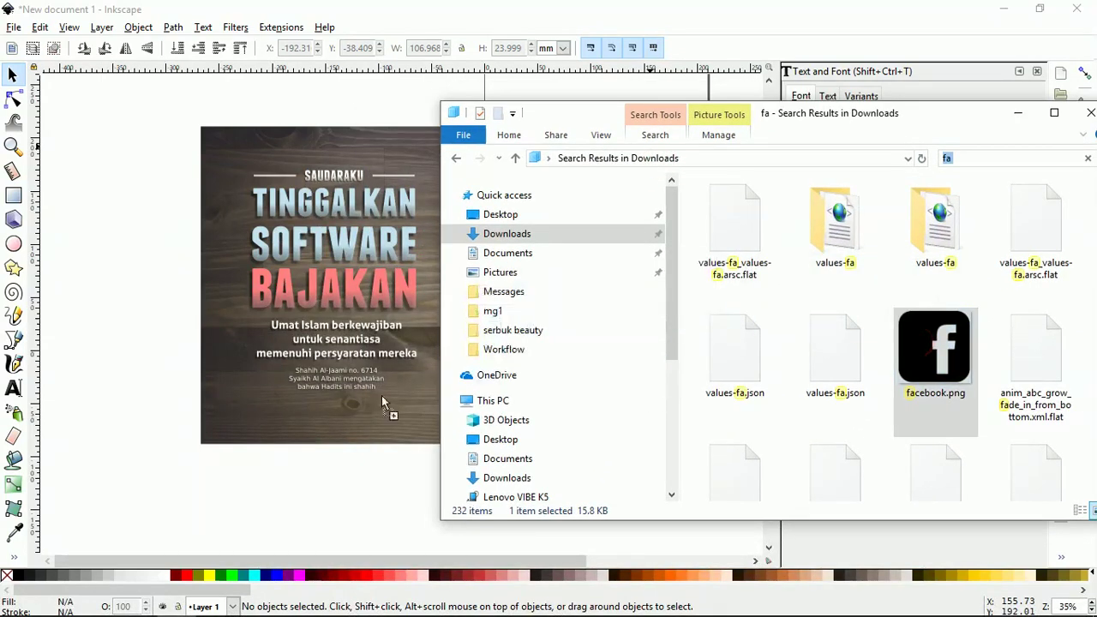
pyautogui.moveTo(307, 453); pyautogui.dragTo(307, 454)
# Step: Import the Facebook image and scale it to 81.643 mm square below the coffee mug
pyautogui.click(639, 420)
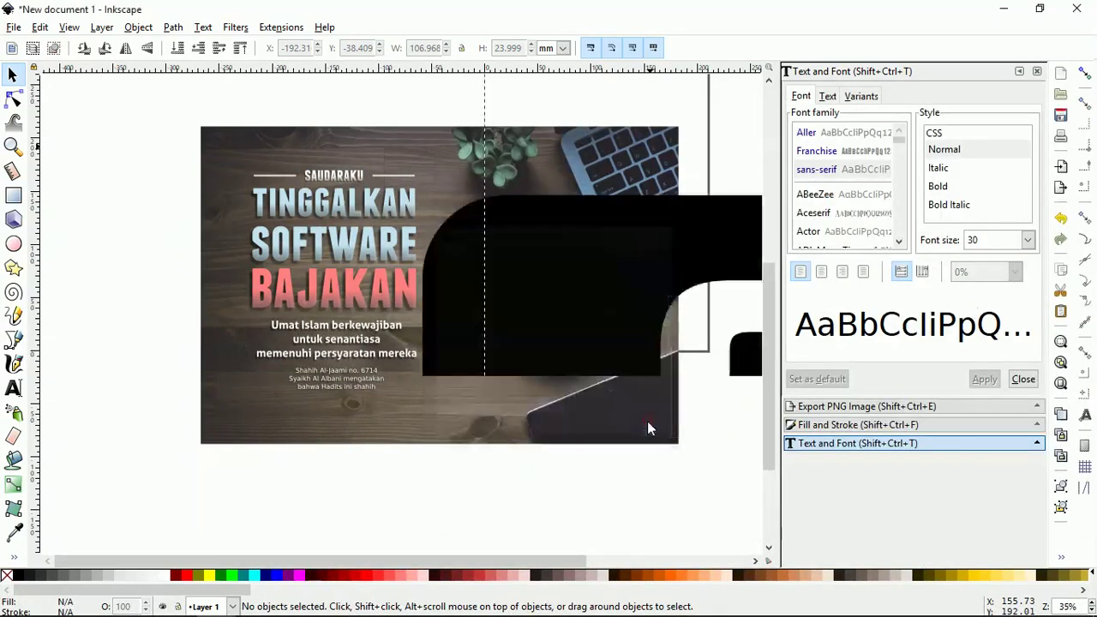
pyautogui.moveTo(527, 404); pyautogui.dragTo(430, 408)
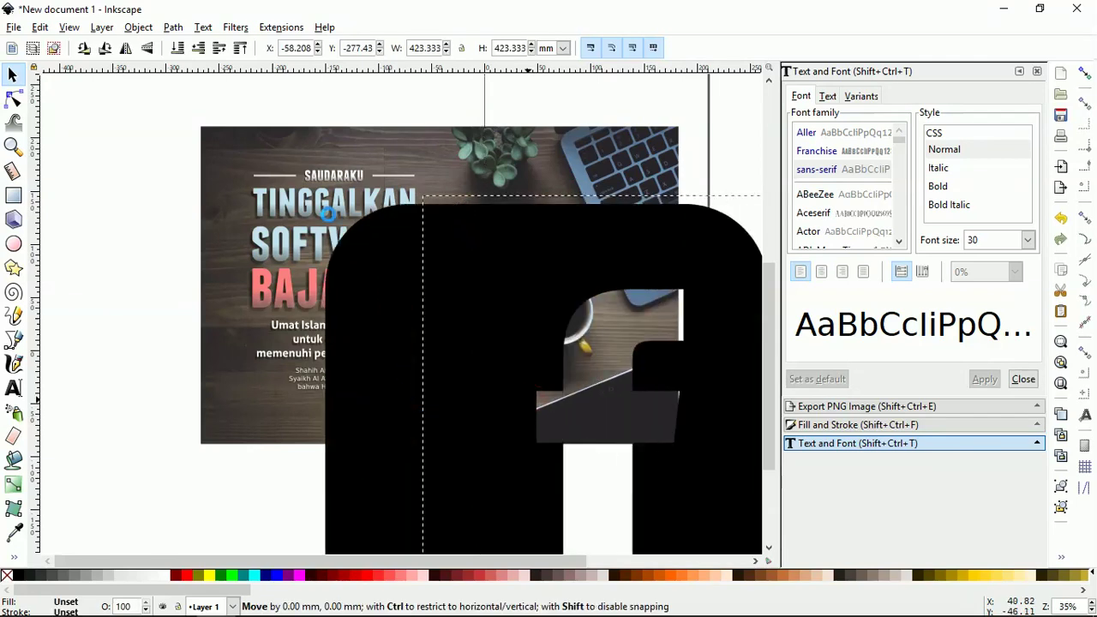
pyautogui.moveTo(322, 200); pyautogui.dragTo(506, 388)
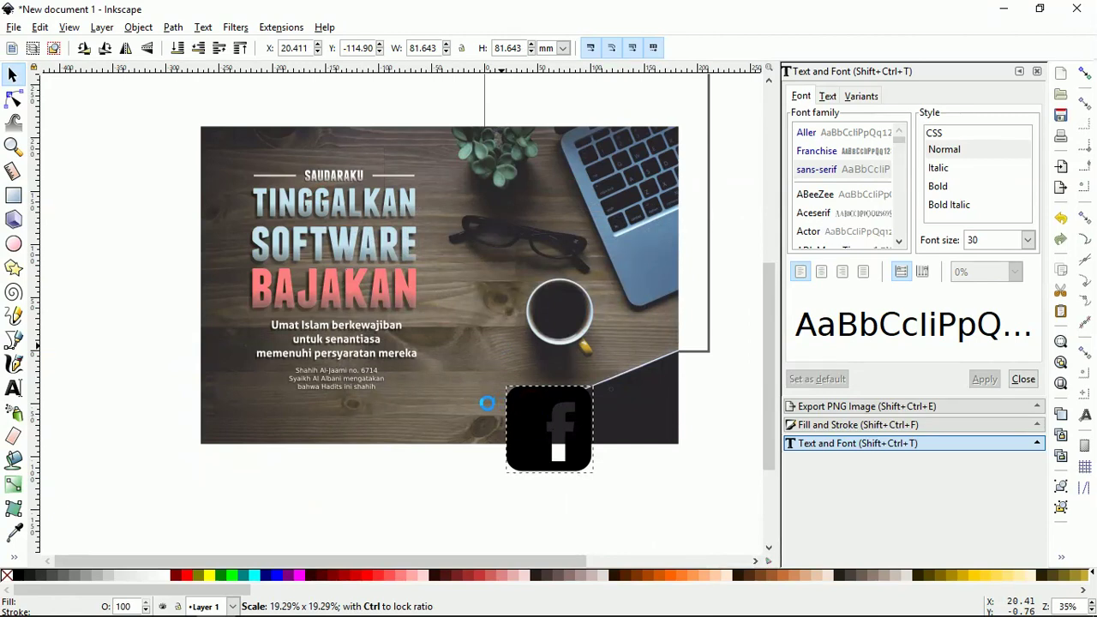
pyautogui.click(487, 403)
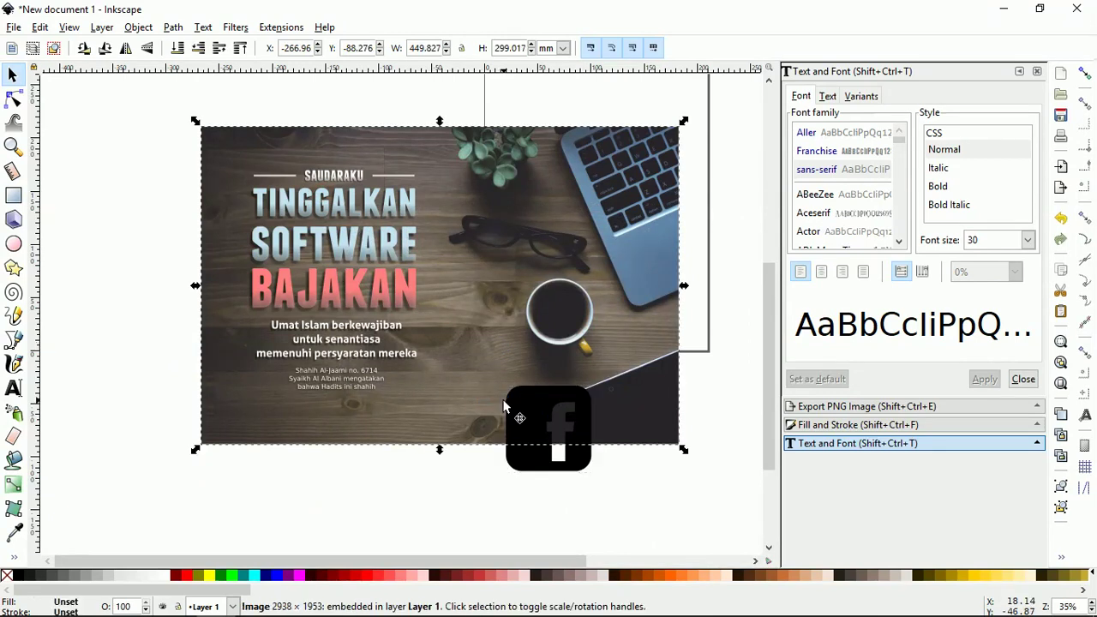
pyautogui.click(525, 464)
# Step: Open Trace Bitmap for the Facebook icon, showing a 2-scan Colors live preview
pyautogui.rightClick(528, 460)
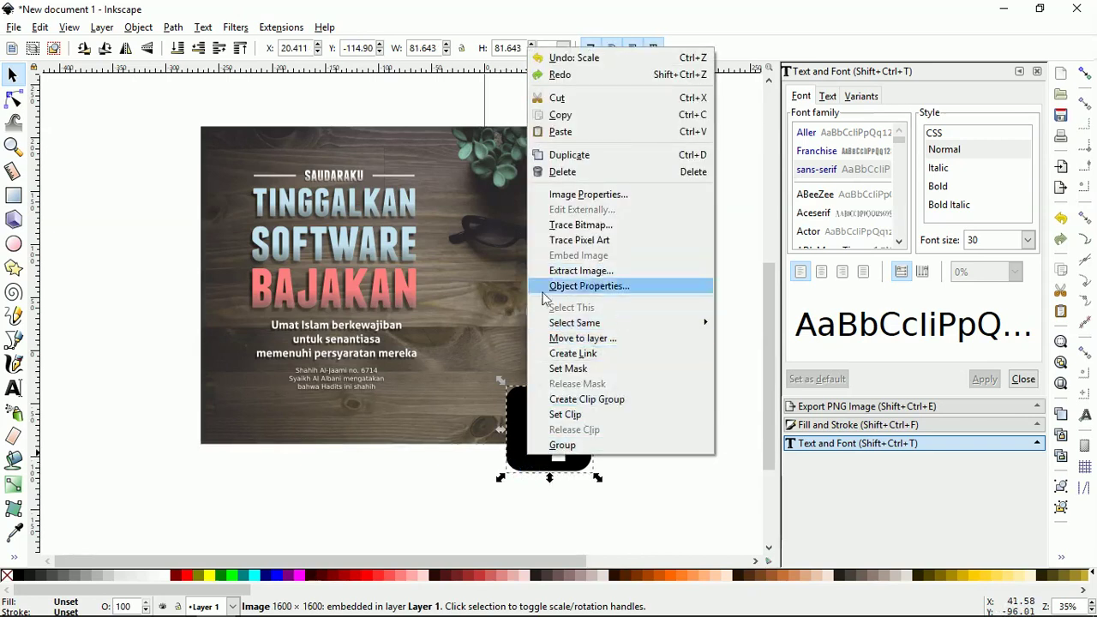
pyautogui.click(579, 225)
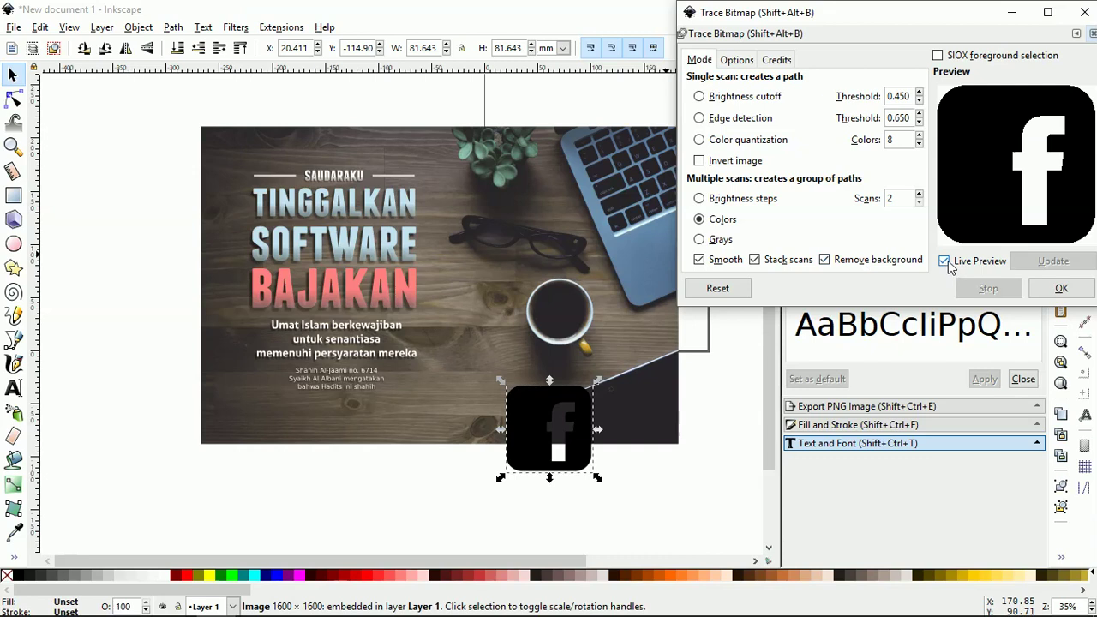
# Step: Trace the Facebook bitmap into a vector path and delete the original image
pyautogui.click(1061, 291)
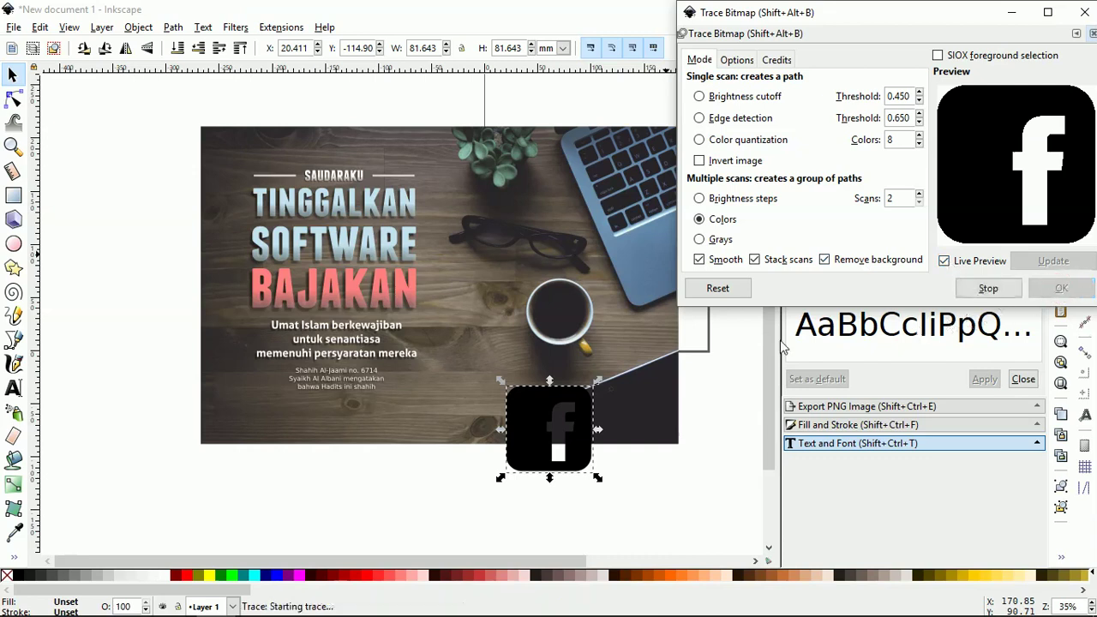
pyautogui.moveTo(530, 425); pyautogui.dragTo(370, 455)
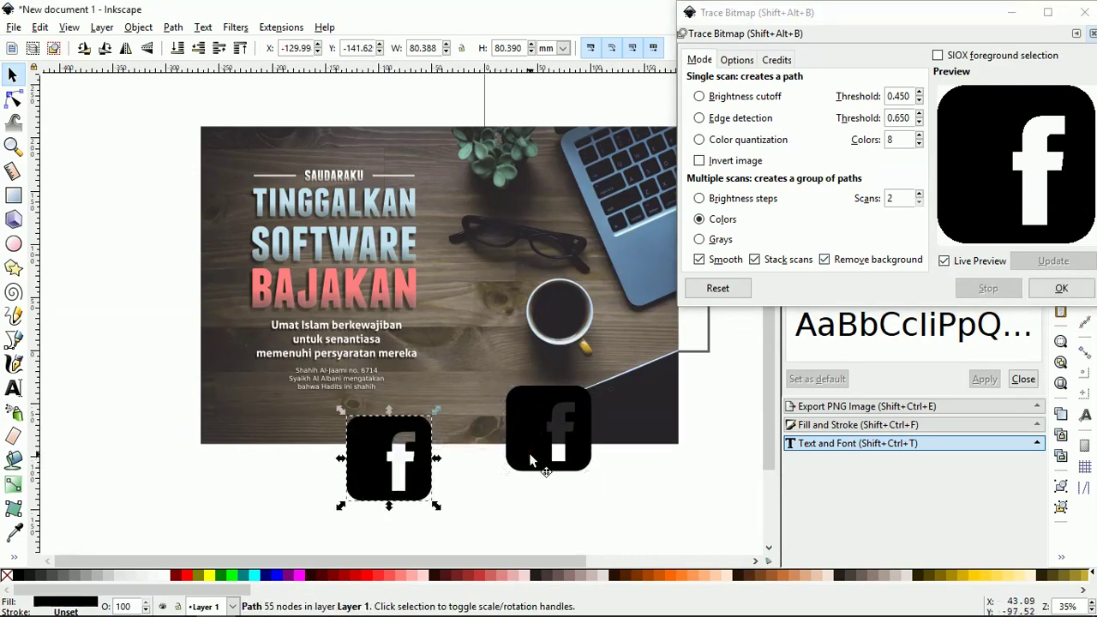
pyautogui.click(536, 463)
pyautogui.press('Delete')
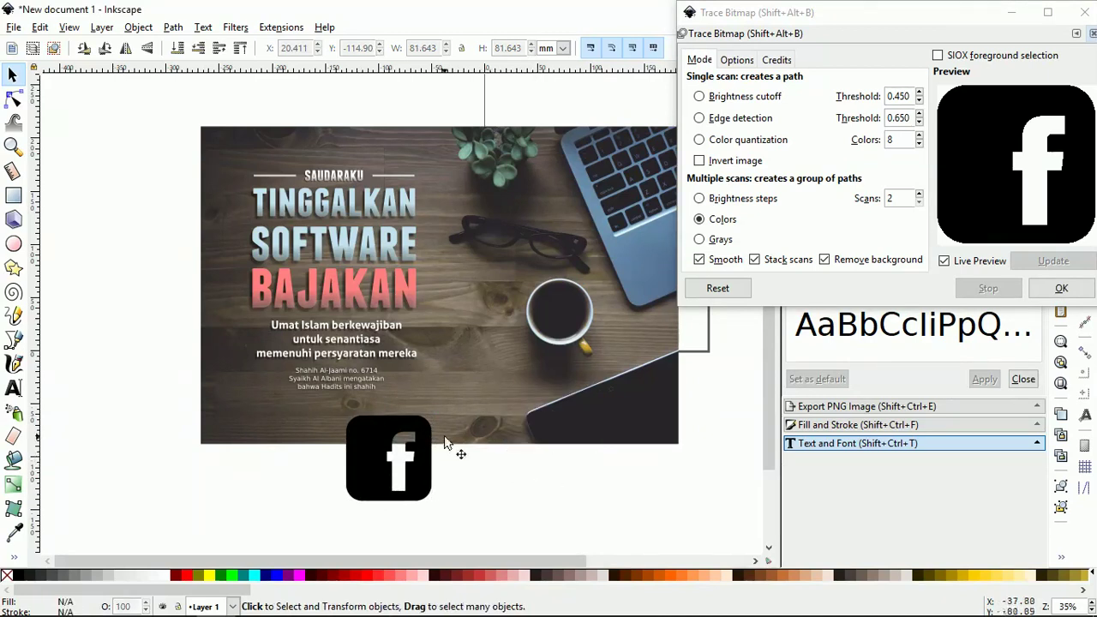
# Step: Colour the traced Facebook logo yellow and shrink it to about 22 mm in the poster's lower-left
pyautogui.click(362, 471)
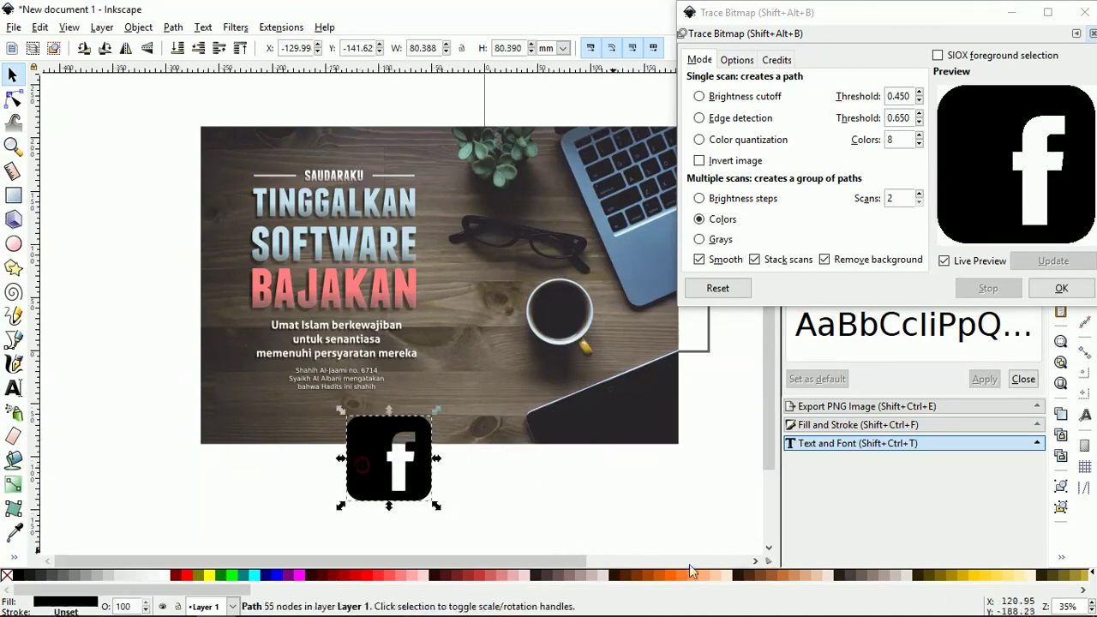
pyautogui.click(984, 576)
pyautogui.moveTo(370, 469); pyautogui.dragTo(298, 432)
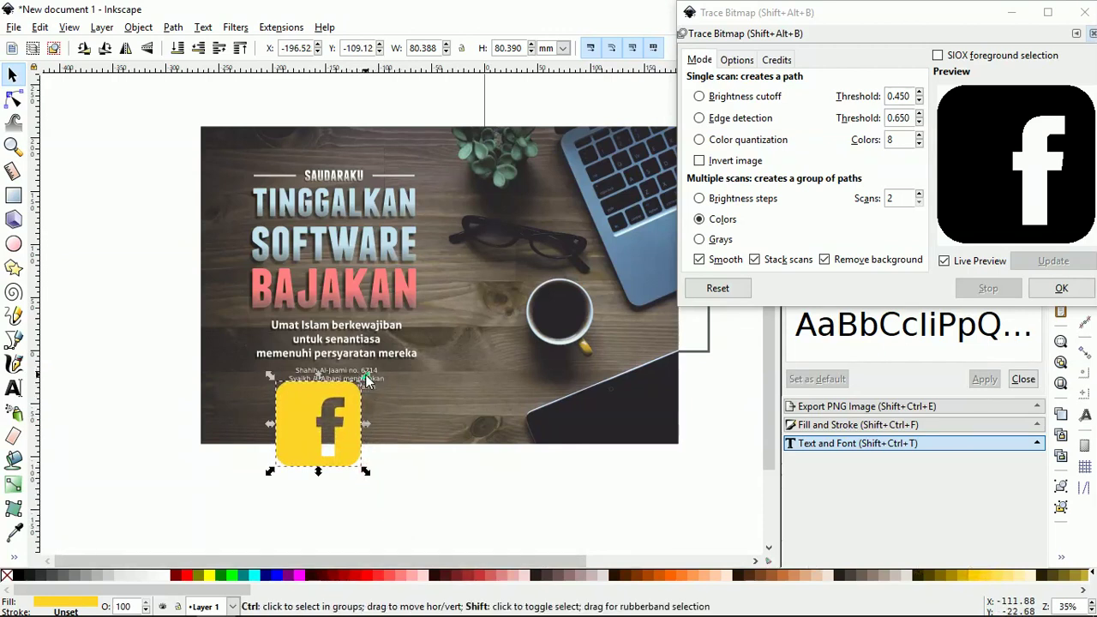
pyautogui.moveTo(367, 471); pyautogui.dragTo(340, 380)
pyautogui.press('alt+less')
pyautogui.press('alt+less')
pyautogui.press('alt+less')
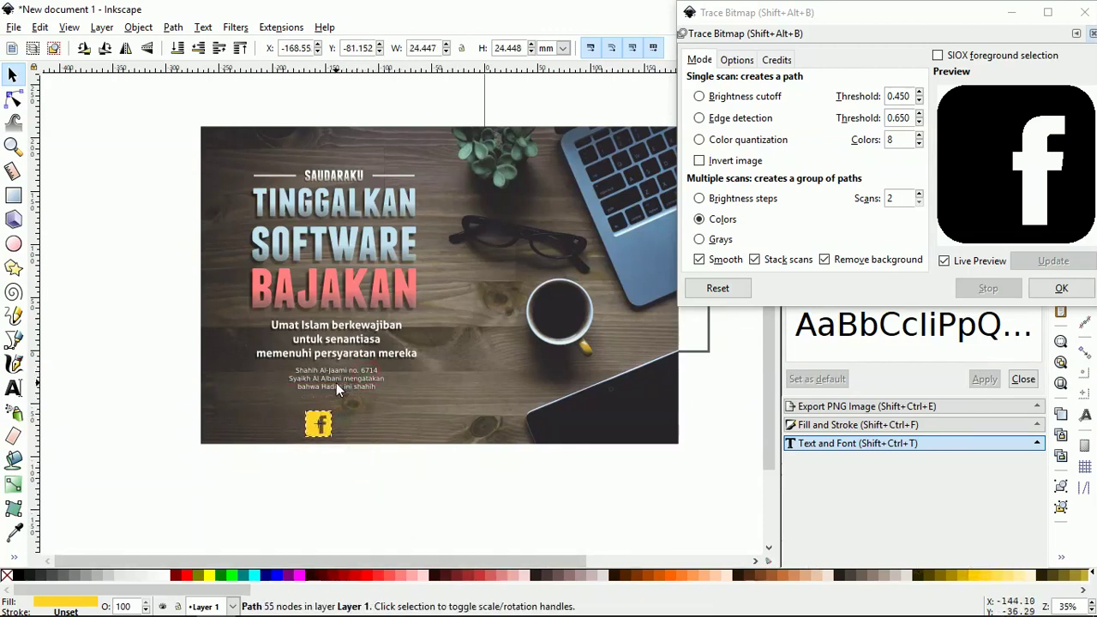
pyautogui.scroll(1, 338, 390)
pyautogui.moveTo(337, 397); pyautogui.dragTo(253, 408)
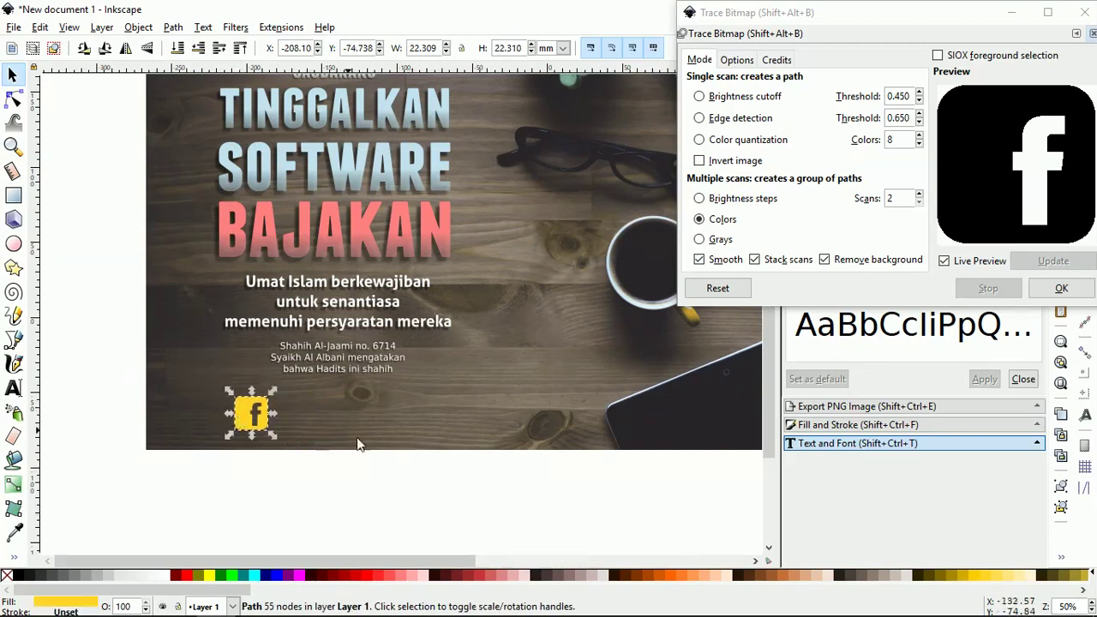
# Step: Import the Instagram PNG from File Explorer onto the Inkscape canvas
pyautogui.click(175, 602)
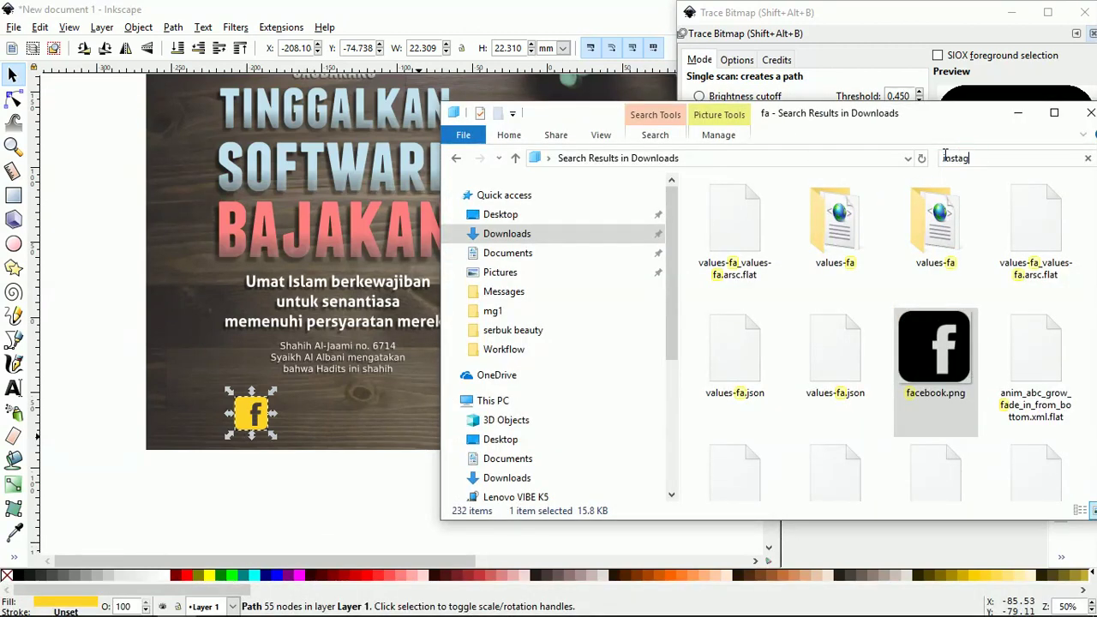
pyautogui.moveTo(733, 223)
pyautogui.mouseDown()
pyautogui.moveTo(344, 452)
pyautogui.moveTo(379, 448)
pyautogui.mouseUp()
pyautogui.click(632, 421)
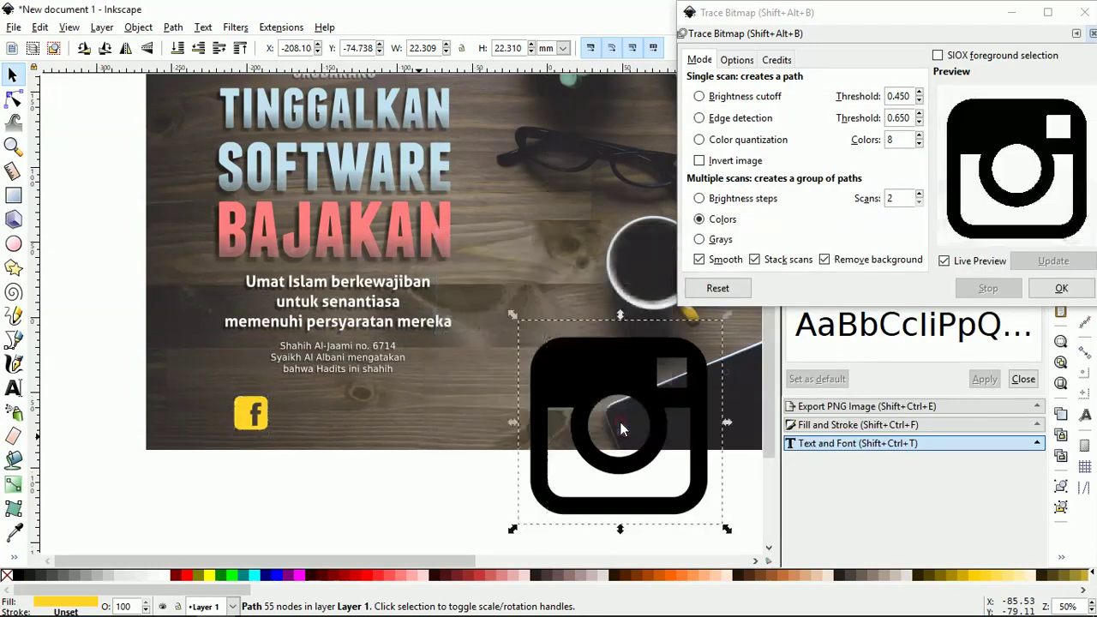
# Step: Trace the Instagram image into a black vector path and delete the original bitmap
pyautogui.click(1060, 288)
pyautogui.moveTo(623, 403)
pyautogui.mouseDown()
pyautogui.moveTo(489, 437)
pyautogui.moveTo(411, 401)
pyautogui.mouseUp()
pyautogui.click(617, 366)
pyautogui.press('Delete')
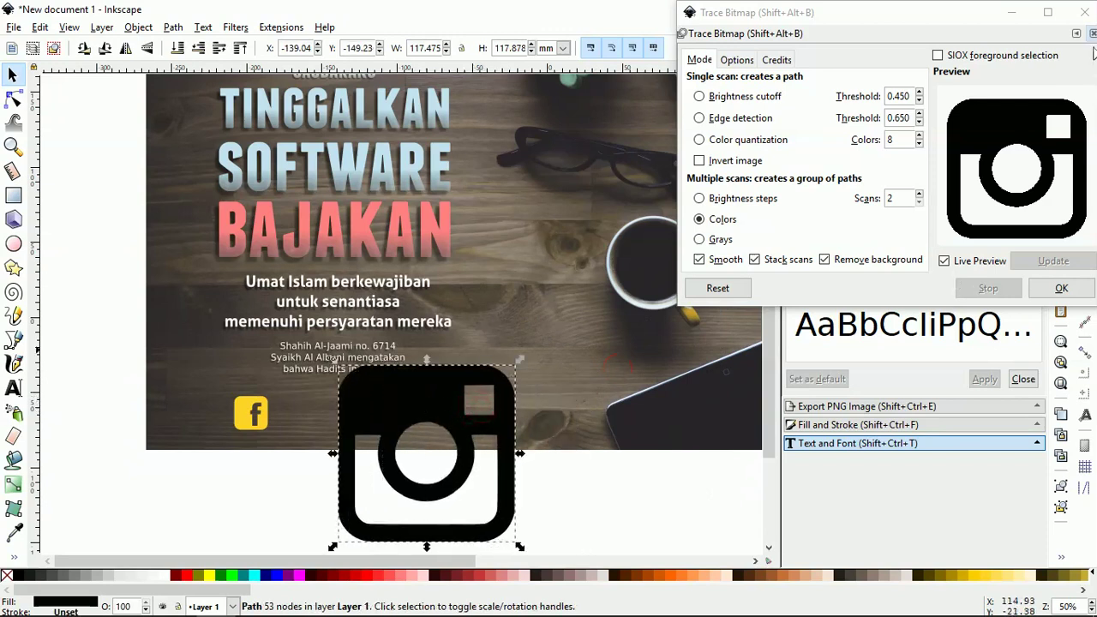
# Step: Fill the Instagram icon with the Facebook icon's yellow using the Fill and Stroke eyedropper
pyautogui.click(1092, 33)
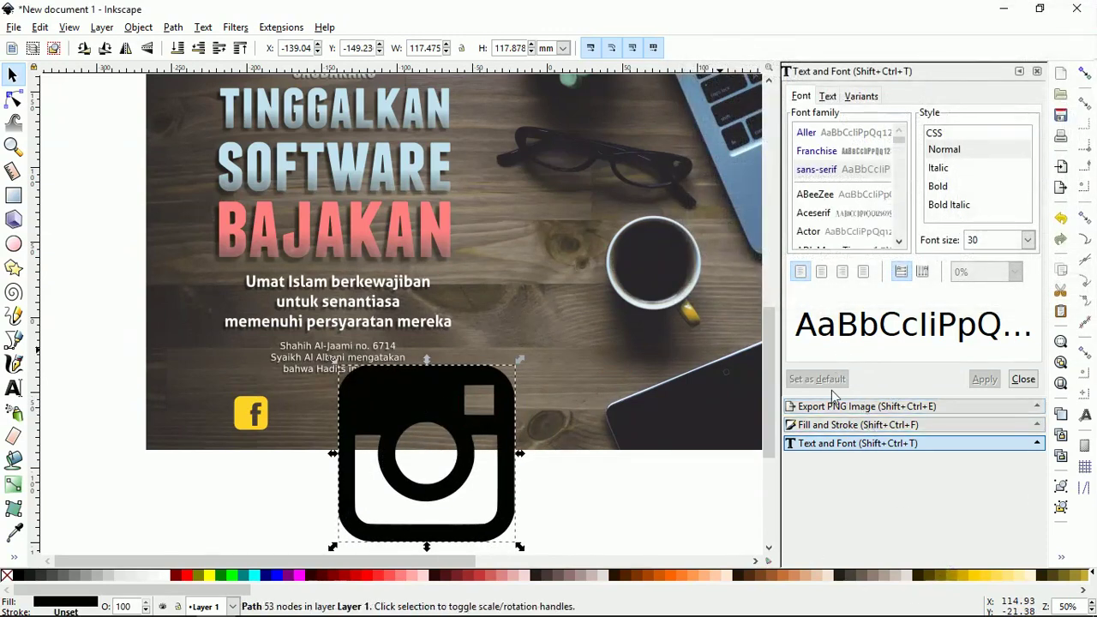
pyautogui.click(831, 424)
pyautogui.click(808, 97)
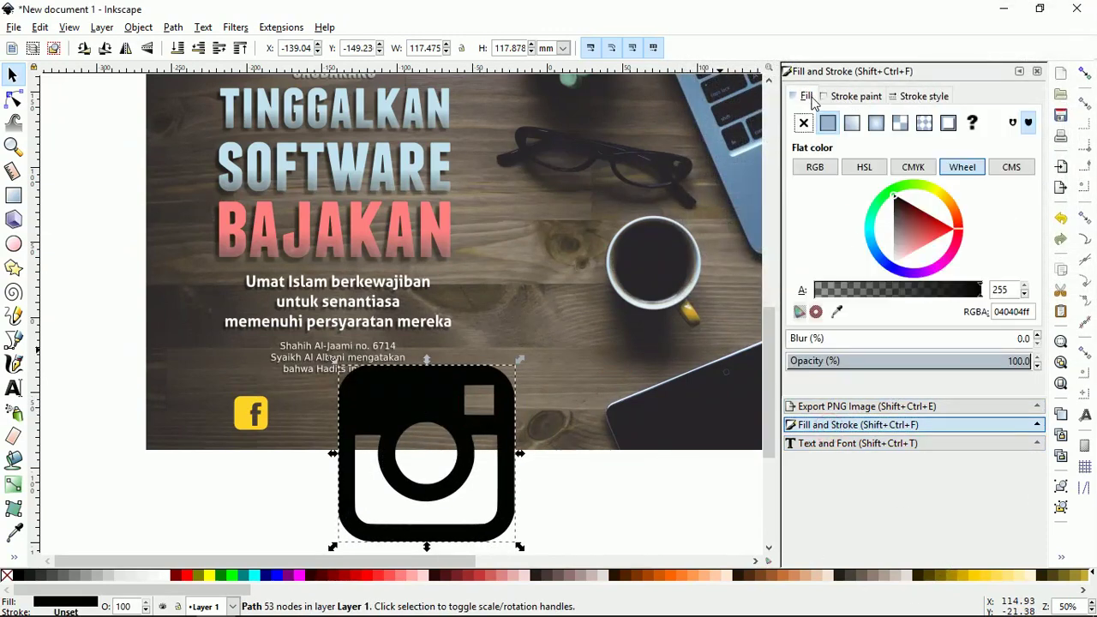
pyautogui.click(836, 311)
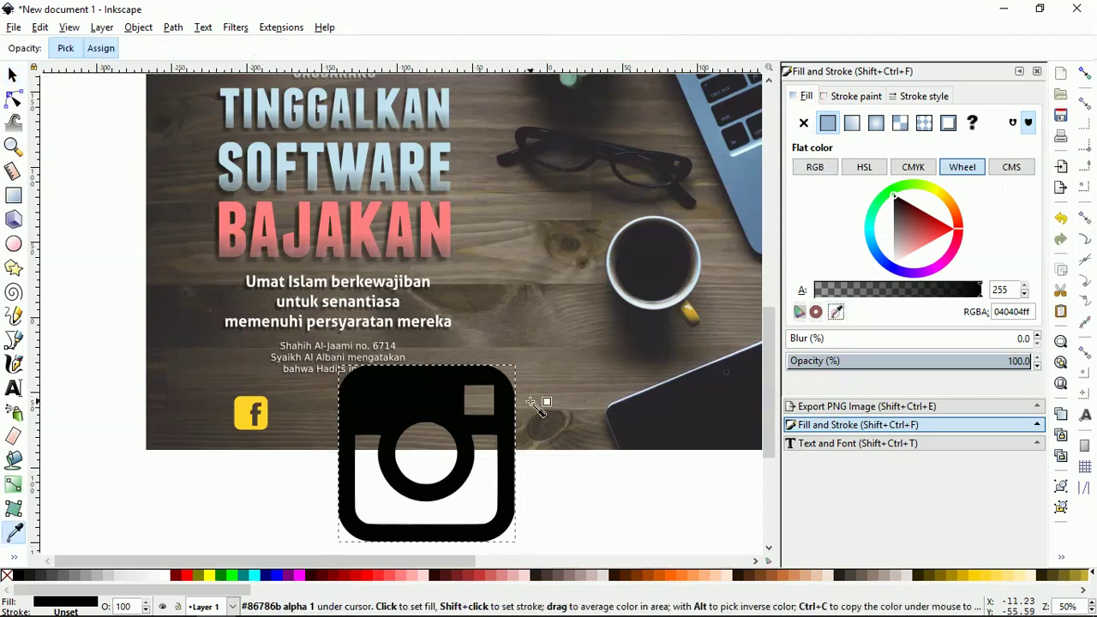
pyautogui.click(247, 422)
pyautogui.press('s')
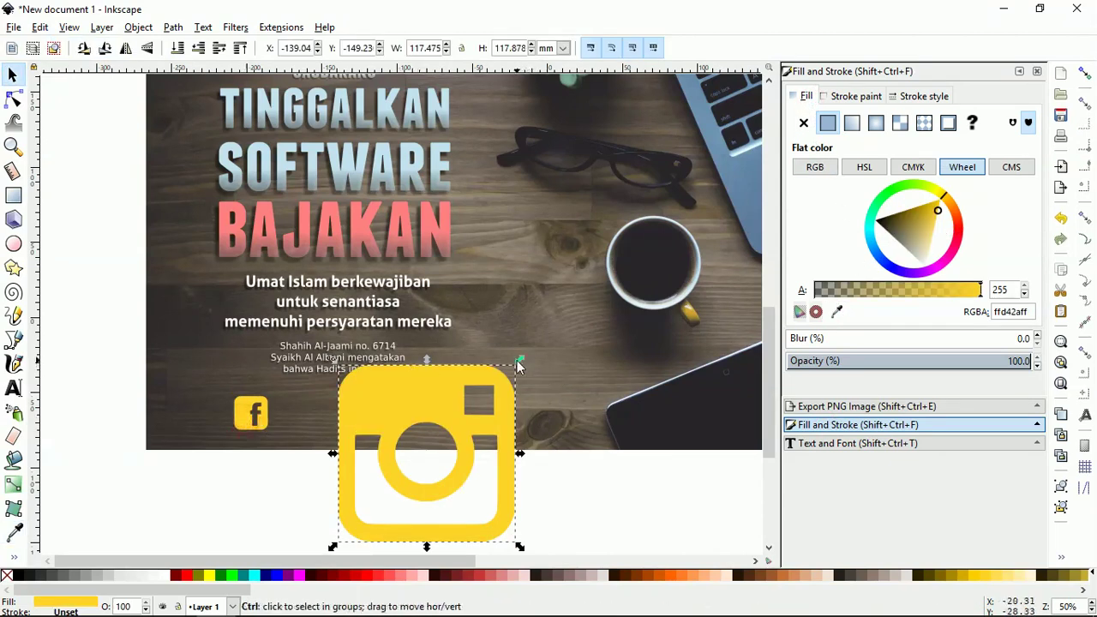
# Step: Shrink the Instagram icon to Facebook's size and place it beside it with a small gap
pyautogui.moveTo(517, 366); pyautogui.dragTo(444, 379)
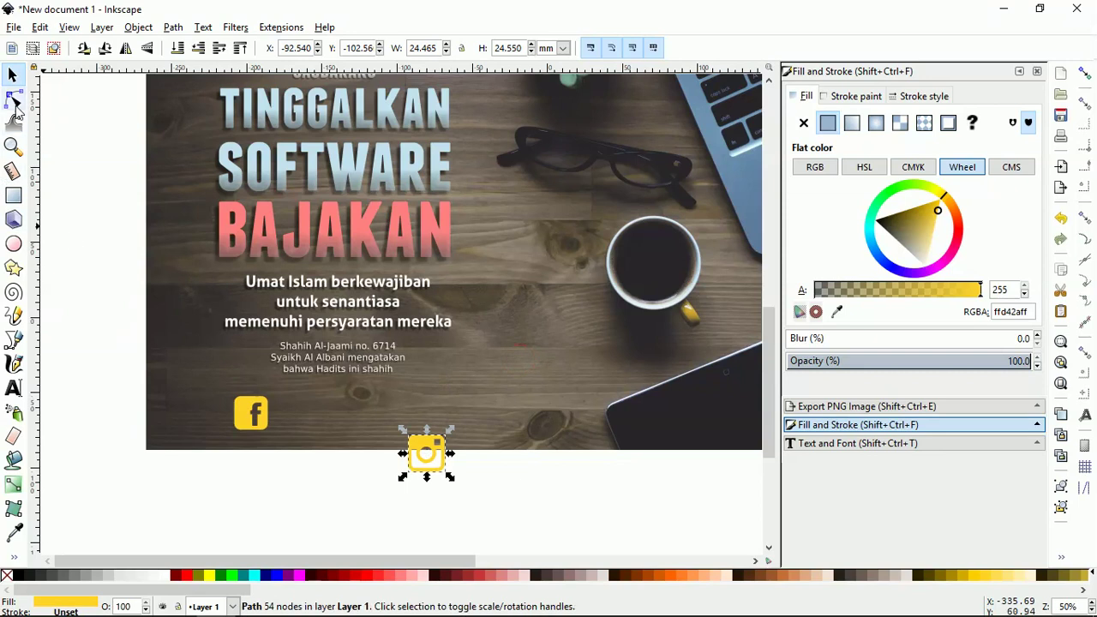
pyautogui.moveTo(417, 447)
pyautogui.mouseDown()
pyautogui.moveTo(262, 407)
pyautogui.moveTo(274, 378)
pyautogui.mouseUp()
pyautogui.keyDown('ctrl'); pyautogui.scroll(4, 265, 403); pyautogui.keyUp('ctrl')
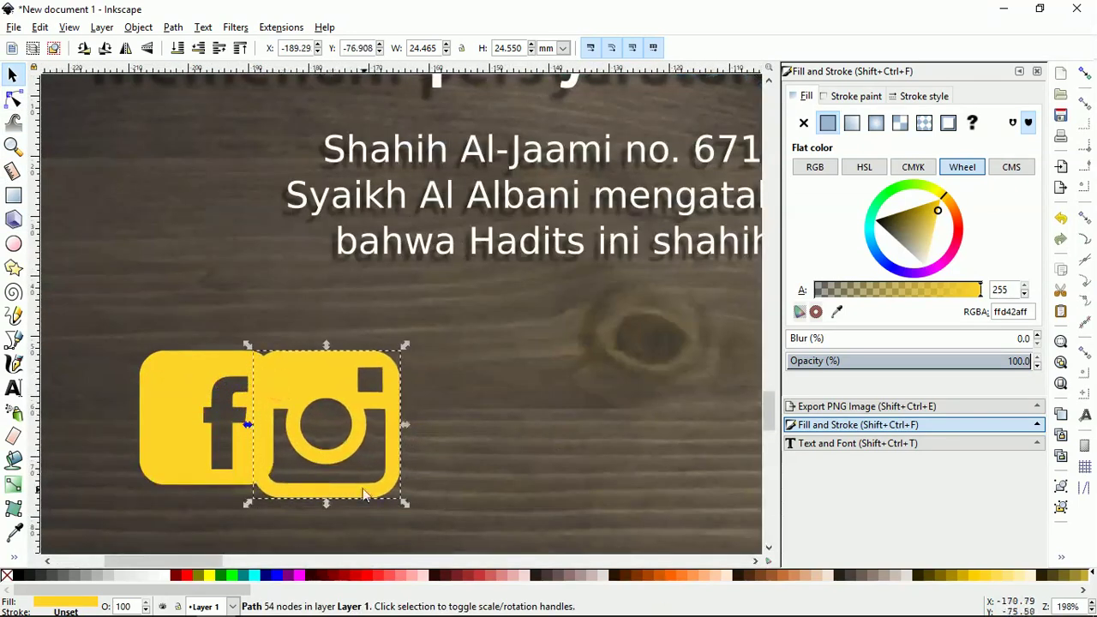
pyautogui.moveTo(410, 505); pyautogui.dragTo(389, 499)
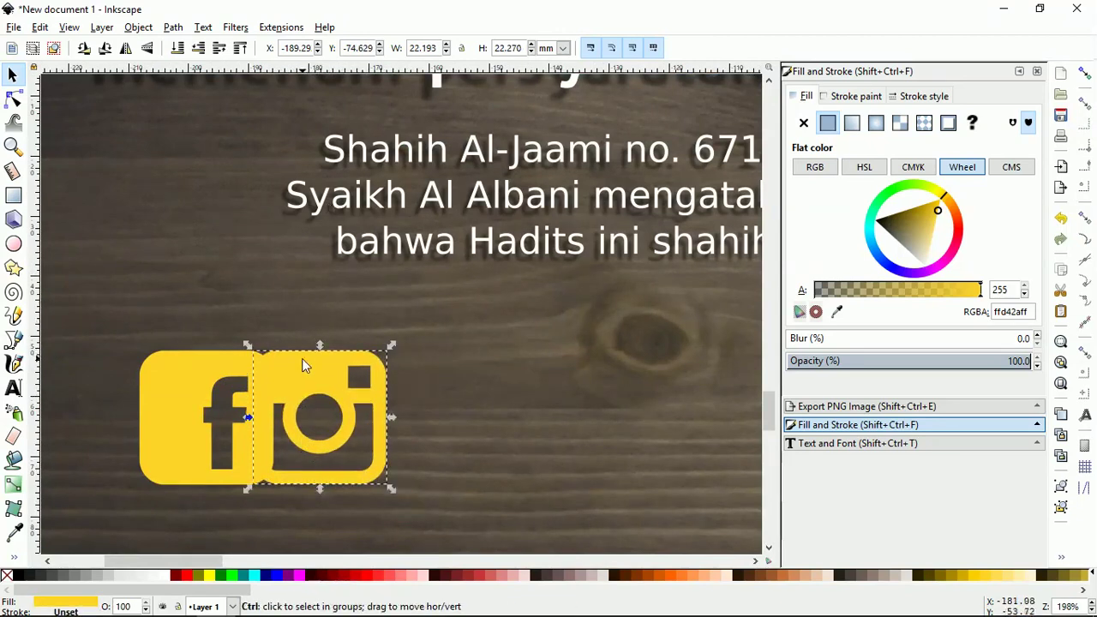
pyautogui.moveTo(302, 358); pyautogui.dragTo(369, 353)
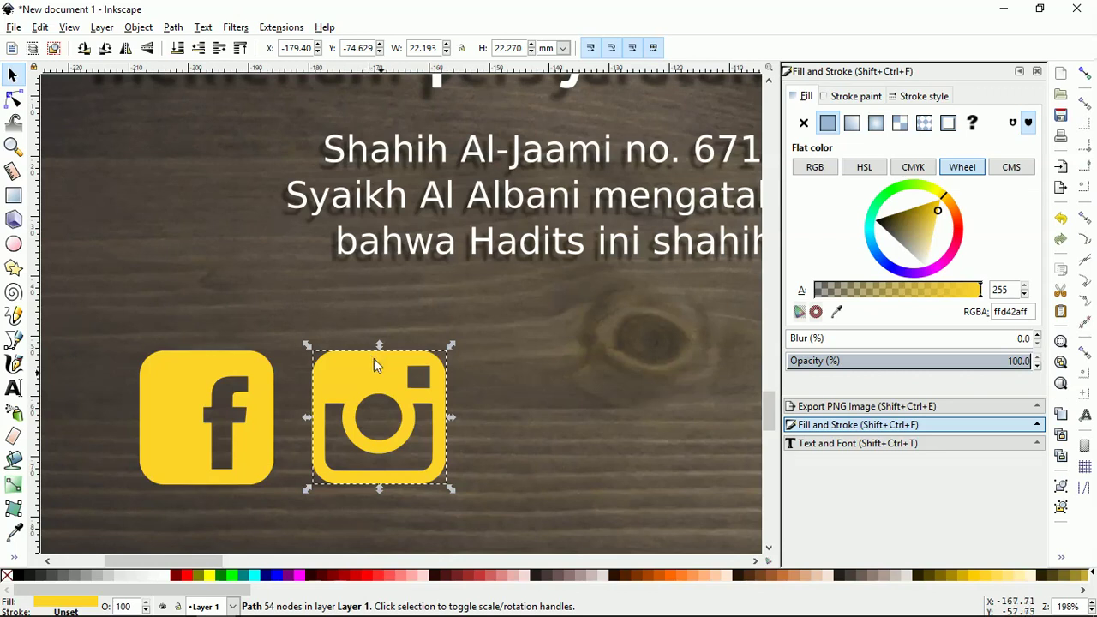
pyautogui.keyDown('ctrl'); pyautogui.scroll(-2, 185, 420); pyautogui.keyUp('ctrl')
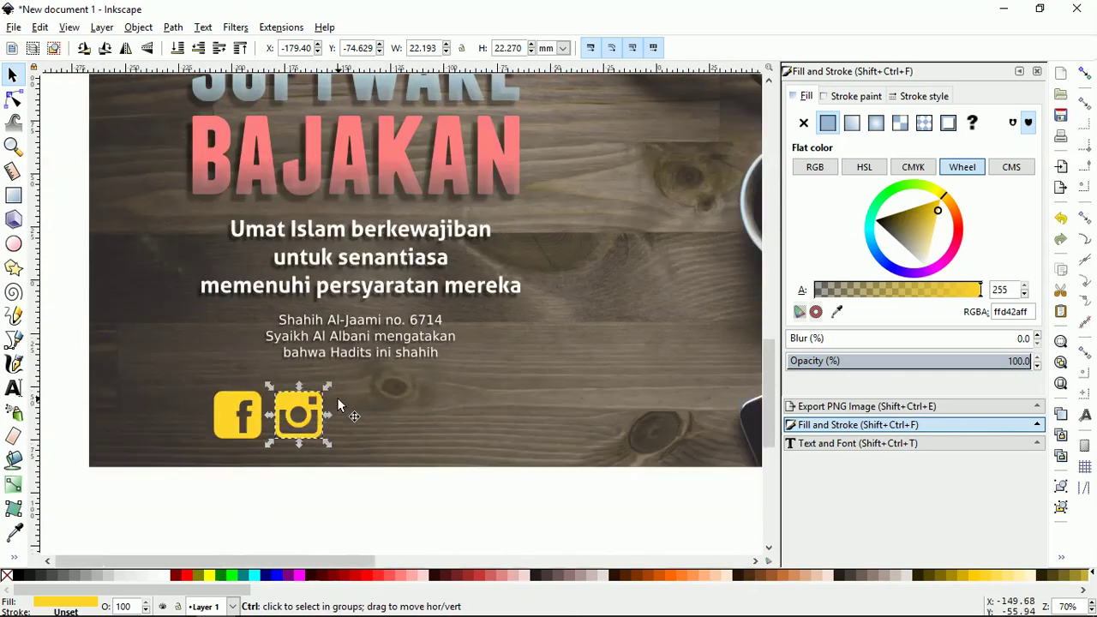
pyautogui.keyDown('ctrl'); pyautogui.scroll(-1, 333, 411); pyautogui.keyUp('ctrl')
# Step: Scale both icons down together to about 38 mm wide
pyautogui.moveTo(377, 490)
pyautogui.mouseDown()
pyautogui.moveTo(169, 415)
pyautogui.moveTo(179, 370)
pyautogui.mouseUp()
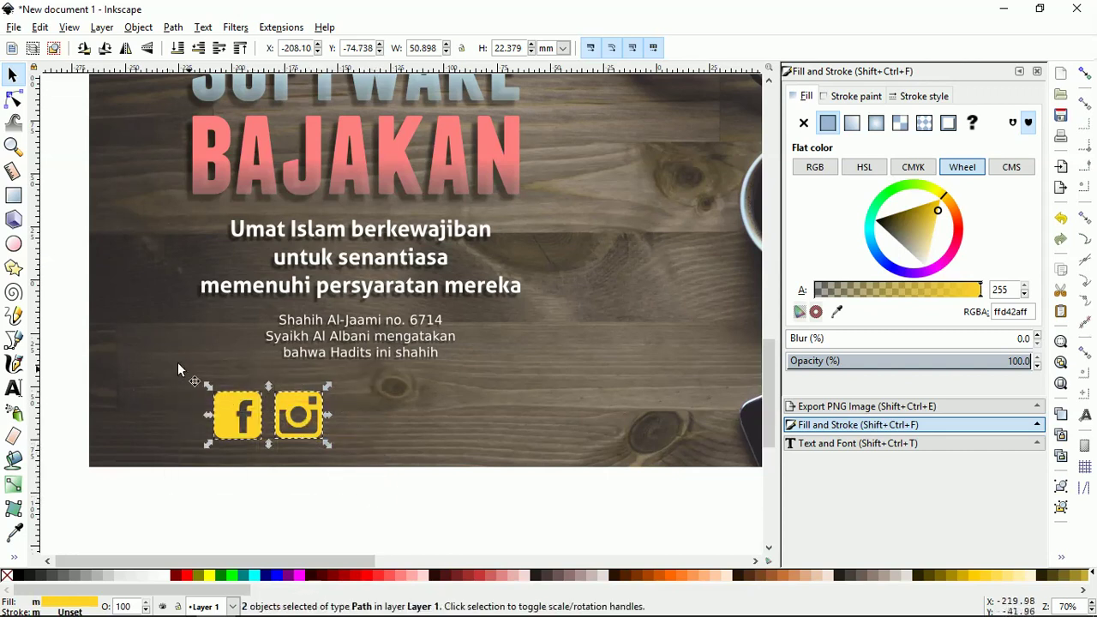
pyautogui.moveTo(326, 386); pyautogui.dragTo(318, 390)
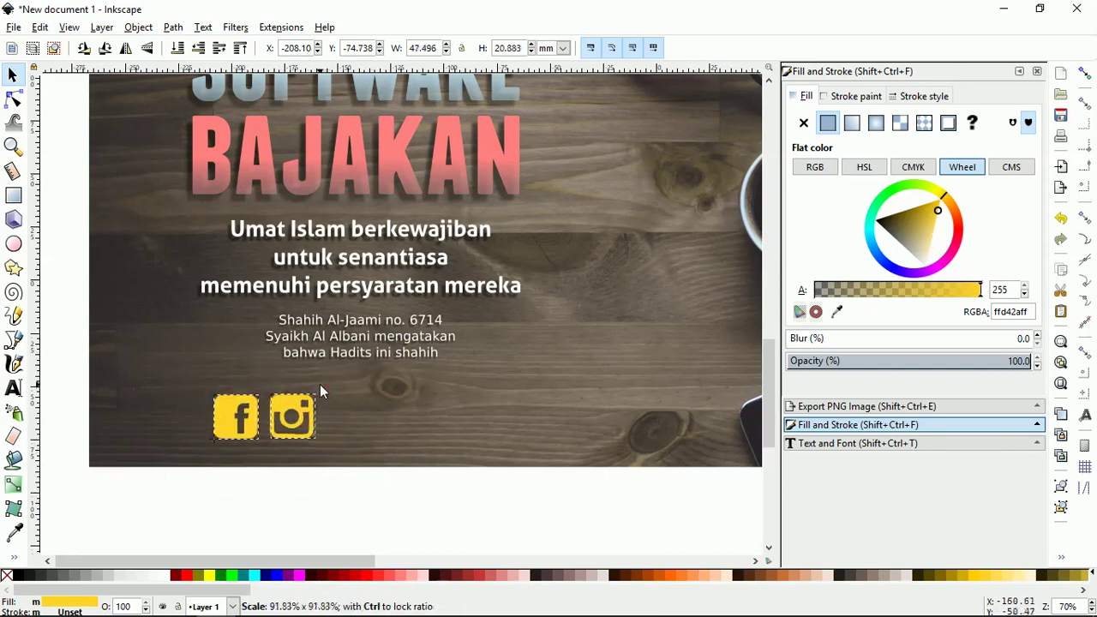
pyautogui.keyDown('ctrl'); pyautogui.scroll(-2, 318, 411); pyautogui.keyUp('ctrl')
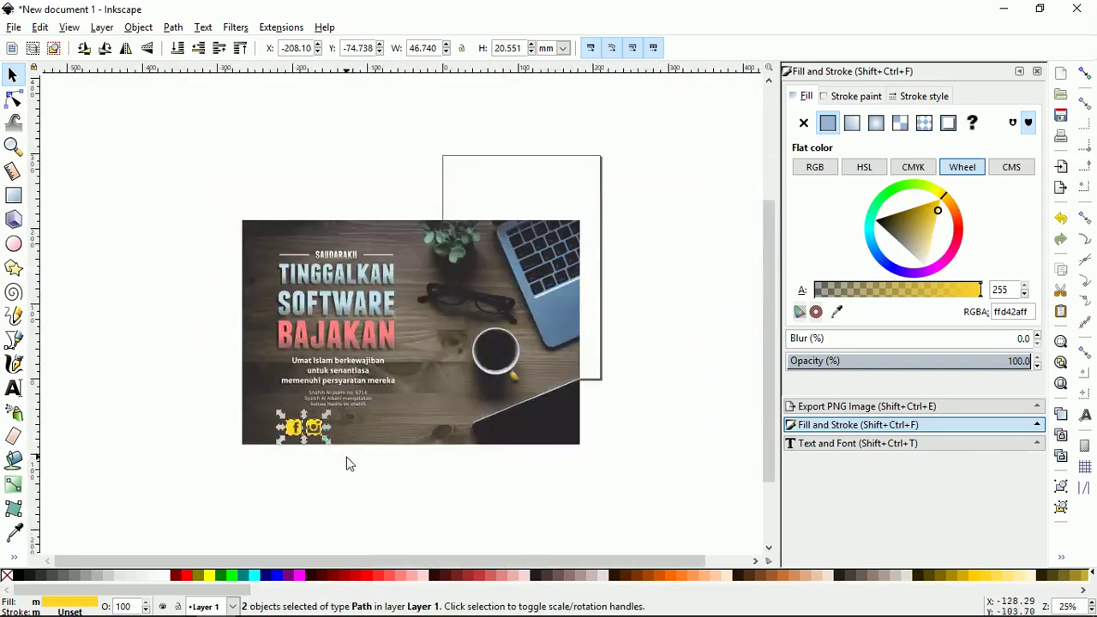
pyautogui.moveTo(323, 430); pyautogui.dragTo(315, 436)
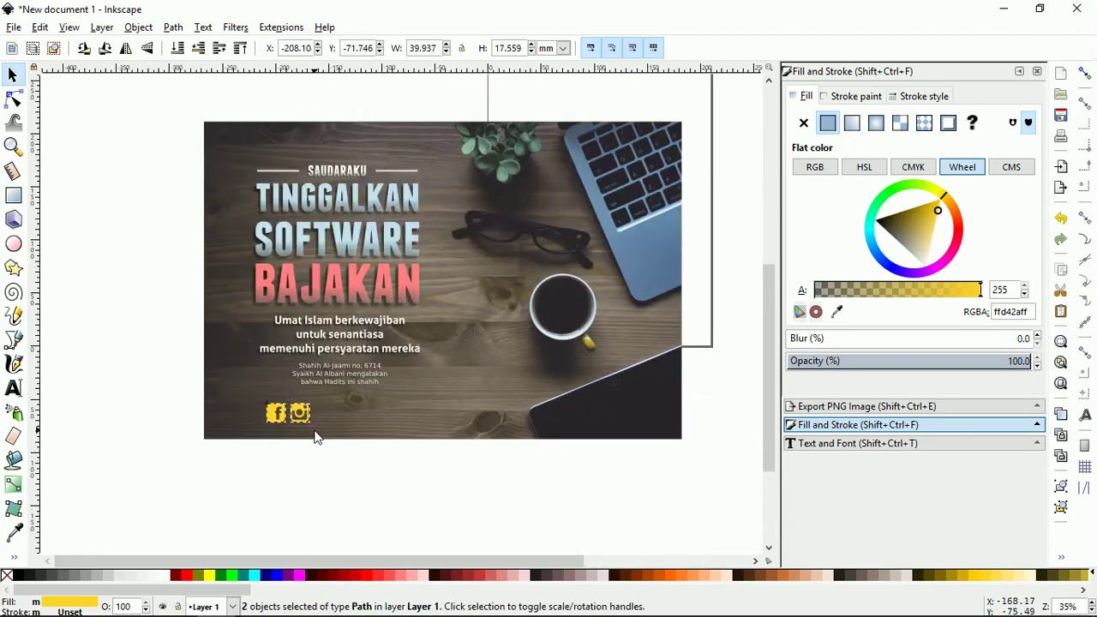
pyautogui.click(334, 420)
# Step: Type the hashtag '#kreatiftanpabajakan' to the right of the social icons
pyautogui.keyDown('ctrl'); pyautogui.scroll(2, 331, 416); pyautogui.keyUp('ctrl')
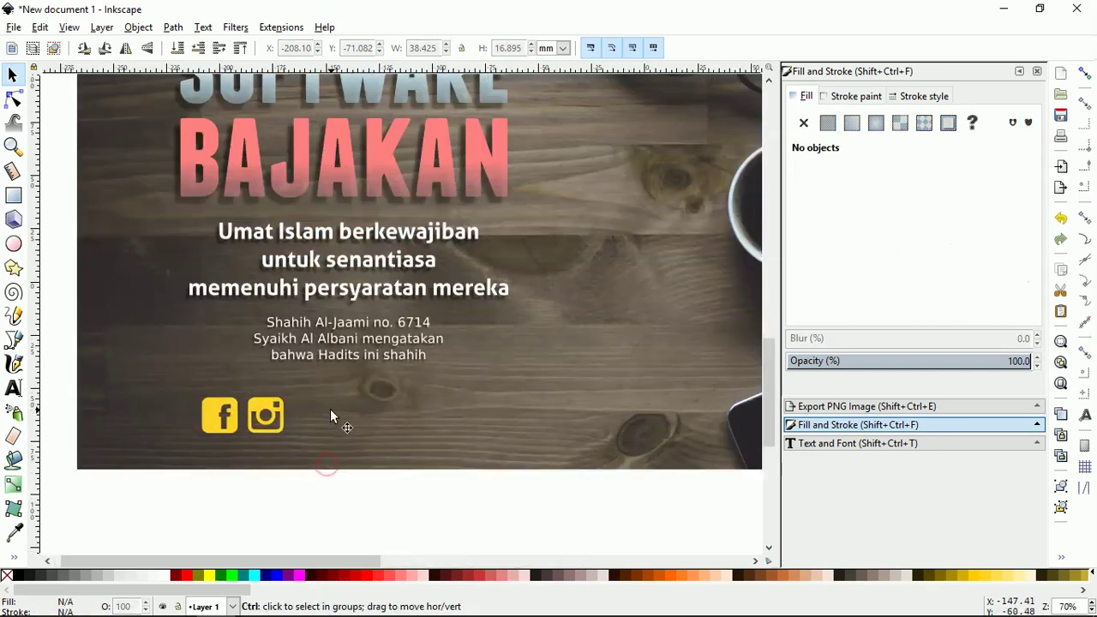
pyautogui.click(13, 388)
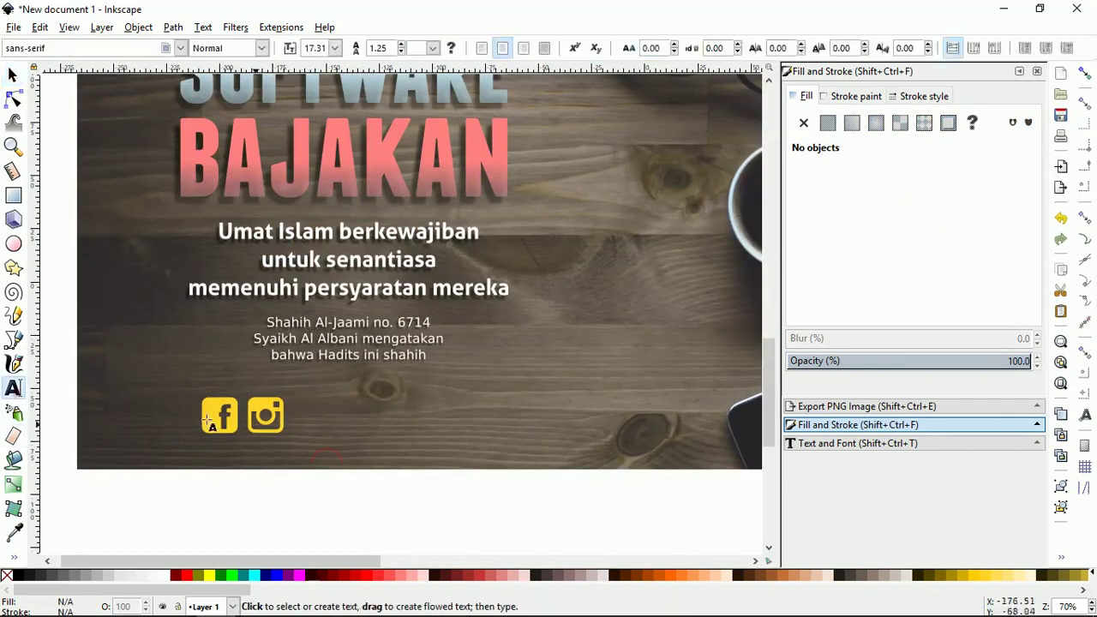
pyautogui.click(349, 417)
pyautogui.write('#krea')
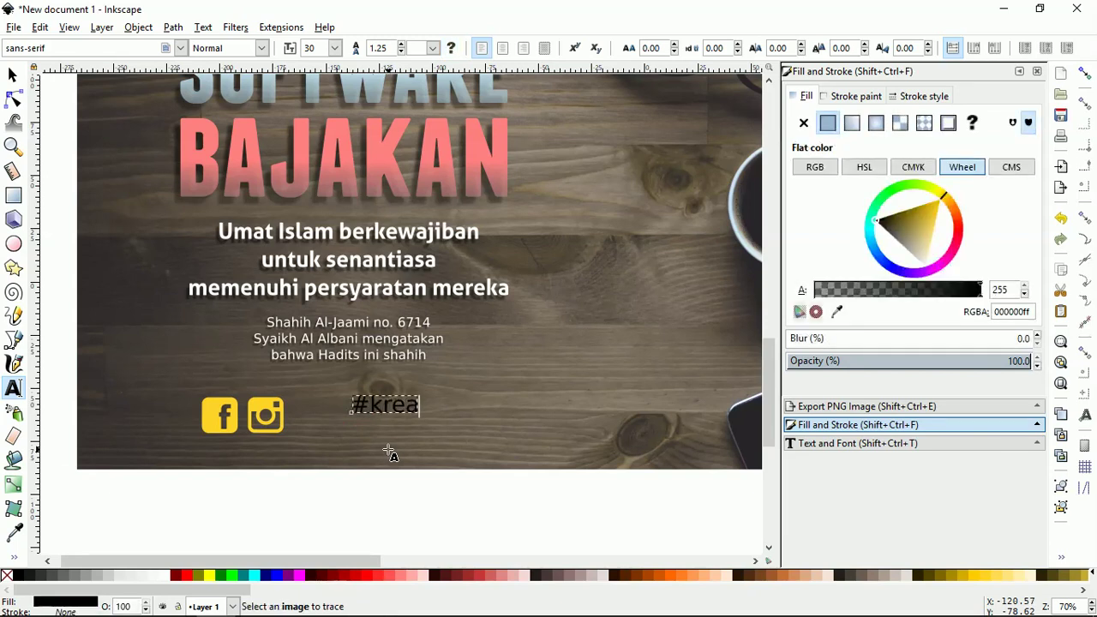
pyautogui.write('ti')
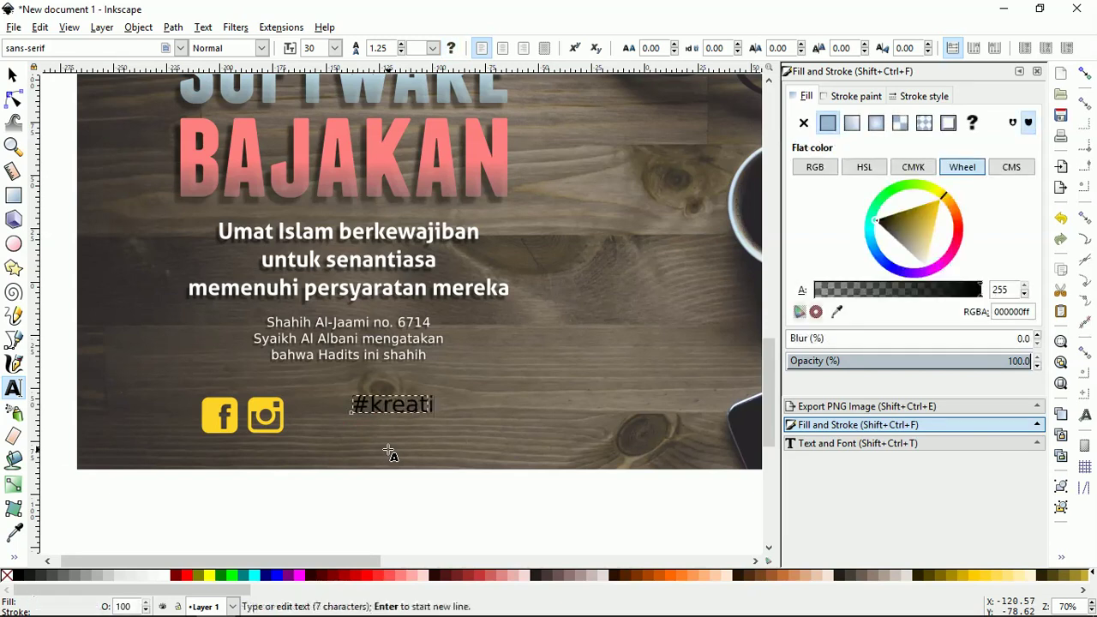
pyautogui.write('f')
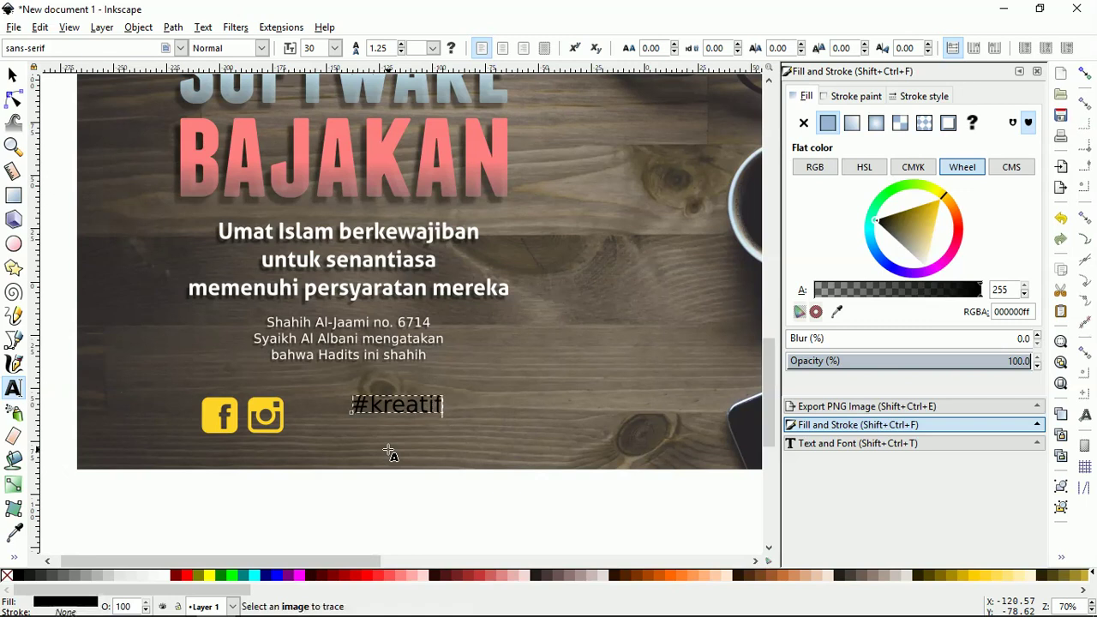
pyautogui.write('tanpaba')
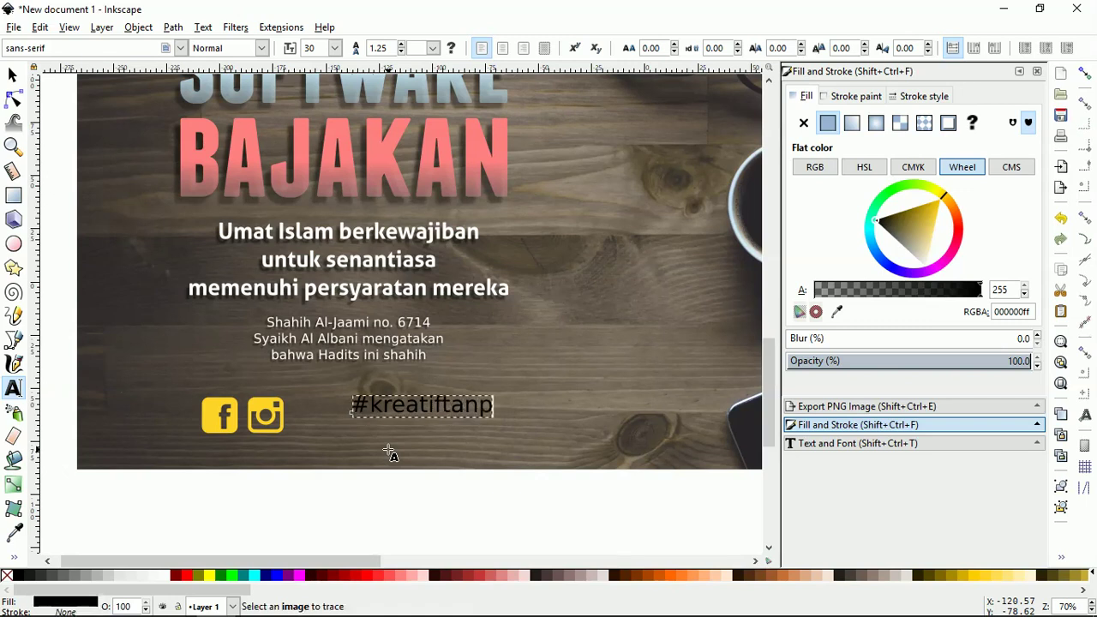
pyautogui.write('jakan')
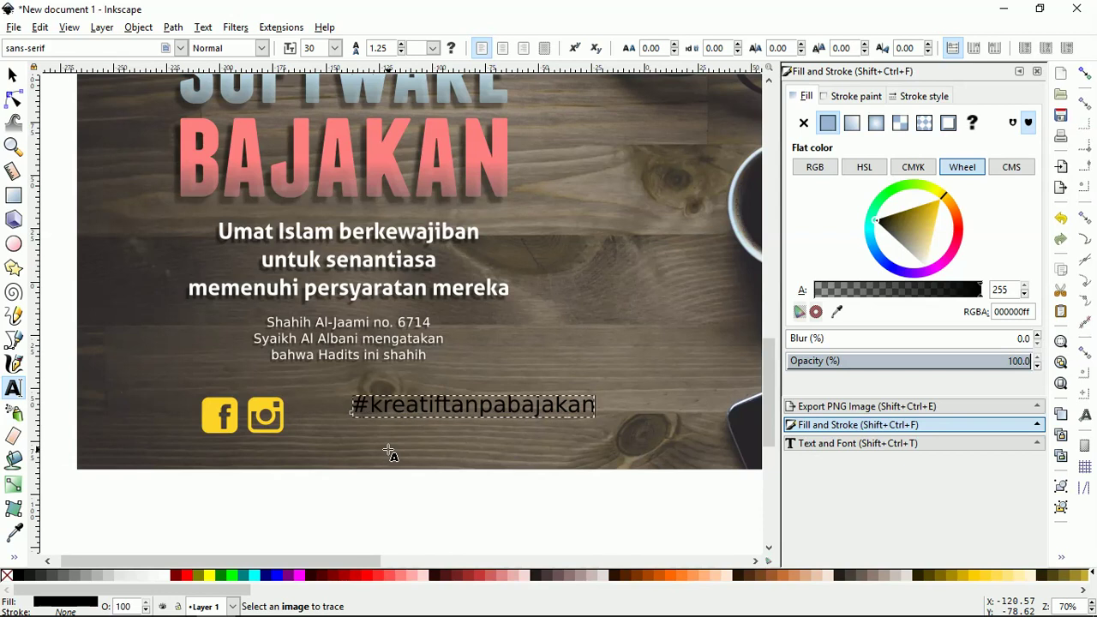
pyautogui.click(13, 75)
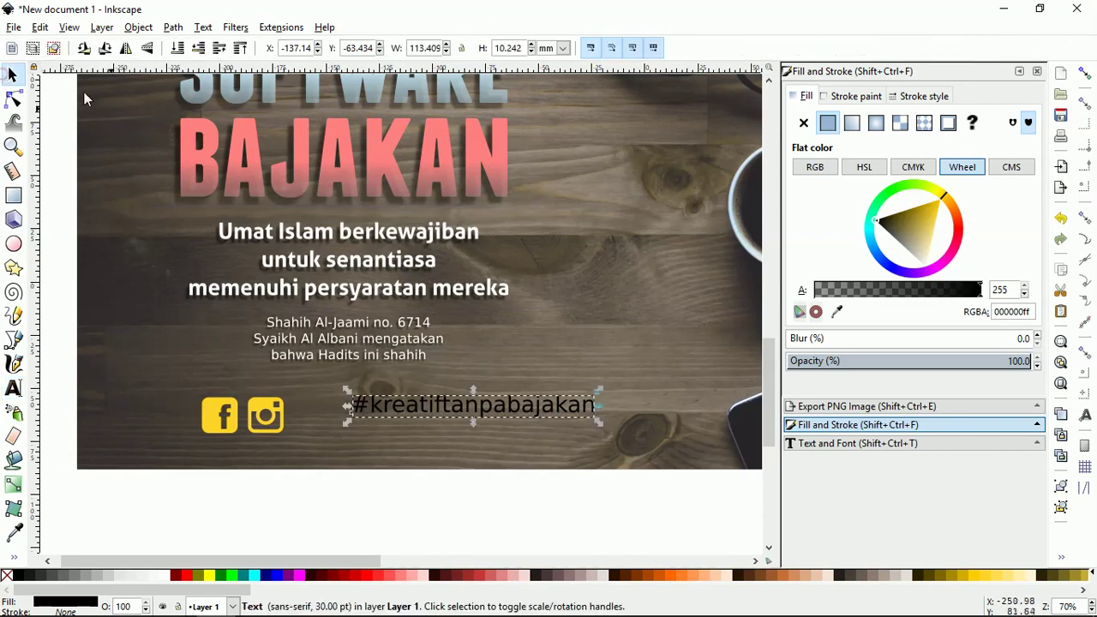
# Step: Make the hashtag the icons' yellow in bold Aller
pyautogui.click(837, 312)
pyautogui.click(220, 417)
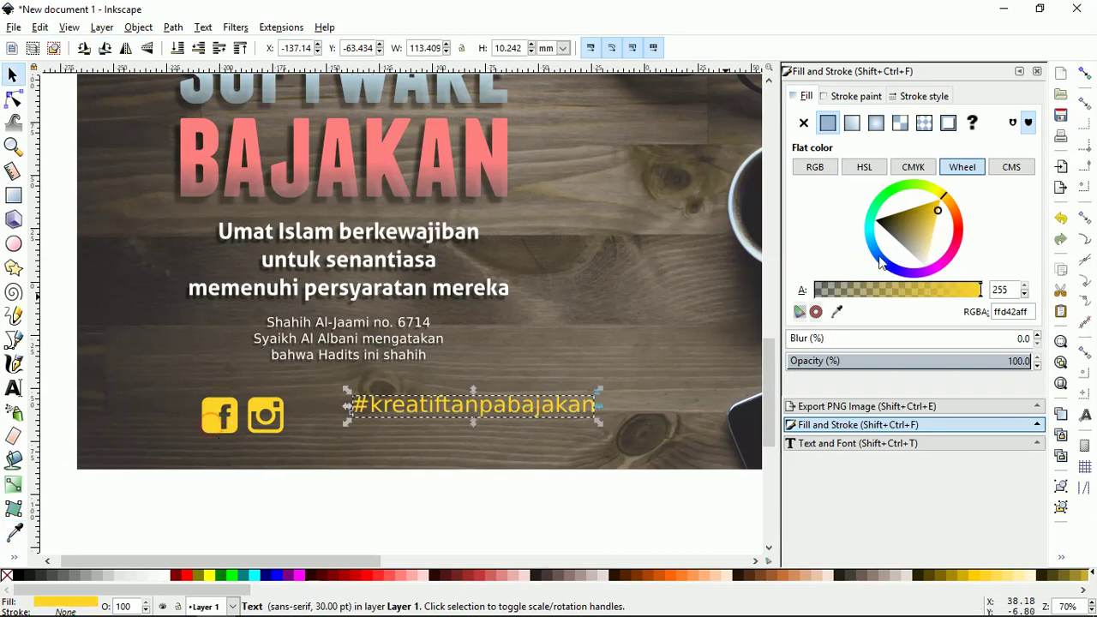
pyautogui.click(836, 443)
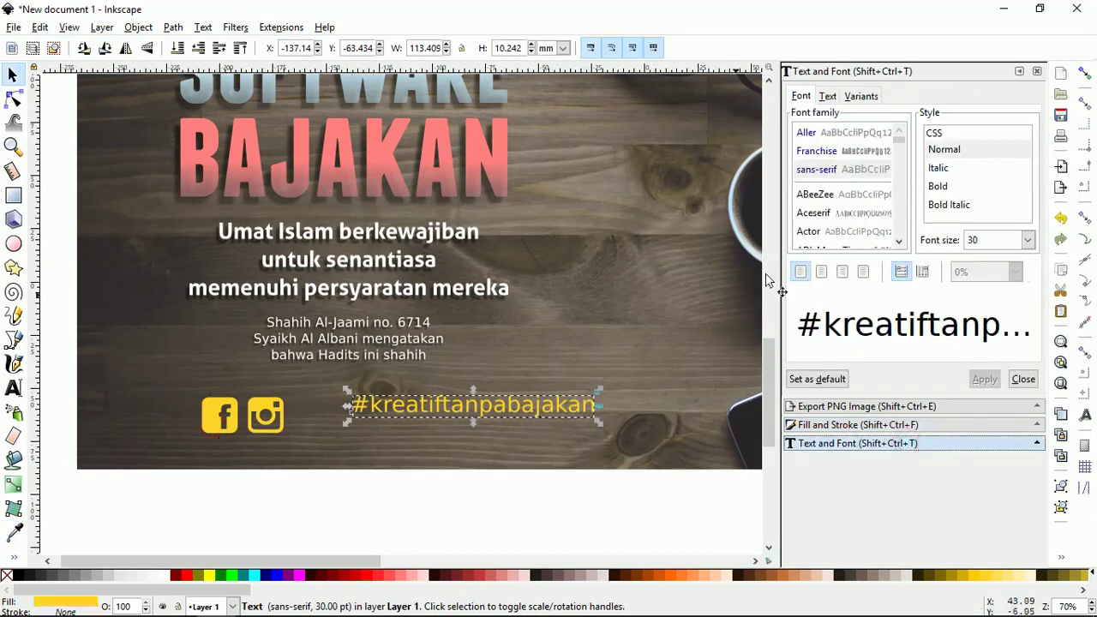
pyautogui.click(938, 186)
pyautogui.click(986, 379)
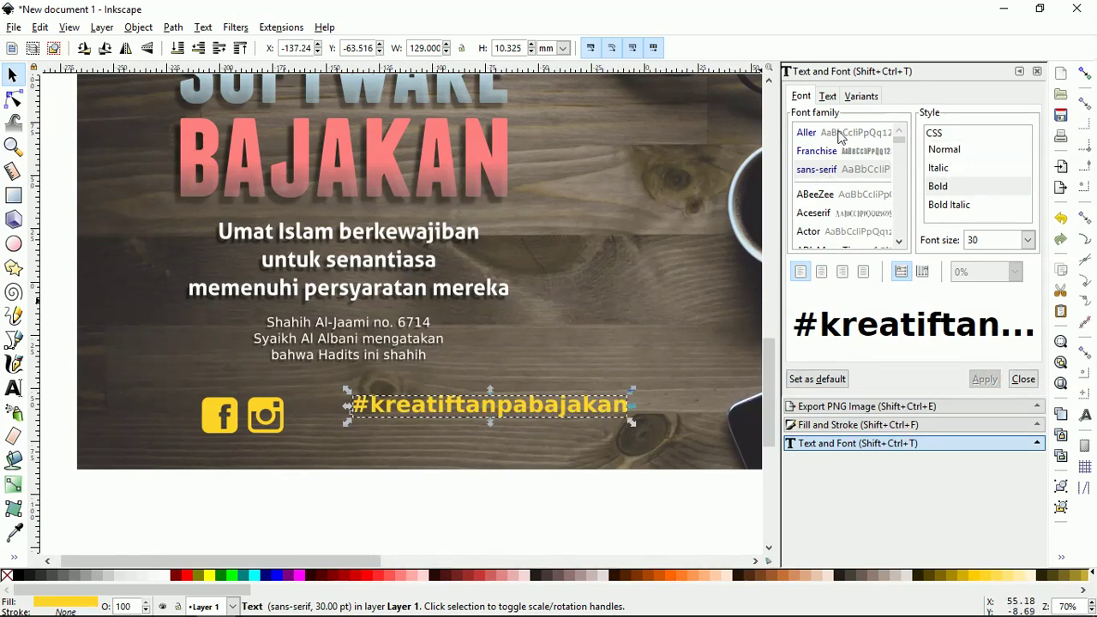
pyautogui.click(834, 133)
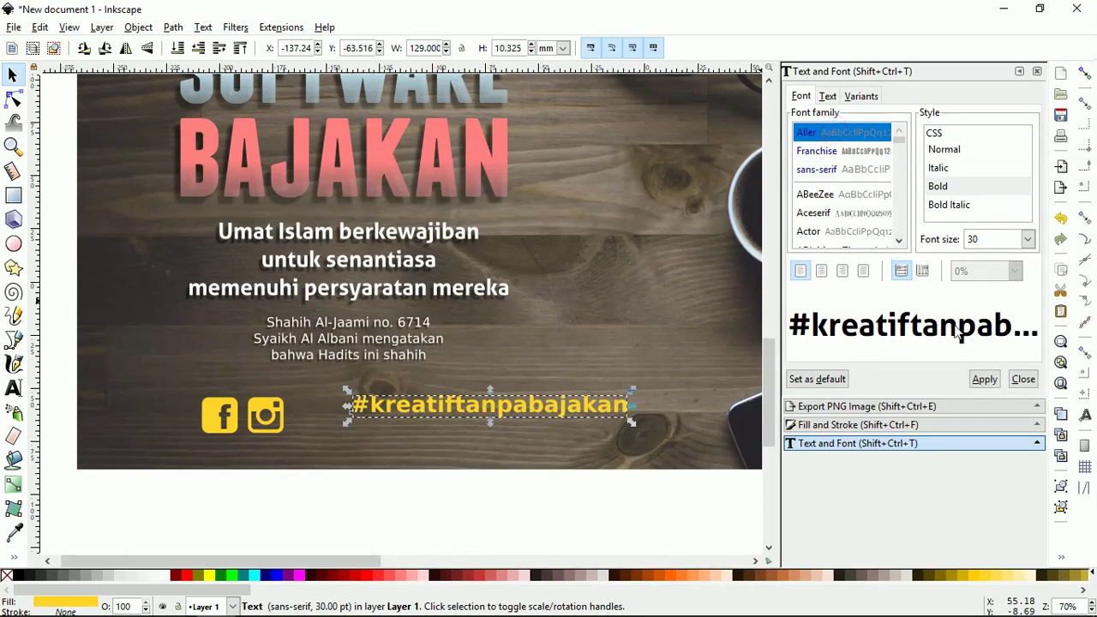
pyautogui.click(985, 378)
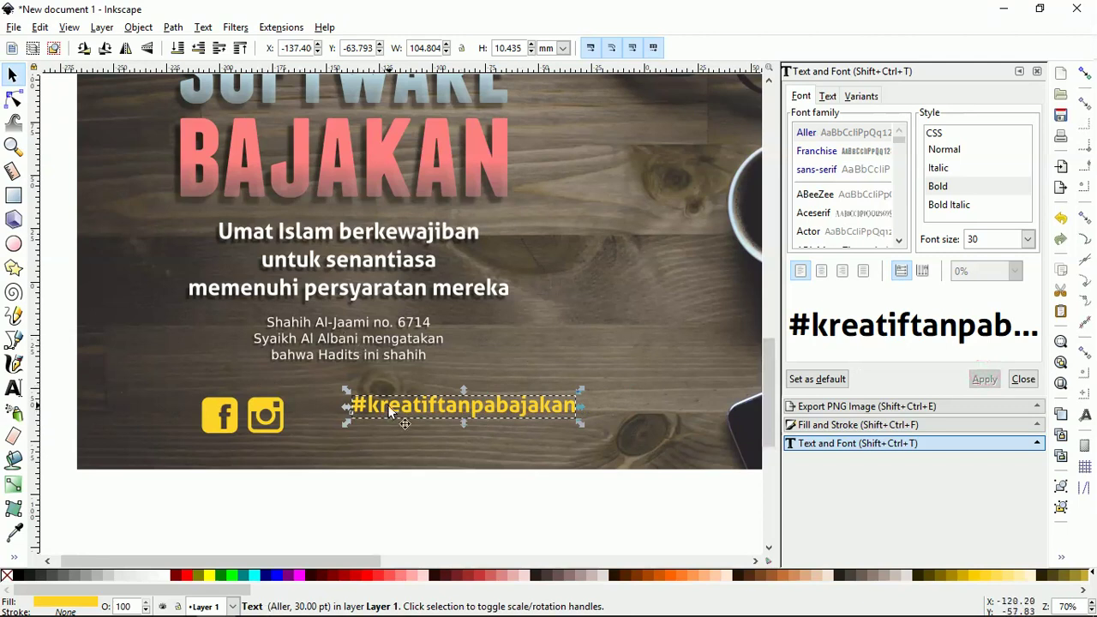
# Step: Move the hashtag beside the icons and nudge the icons up and right to line up
pyautogui.scroll(2, 367, 420)
pyautogui.moveTo(370, 401); pyautogui.dragTo(306, 410)
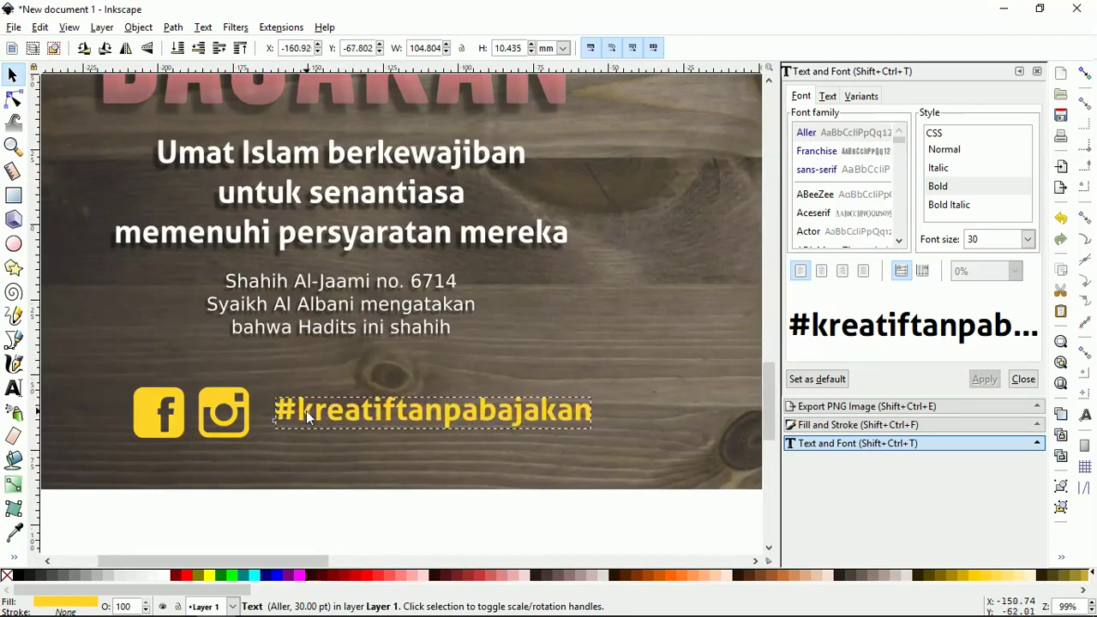
pyautogui.scroll(-1, 302, 435)
pyautogui.moveTo(281, 483); pyautogui.dragTo(181, 393)
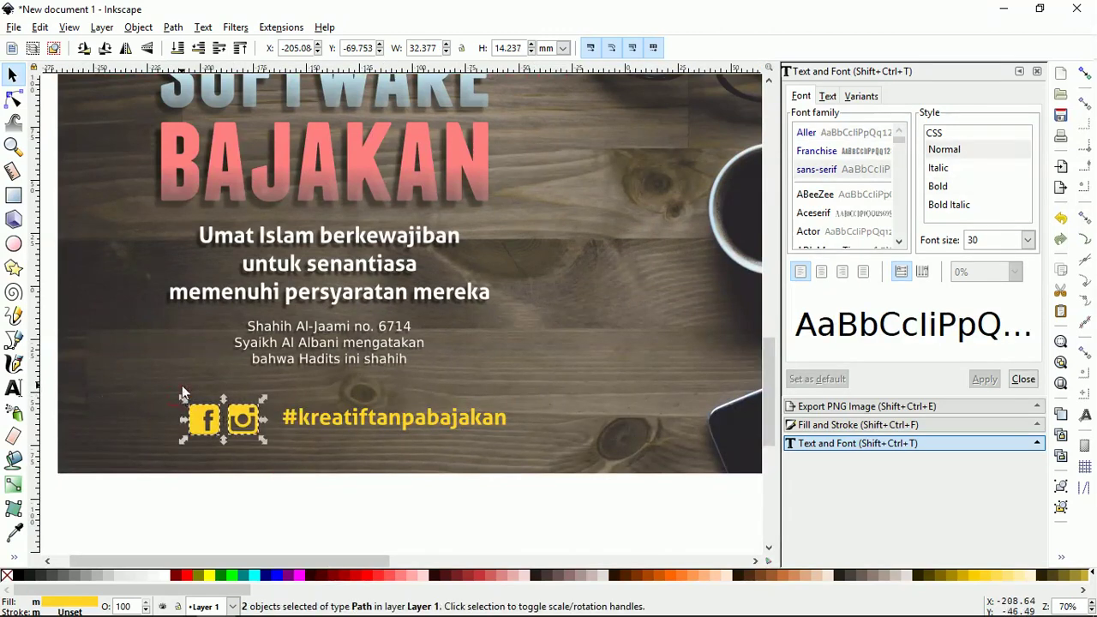
pyautogui.press('Up')
pyautogui.press('Right')
pyautogui.press('Right')
pyautogui.press('Right')
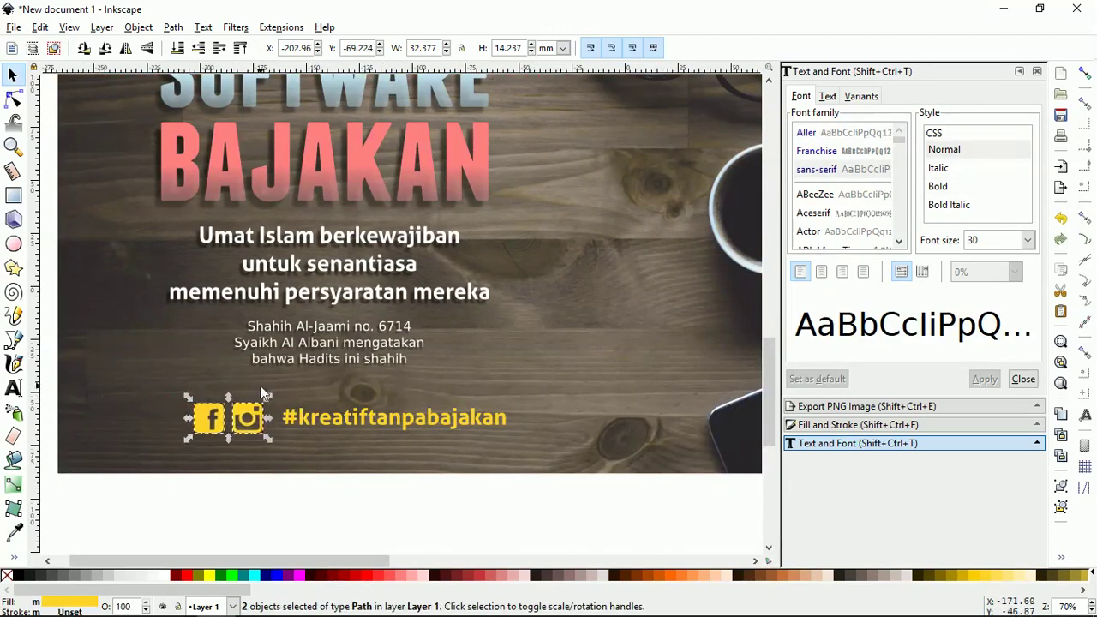
pyautogui.click(322, 490)
# Step: Shift the icons and hashtag row left together
pyautogui.scroll(-2, 322, 490)
pyautogui.moveTo(464, 503); pyautogui.dragTo(225, 428)
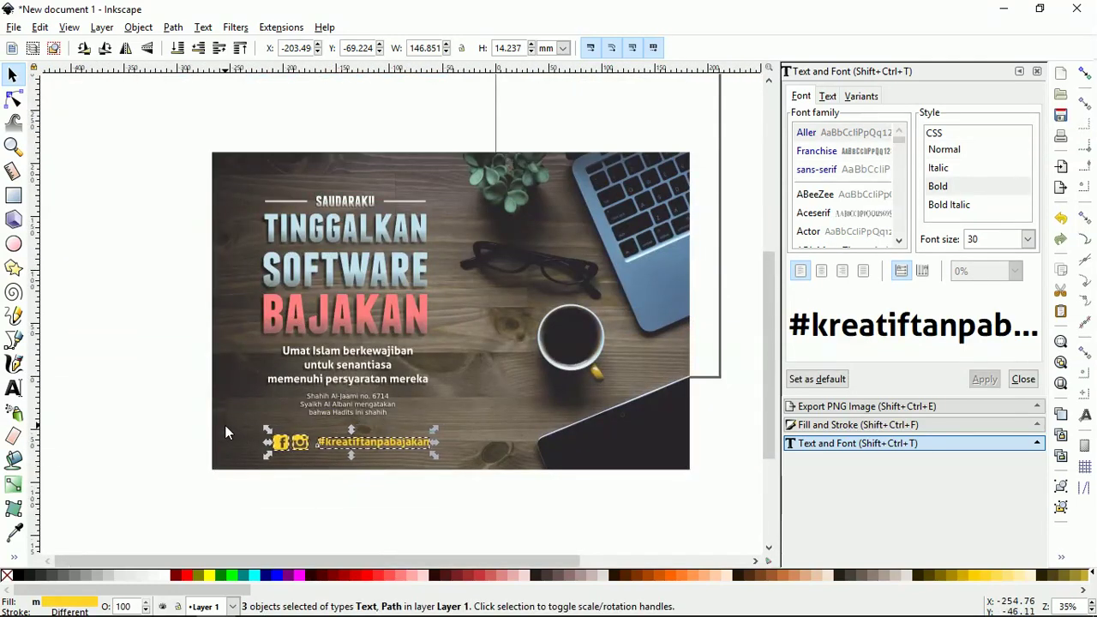
pyautogui.hotkey('shift', 'Left')
pyautogui.press('Left')
pyautogui.press('Left')
# Step: Nudge the icons-and-hashtag row into its final position
pyautogui.hotkey('shift', 'Left')
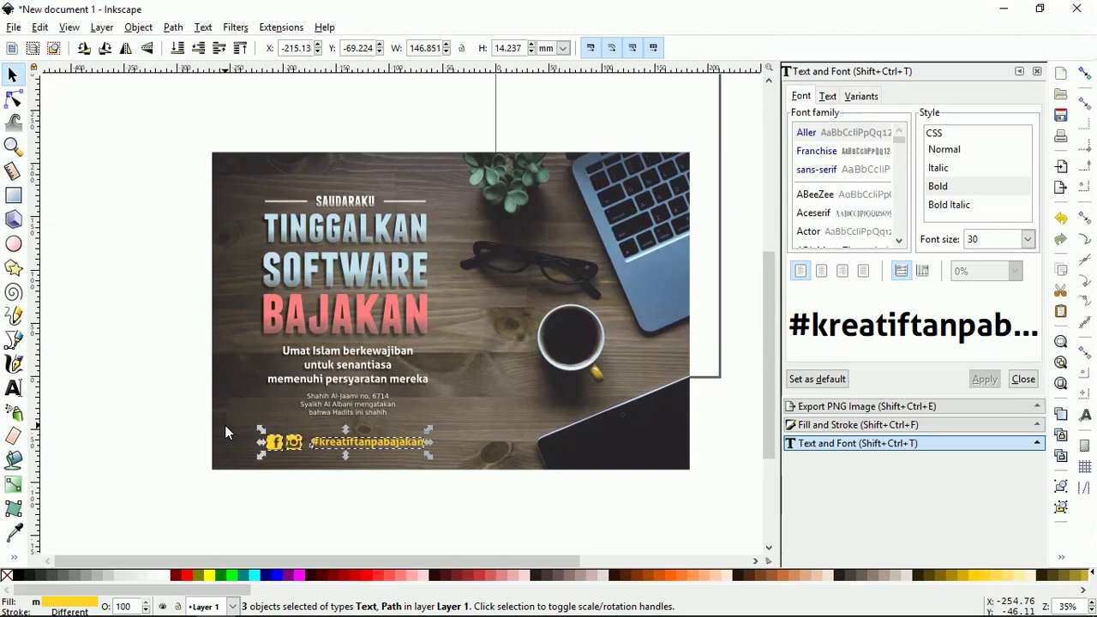
pyautogui.press('Right')
pyautogui.press('Down')
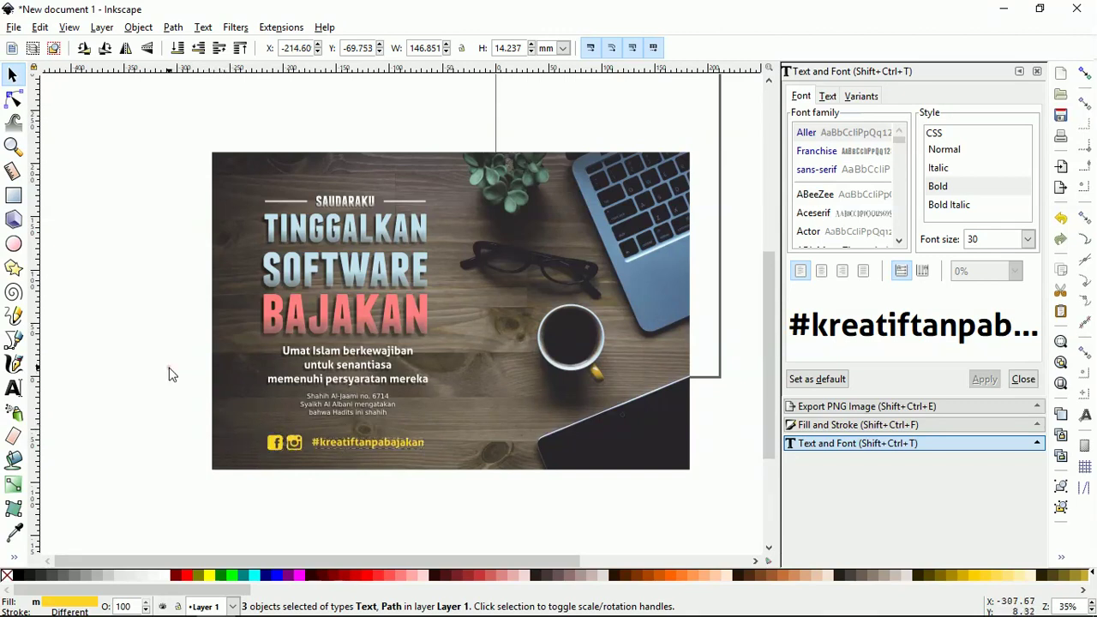
pyautogui.click(169, 374)
# Step: Group the 11 text and icon objects and drag the group right over the photo
pyautogui.keyDown('ctrl'); pyautogui.scroll(-1, 167, 370); pyautogui.keyUp('ctrl')
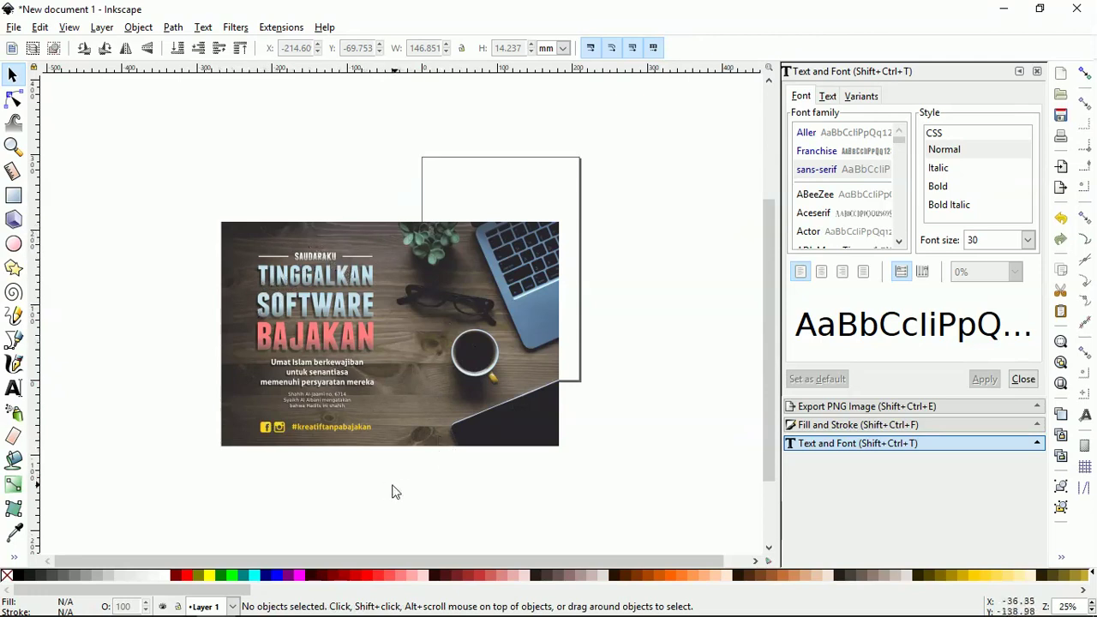
pyautogui.moveTo(395, 491); pyautogui.dragTo(169, 224)
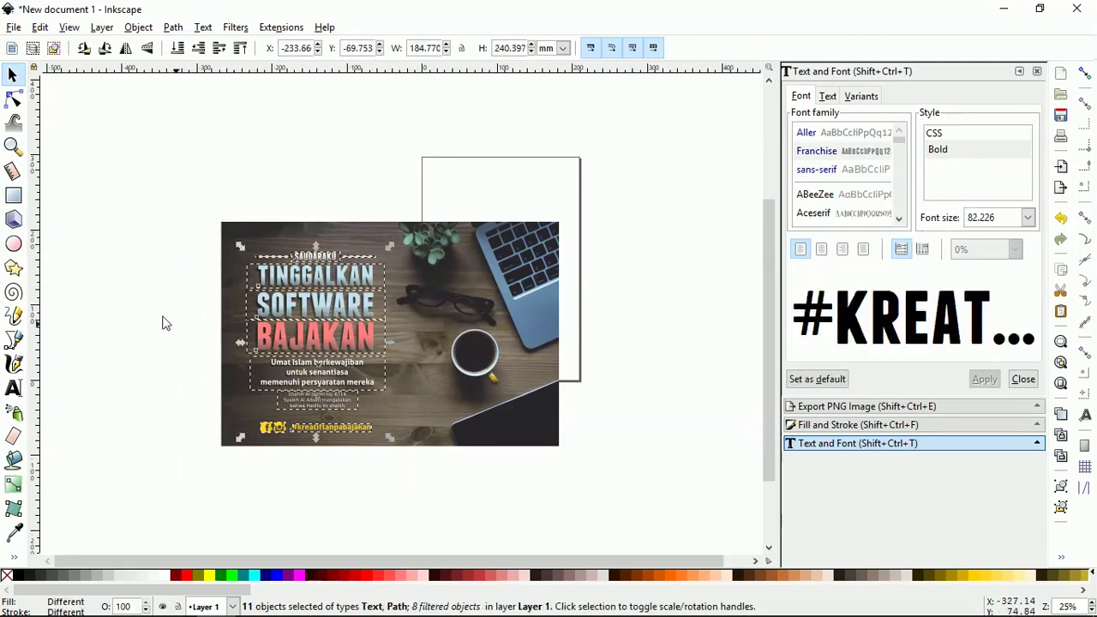
pyautogui.moveTo(431, 488); pyautogui.dragTo(167, 234)
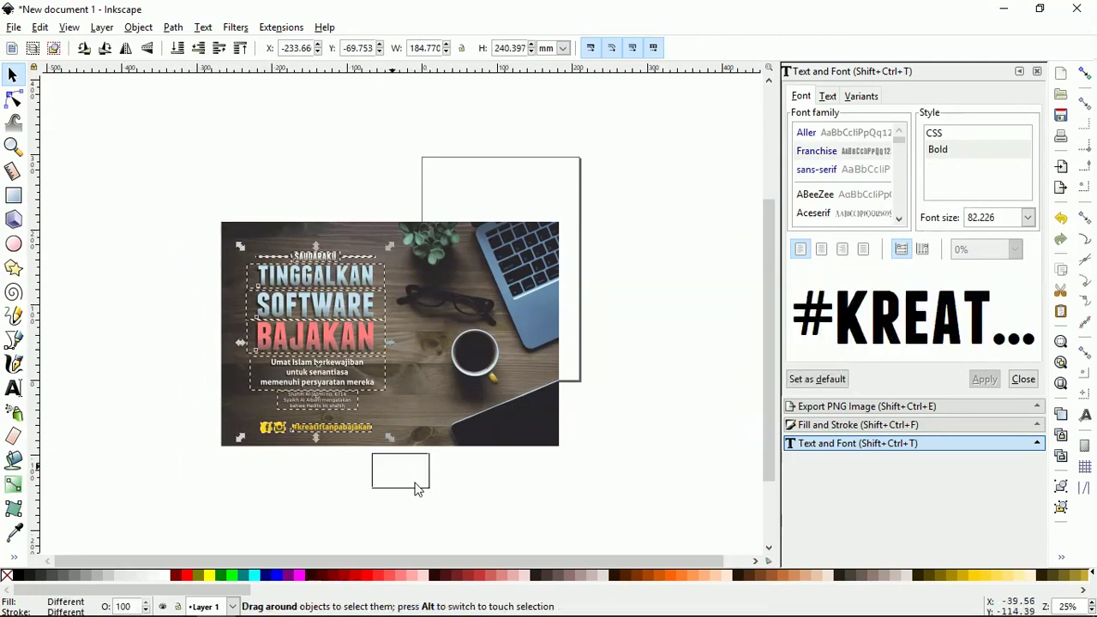
pyautogui.rightClick(293, 309)
pyautogui.click(323, 380)
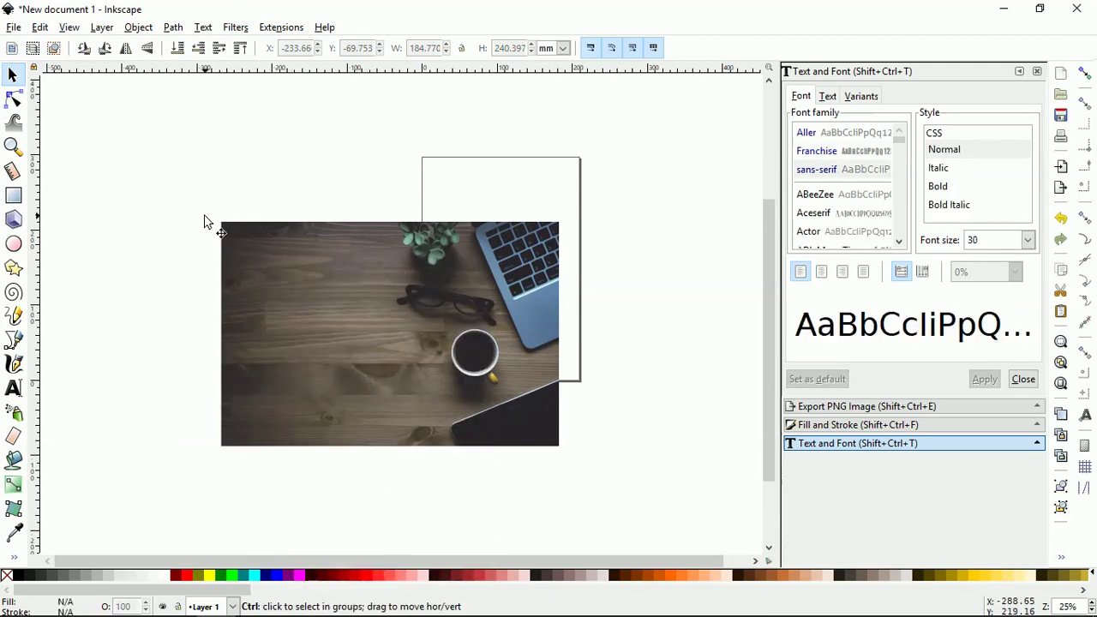
pyautogui.hotkey('ctrl', 'z')
pyautogui.moveTo(396, 476); pyautogui.dragTo(177, 214)
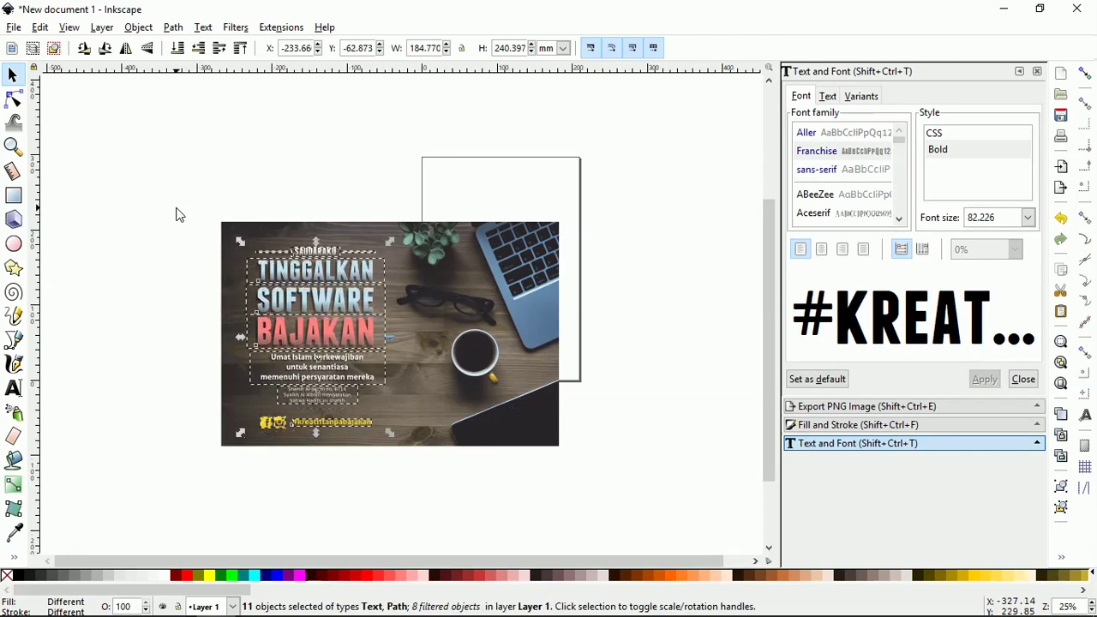
pyautogui.rightClick(309, 306)
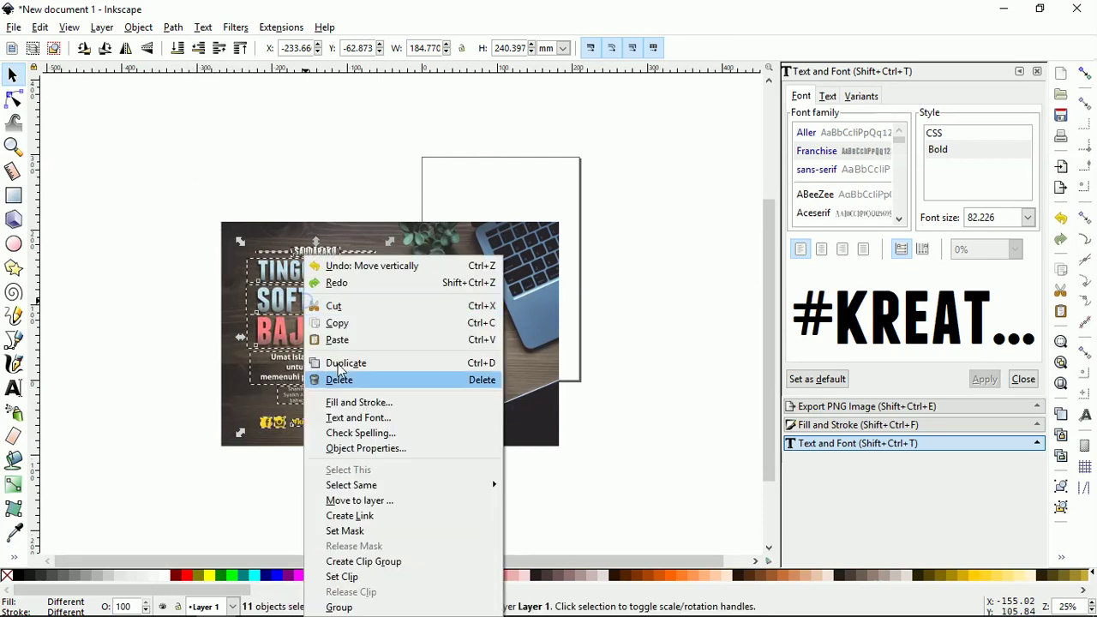
pyautogui.click(397, 608)
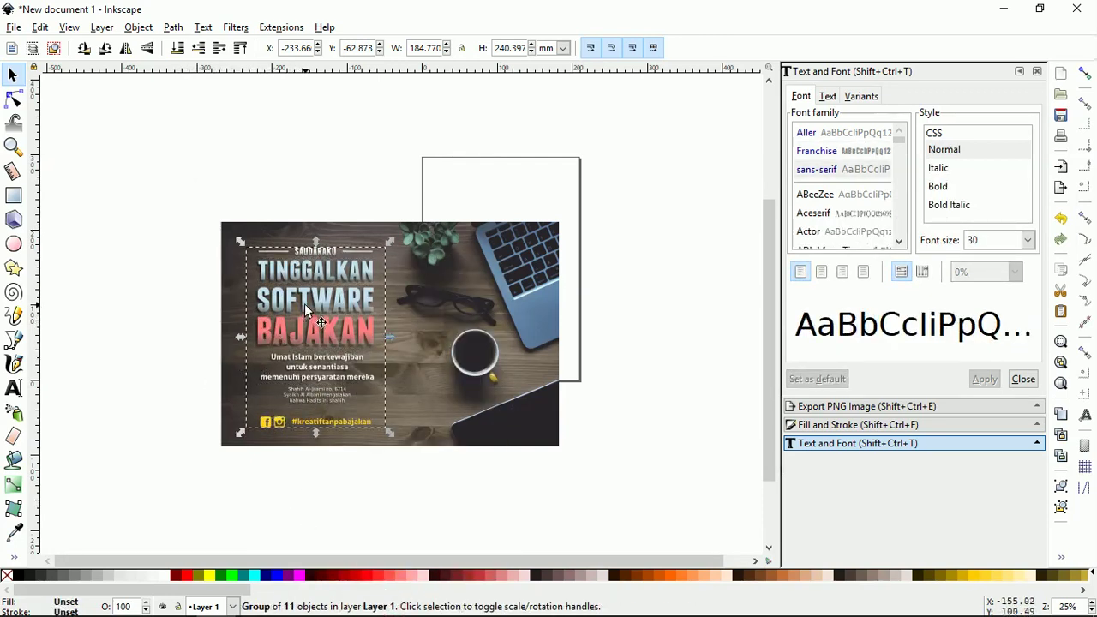
pyautogui.moveTo(305, 303)
pyautogui.mouseDown()
pyautogui.moveTo(456, 300)
pyautogui.moveTo(447, 298)
pyautogui.mouseUp()
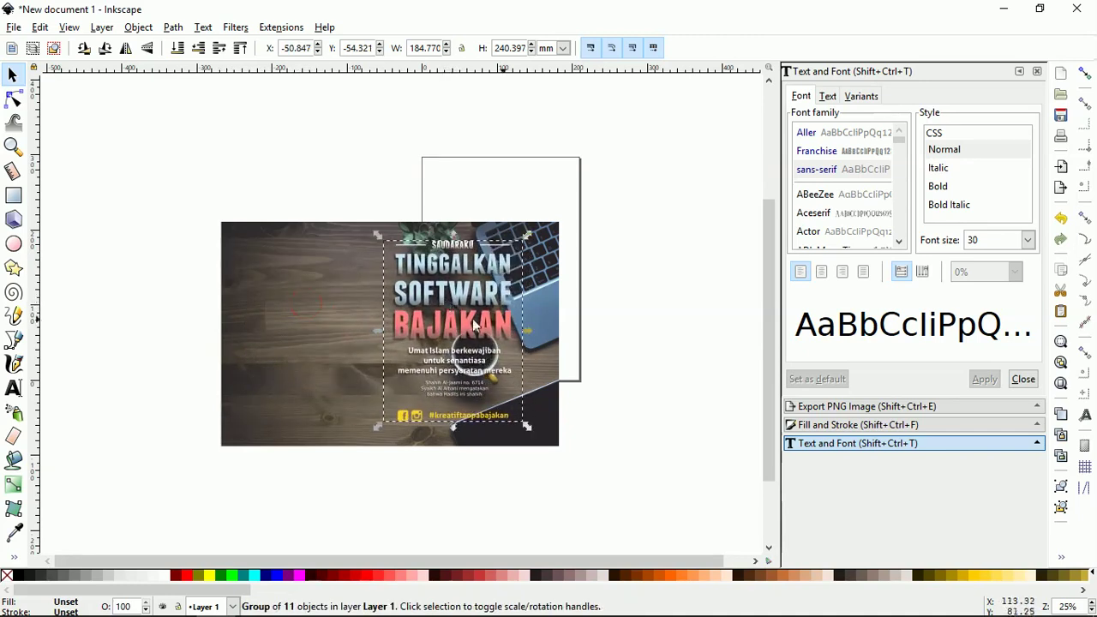
pyautogui.click(617, 335)
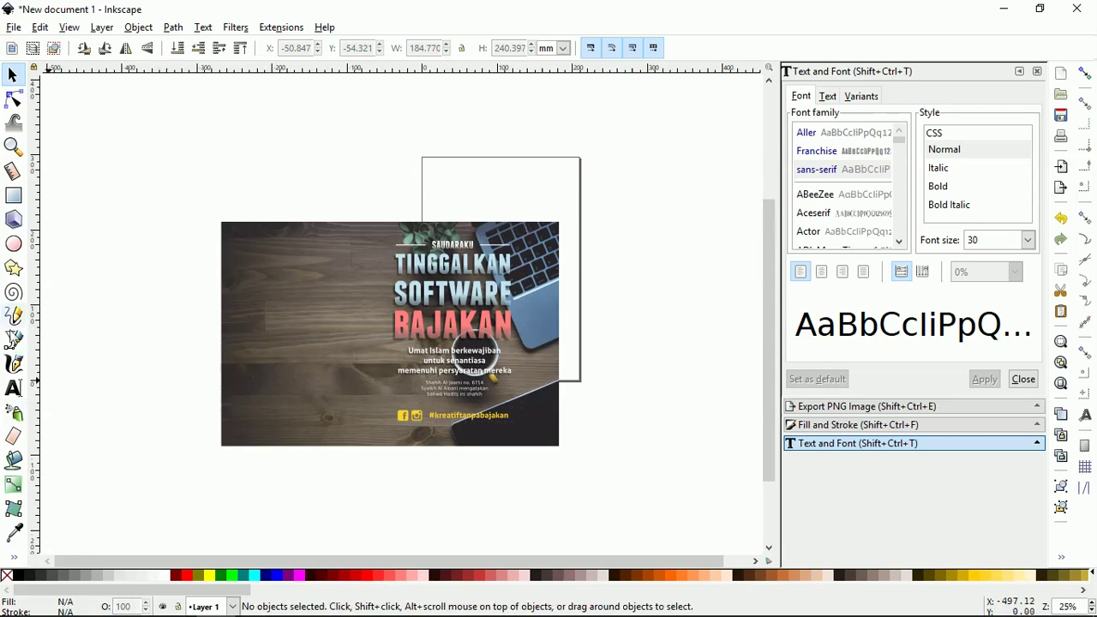
# Step: Draw a black square from the photo's top-right corner down to its bottom edge
pyautogui.click(14, 196)
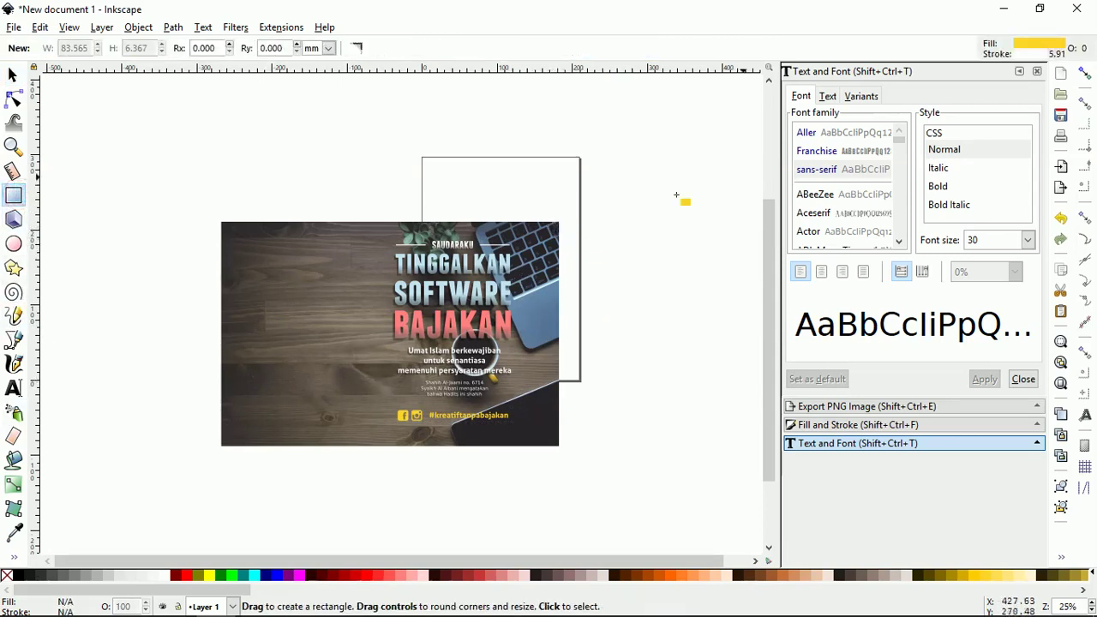
pyautogui.click(1084, 74)
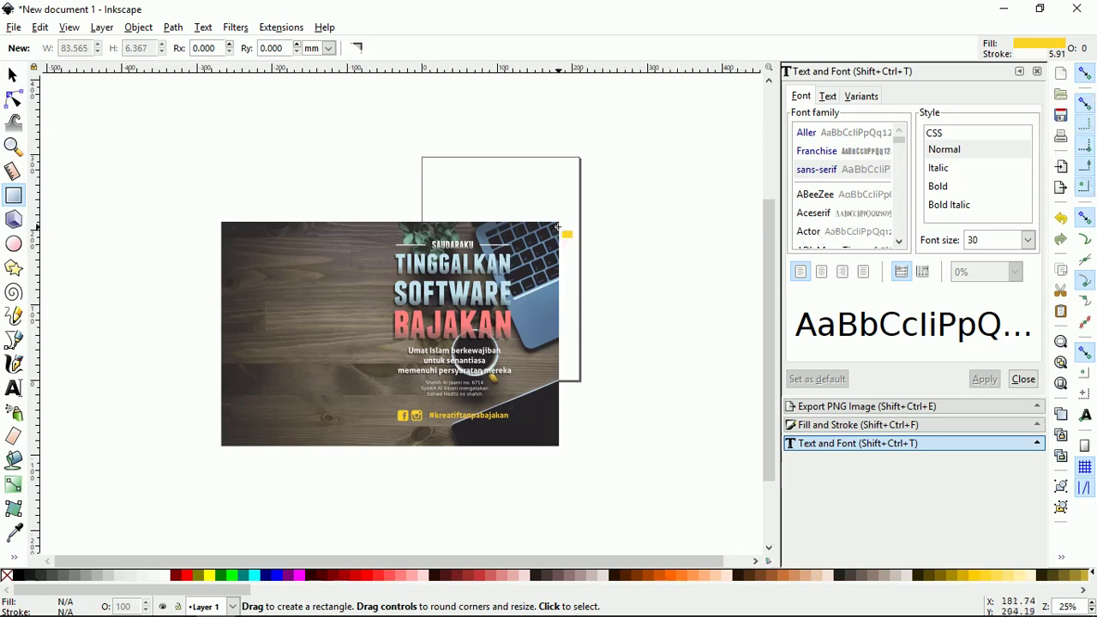
pyautogui.moveTo(558, 227); pyautogui.dragTo(398, 344)
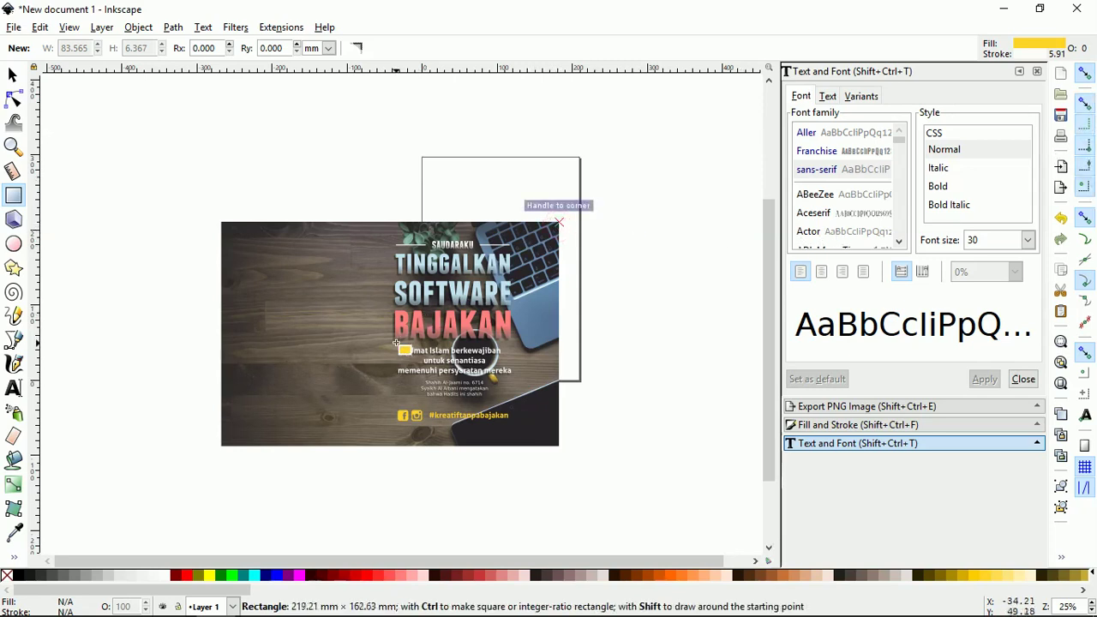
pyautogui.moveTo(398, 344)
pyautogui.mouseDown()
pyautogui.moveTo(349, 414)
pyautogui.moveTo(363, 426)
pyautogui.mouseUp()
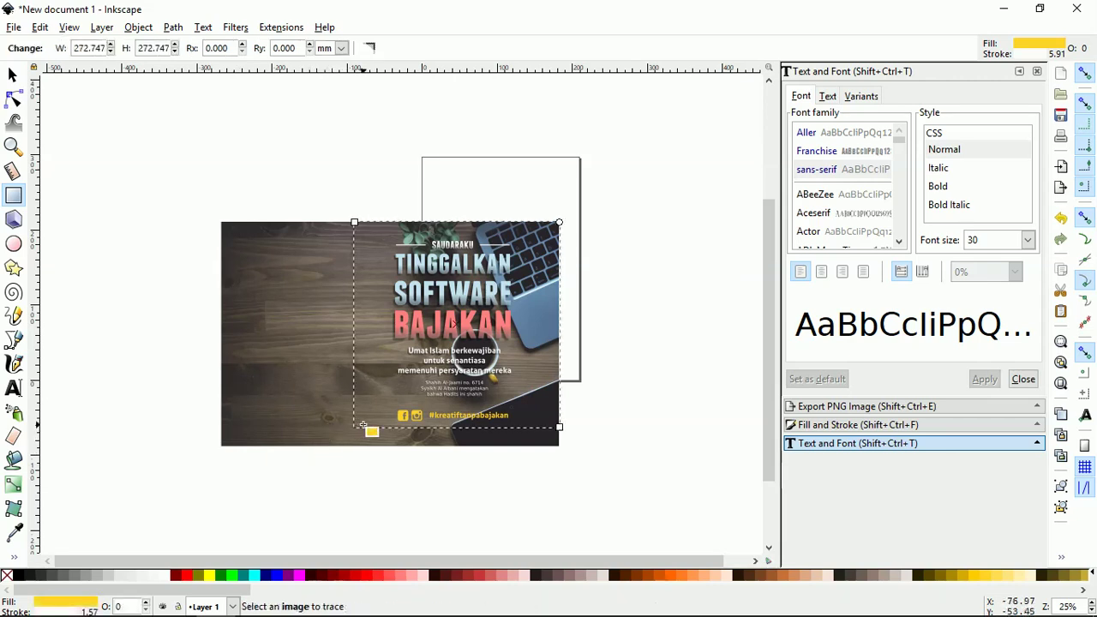
pyautogui.click(19, 577)
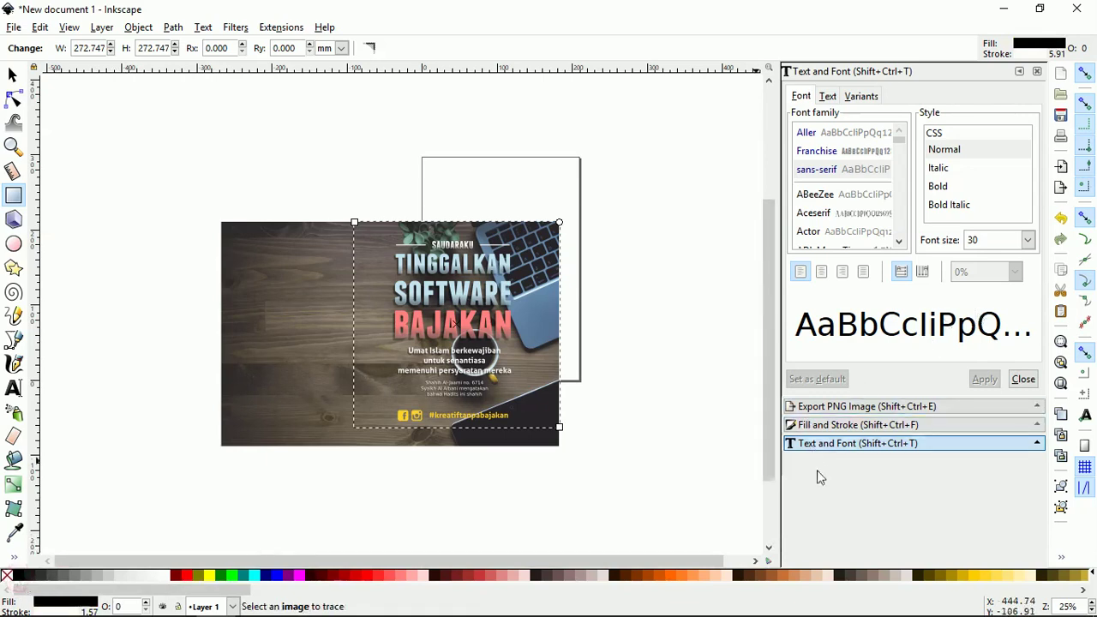
# Step: Make the black square semi-transparent and enlarge it to the photo's full height
pyautogui.click(844, 425)
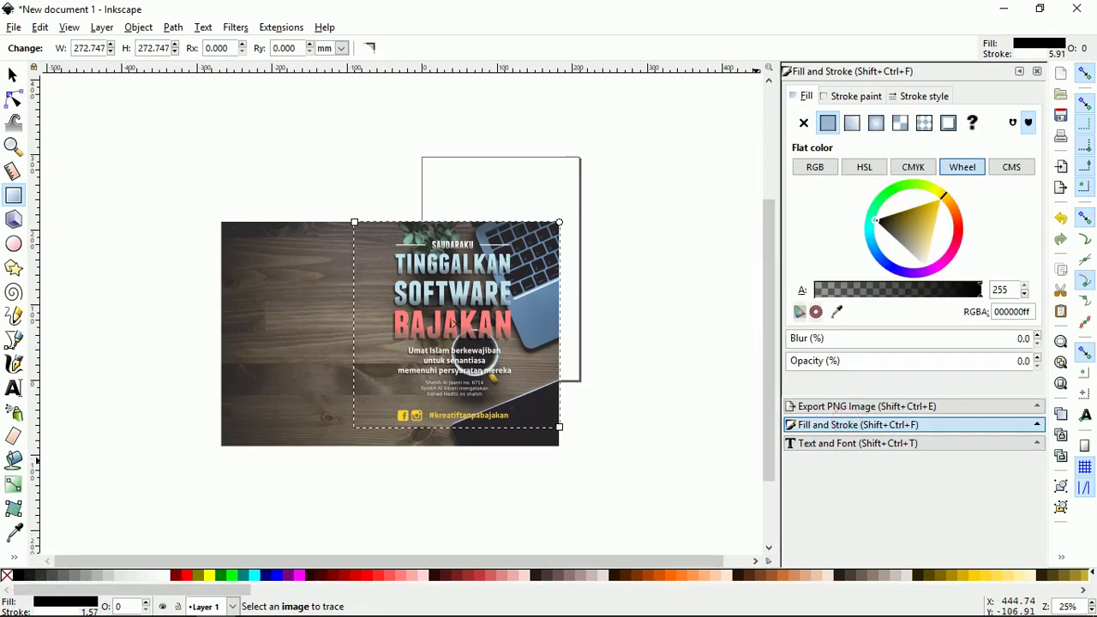
pyautogui.moveTo(925, 364); pyautogui.dragTo(937, 374)
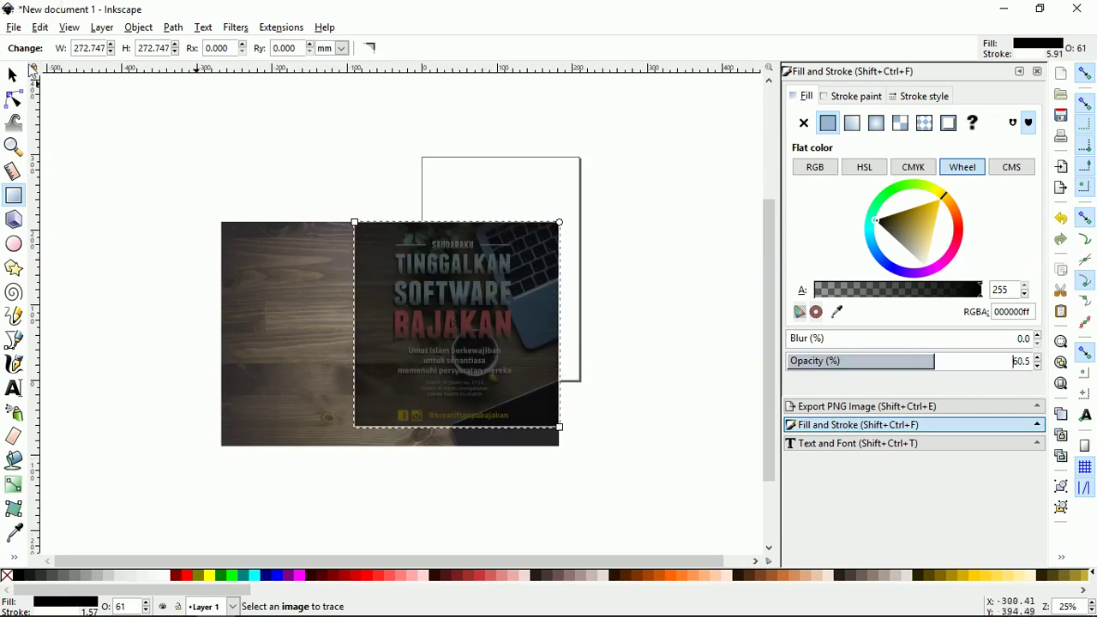
pyautogui.click(12, 75)
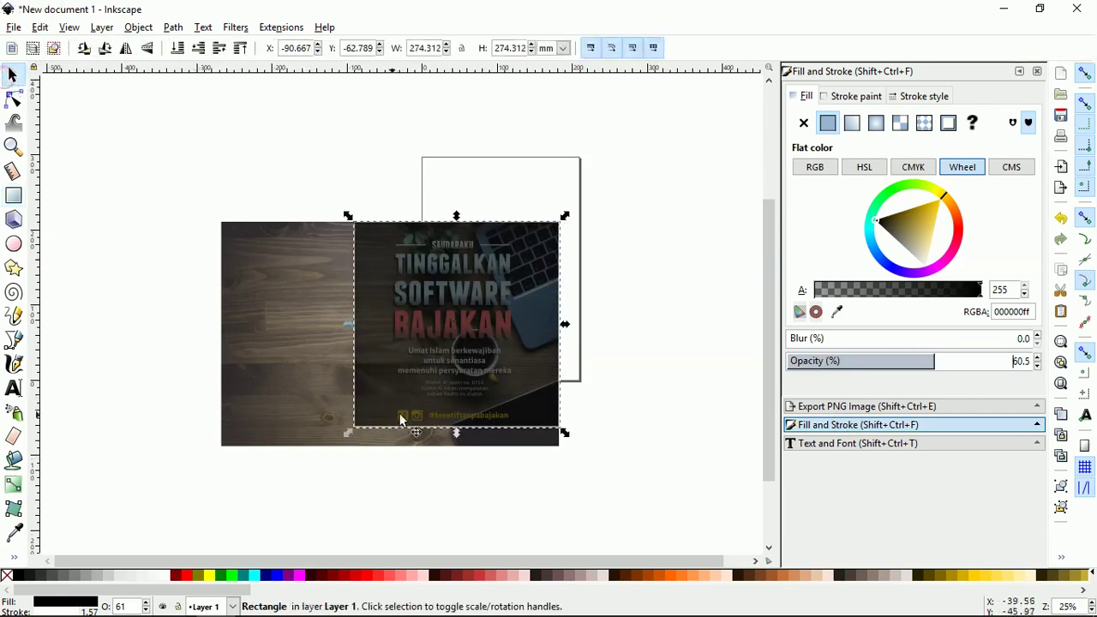
pyautogui.click(343, 444)
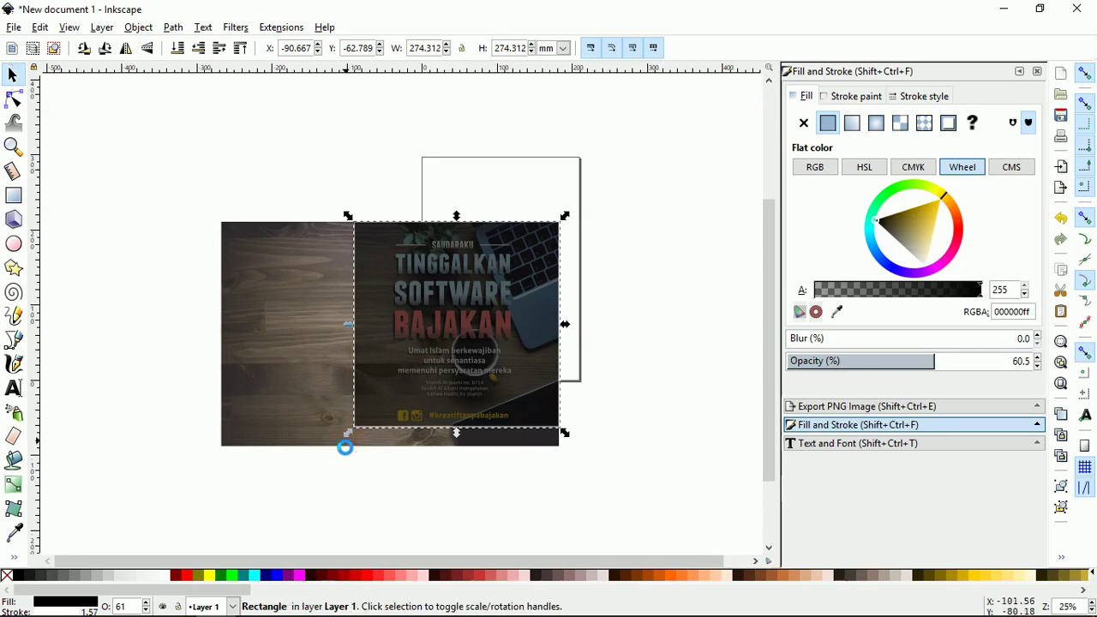
pyautogui.keyDown('alt'); pyautogui.click(399, 381); pyautogui.keyUp('alt')
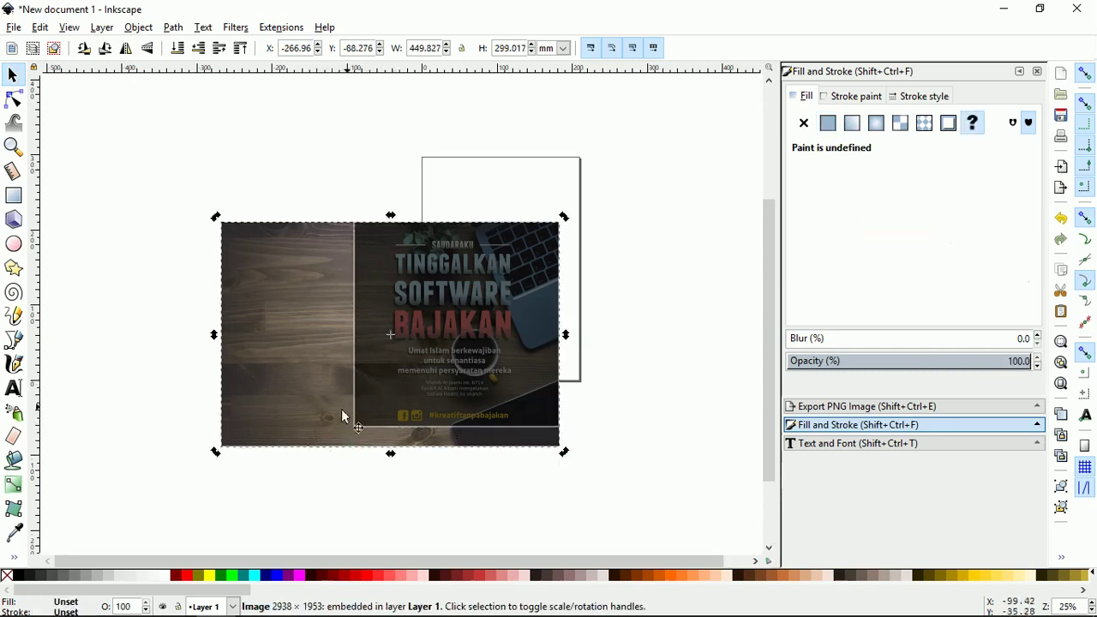
pyautogui.click(368, 394)
pyautogui.moveTo(353, 436); pyautogui.dragTo(308, 456)
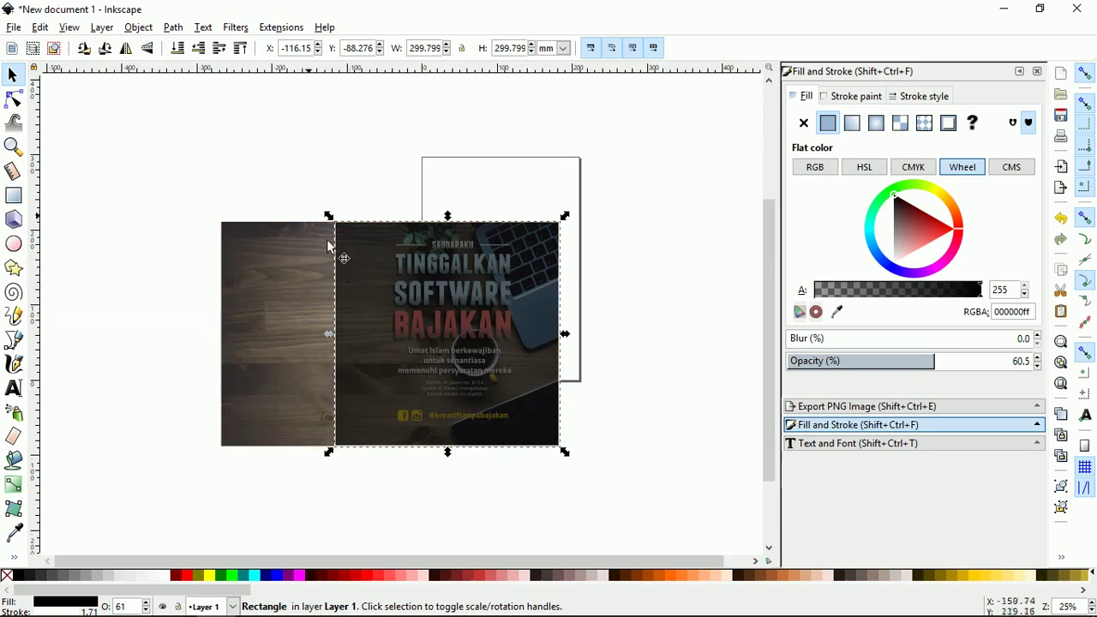
# Step: Stack the overlay just above the photo and set its opacity to 42.8%
pyautogui.click(177, 50)
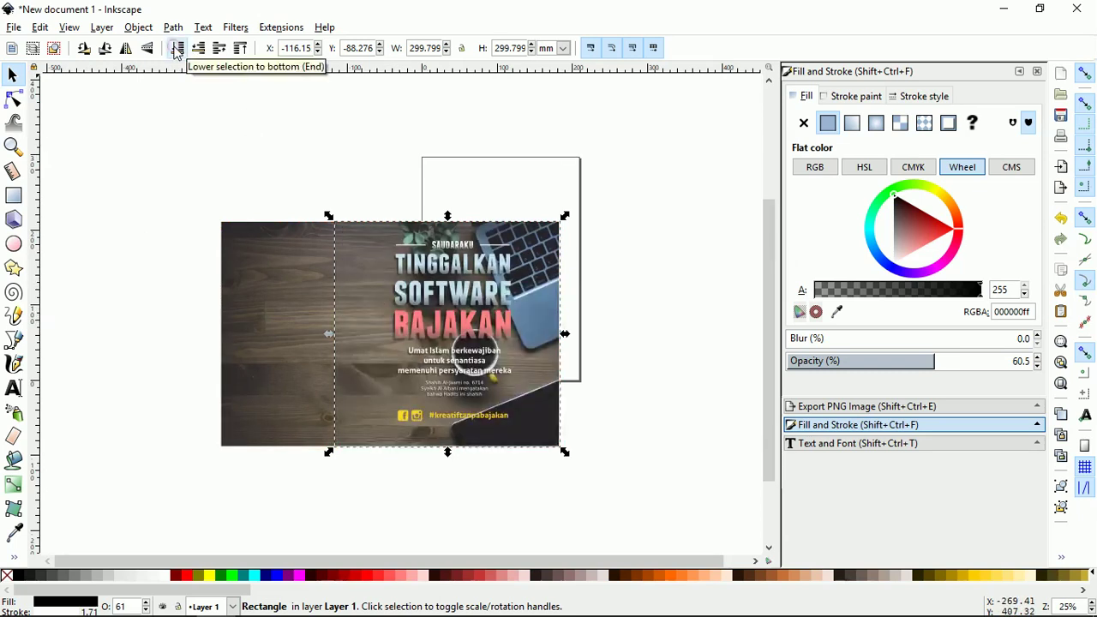
pyautogui.click(218, 48)
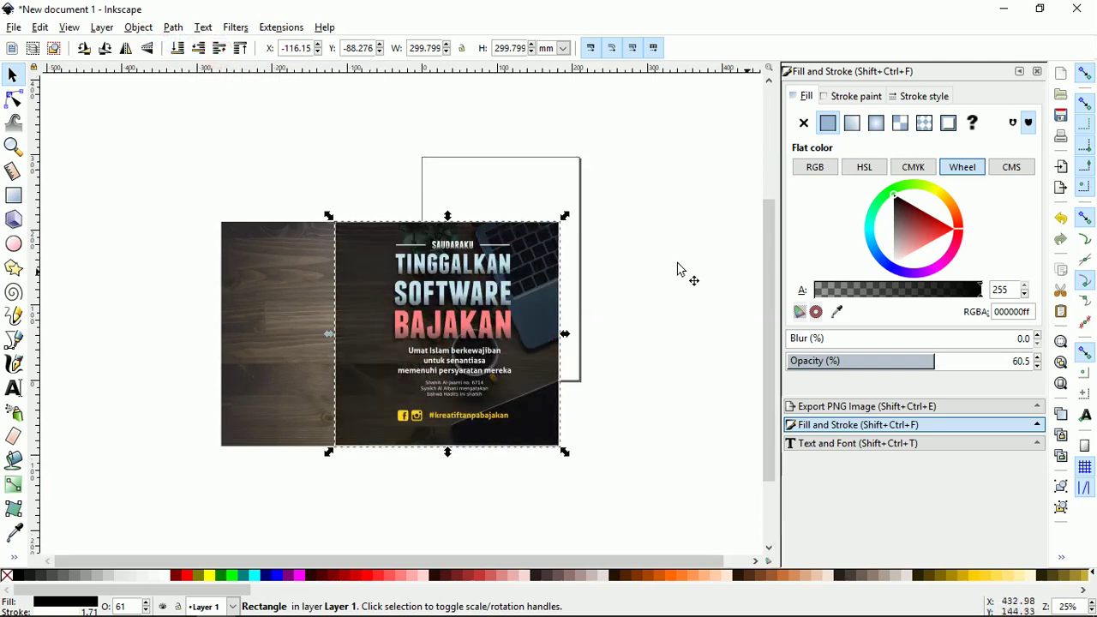
pyautogui.moveTo(926, 361)
pyautogui.mouseDown()
pyautogui.moveTo(876, 361)
pyautogui.moveTo(889, 361)
pyautogui.mouseUp()
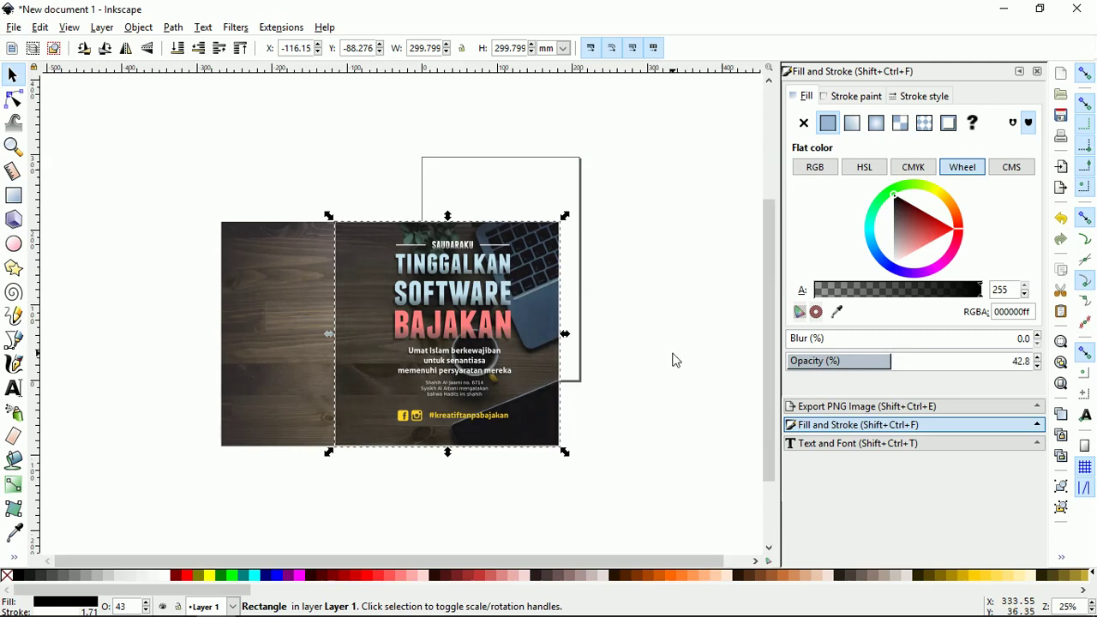
# Step: Nudge the grouped poster text slightly right and down
pyautogui.click(540, 464)
pyautogui.moveTo(540, 464); pyautogui.dragTo(366, 222)
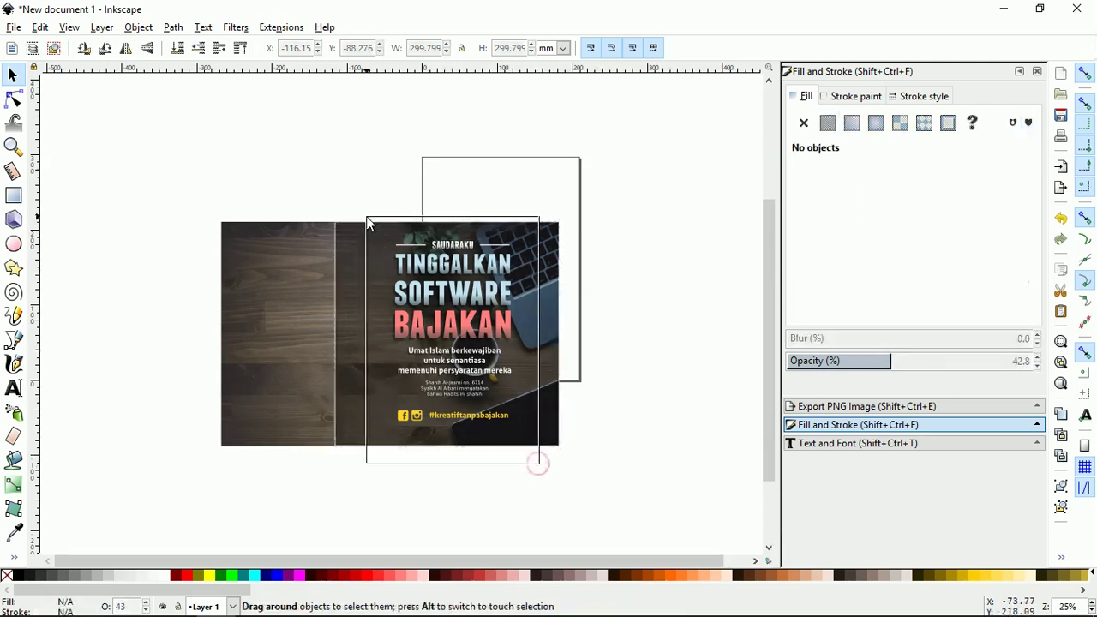
pyautogui.press('Left')
pyautogui.press('Left')
pyautogui.press('Left')
pyautogui.press('Left')
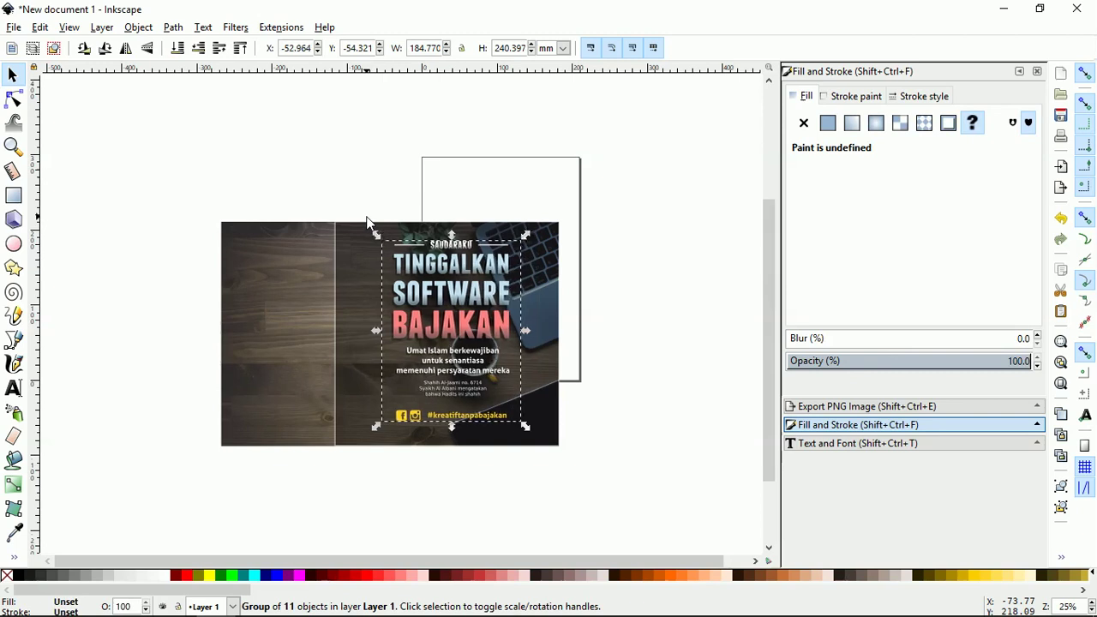
pyautogui.press('Right')
pyautogui.press('Down')
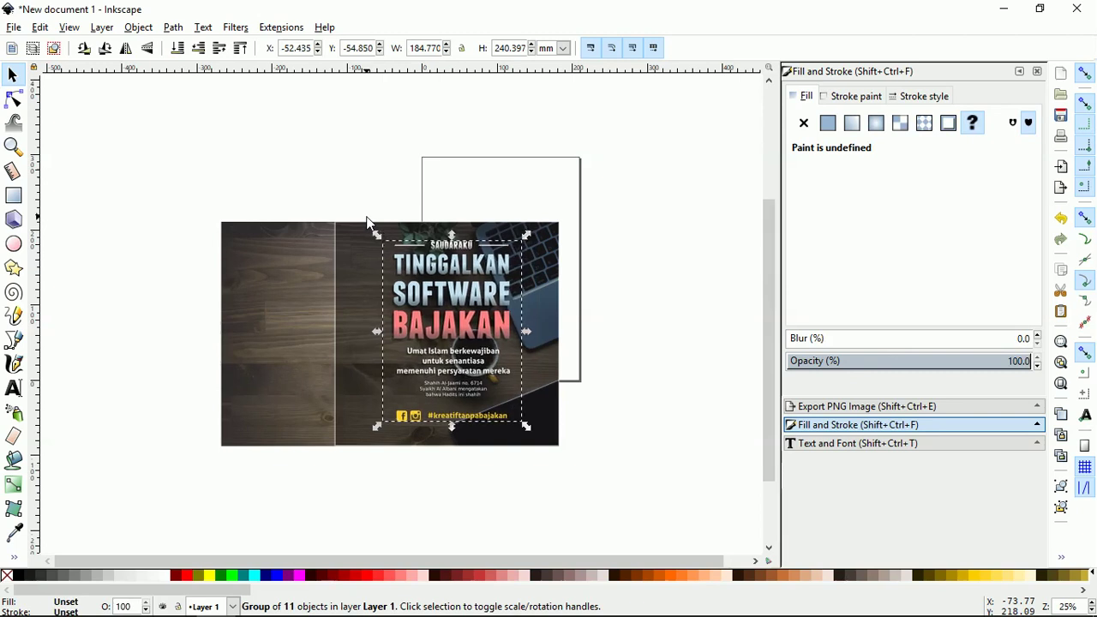
pyautogui.click(360, 281)
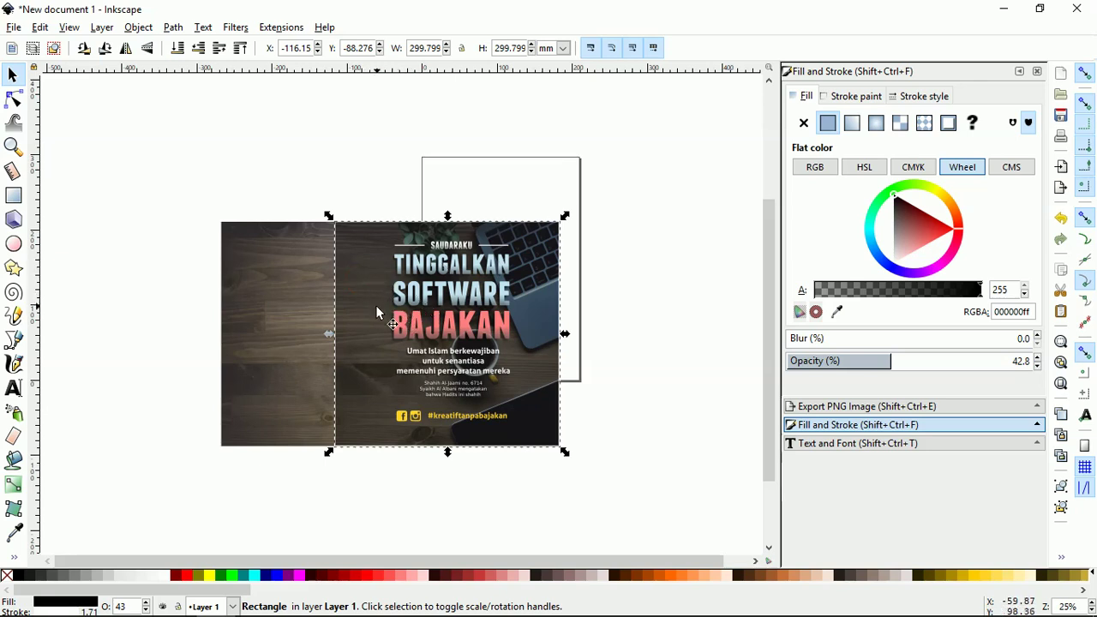
# Step: Clip the desk photo to the square rectangle with Set Clip
pyautogui.keyDown('shift'); pyautogui.click(289, 324); pyautogui.keyUp('shift')
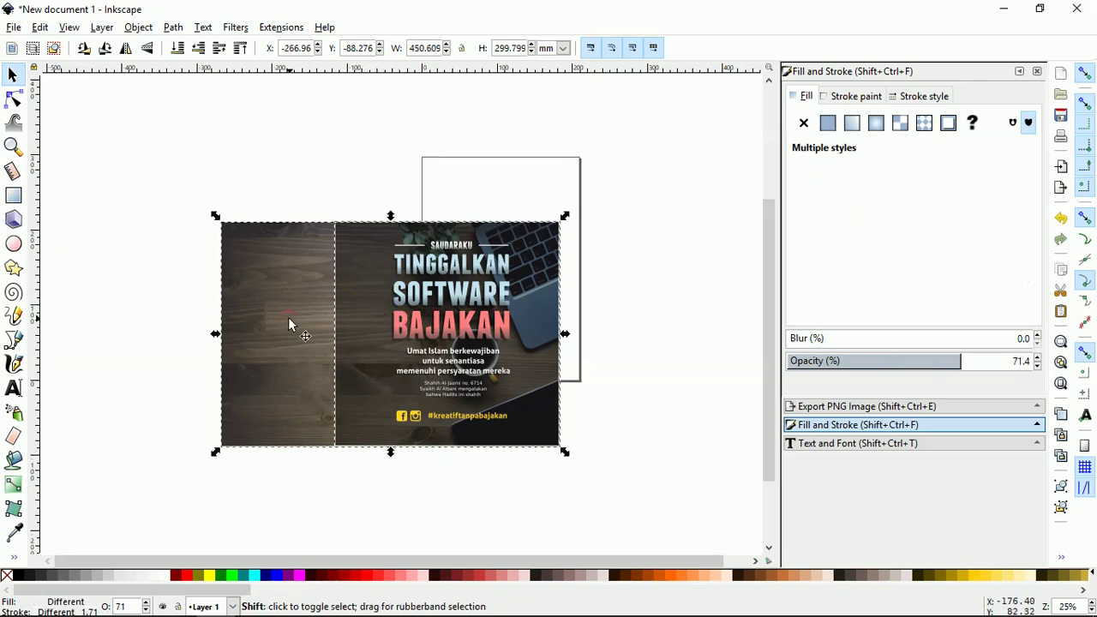
pyautogui.rightClick(289, 324)
pyautogui.click(323, 369)
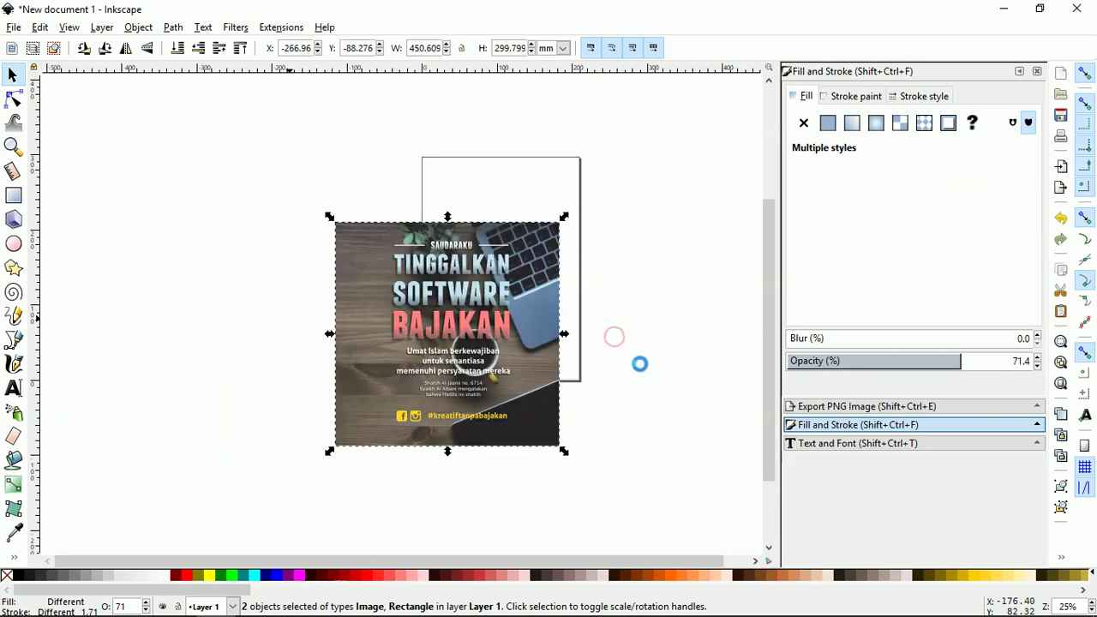
pyautogui.click(600, 320)
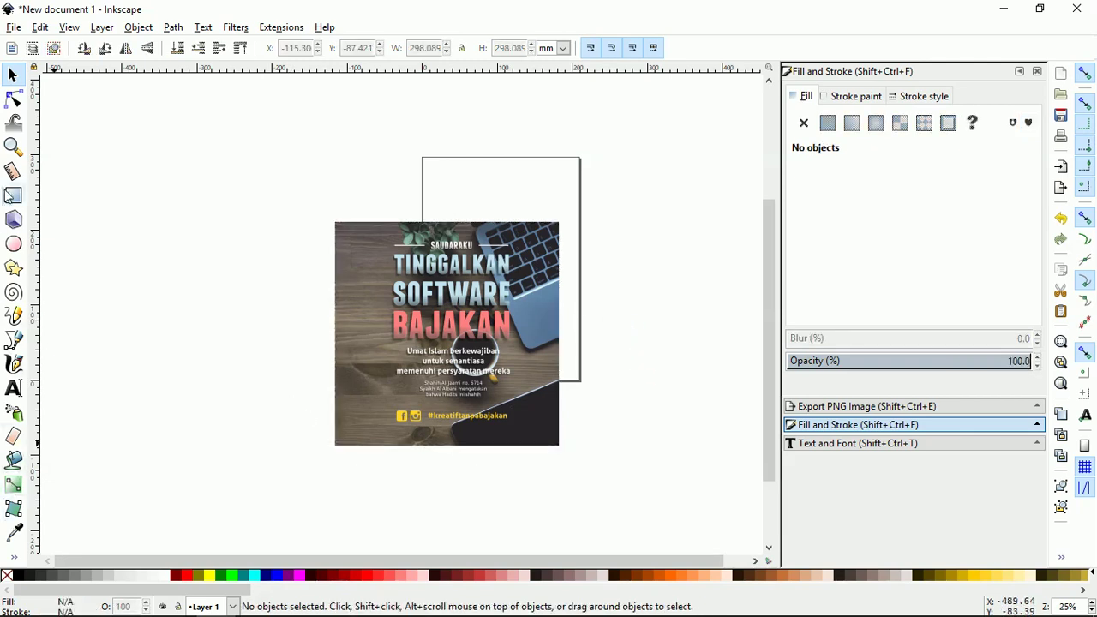
# Step: Draw a new rectangle covering the whole square photo and lower it beneath the text
pyautogui.click(9, 196)
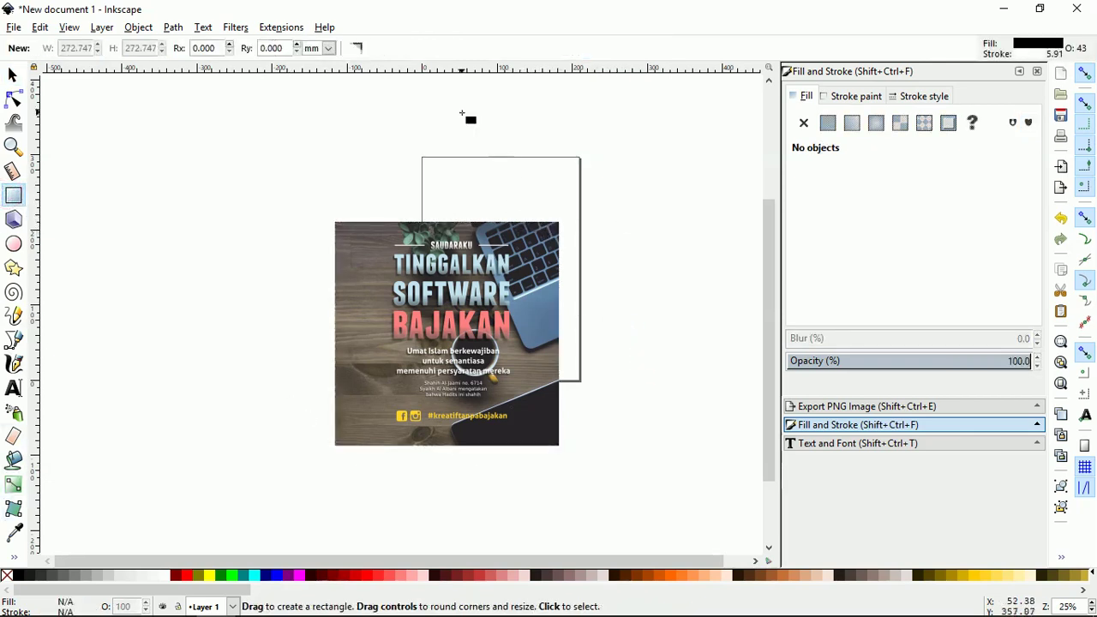
pyautogui.hscroll(2, 461, 112)
pyautogui.moveTo(491, 224); pyautogui.dragTo(271, 446)
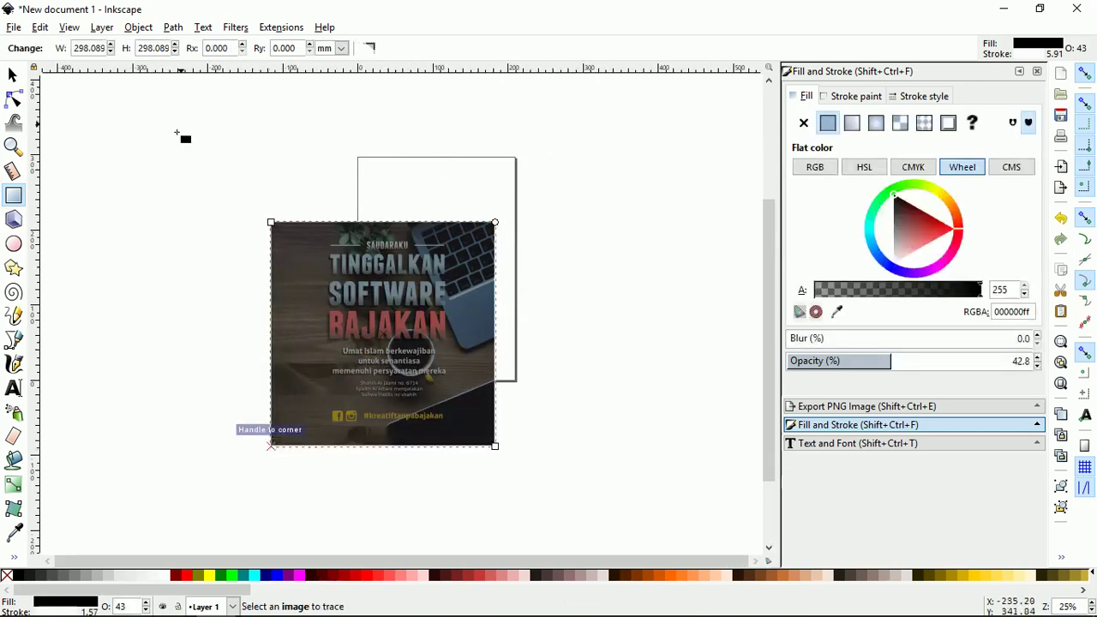
pyautogui.click(12, 75)
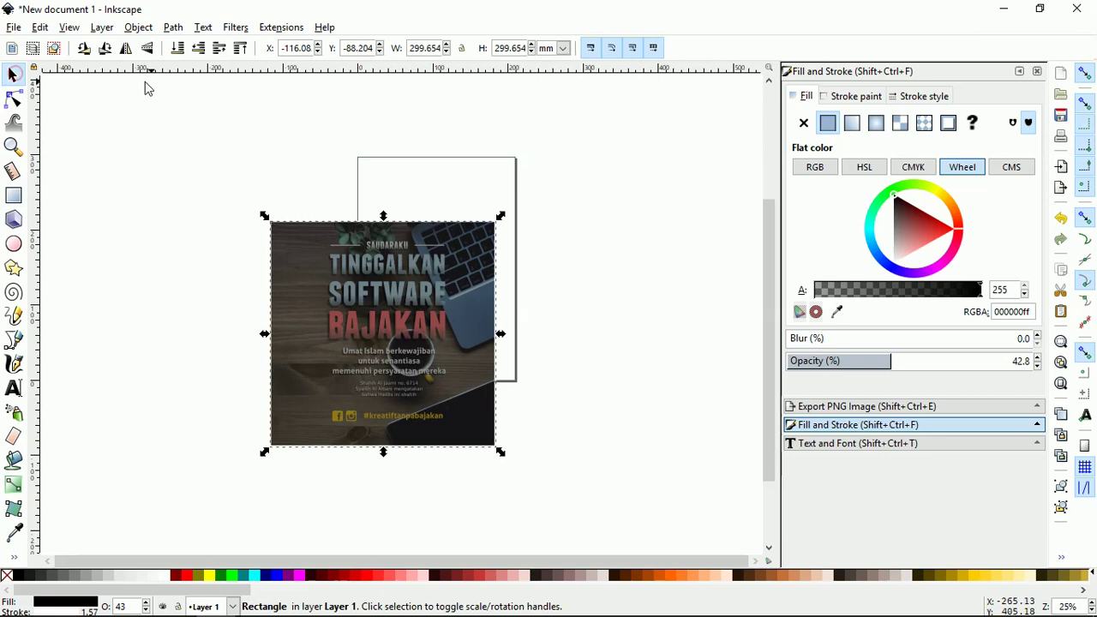
pyautogui.click(178, 48)
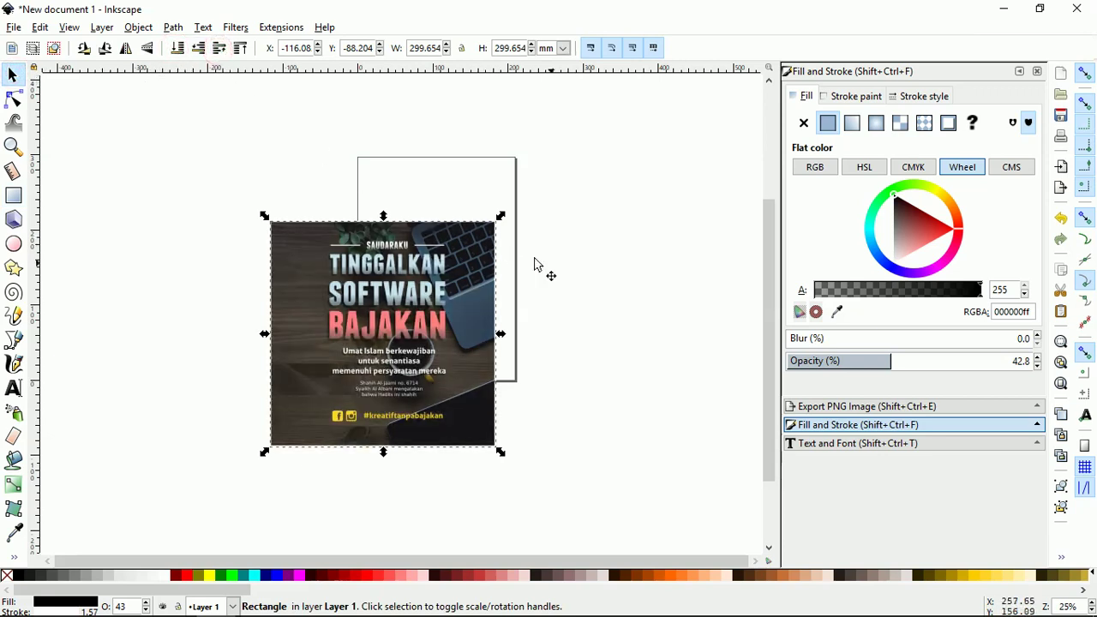
# Step: Remove the overlay's outline stroke and select the photo, overlay and text together
pyautogui.click(610, 283)
pyautogui.click(351, 340)
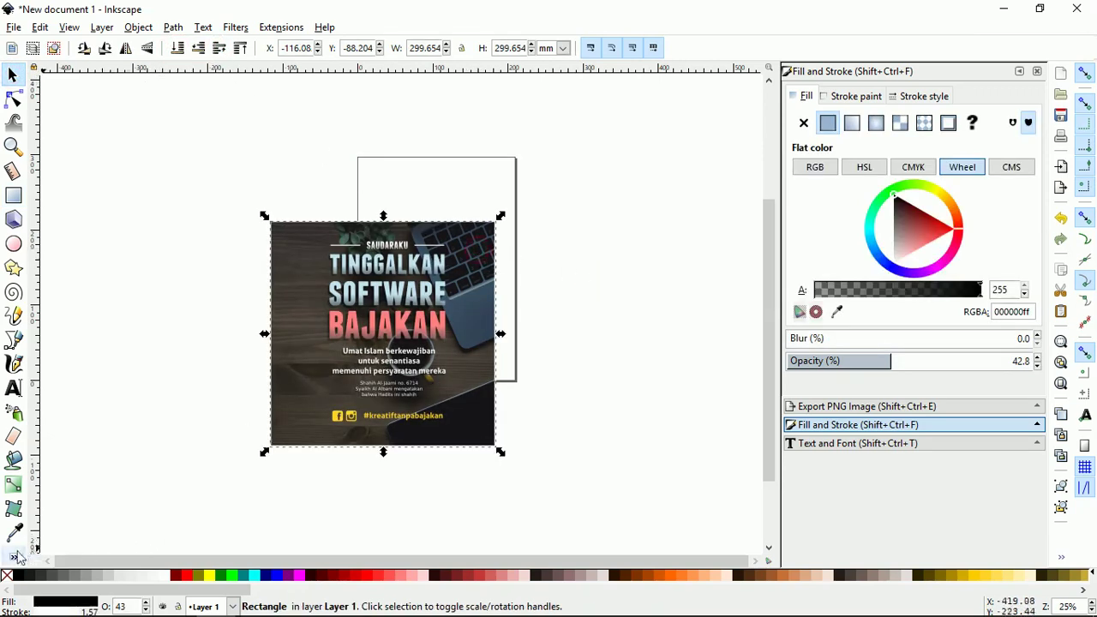
pyautogui.rightClick(7, 575)
pyautogui.click(45, 511)
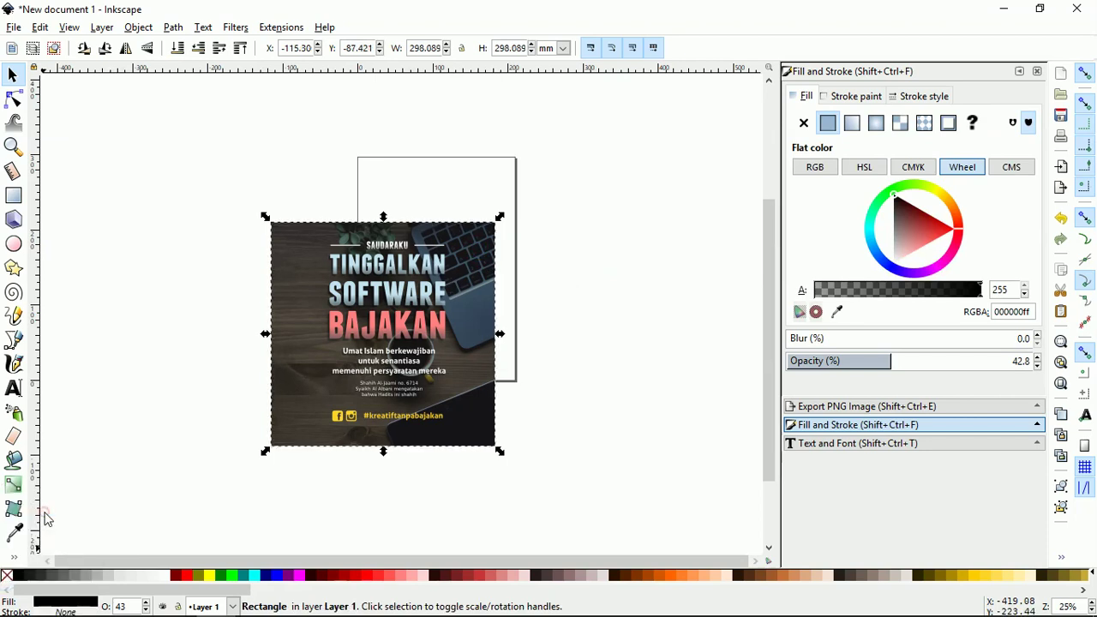
pyautogui.click(197, 490)
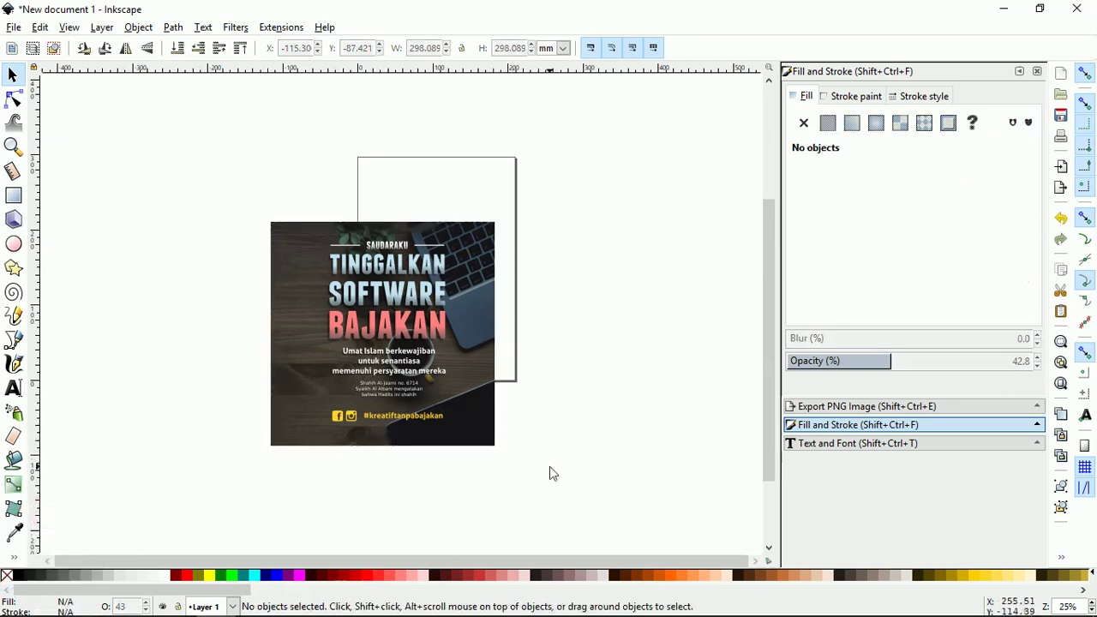
pyautogui.moveTo(552, 473); pyautogui.dragTo(193, 187)
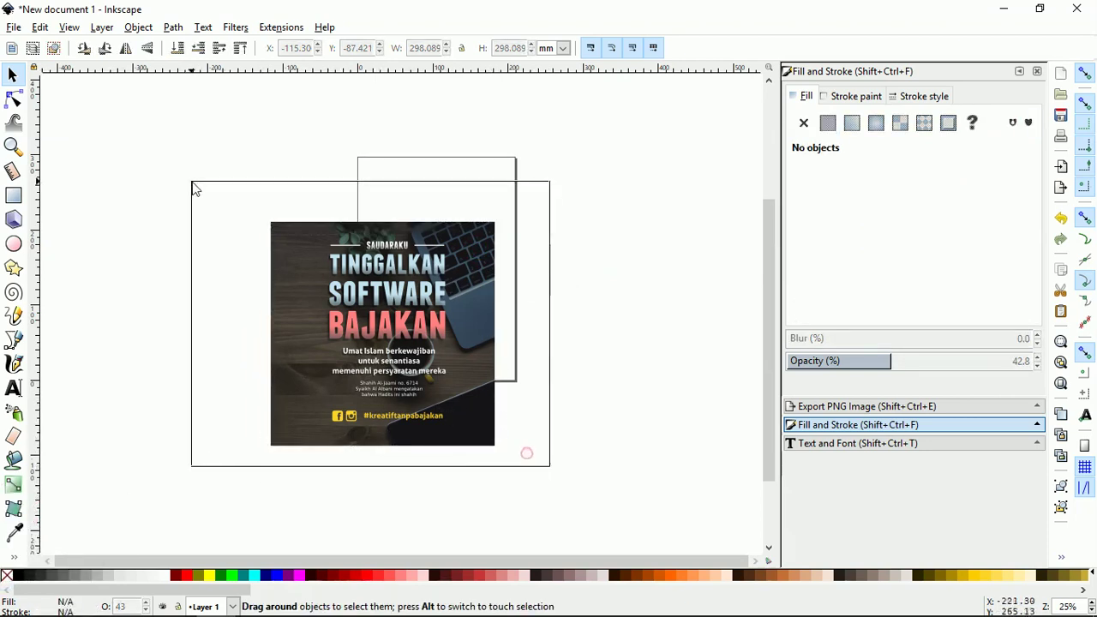
# Step: Set Export PNG to the selection at 1127 × 1127 px, 96 dpi, as g2048.png
pyautogui.click(810, 409)
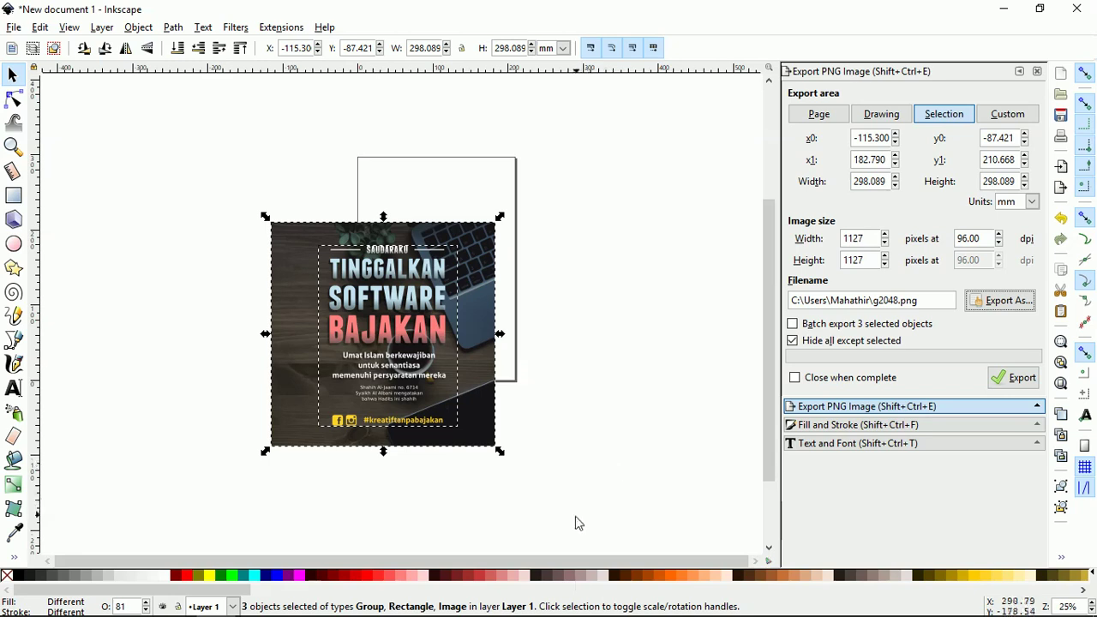
pyautogui.click(907, 603)
pyautogui.click(907, 602)
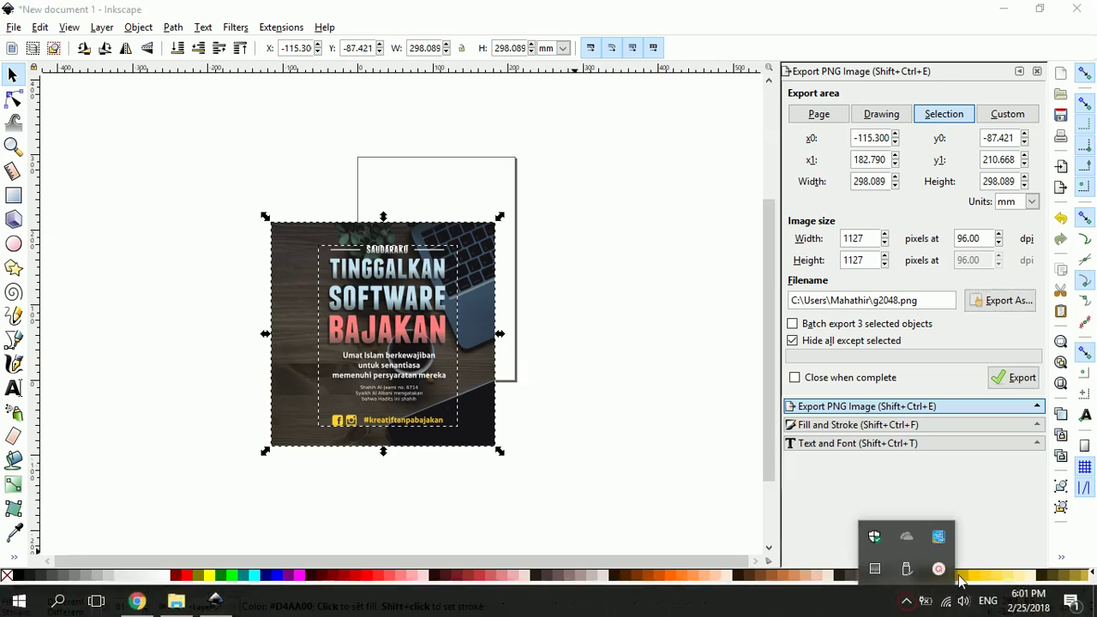